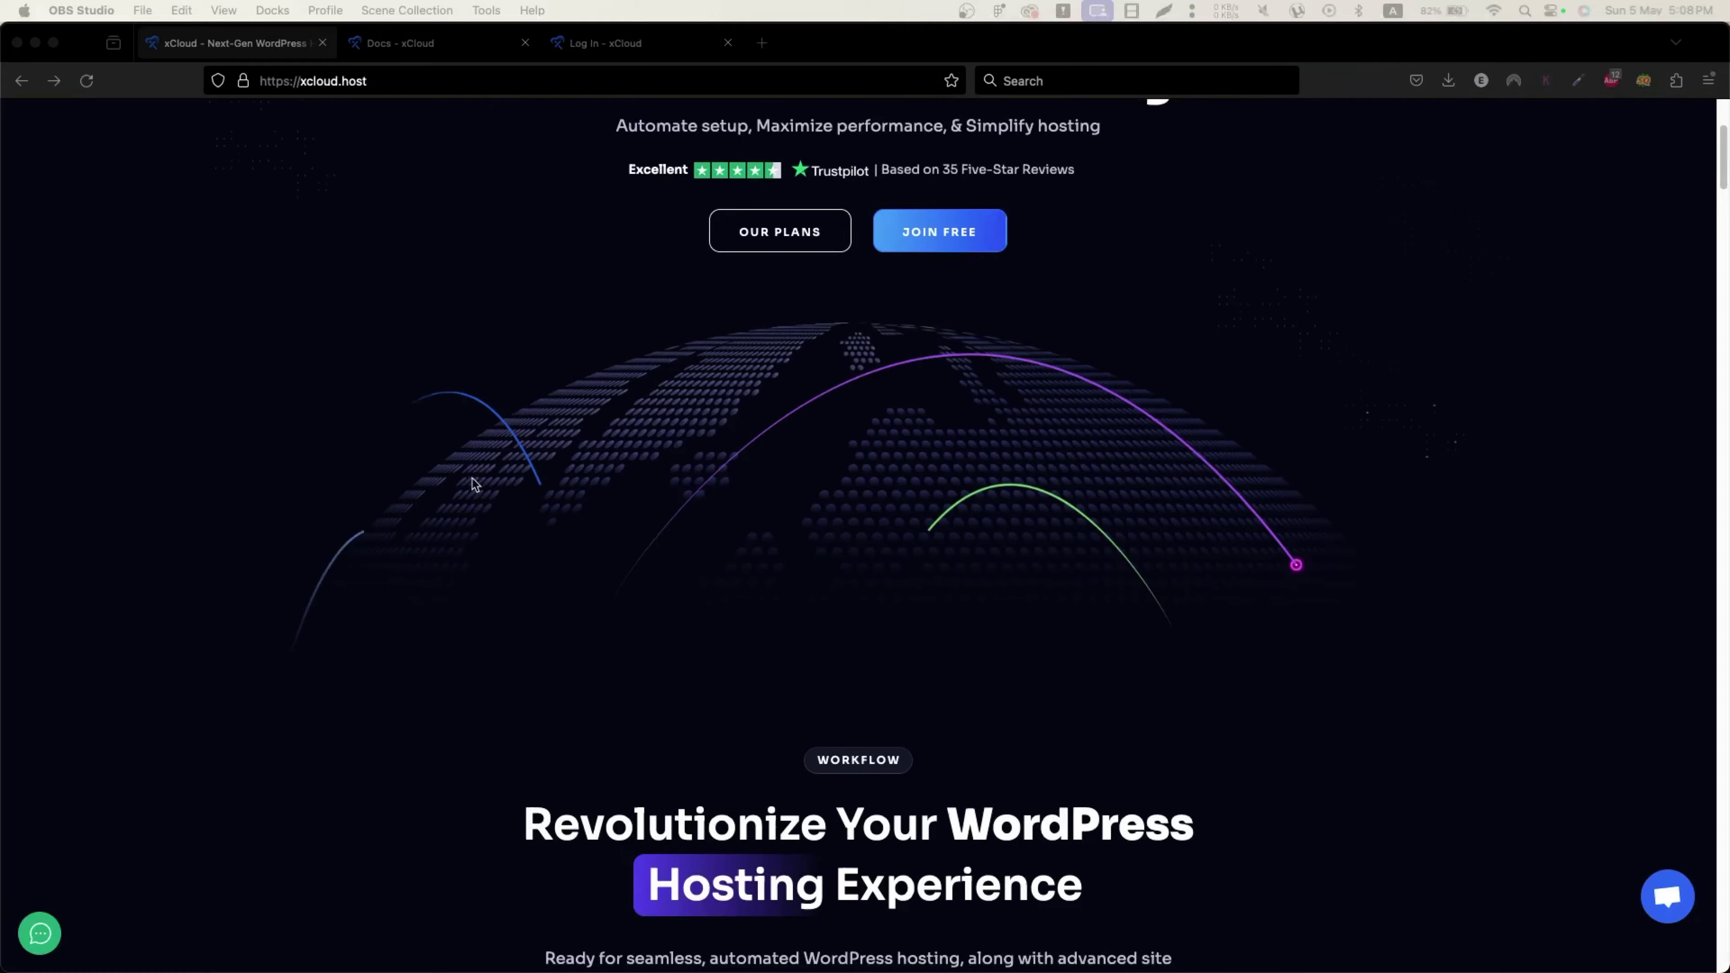
Step: Review the xCloud homepage's workflow sections on selecting hosting and launching a site, down to the testimonial above the pricing
scroll(475, 488, "down", 5)
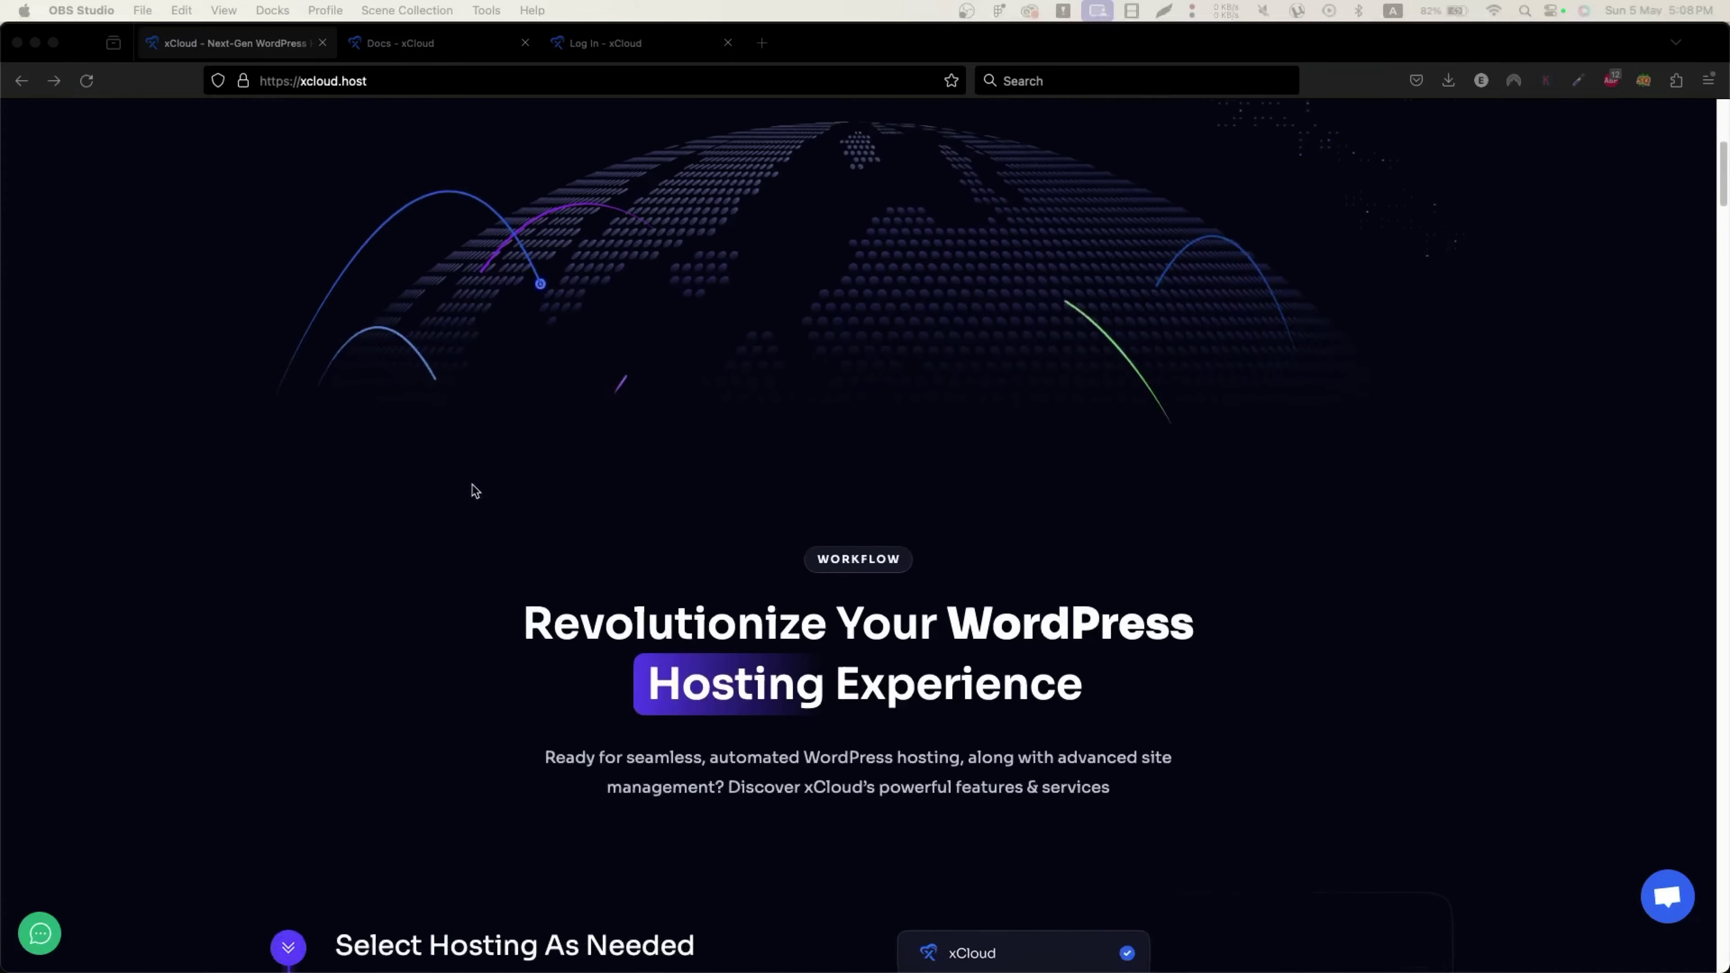
scroll(475, 491, "down", 4)
scroll(475, 491, "down", 1)
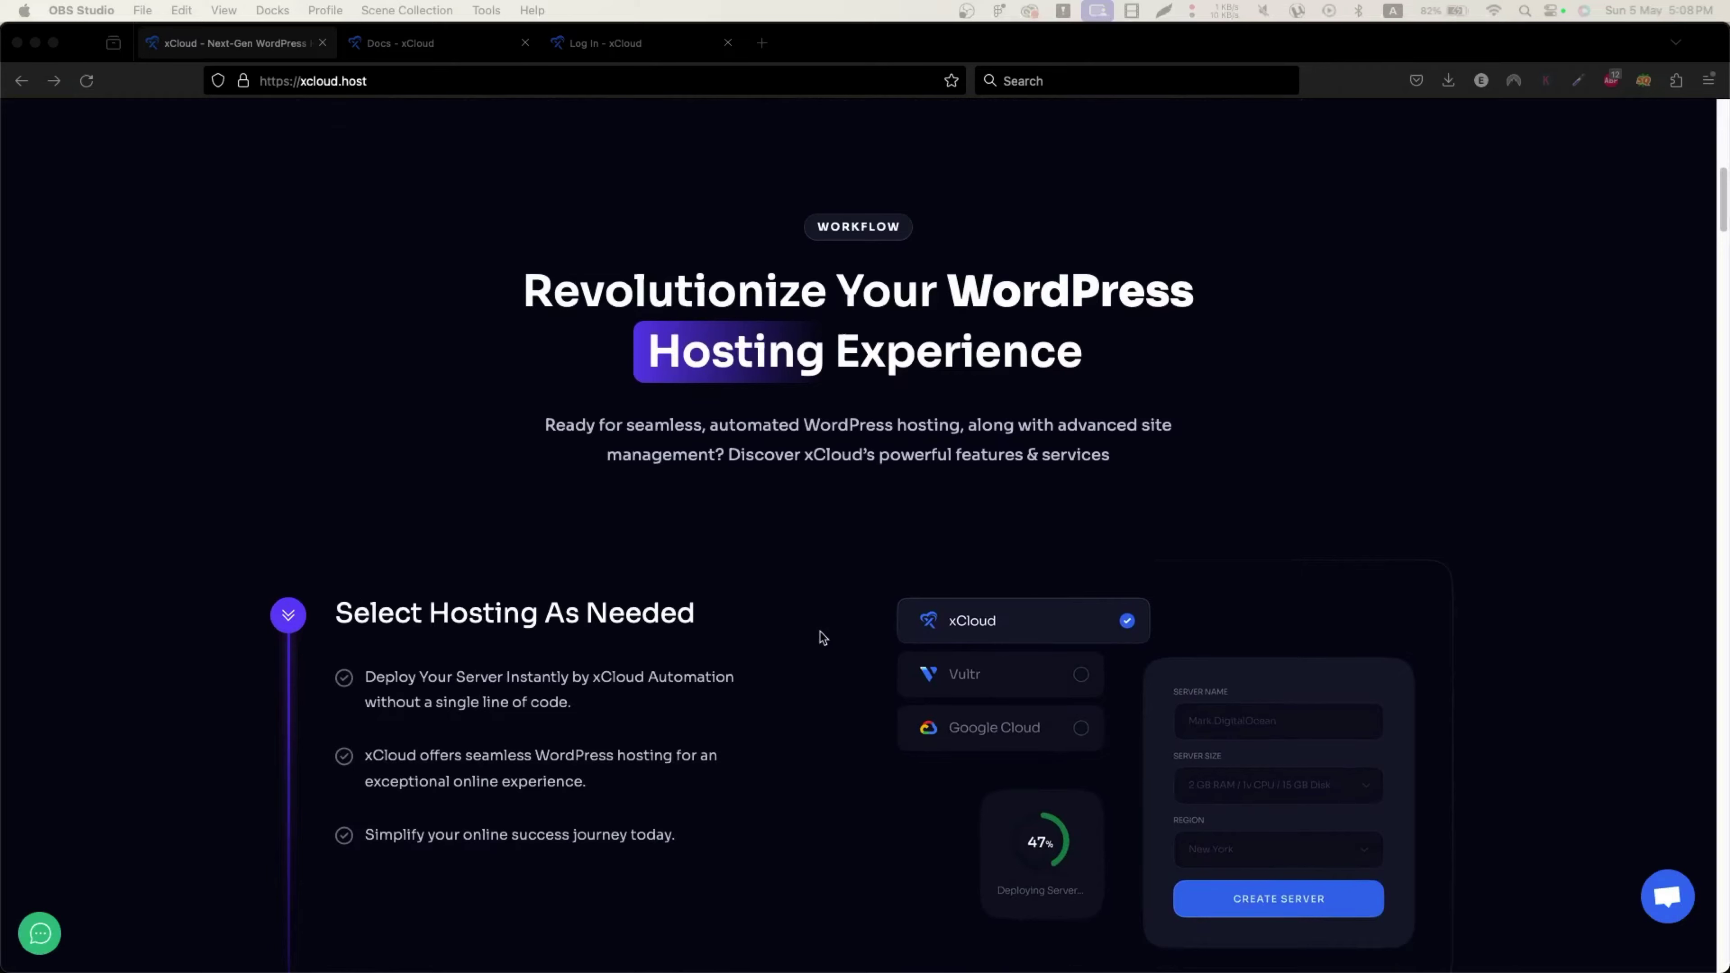
scroll(810, 643, "down", 1)
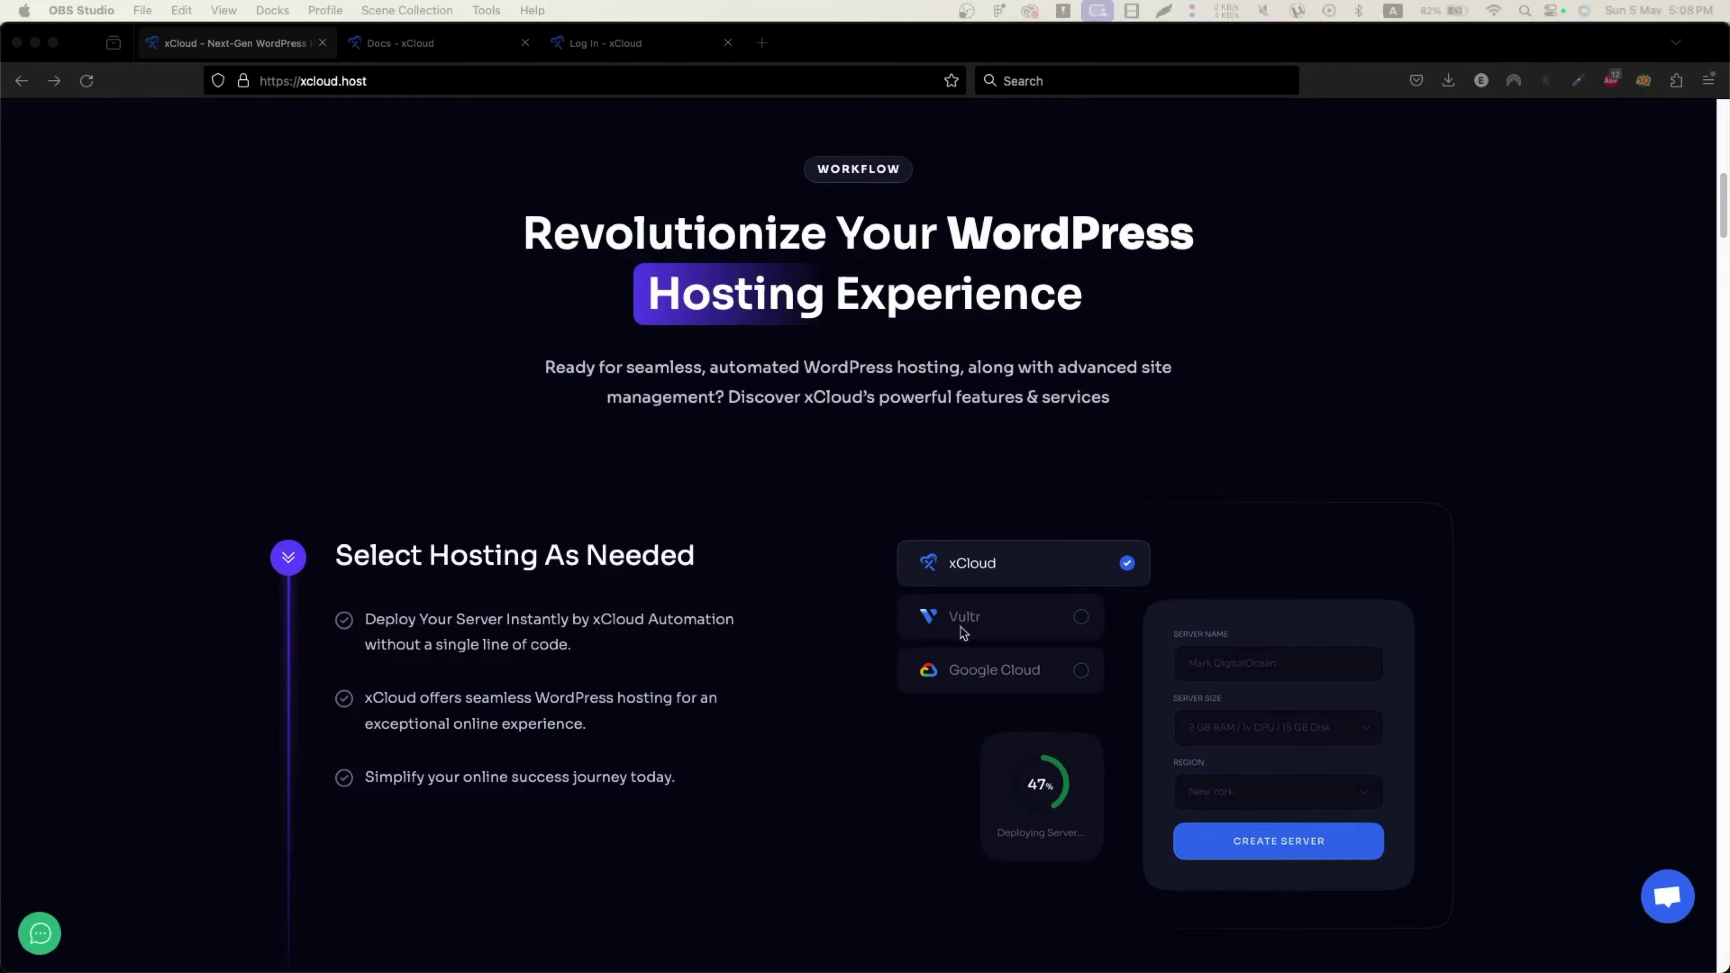
scroll(915, 647, "down", 3)
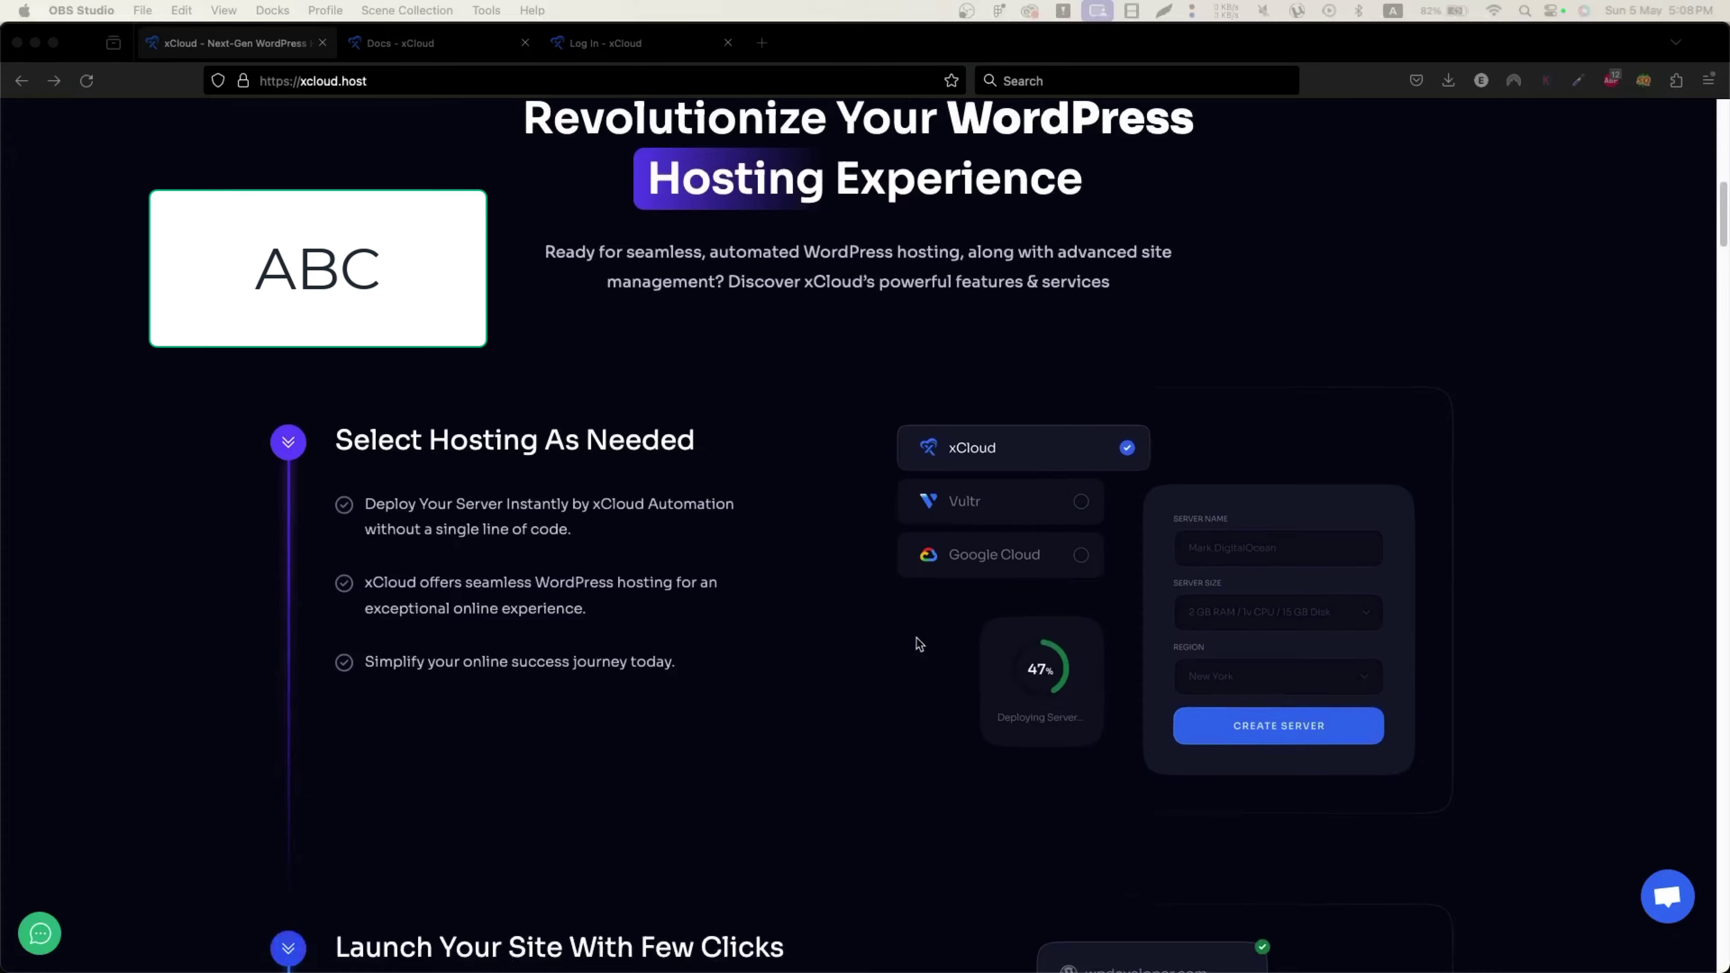
scroll(851, 712, "down", 8)
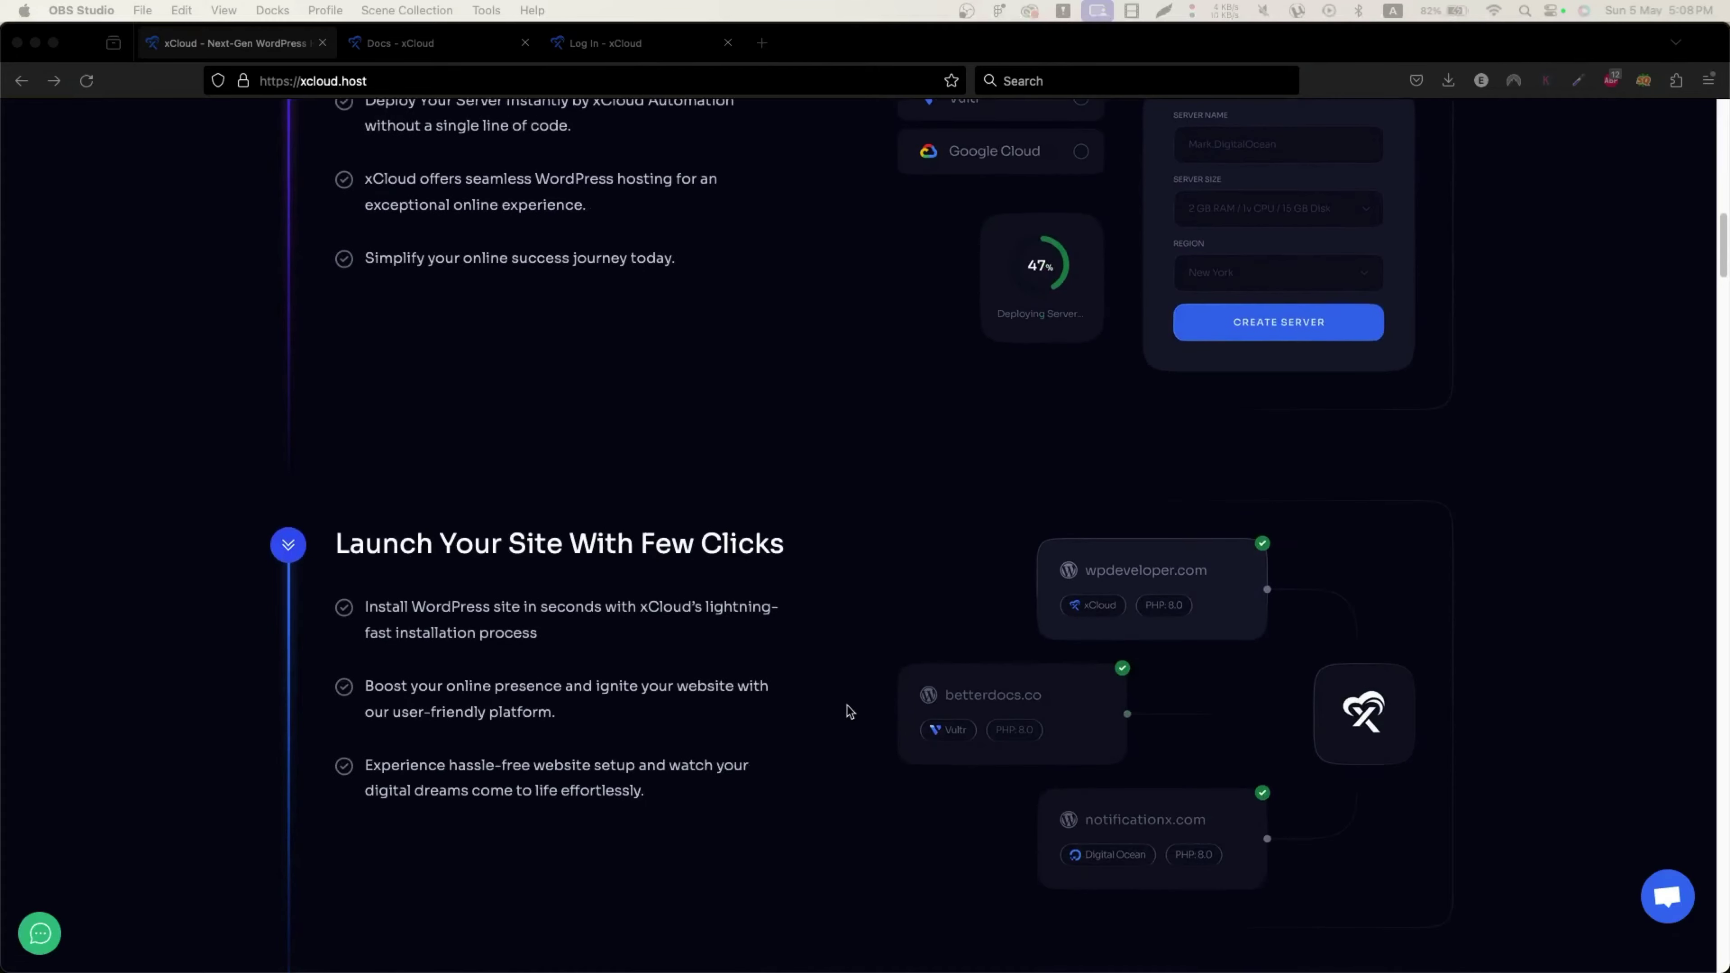
scroll(850, 711, "down", 1)
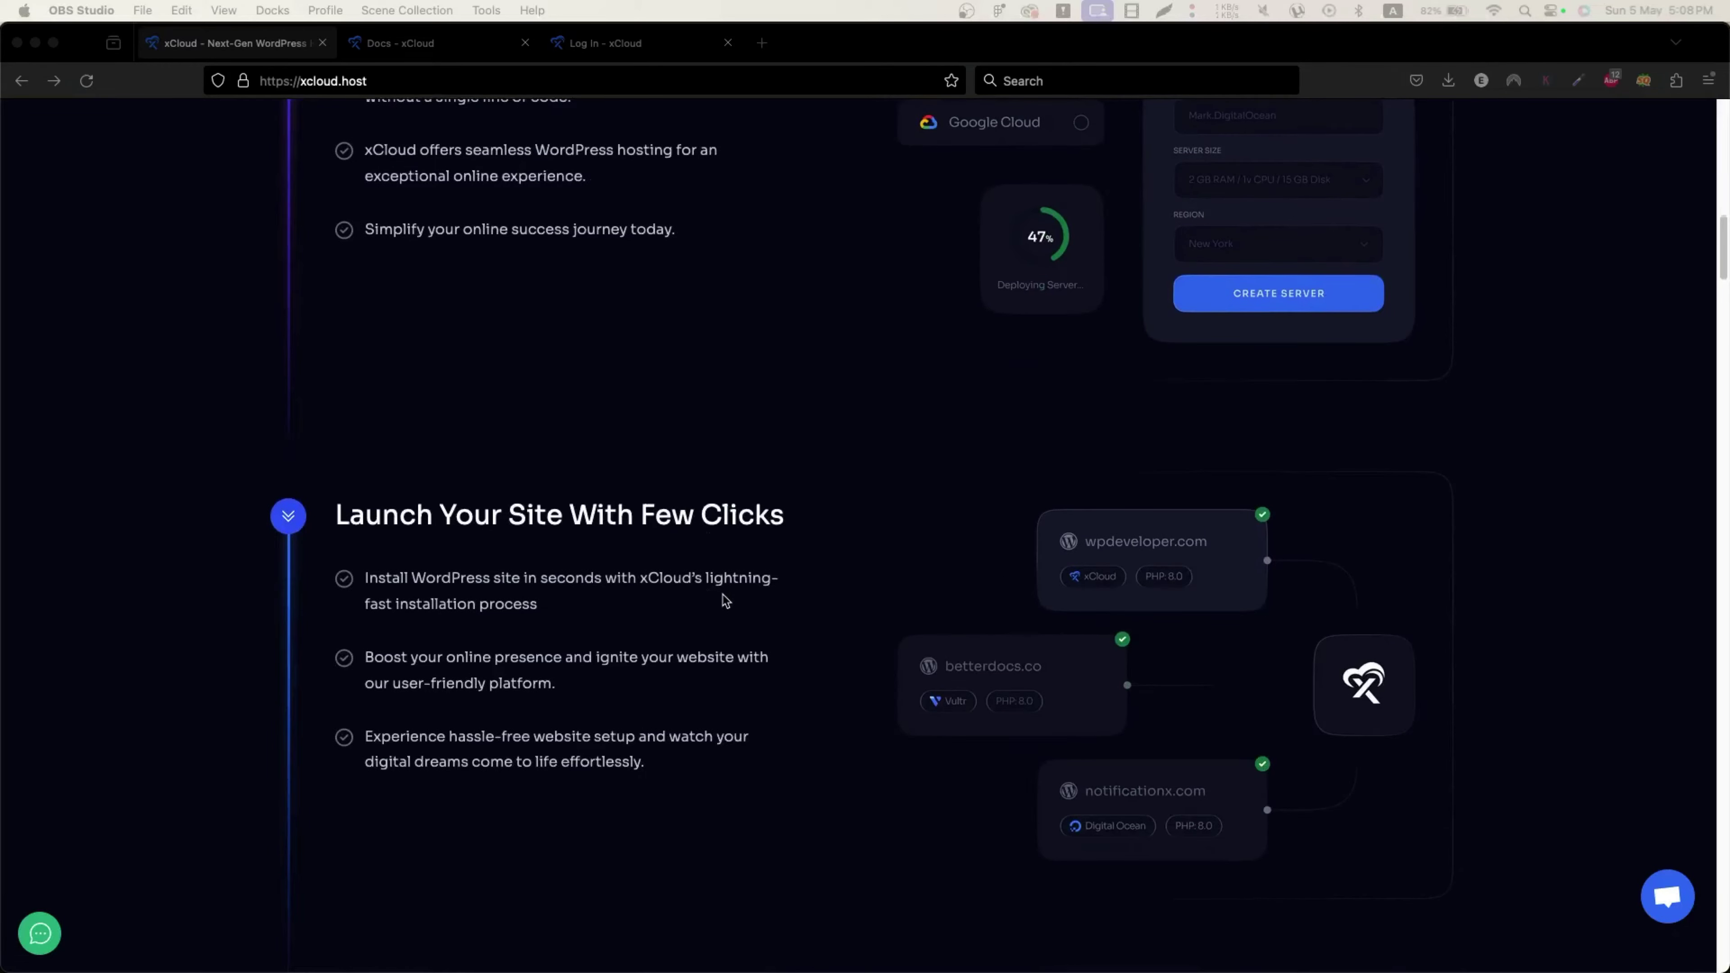
scroll(726, 599, "down", 15)
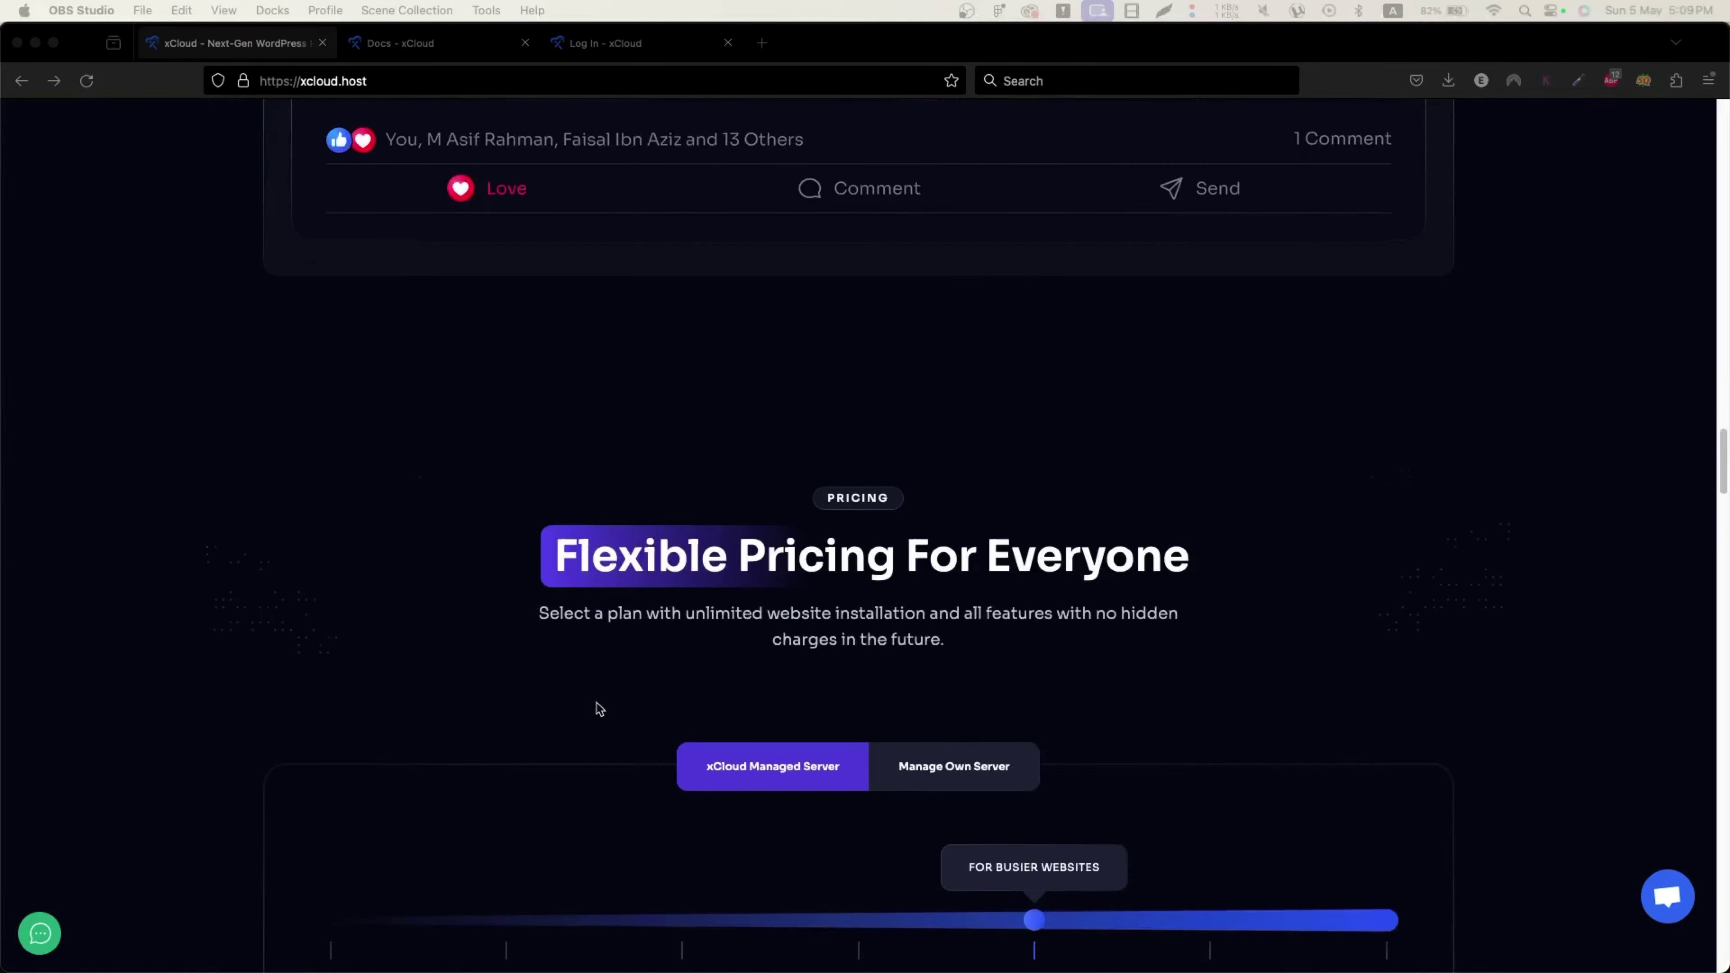
scroll(598, 709, "up", 4)
scroll(598, 709, "up", 4)
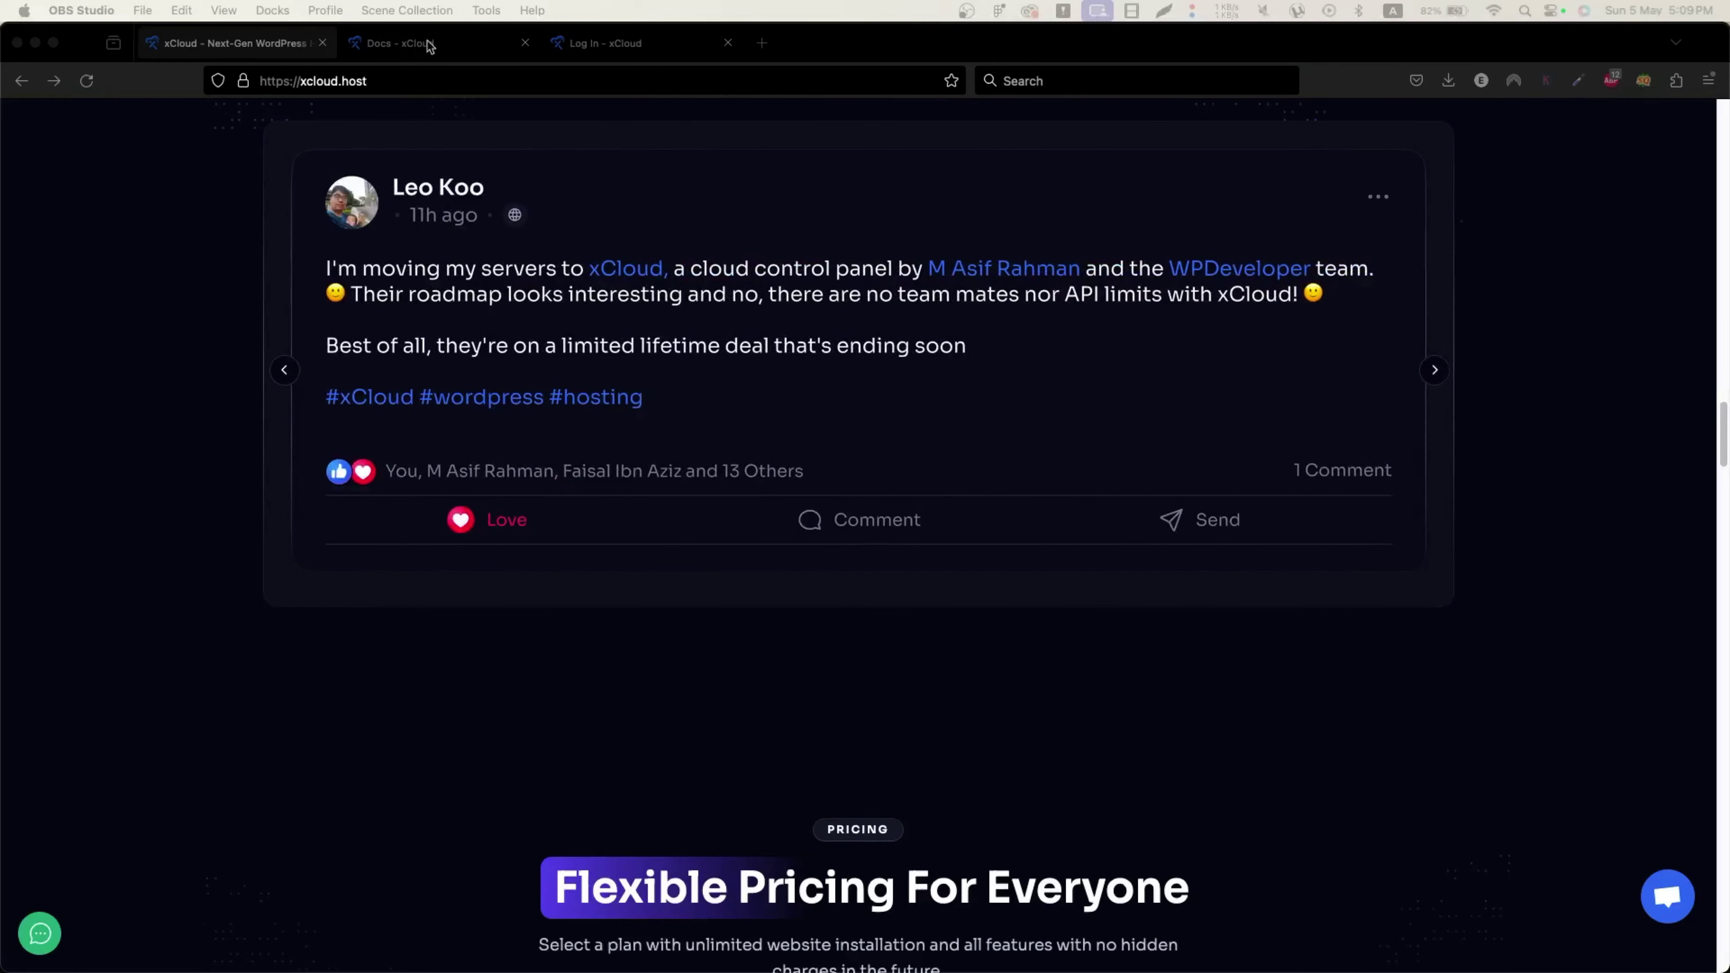
Step: View the xCloud Managed Server plans for the 1 GB and 32 GB sizes in the pricing section
scroll(552, 738, "down", 10)
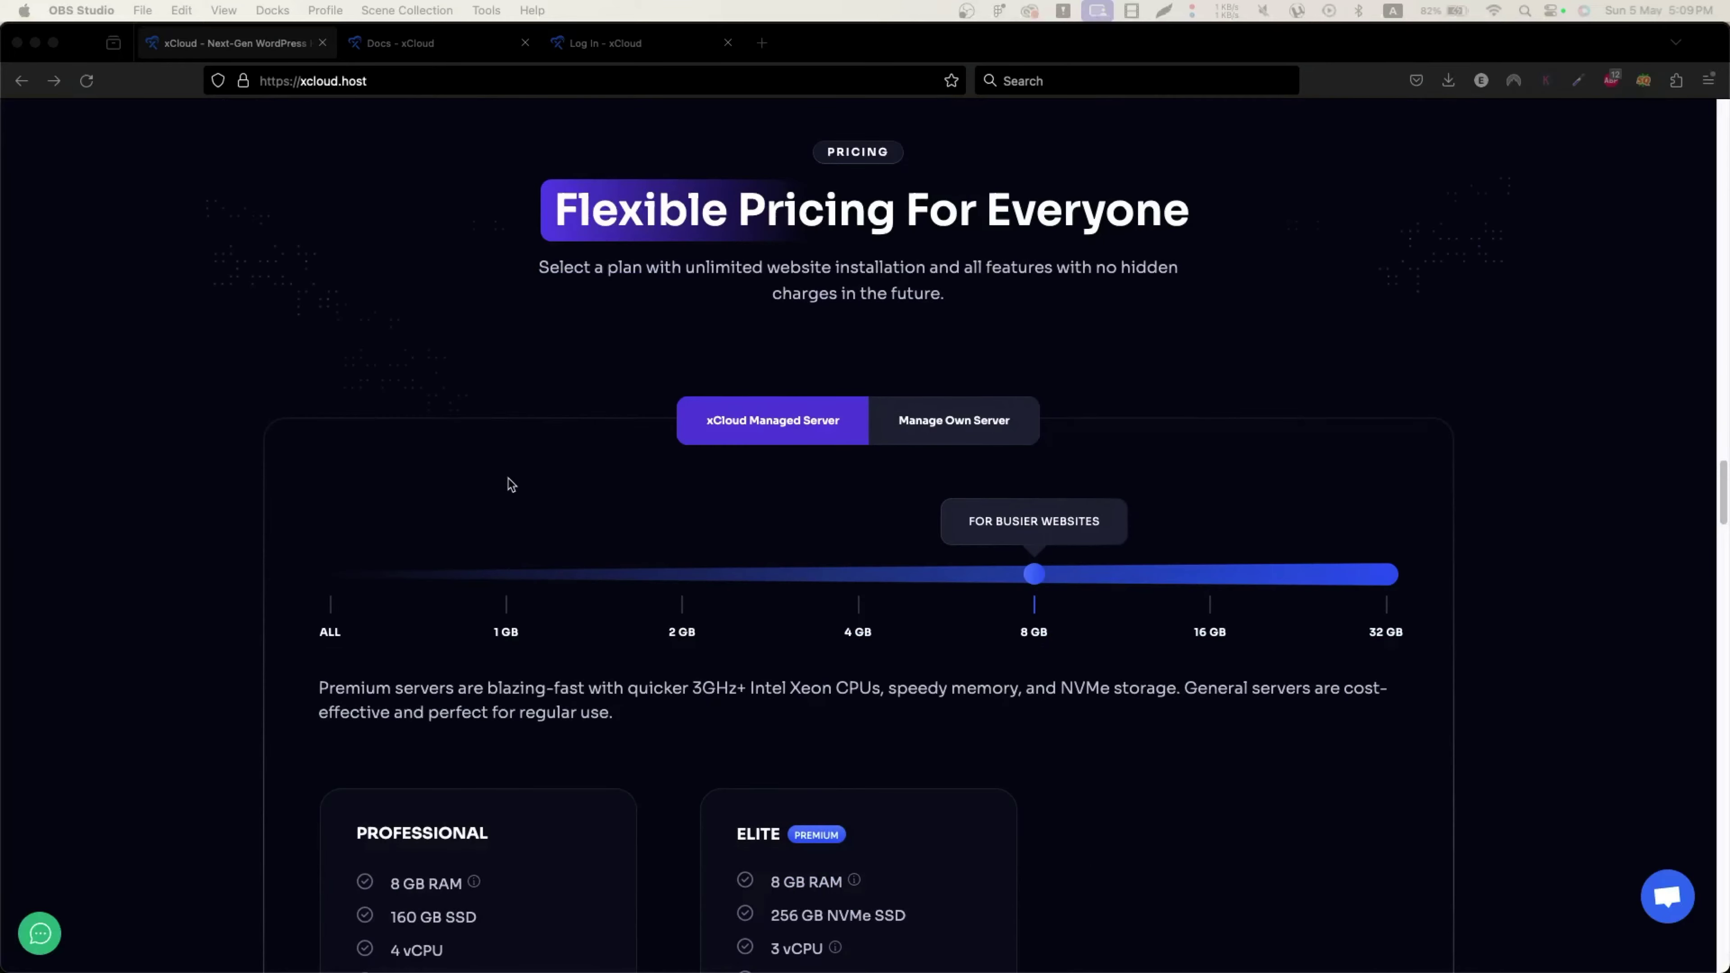
scroll(681, 422, "down", 2)
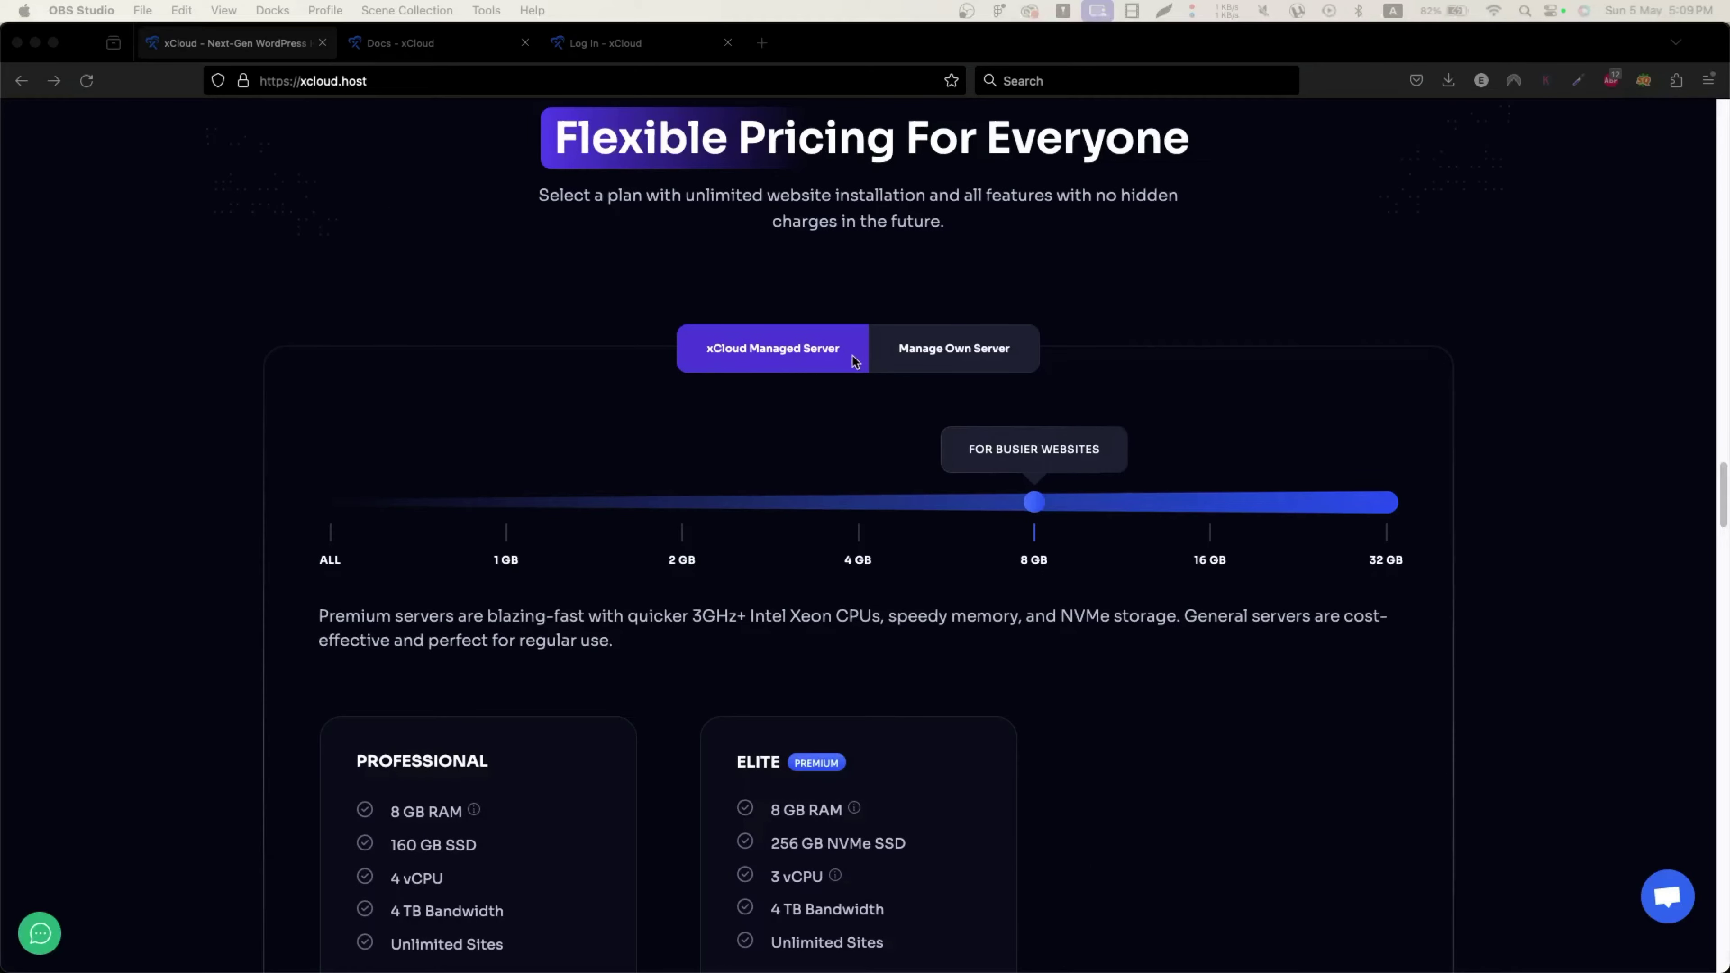
scroll(668, 448, "down", 2)
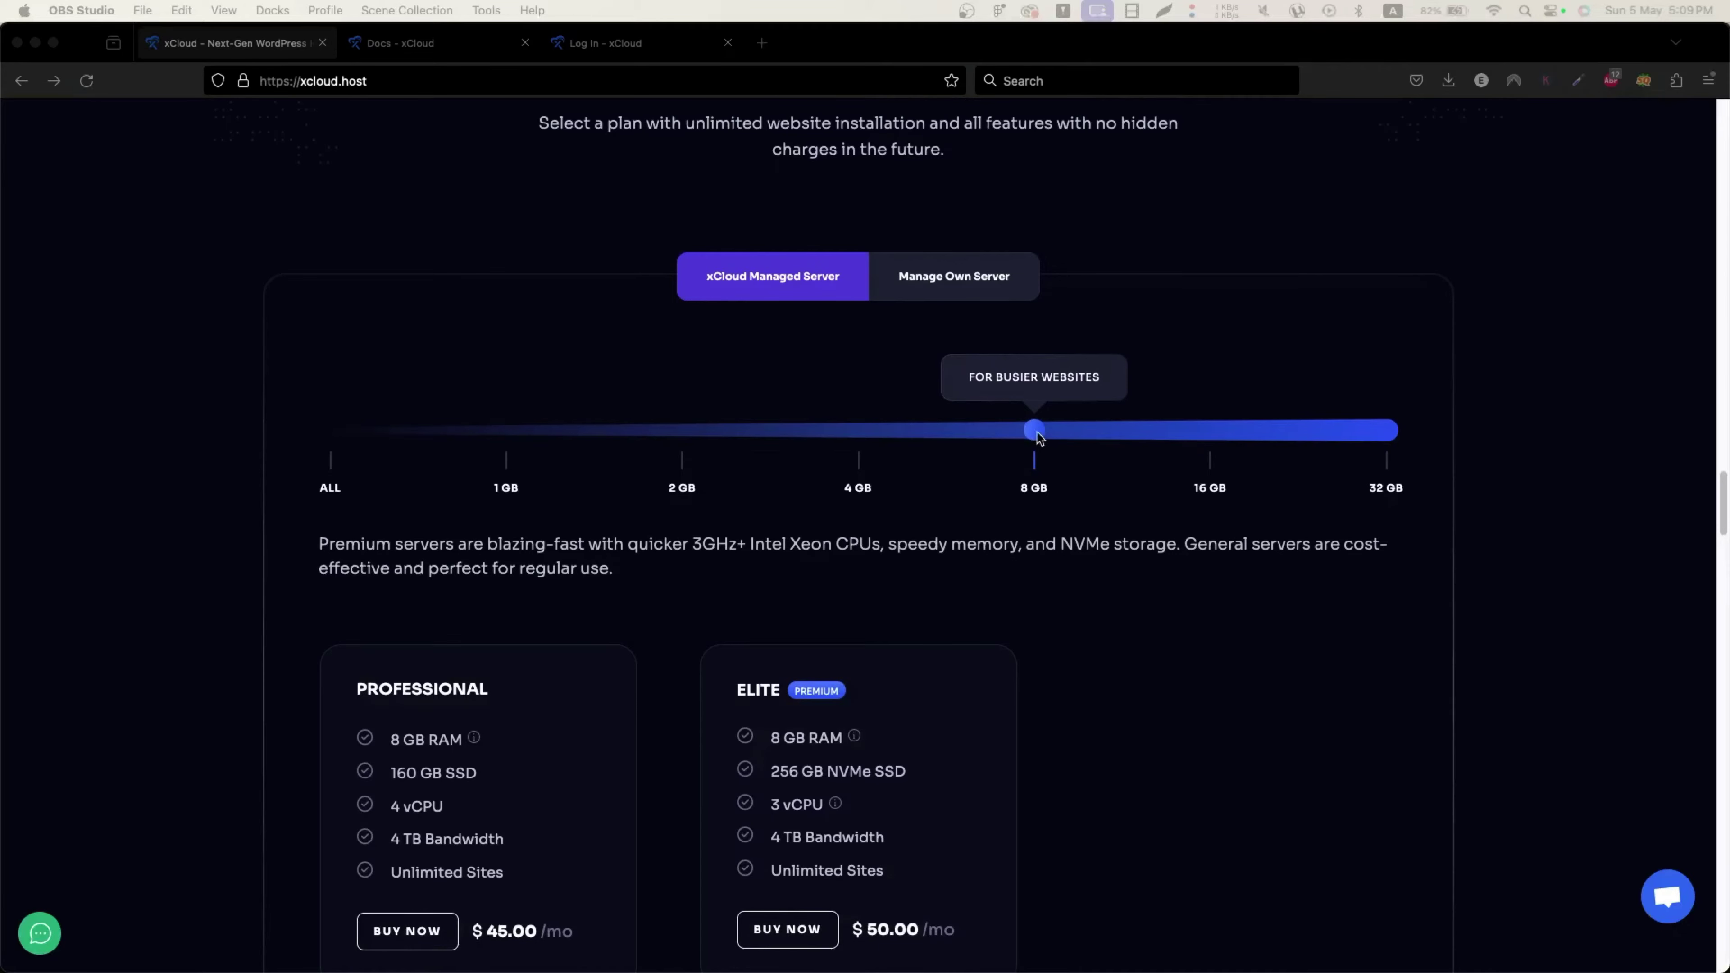
left_click(506, 436)
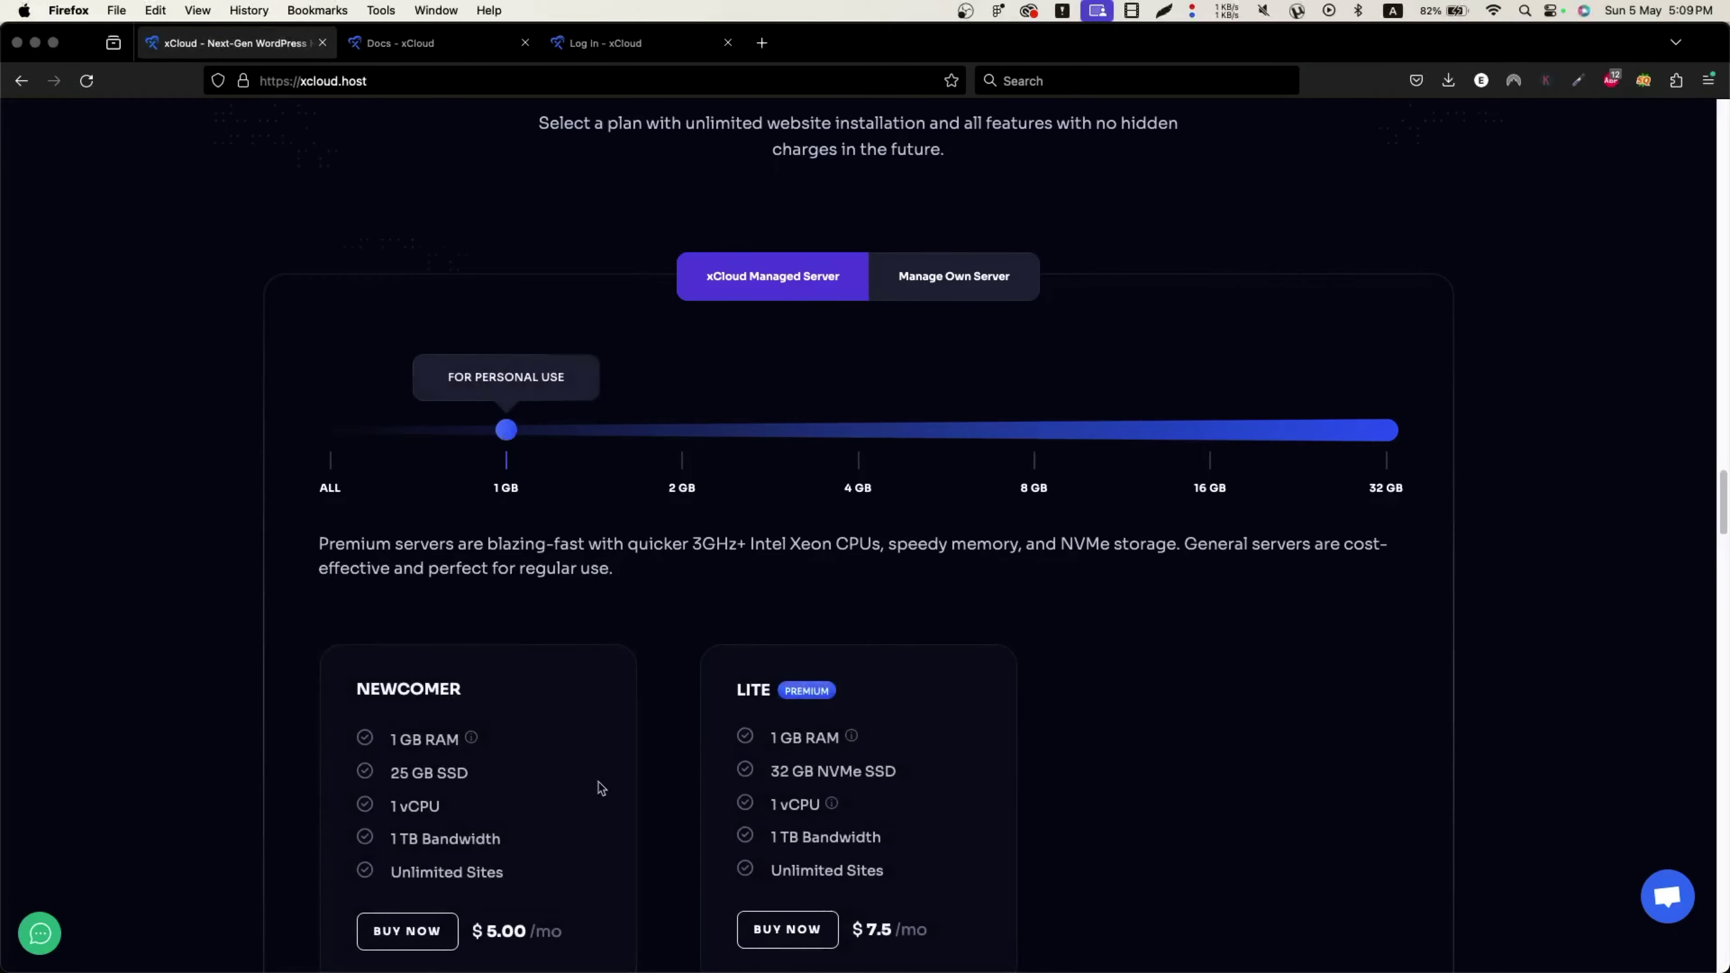
scroll(601, 789, "down", 5)
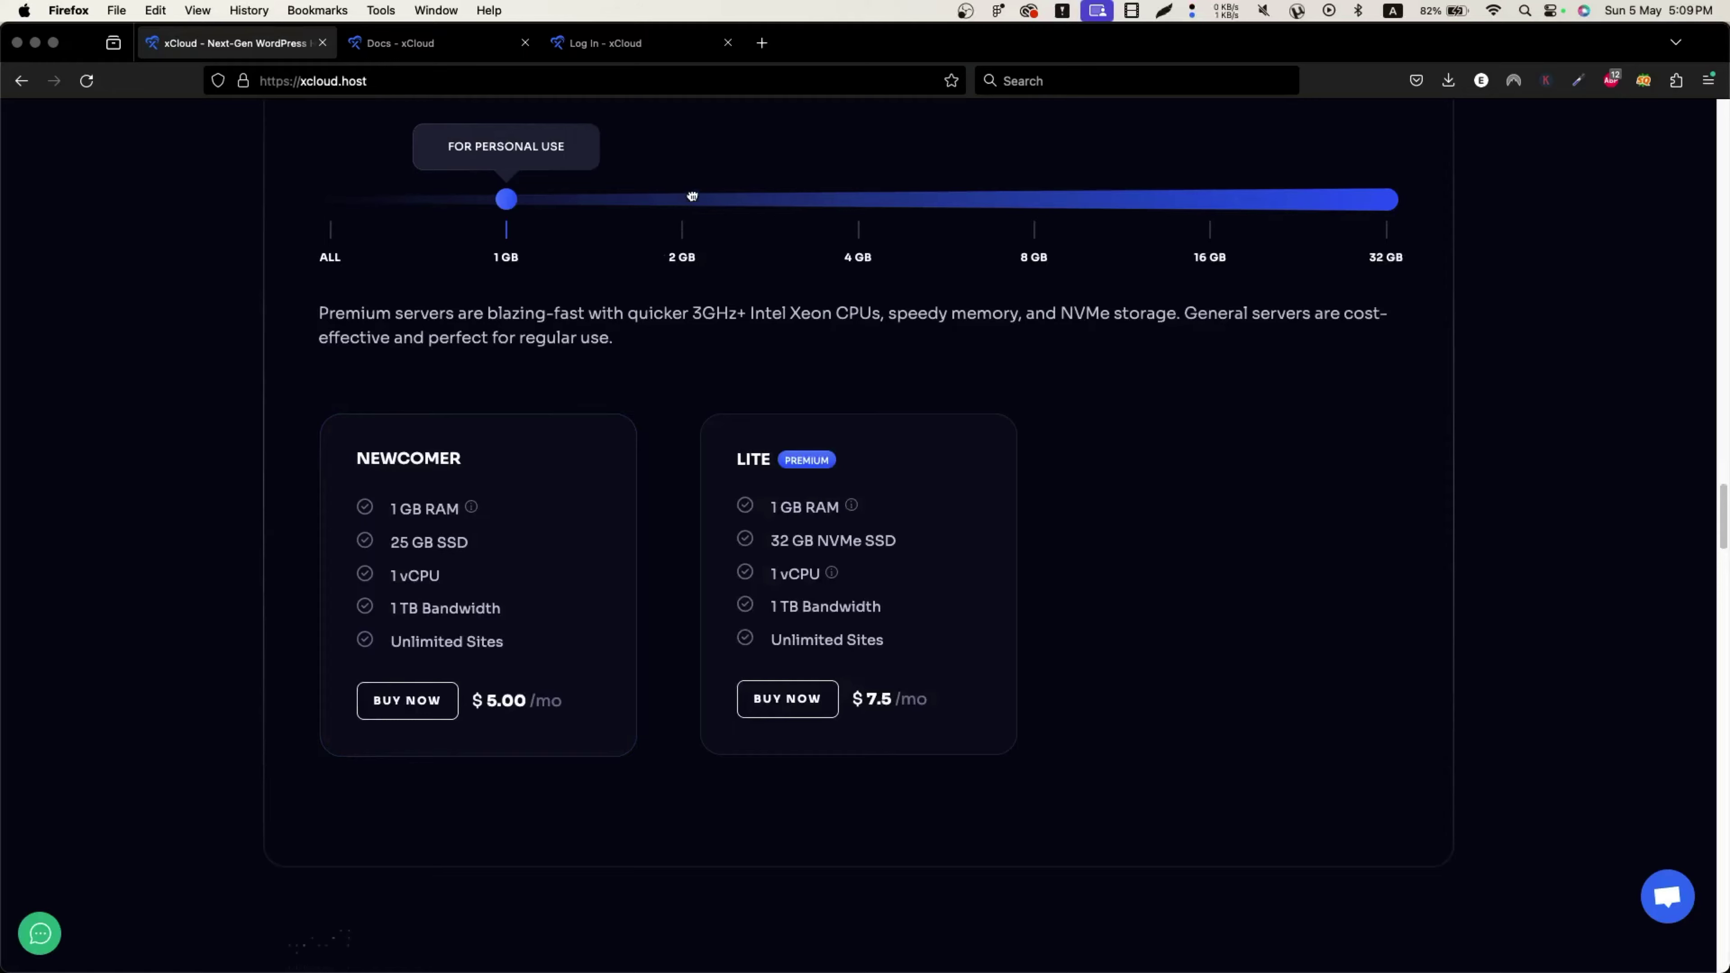
left_click_drag(692, 197, 1384, 218)
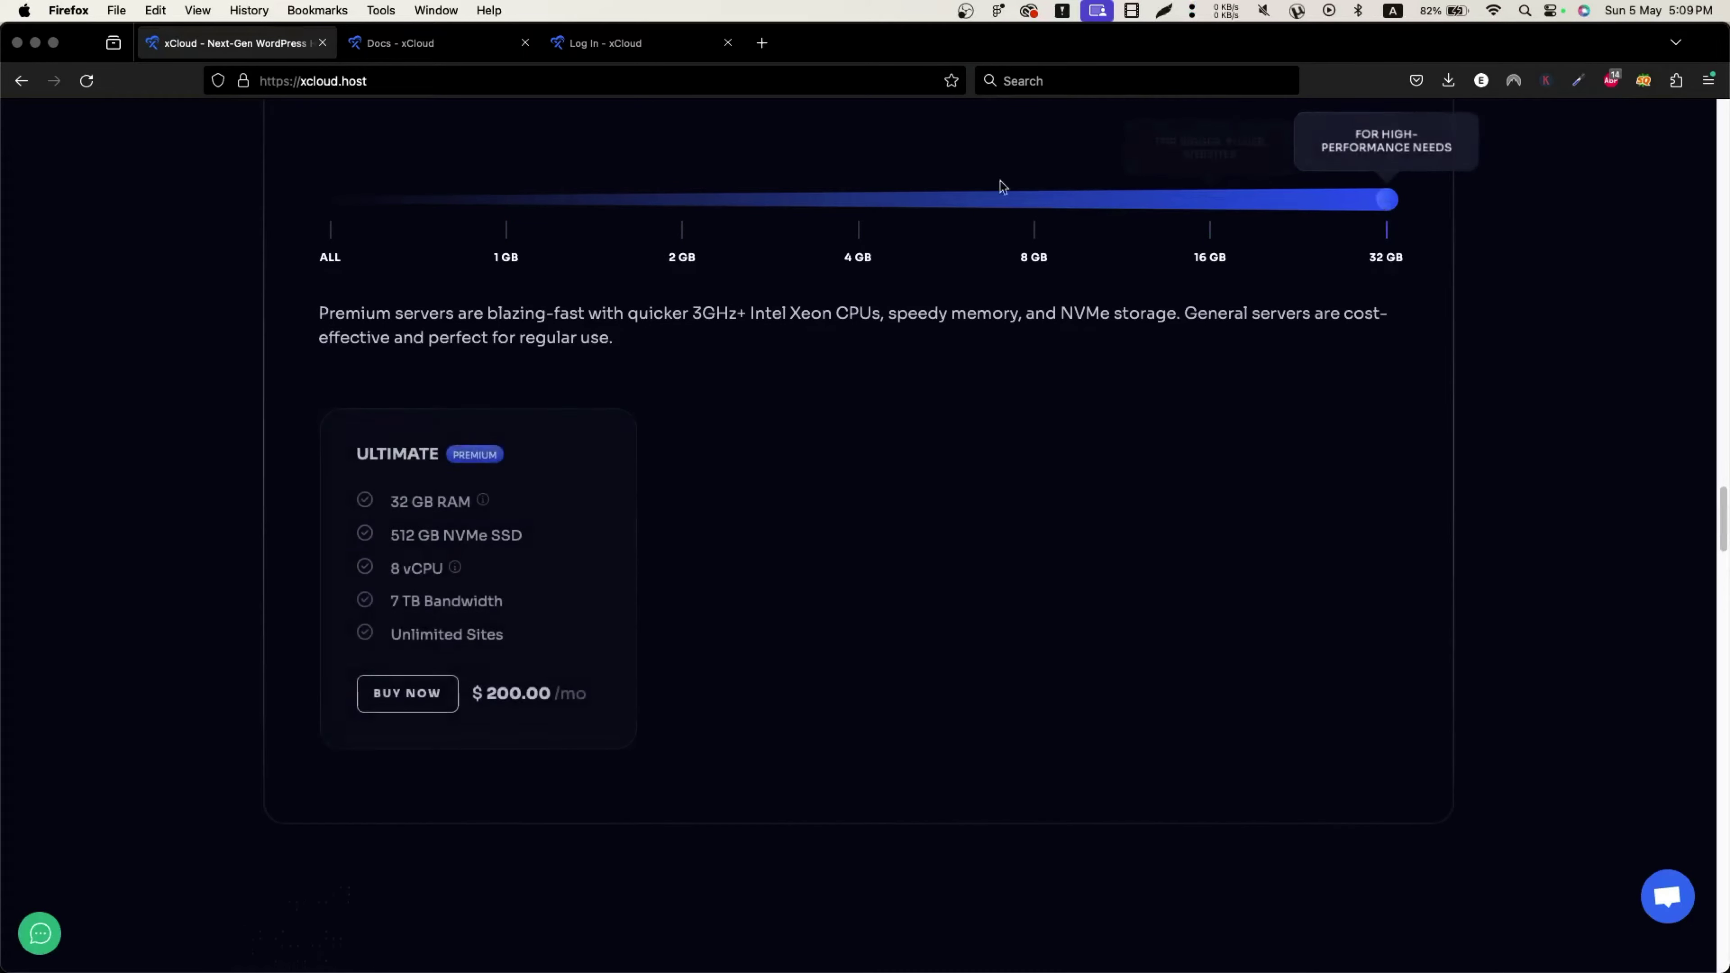
Step: Examine the 1 GB Lite plan's storage and monthly price, and display the 2 GB managed server plans
left_click(517, 218)
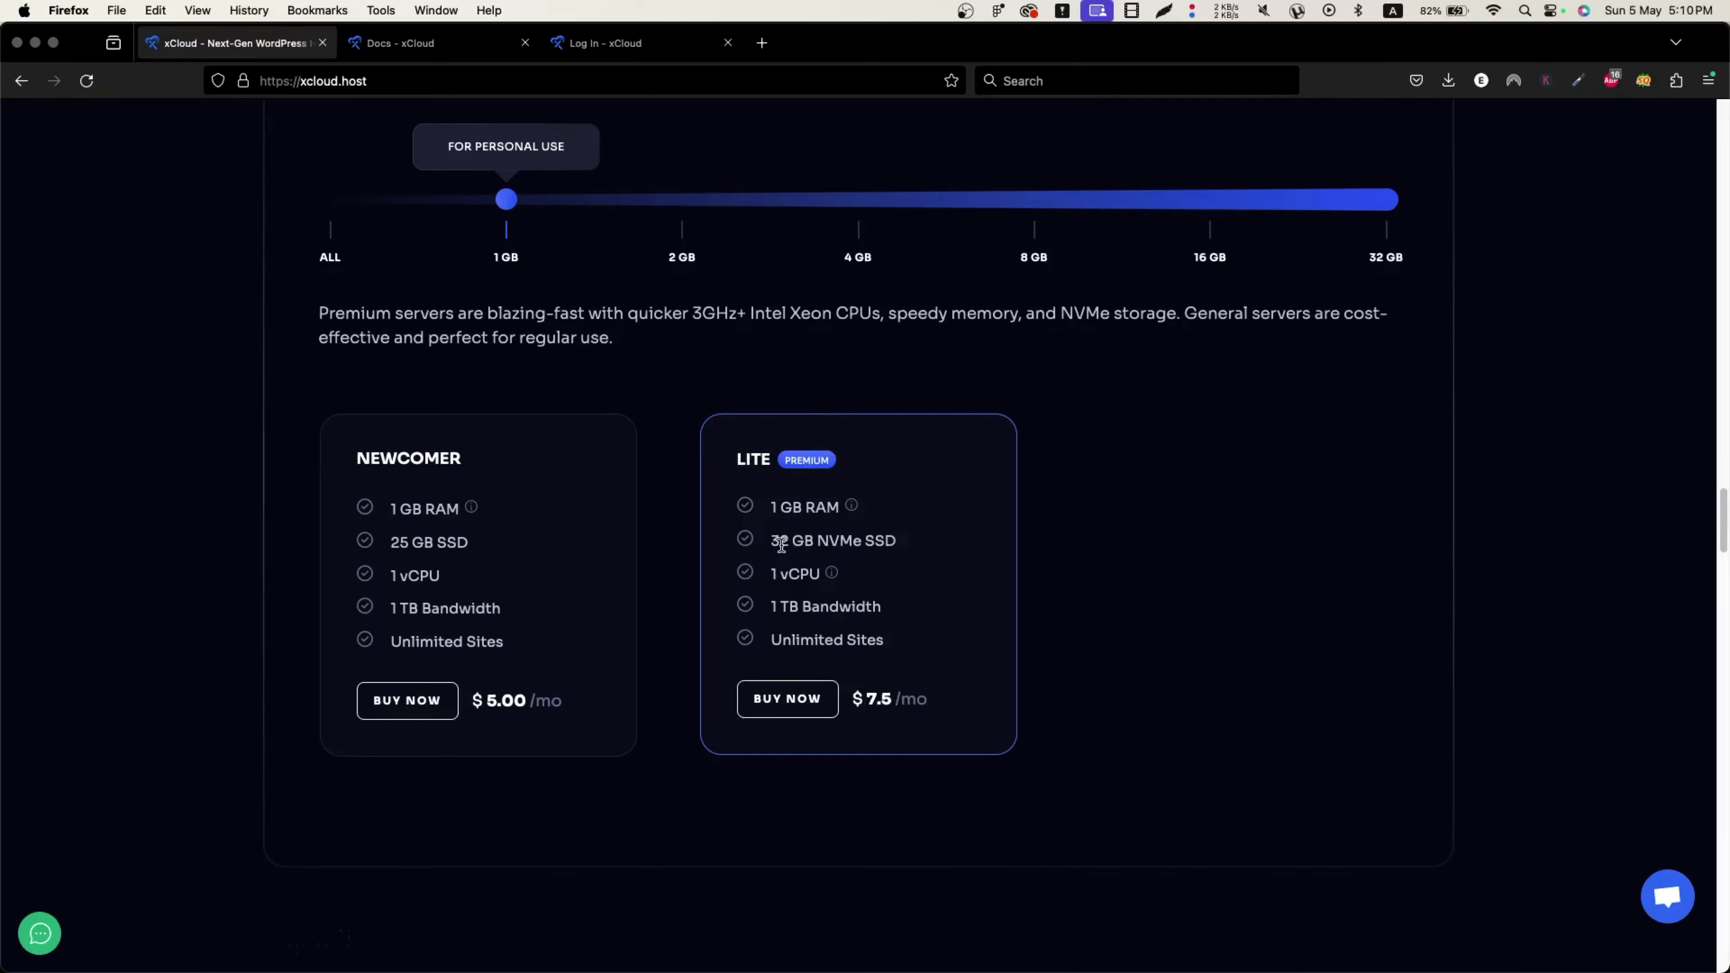
left_click_drag(772, 542, 793, 542)
left_click(872, 697)
left_click_drag(872, 697, 893, 700)
scroll(837, 407, "up", 1)
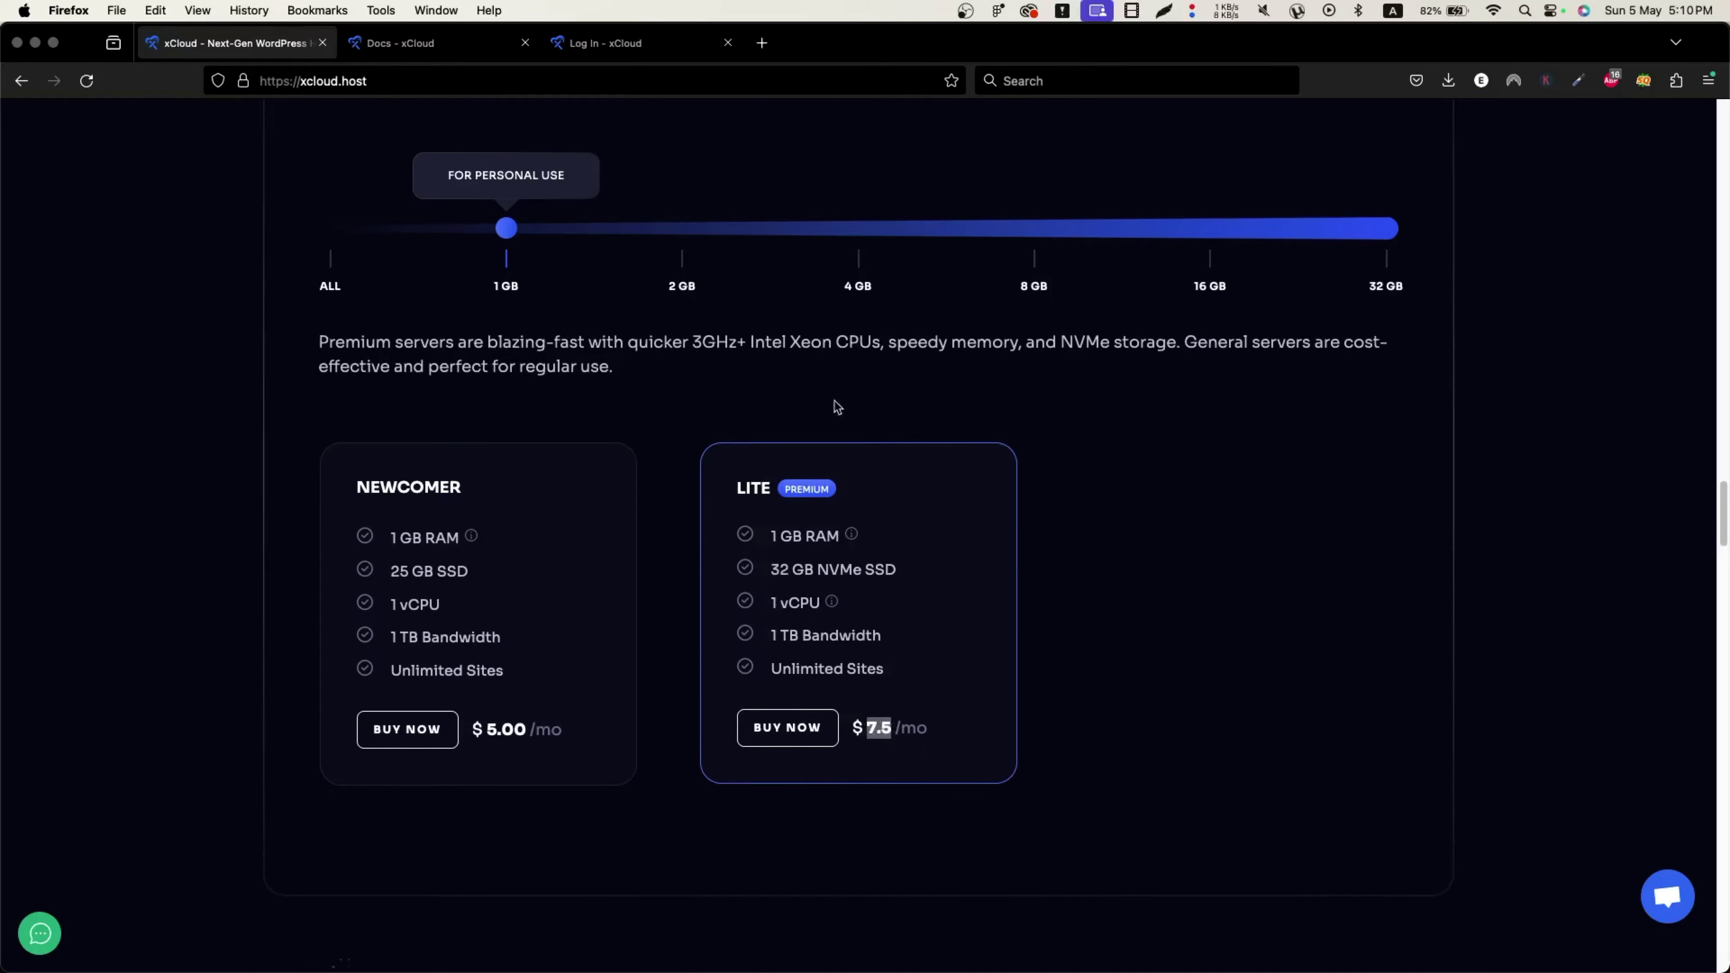
scroll(838, 407, "up", 1)
left_click(699, 267)
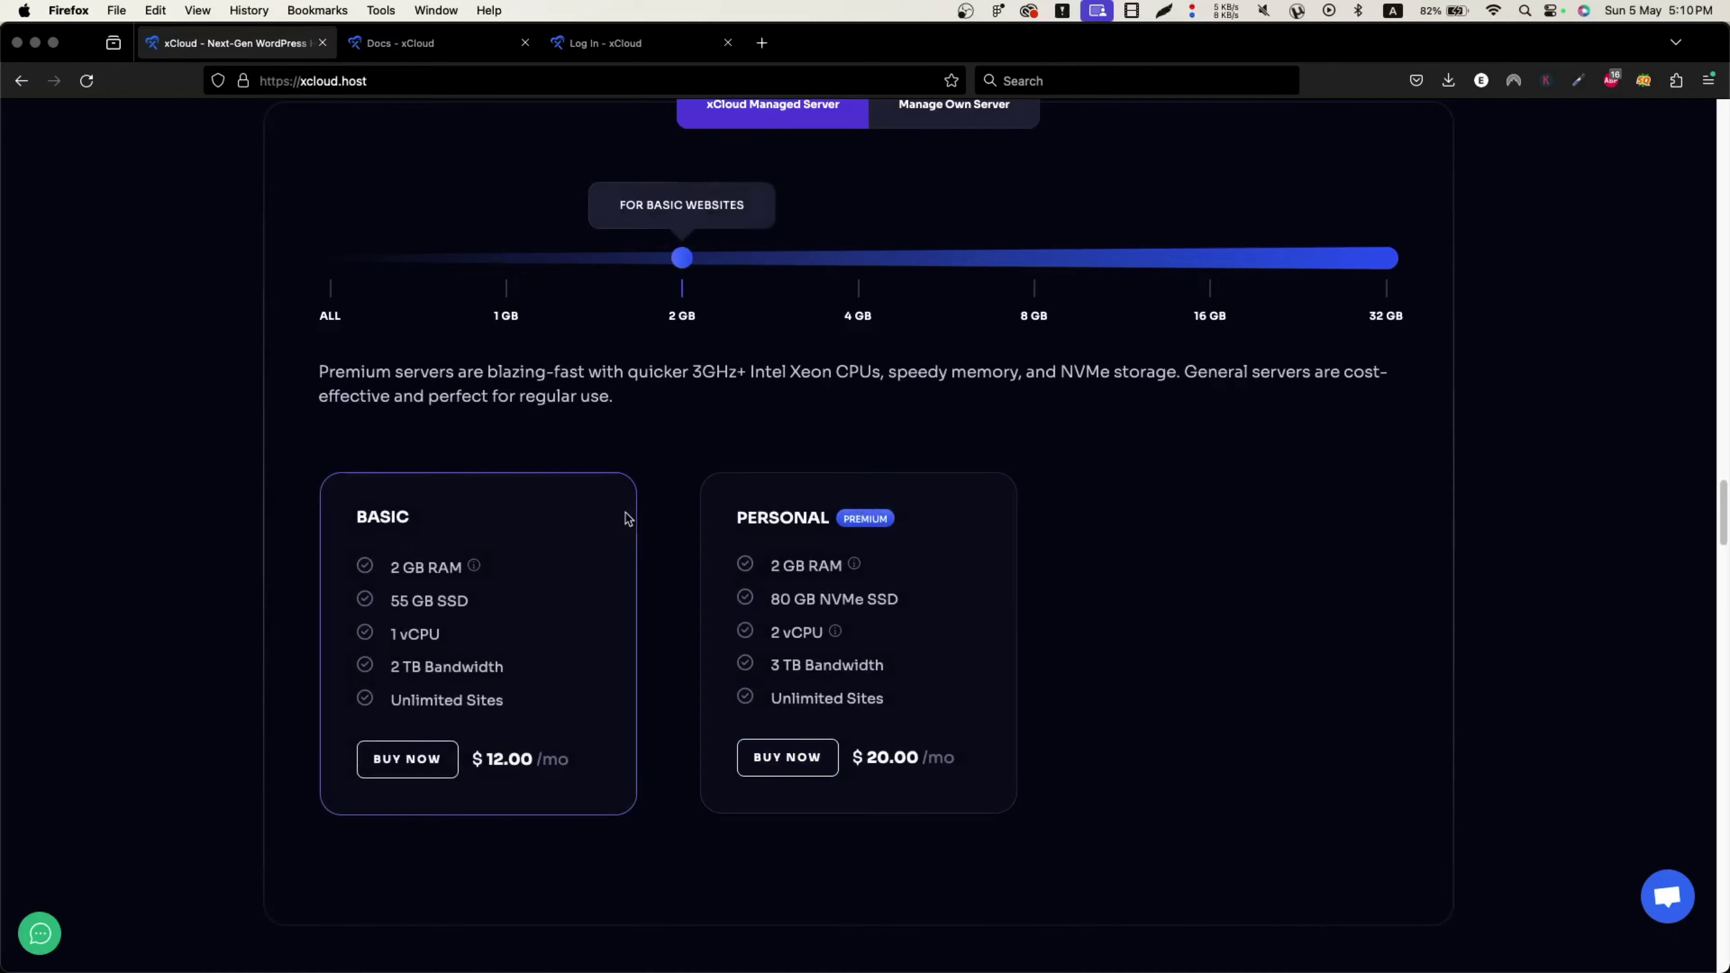
Step: Show the Manage Own Server pricing and examine the server limits of the Starter, Professional and Agency plans
scroll(627, 518, "up", 3)
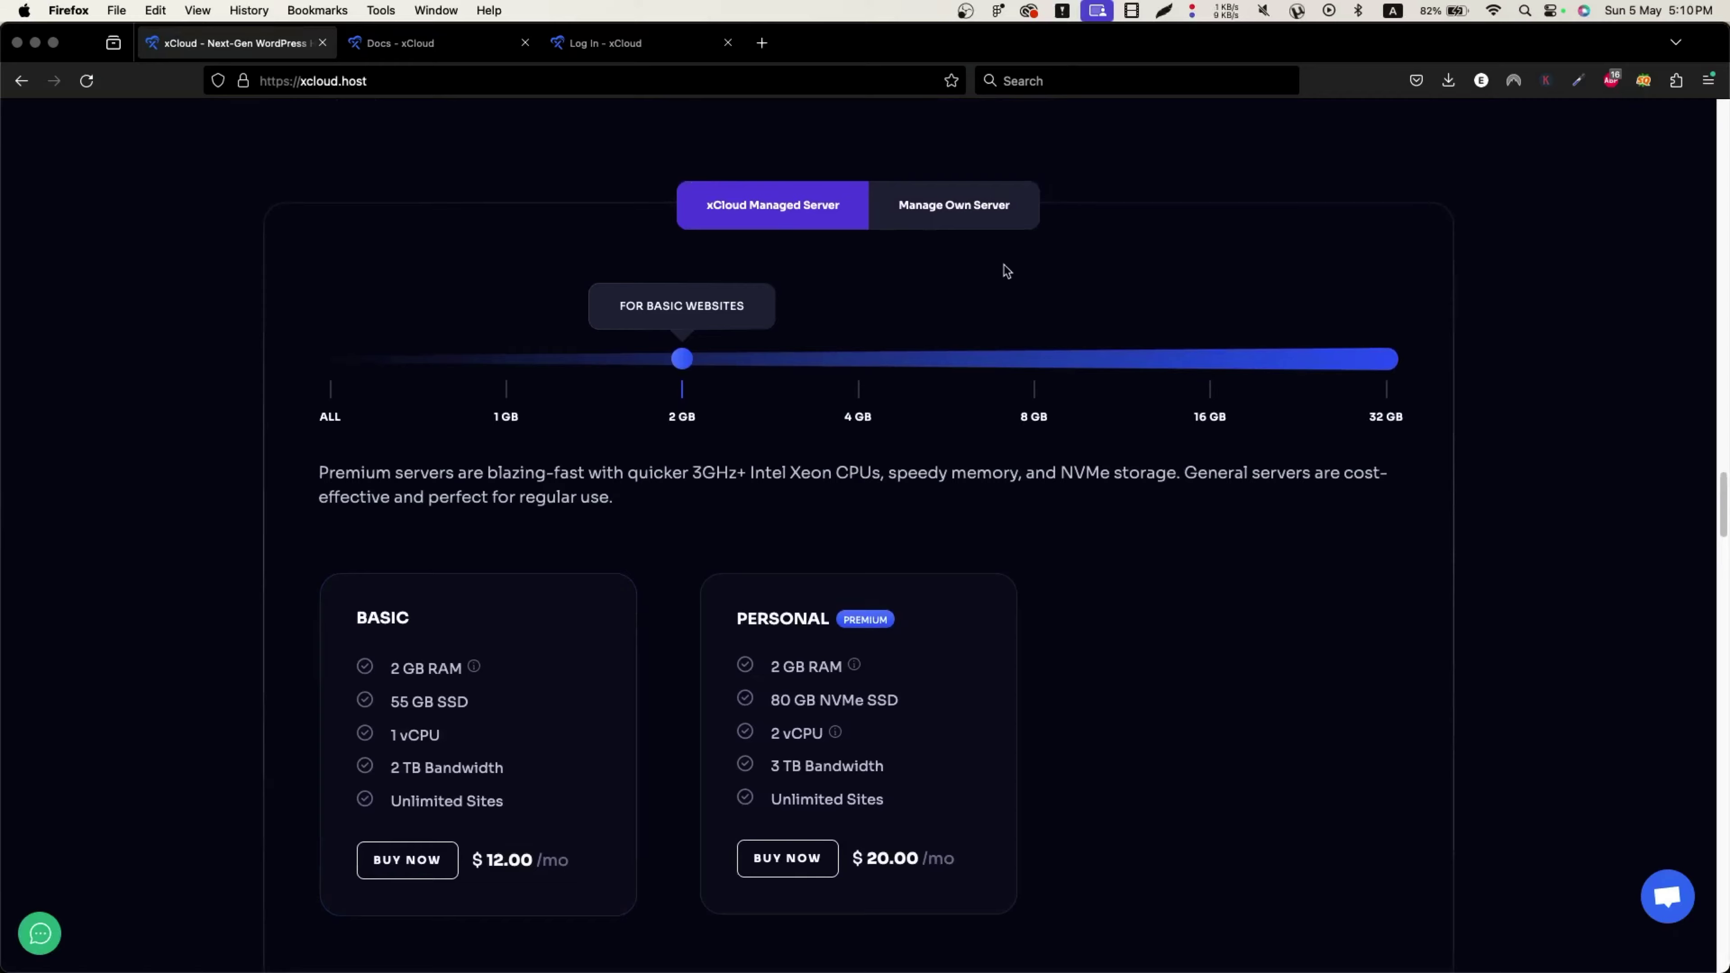
left_click(992, 219)
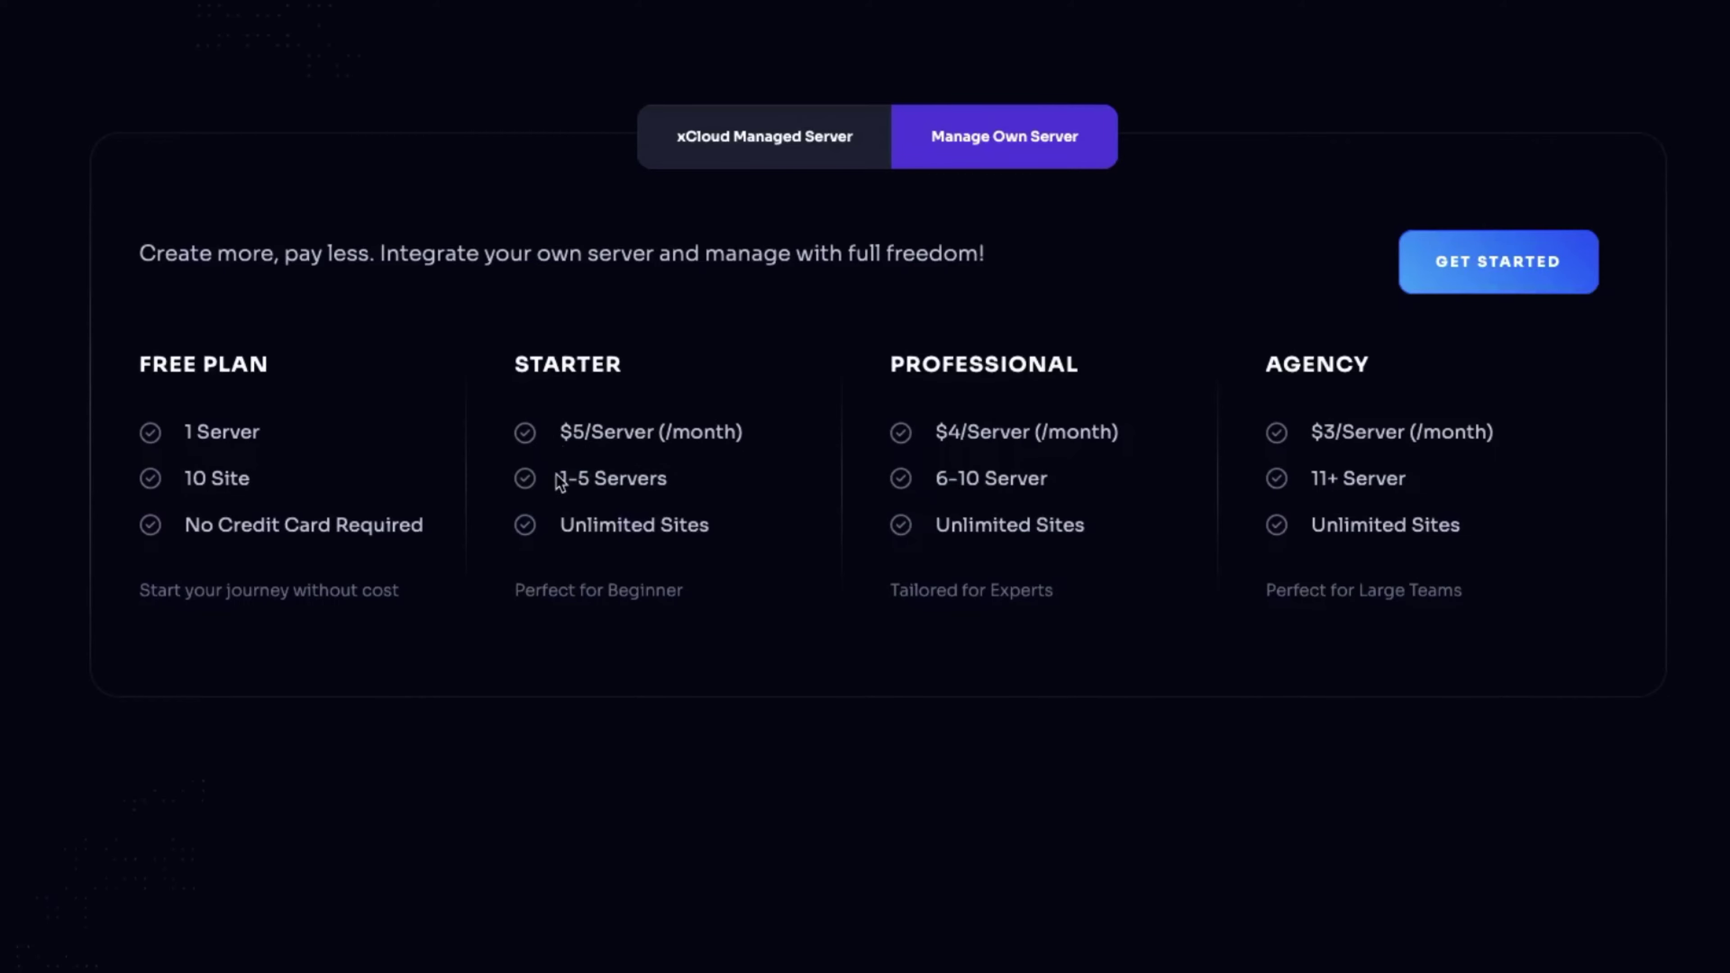
left_click_drag(557, 475, 648, 479)
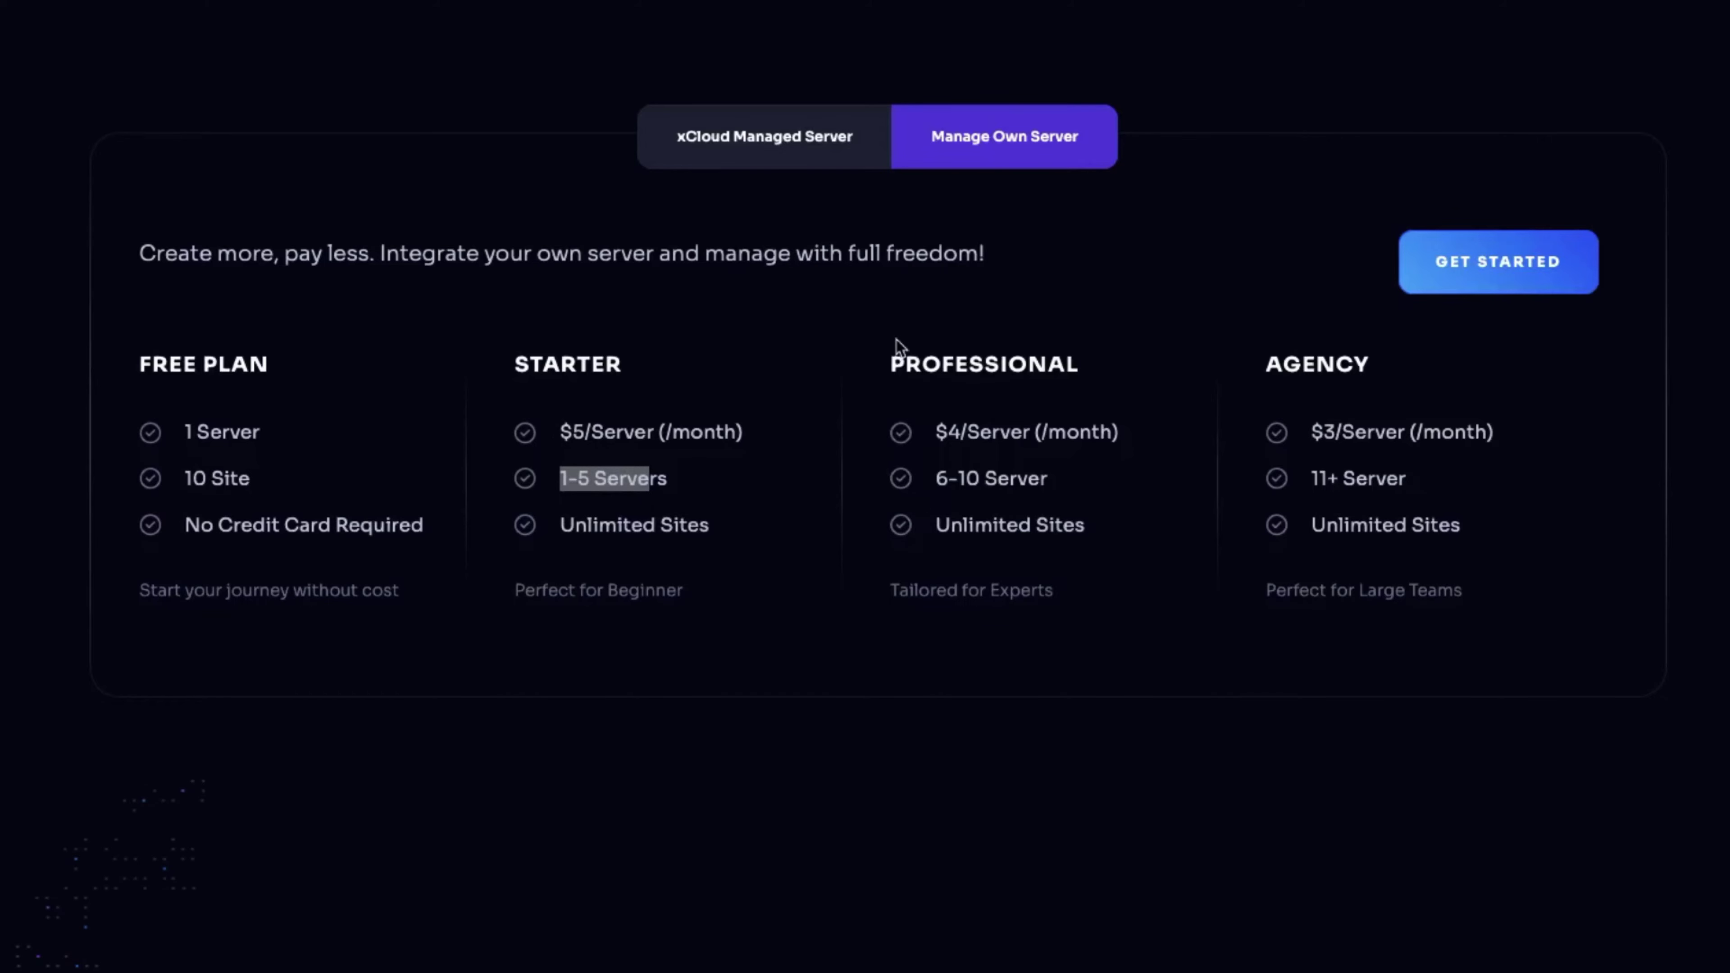
left_click_drag(890, 364, 1102, 413)
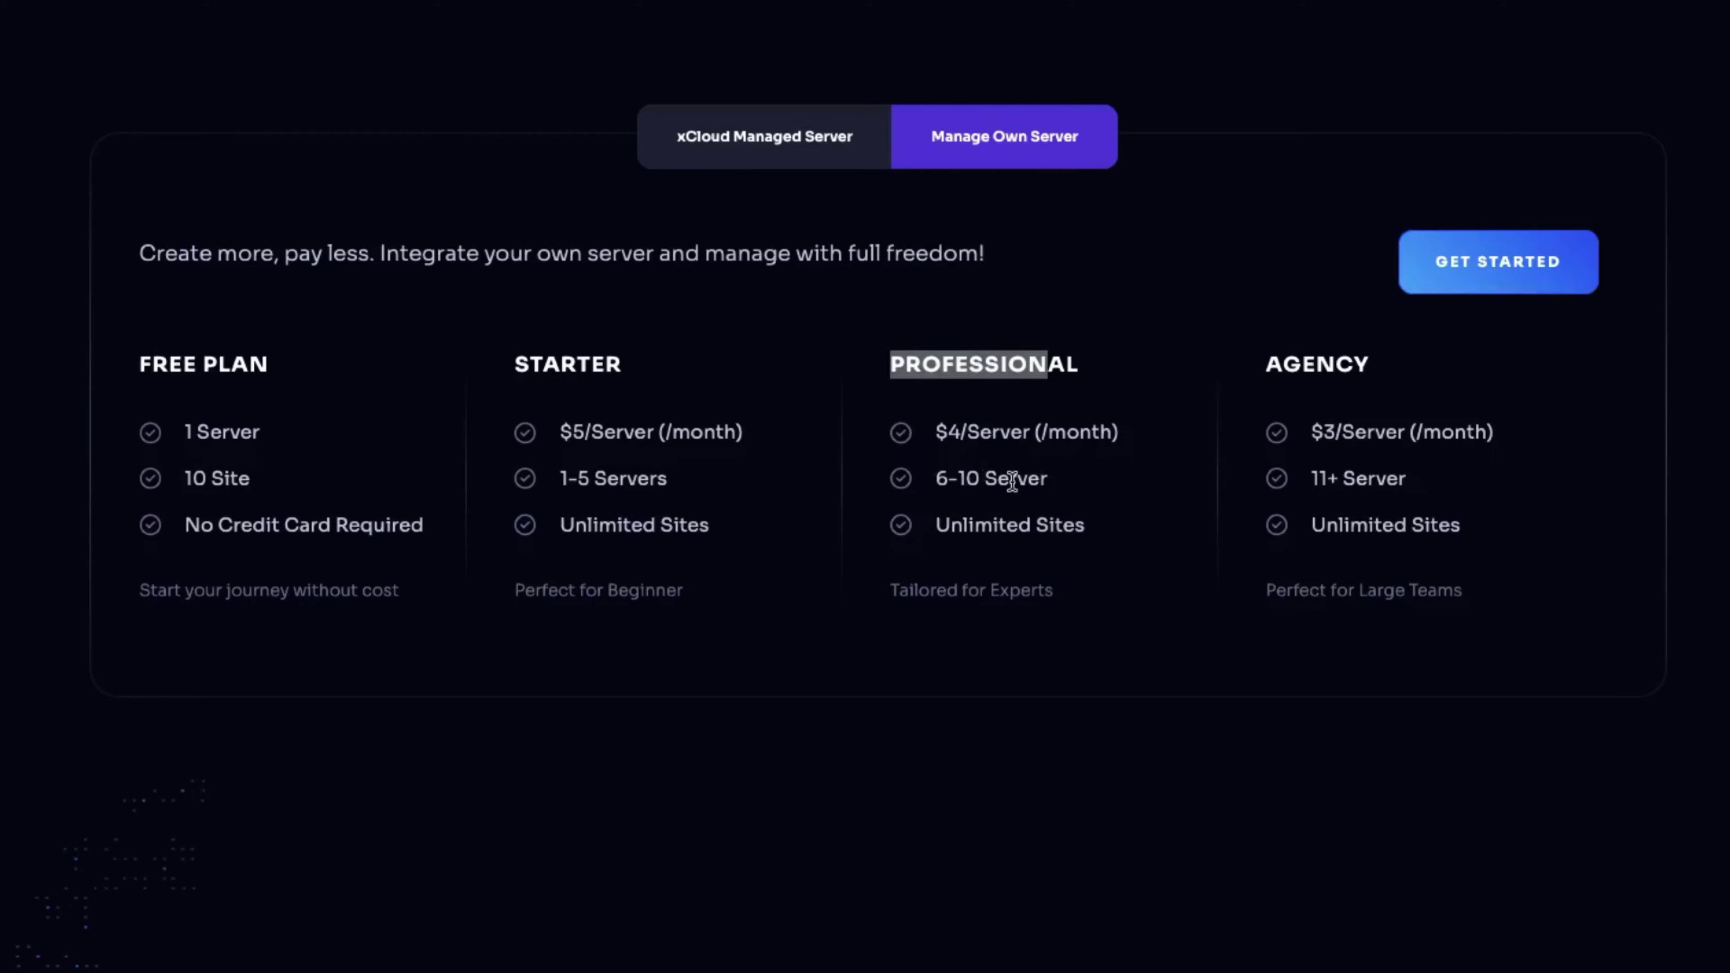
scroll(1362, 416, "down", 1)
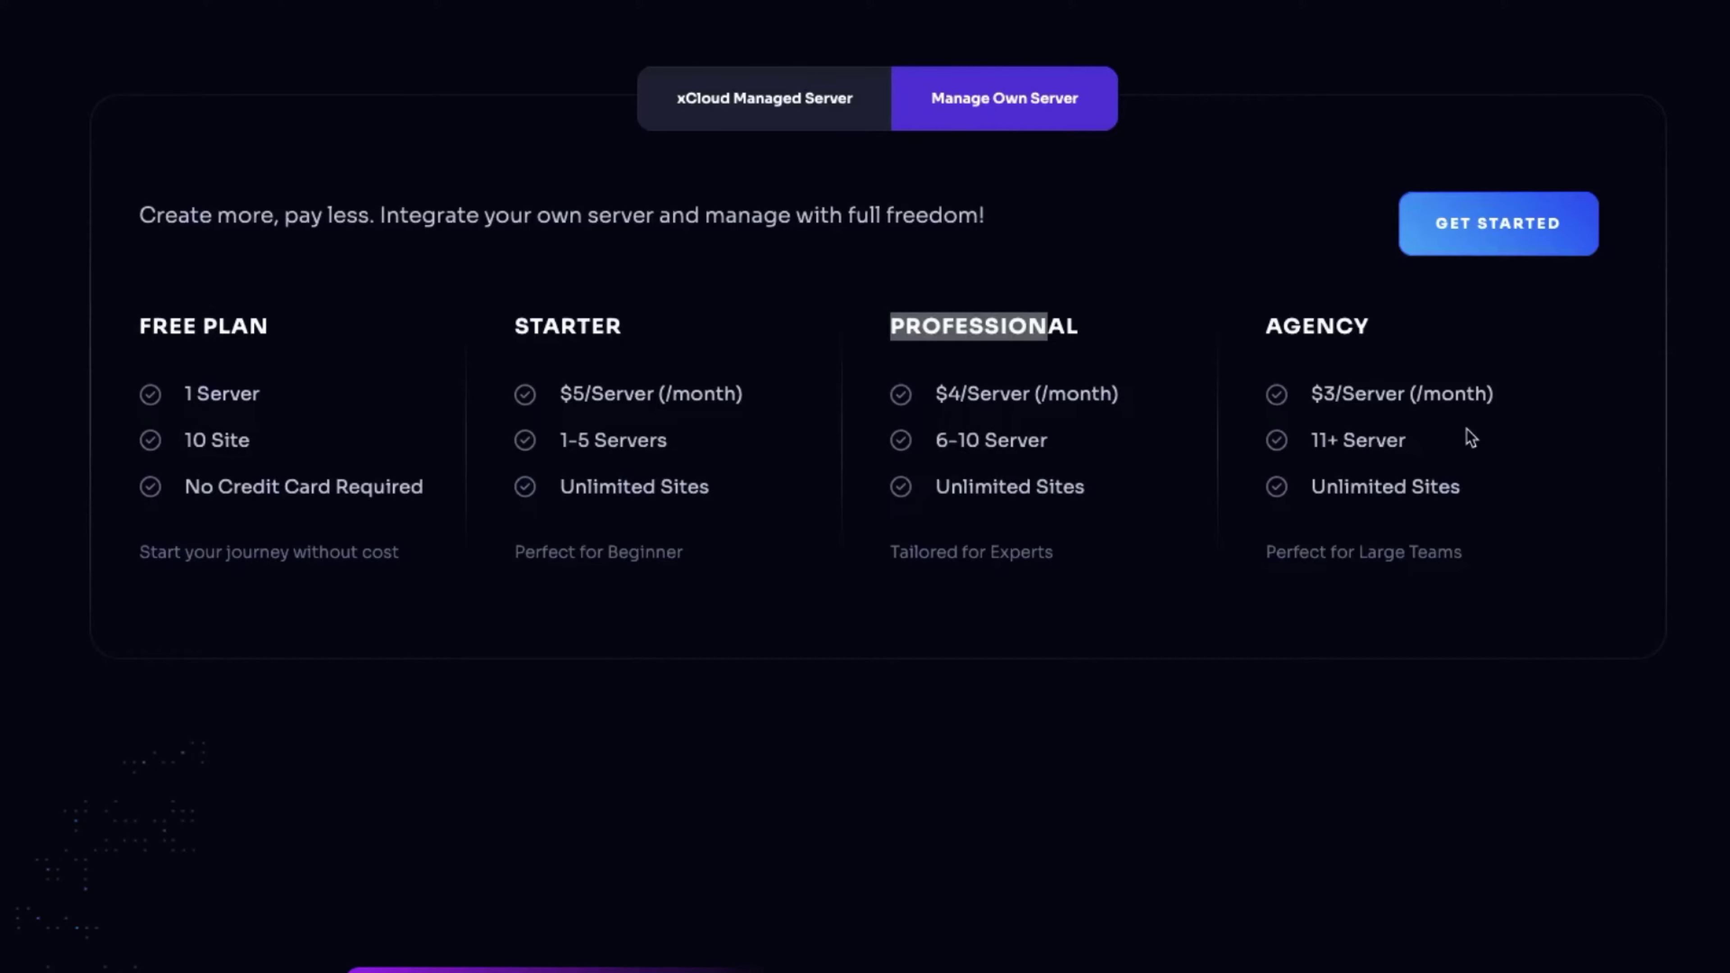
scroll(1468, 437, "down", 1)
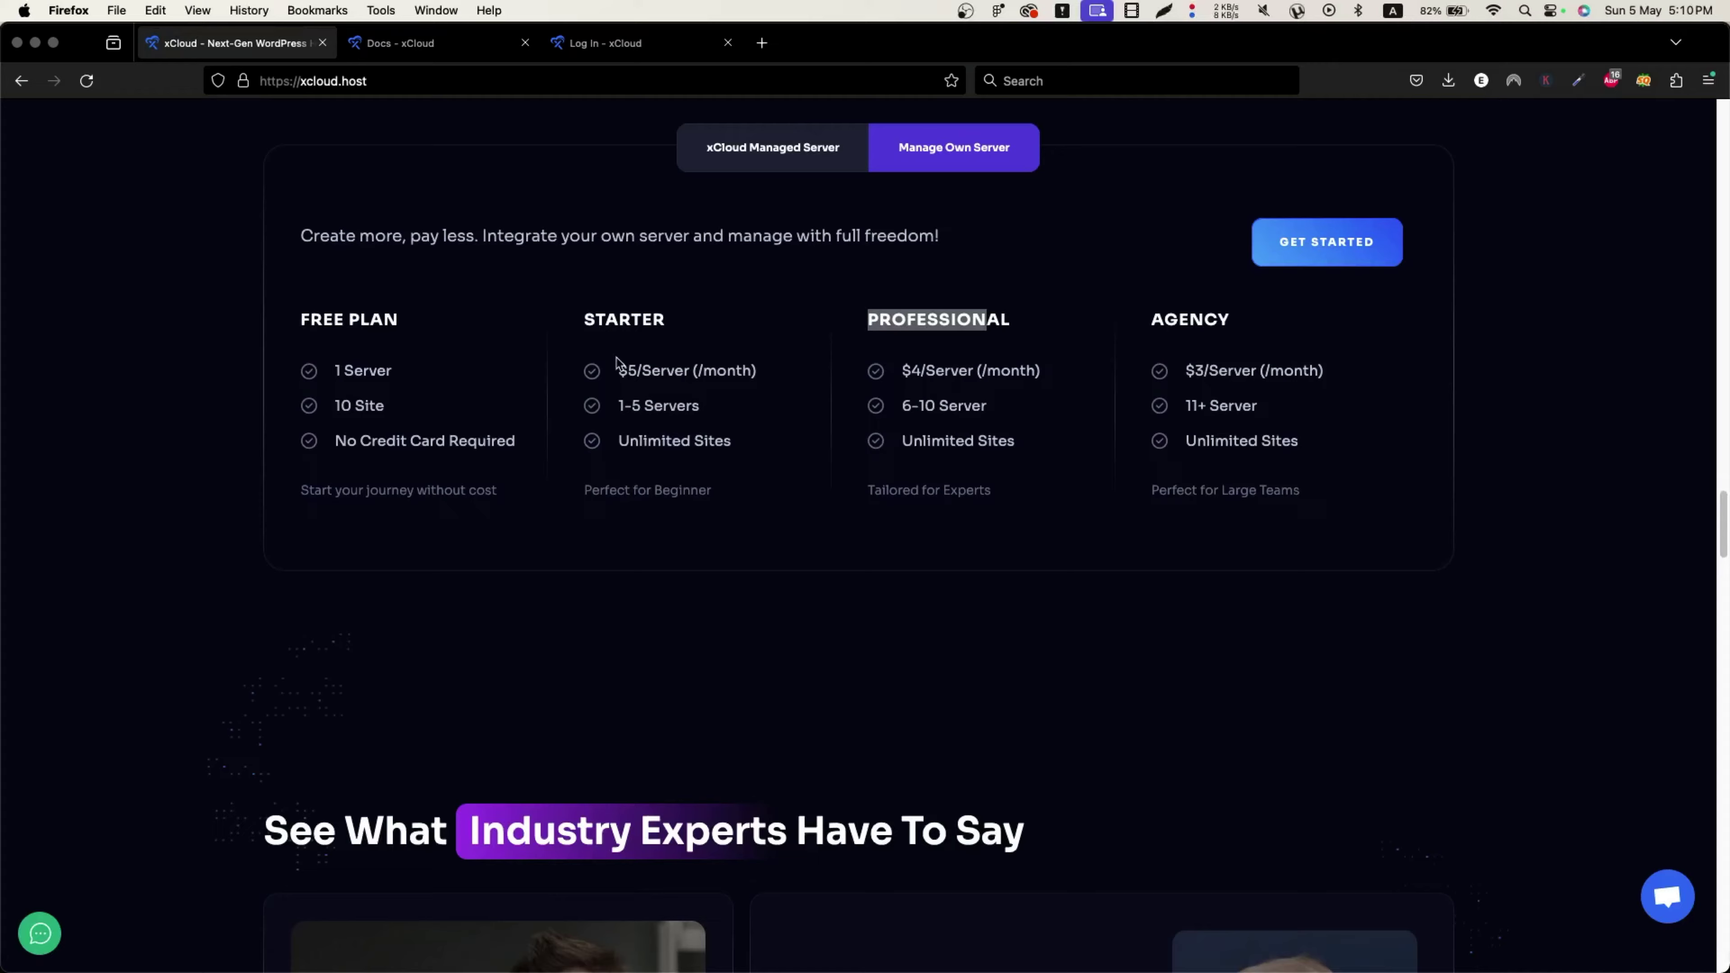
scroll(617, 362, "up", 5)
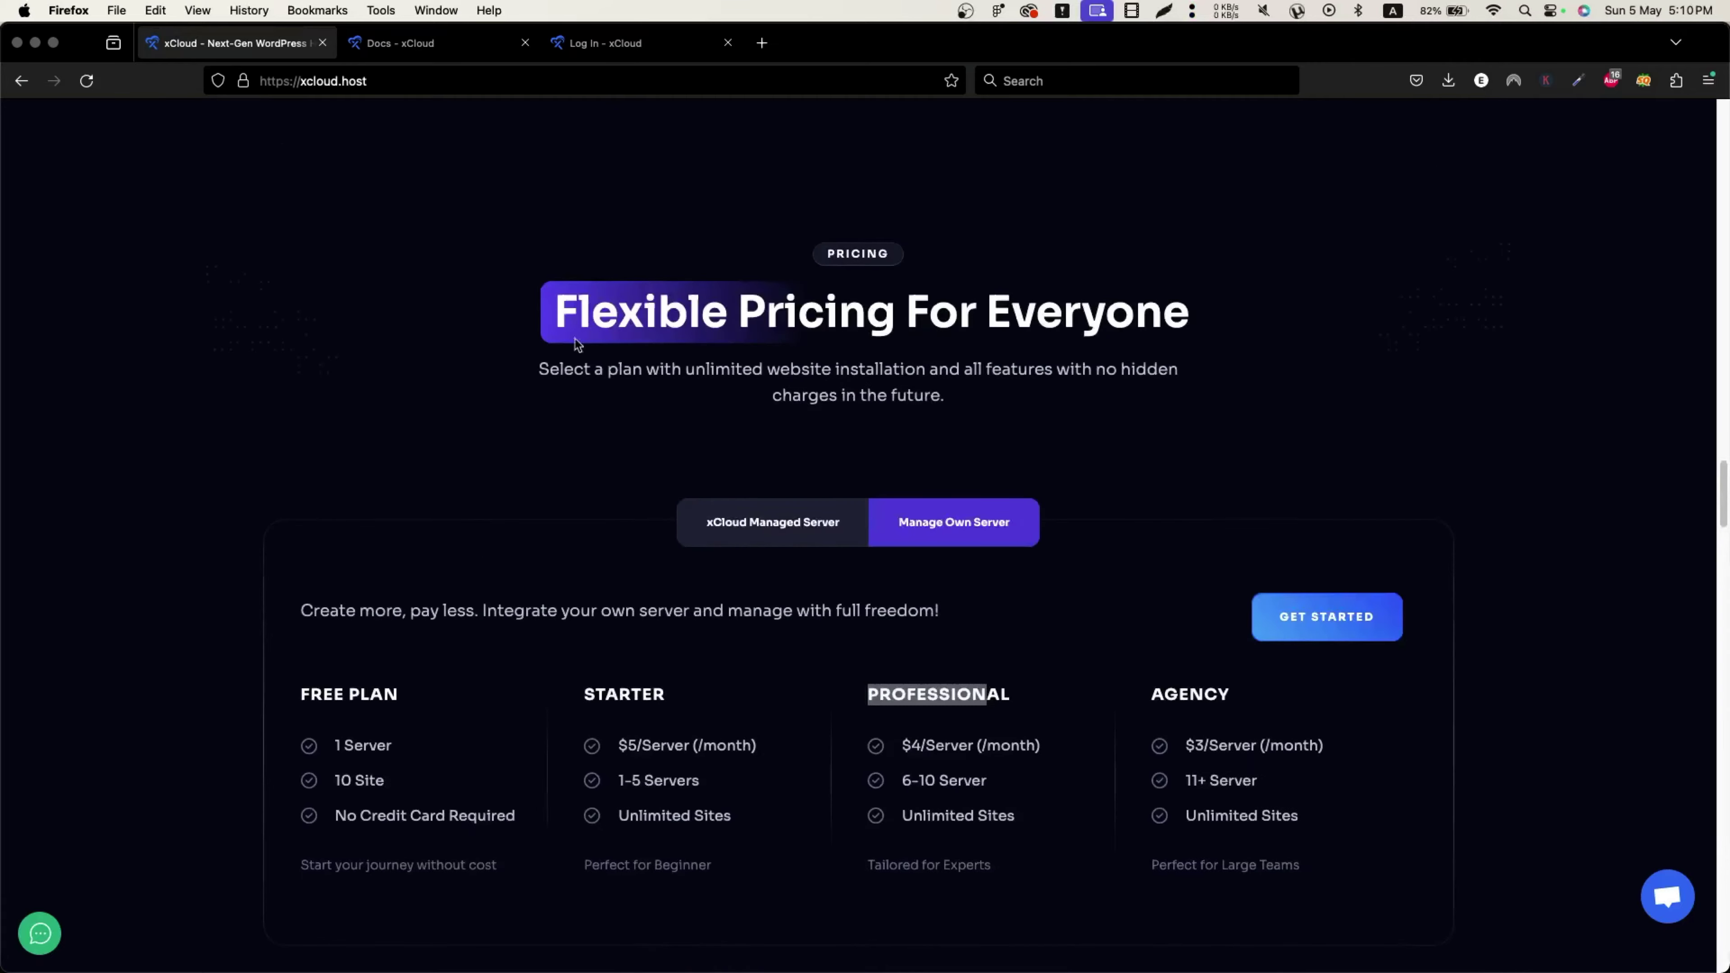
scroll(733, 783, "up", 1)
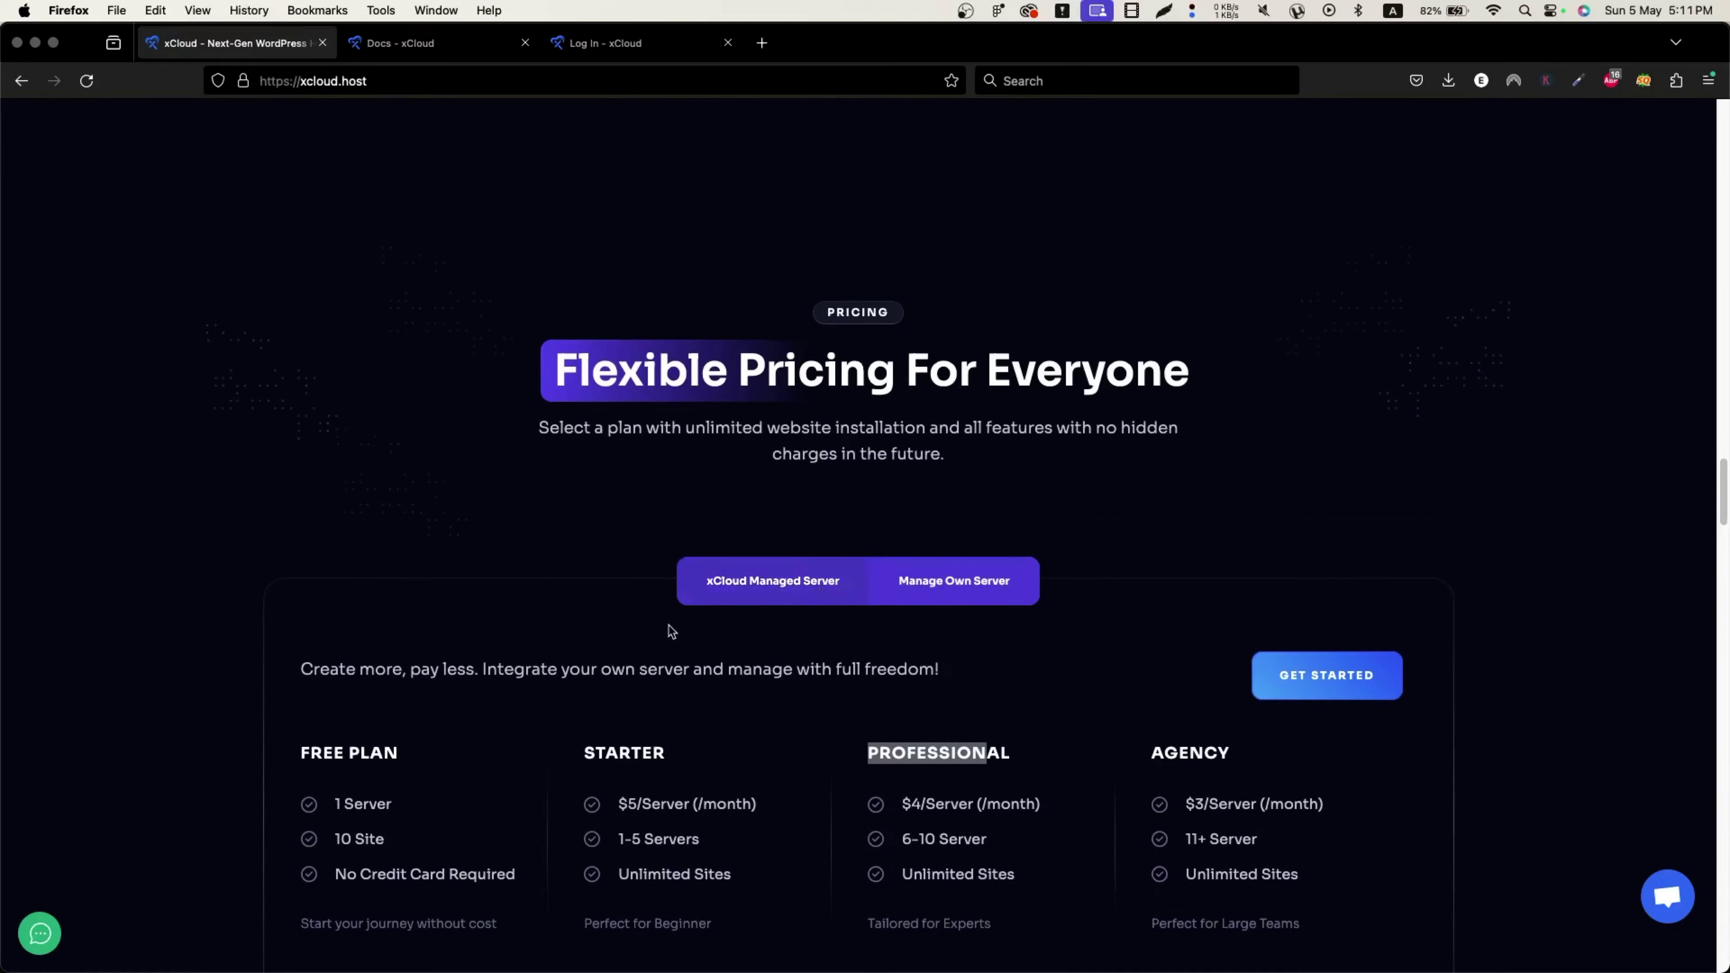
Step: Compare the xCloud Managed Server pricing with the Manage Own Server pricing, finishing on the managed plans
left_click(823, 571)
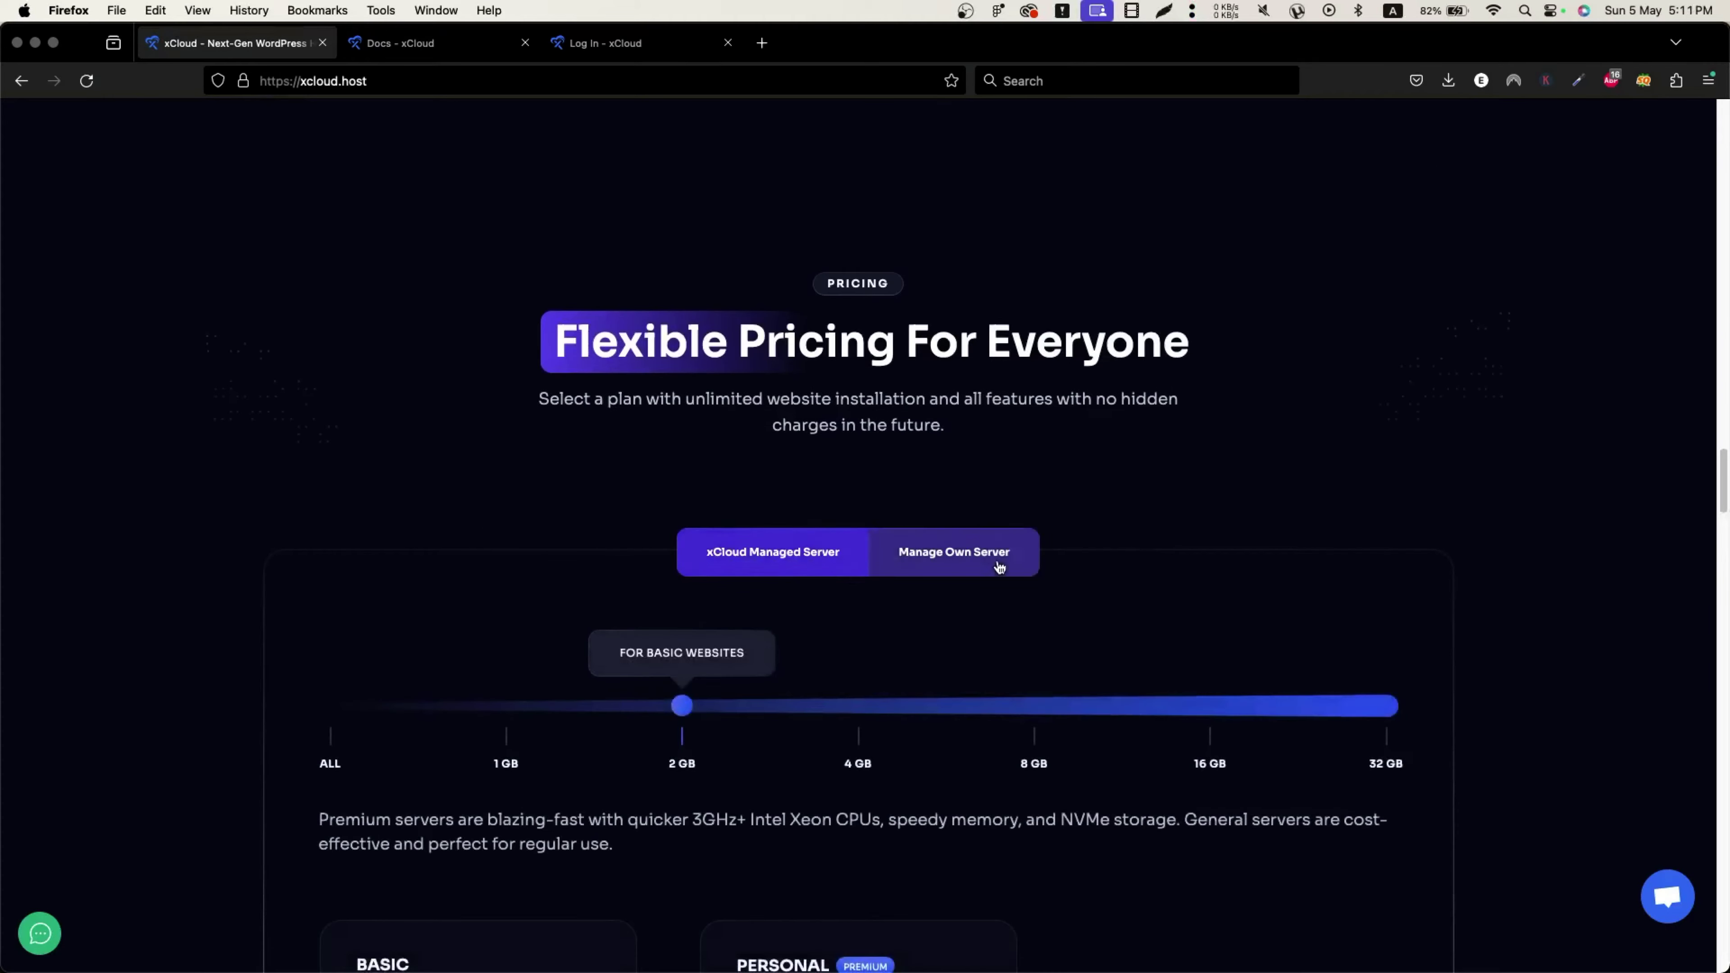
scroll(1004, 553, "down", 3)
left_click(957, 377)
scroll(591, 568, "down", 1)
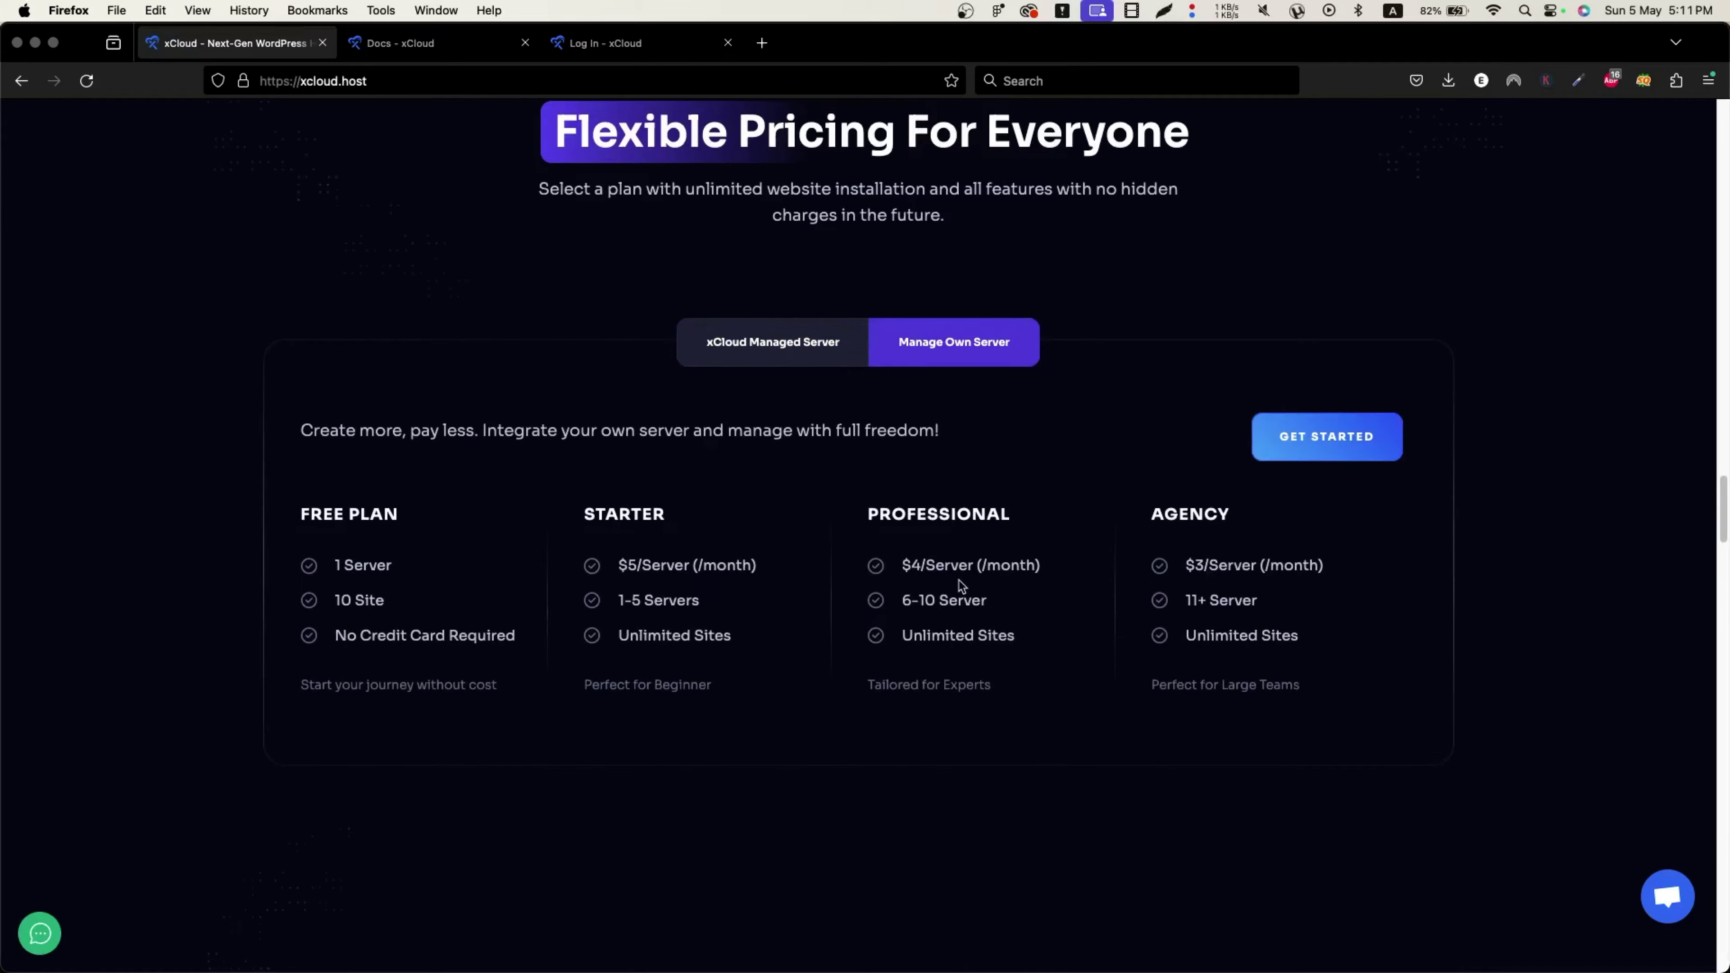
scroll(962, 585, "up", 1)
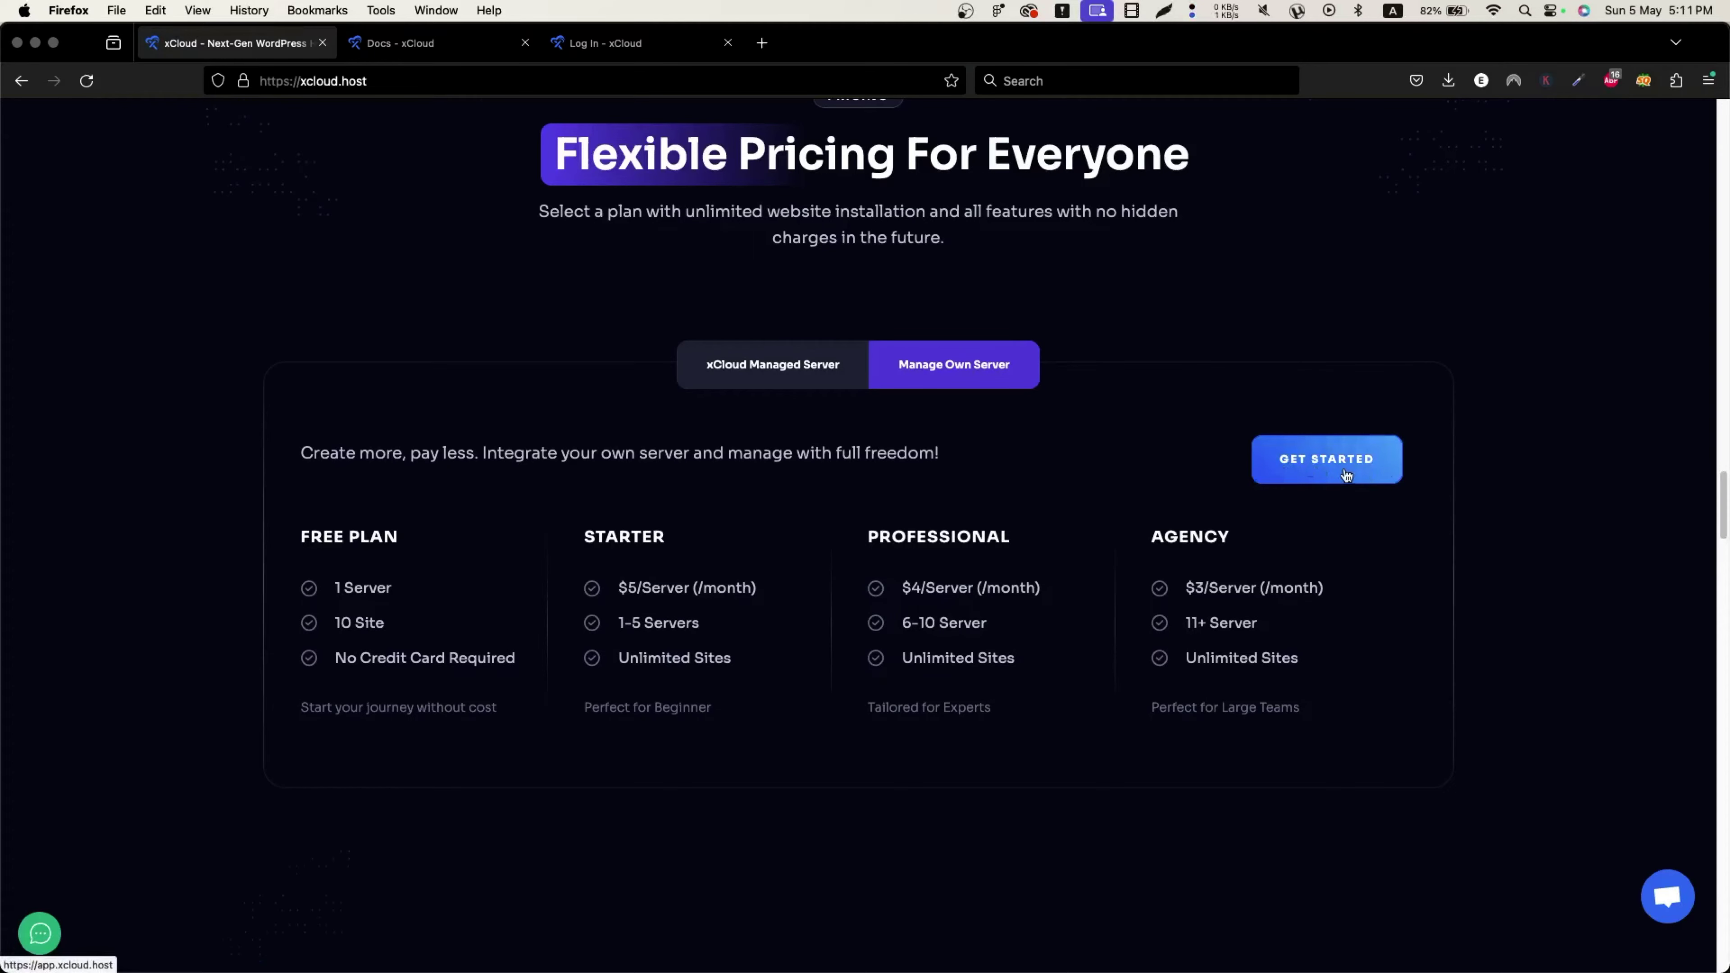
left_click(809, 359)
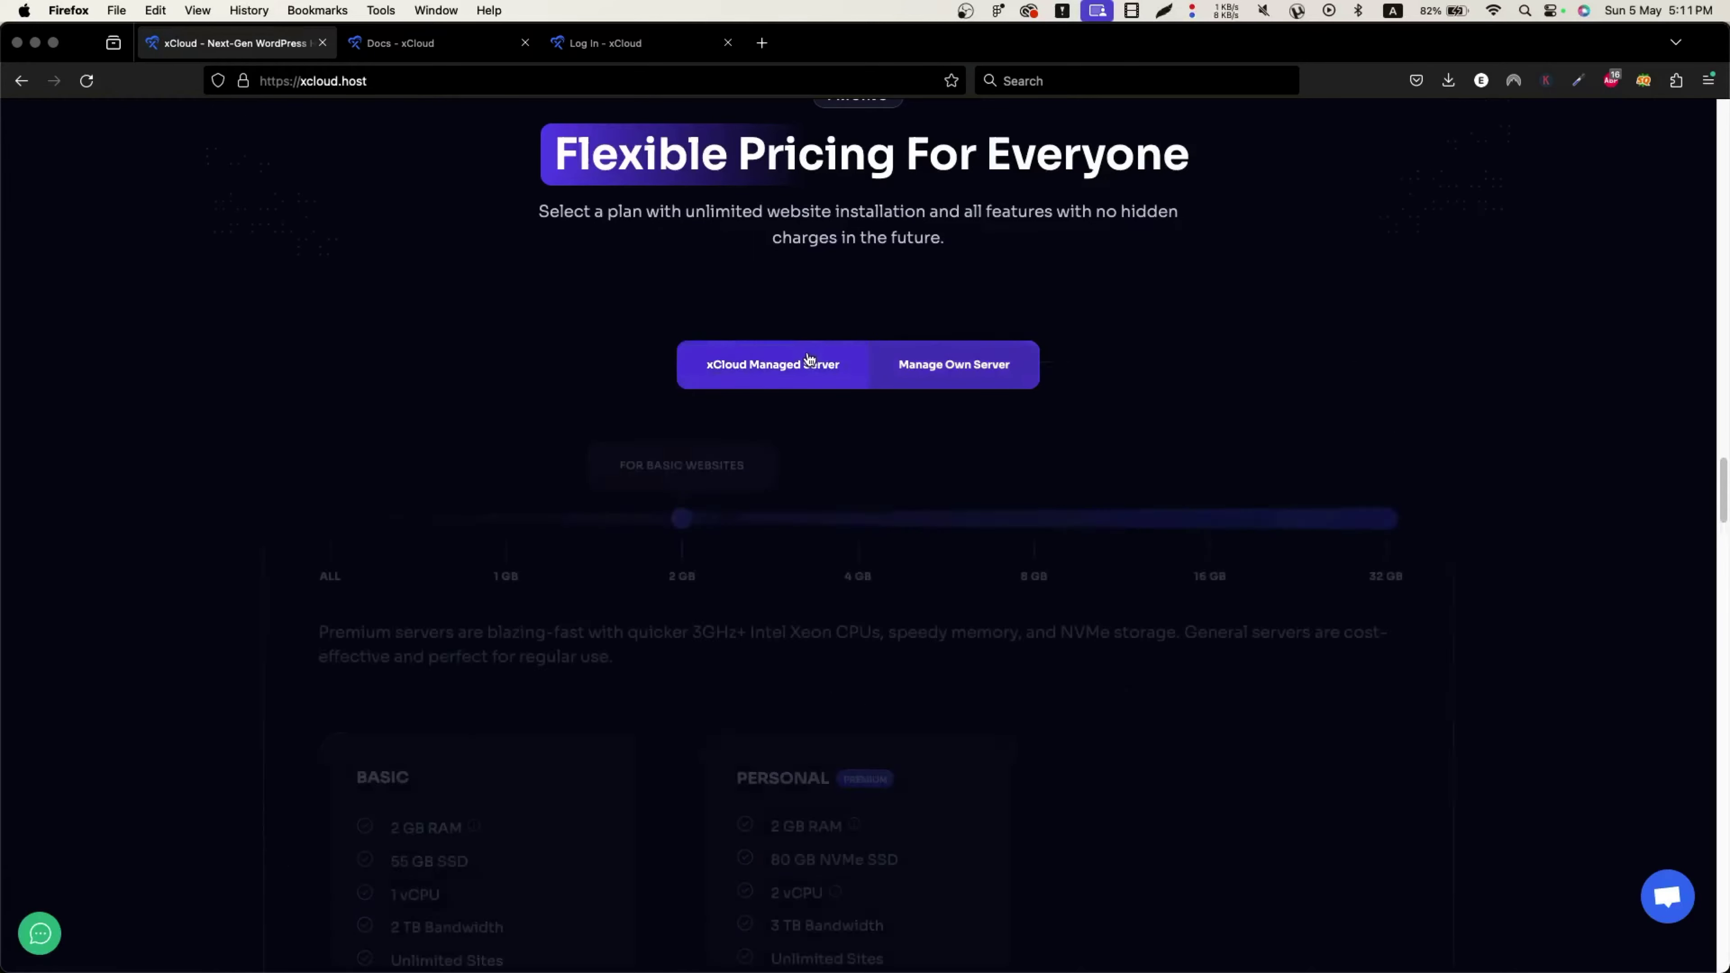
scroll(681, 532, "down", 3)
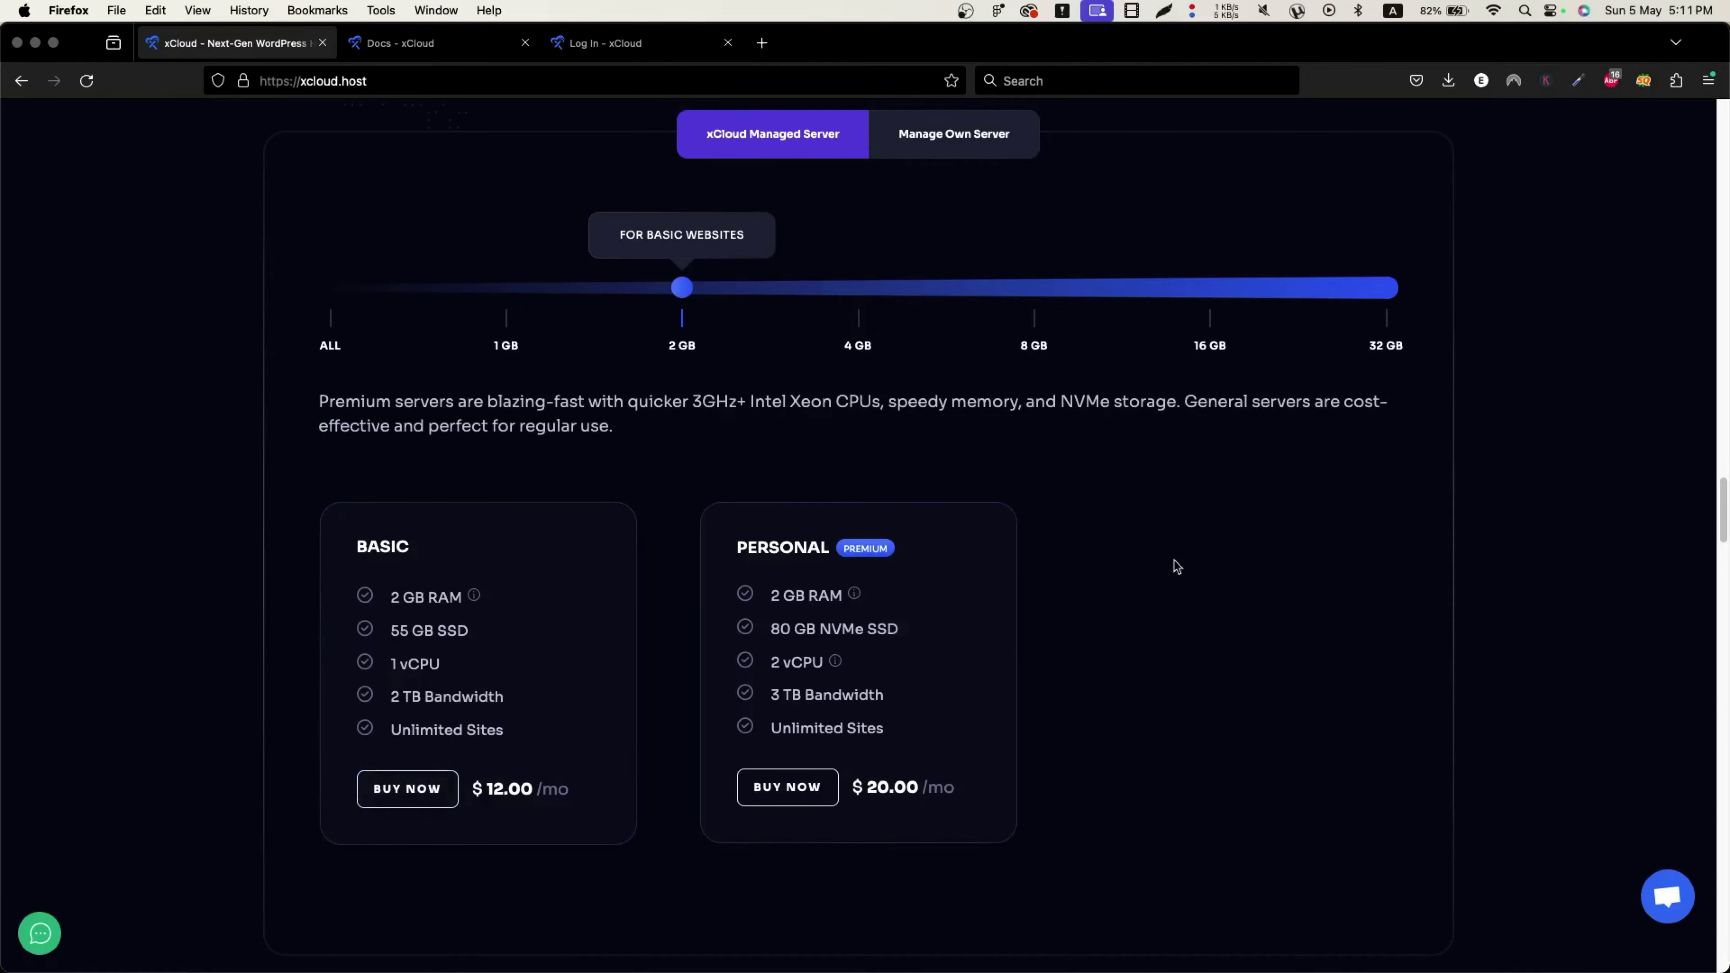
Step: Open the free sign-up form from the top of the homepage and agree to the Terms and Privacy Policy
scroll(1175, 567, "up", 10)
scroll(1176, 567, "up", 10)
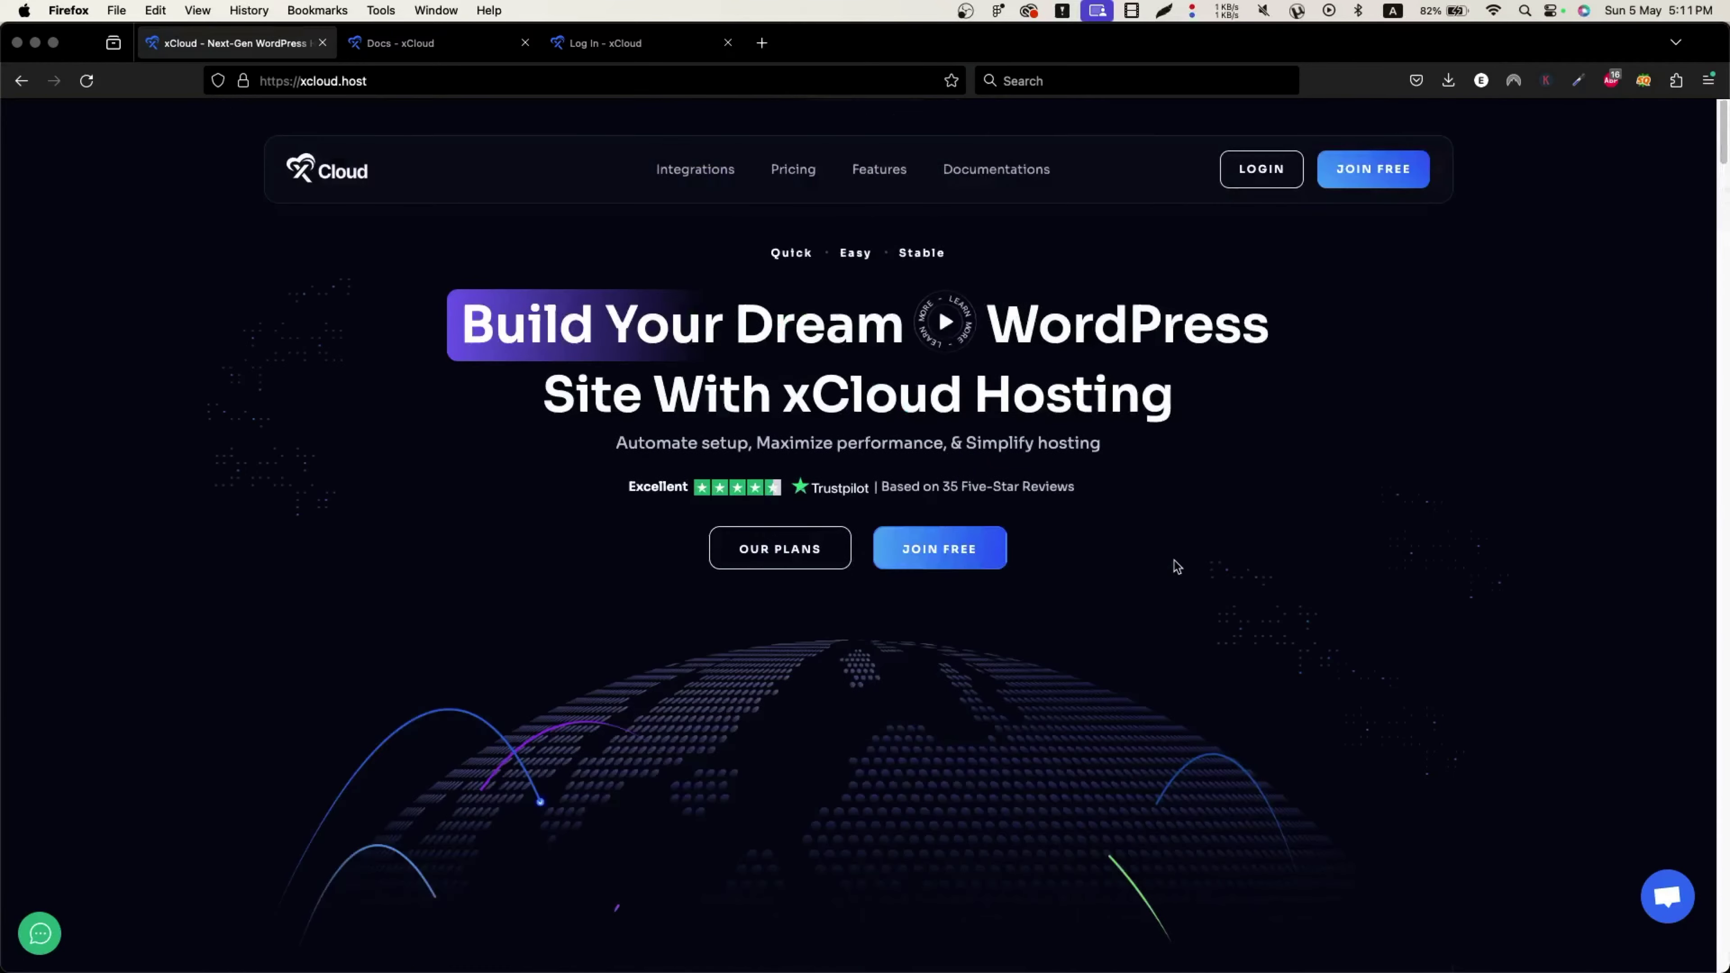
left_click(1360, 176)
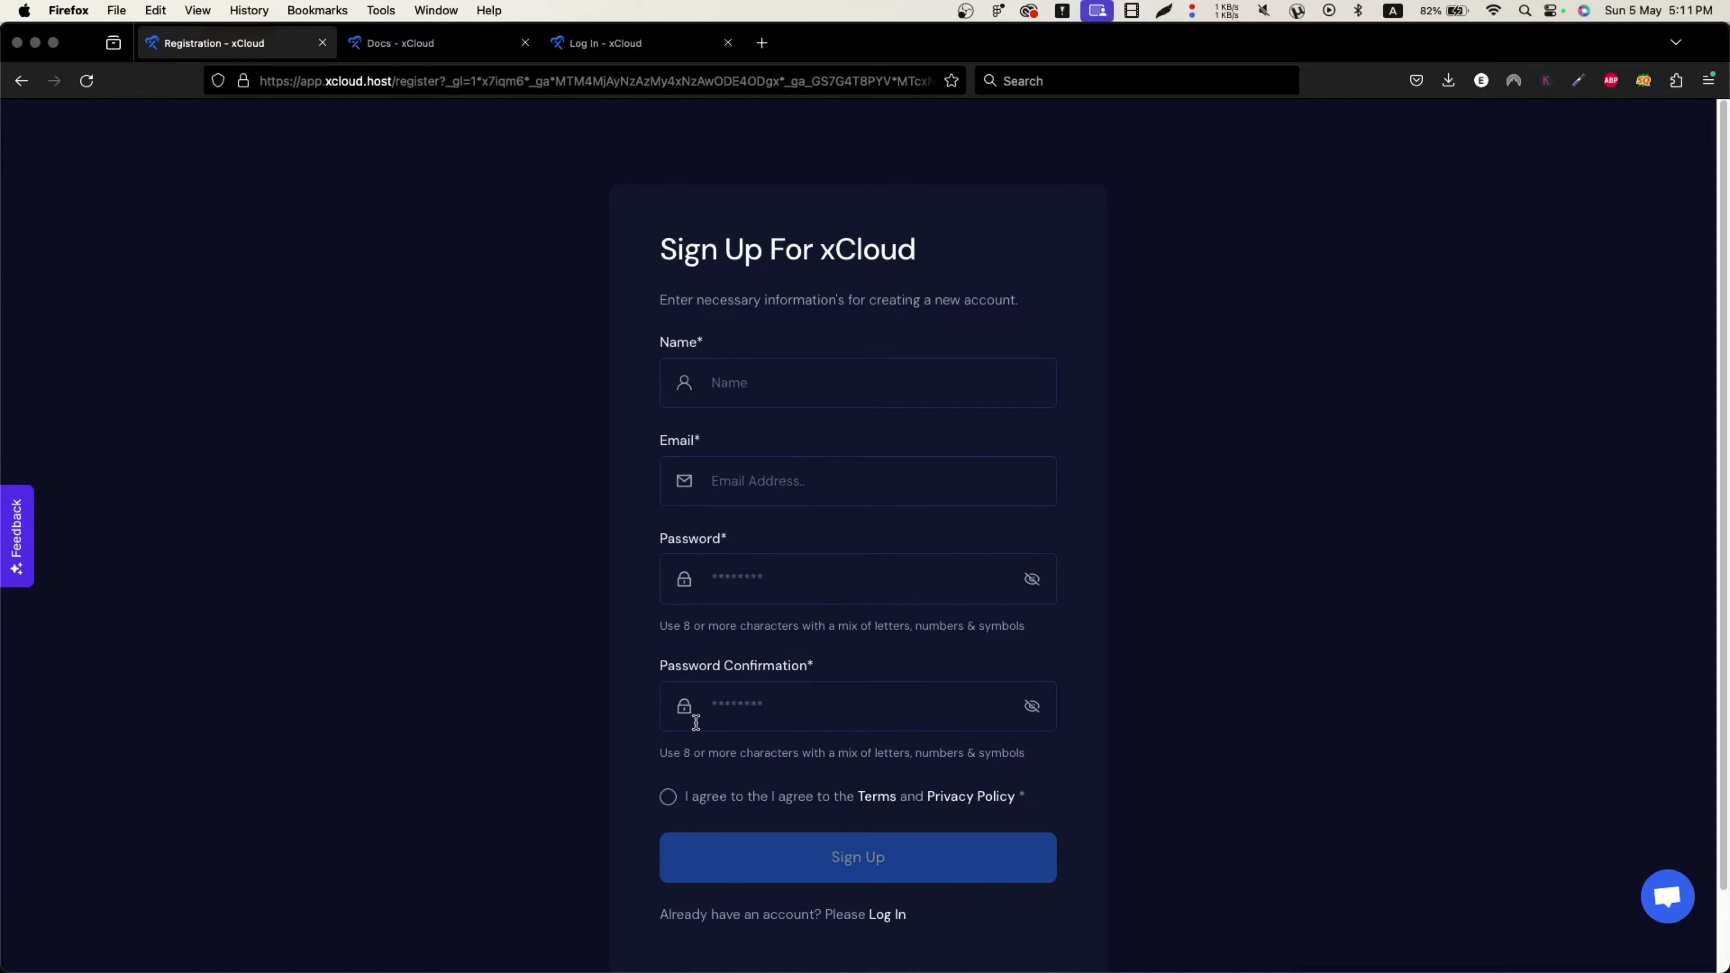
left_click(668, 799)
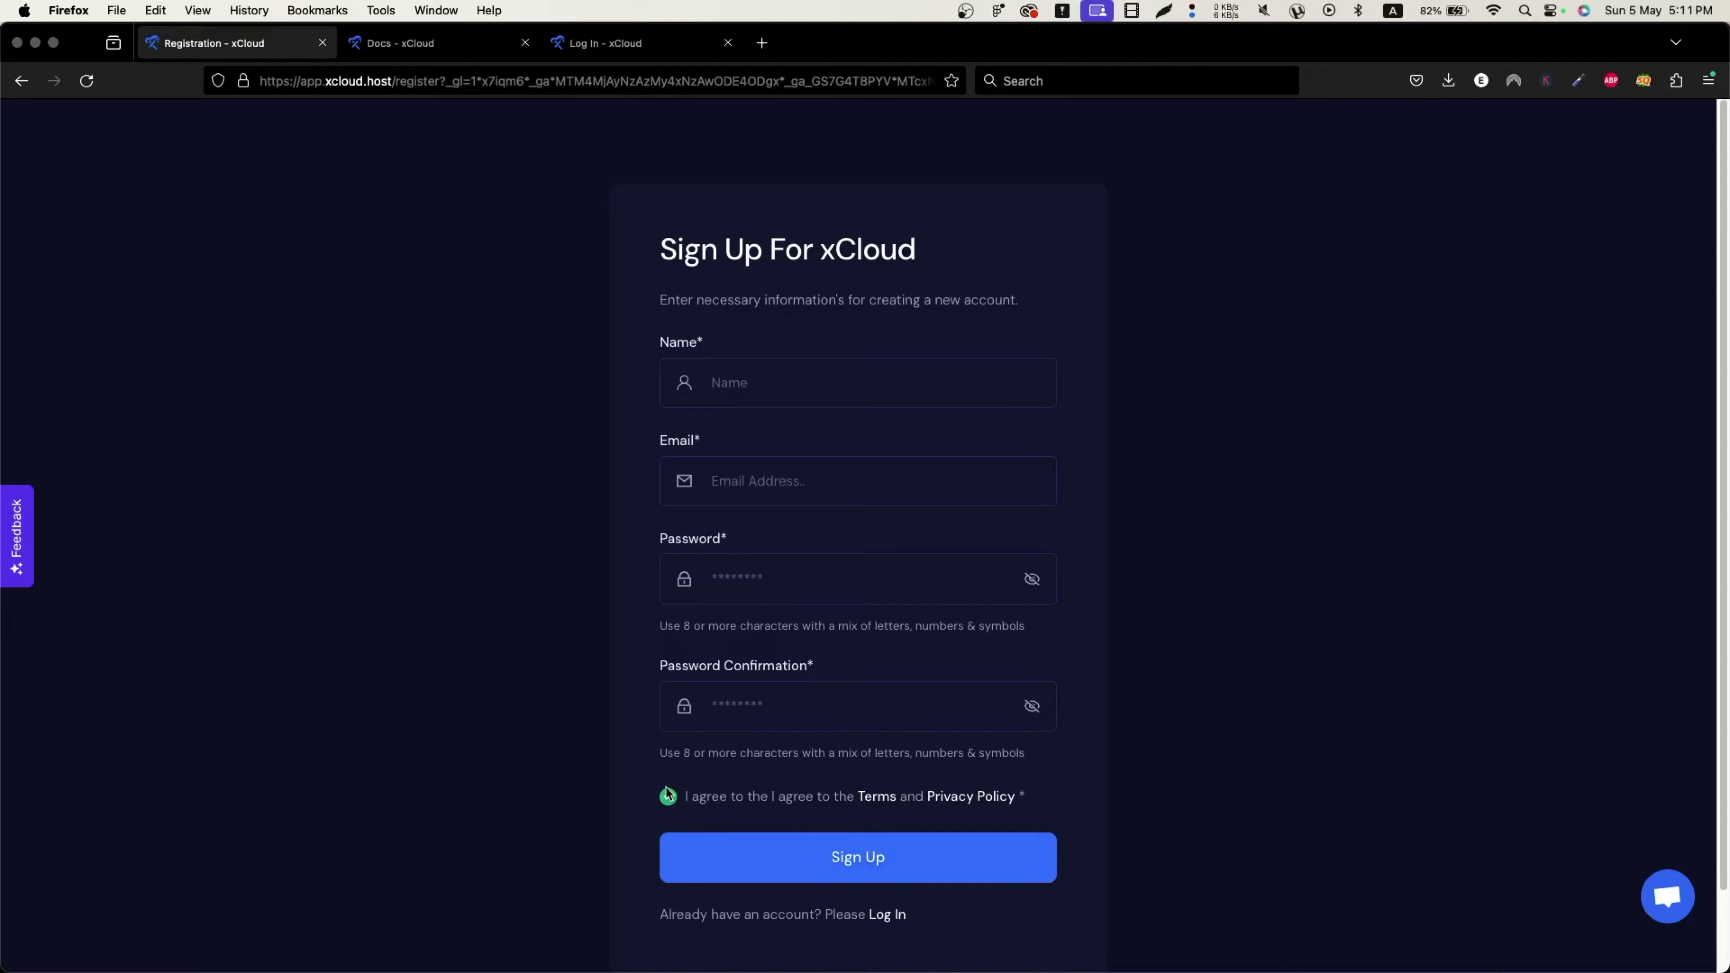
scroll(668, 794, "down", 3)
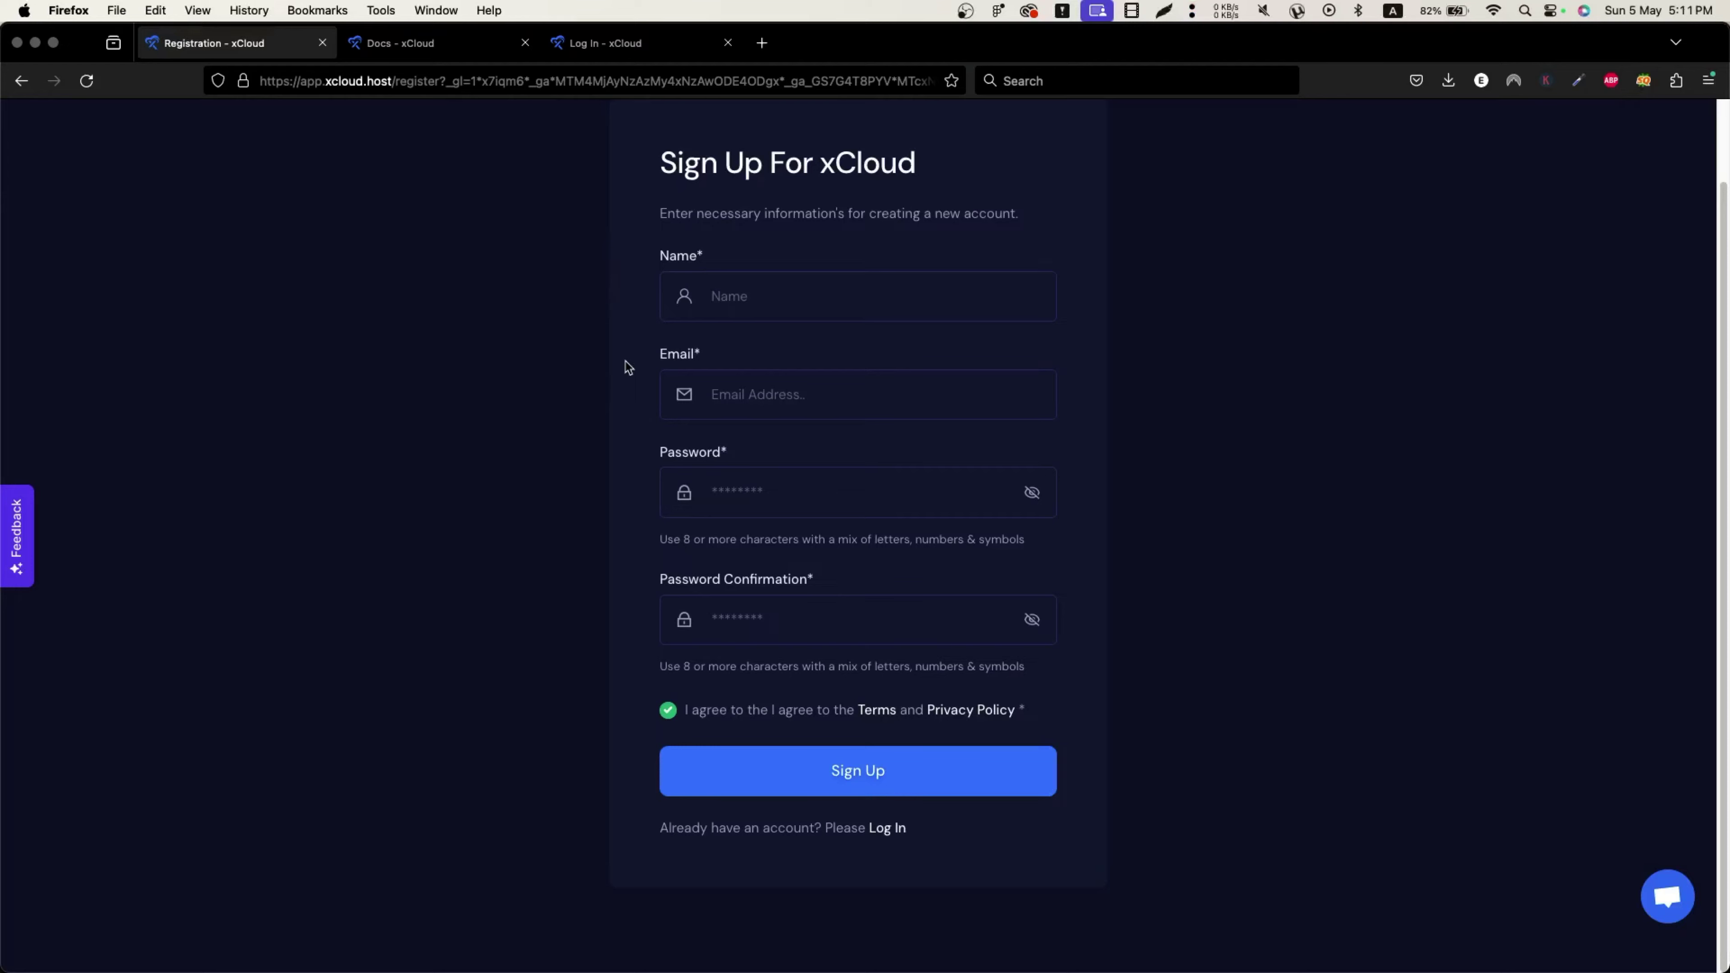
scroll(905, 738, "up", 3)
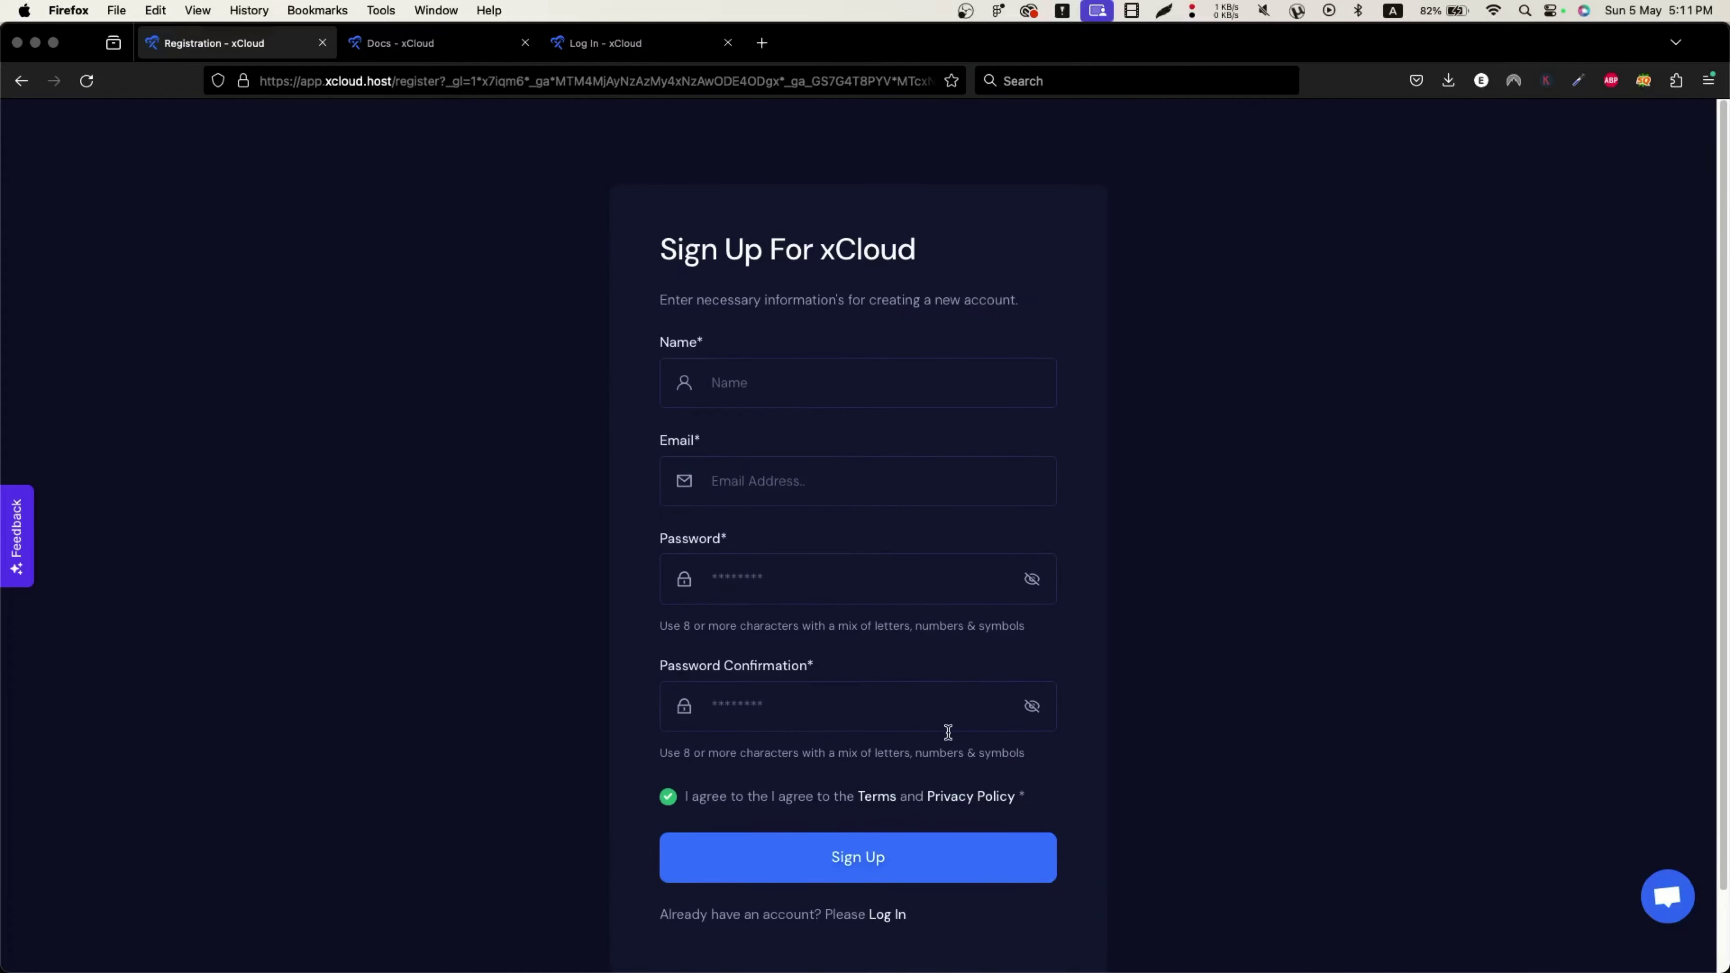
Step: Leave the sign-up form to log in with an existing account, and open the All Sites page
left_click(885, 915)
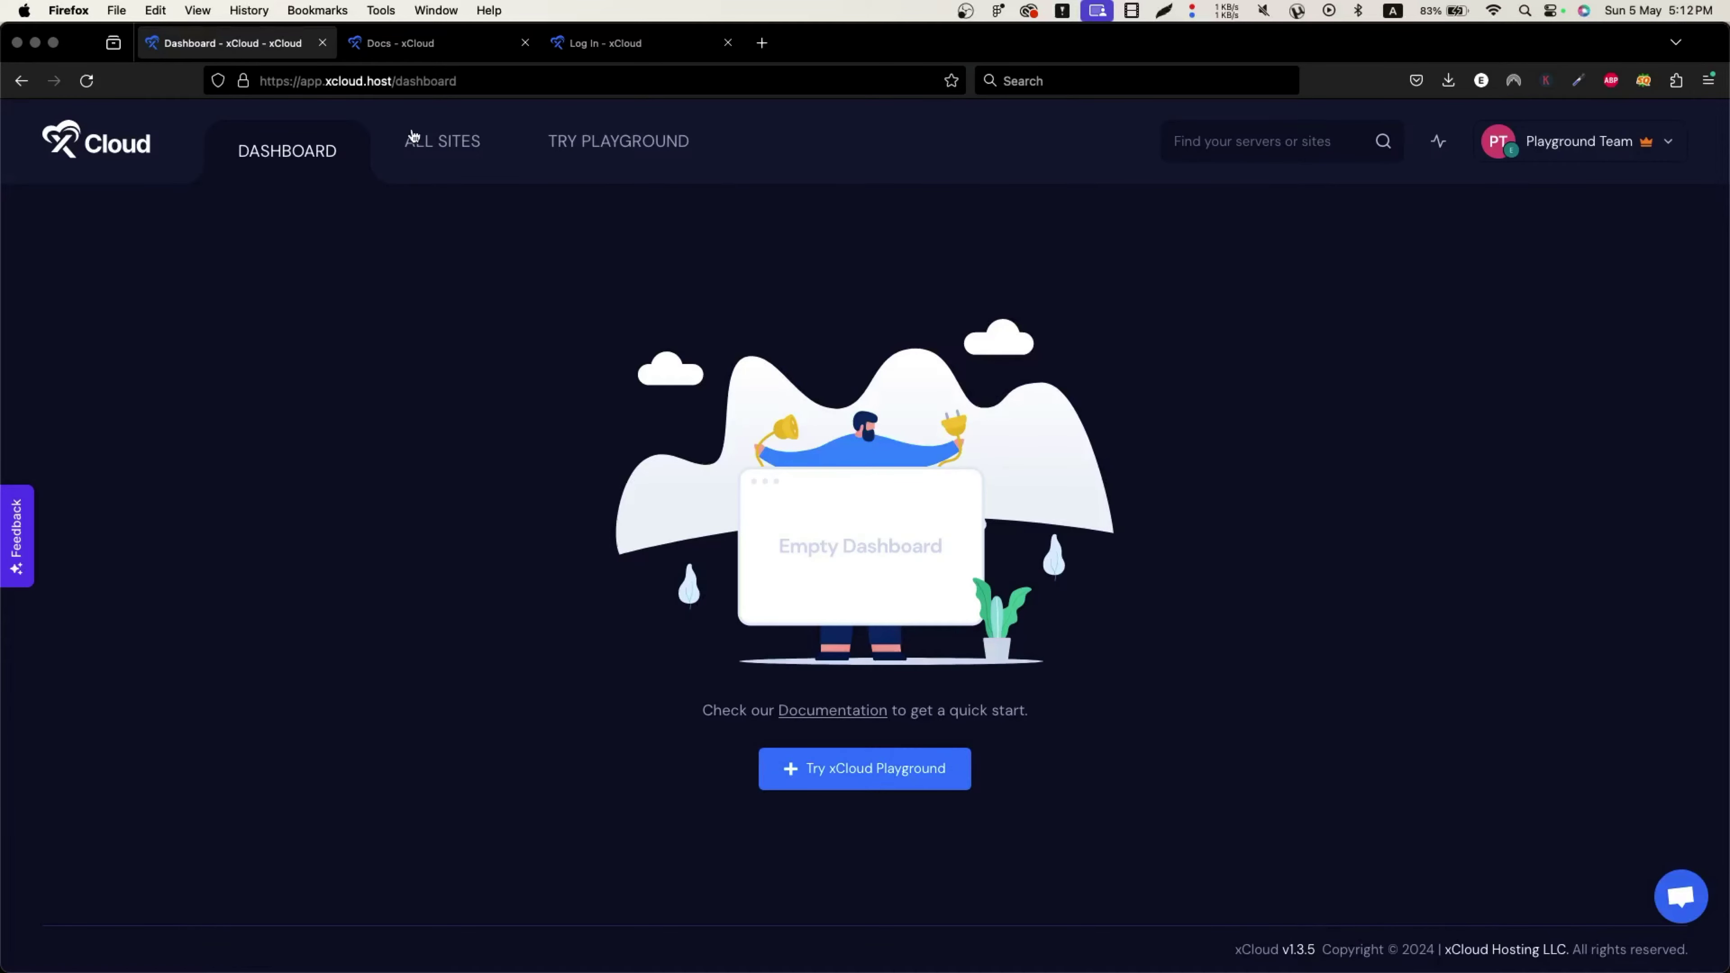
left_click(444, 150)
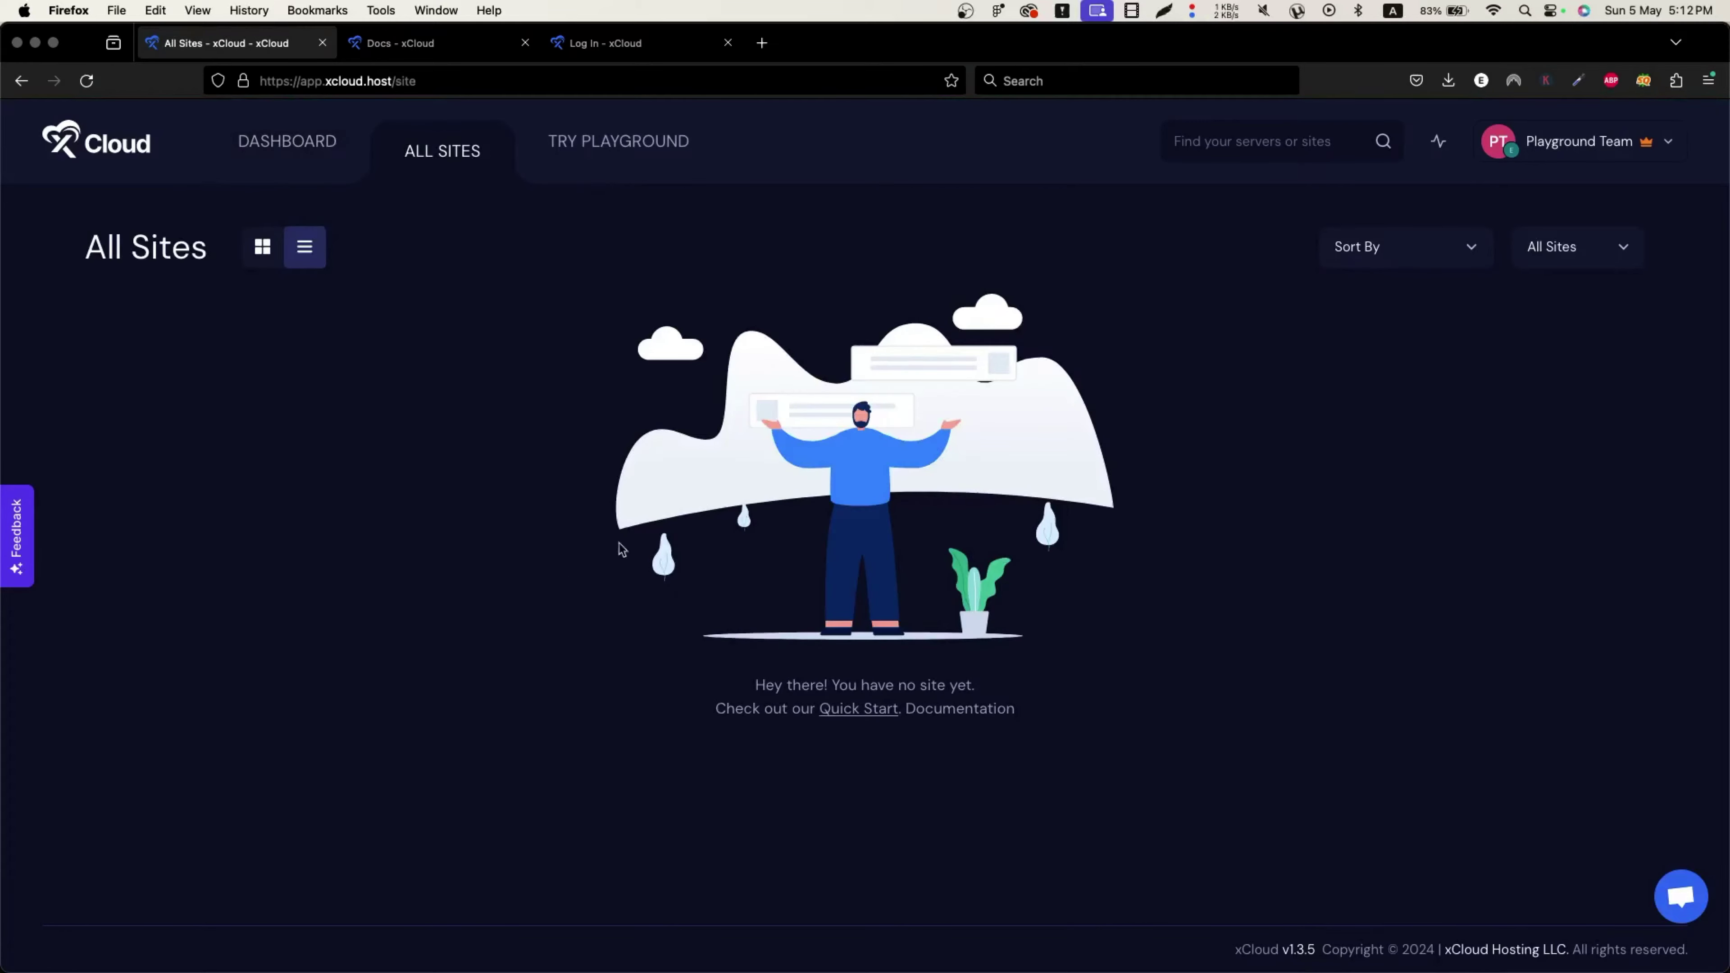
Step: Examine the All Sites page's search, recent events, sort options and status filters, plus the team account menu
left_click(1226, 144)
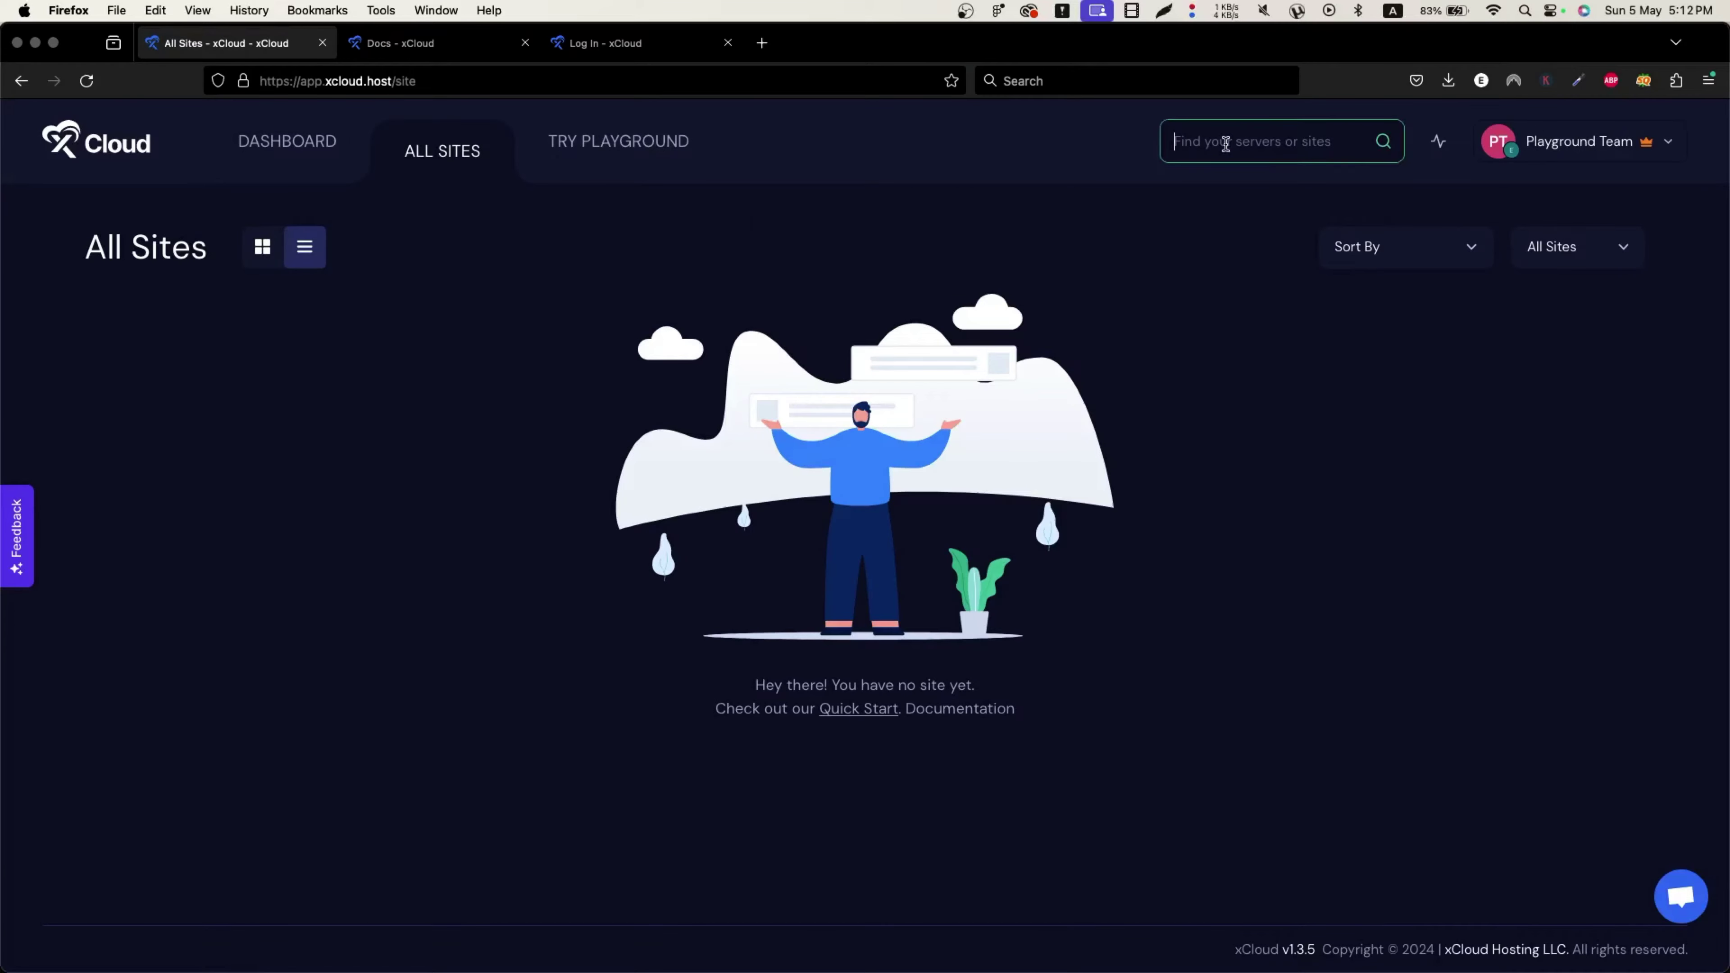
left_click(1442, 145)
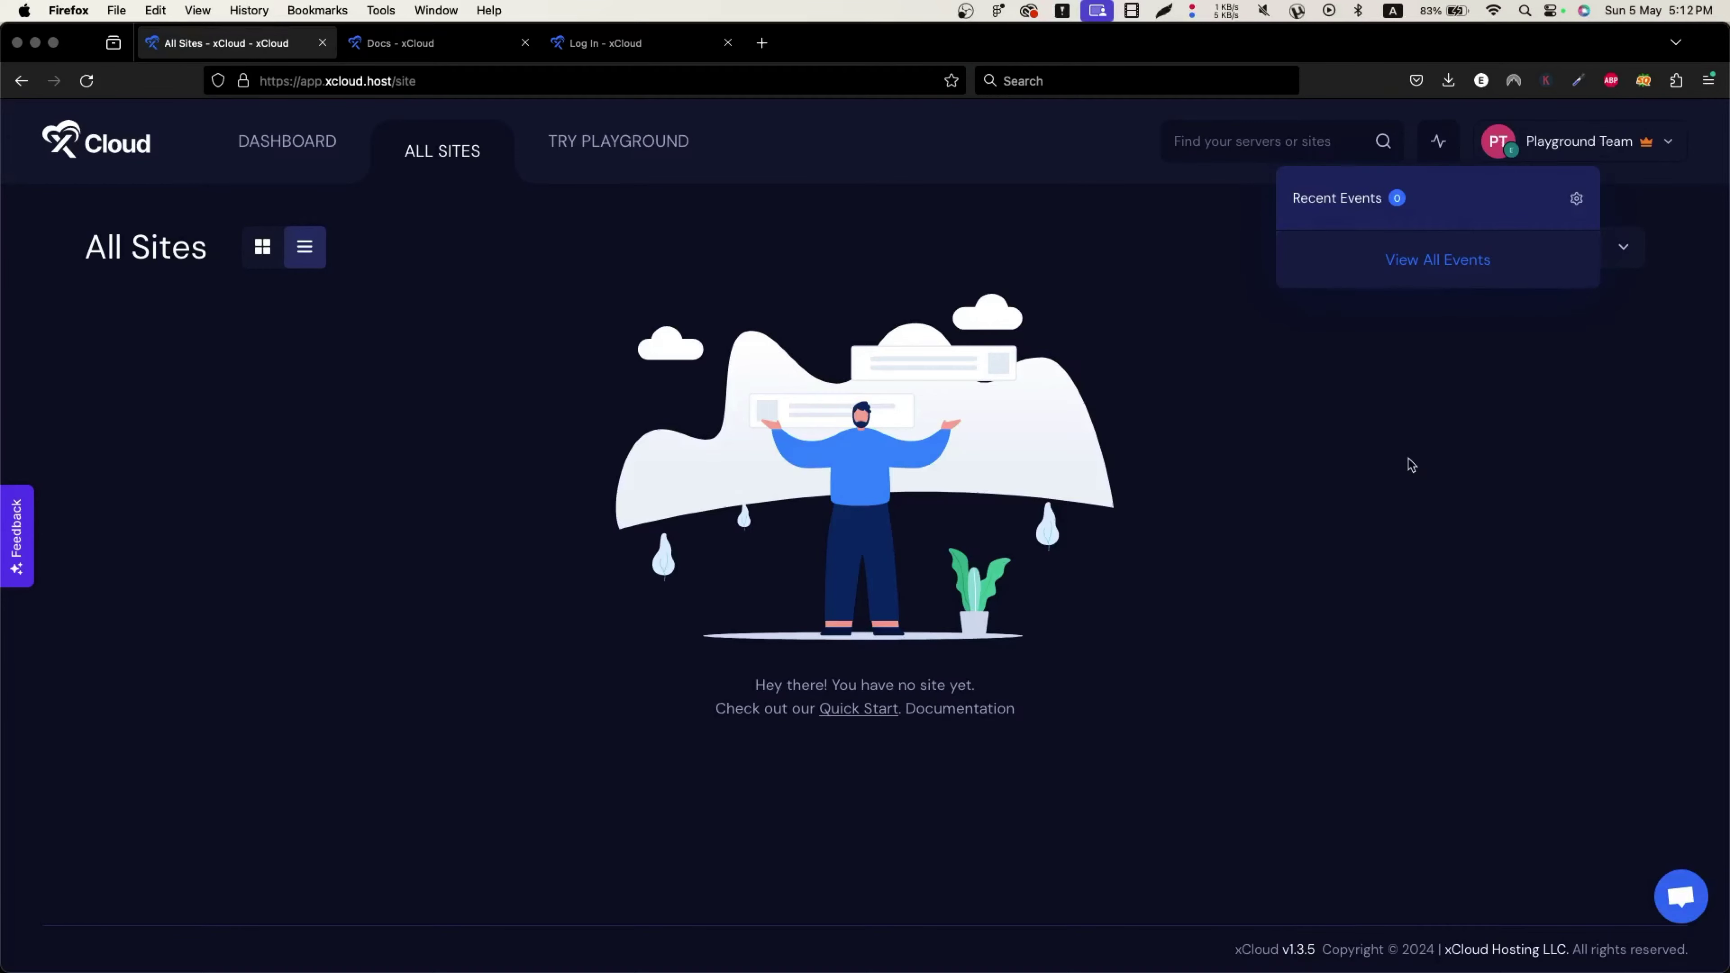
left_click(1574, 311)
left_click(1427, 254)
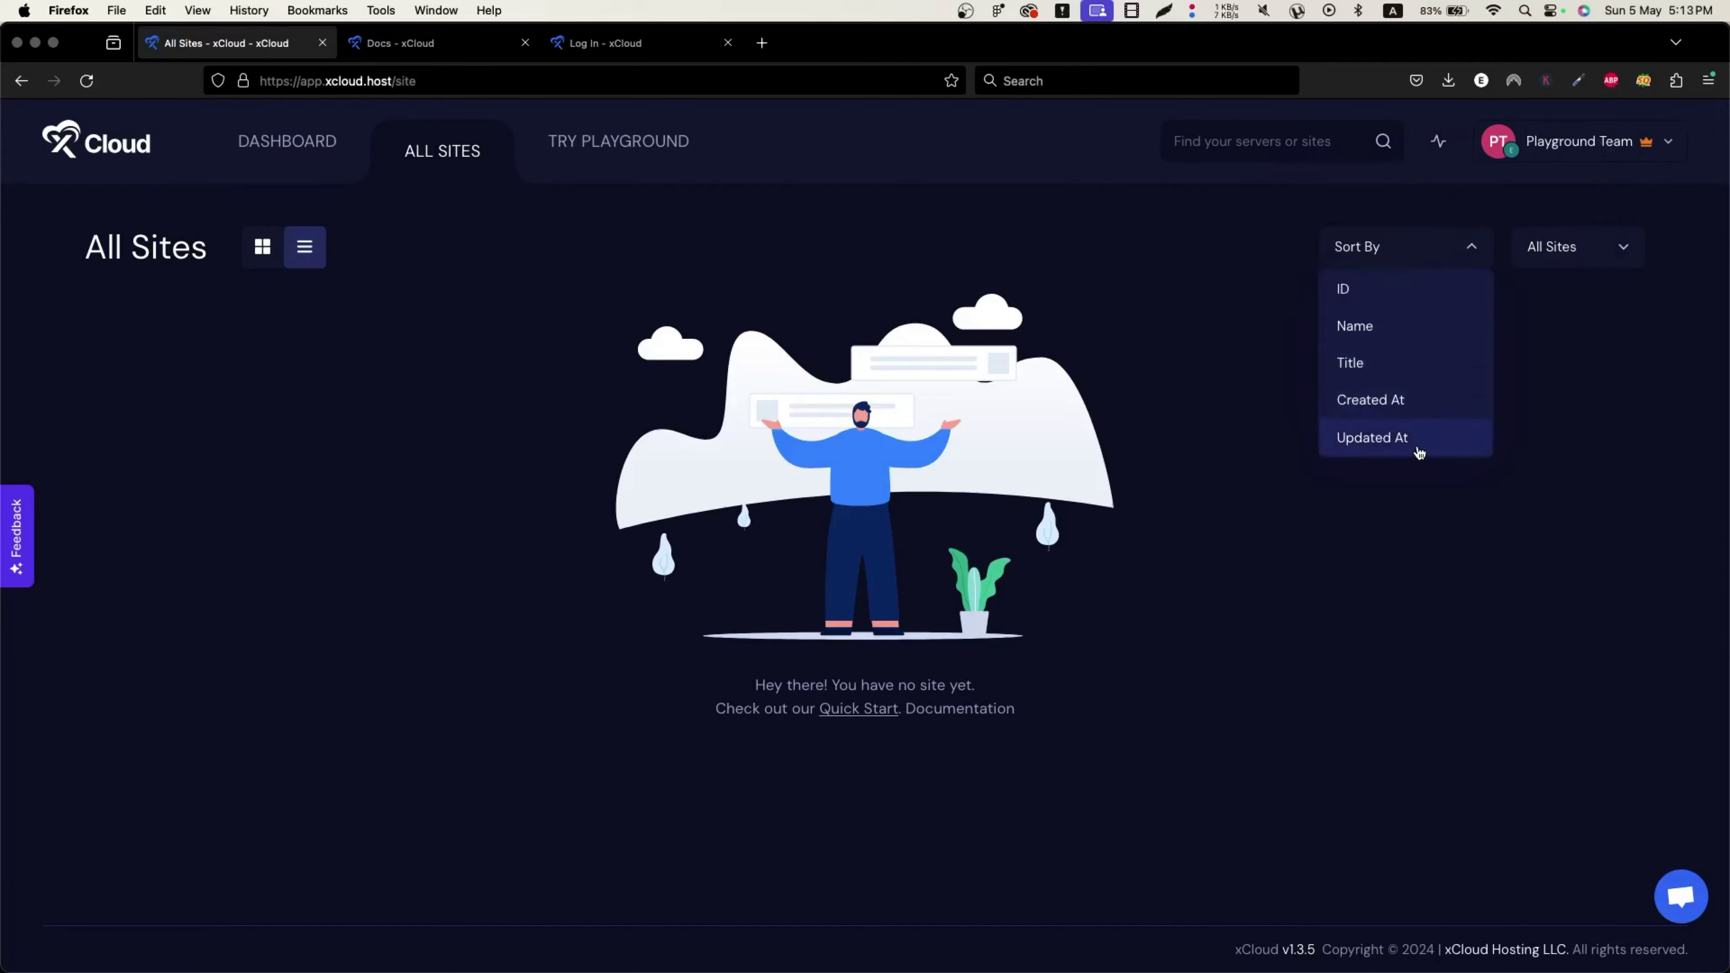
left_click(1581, 260)
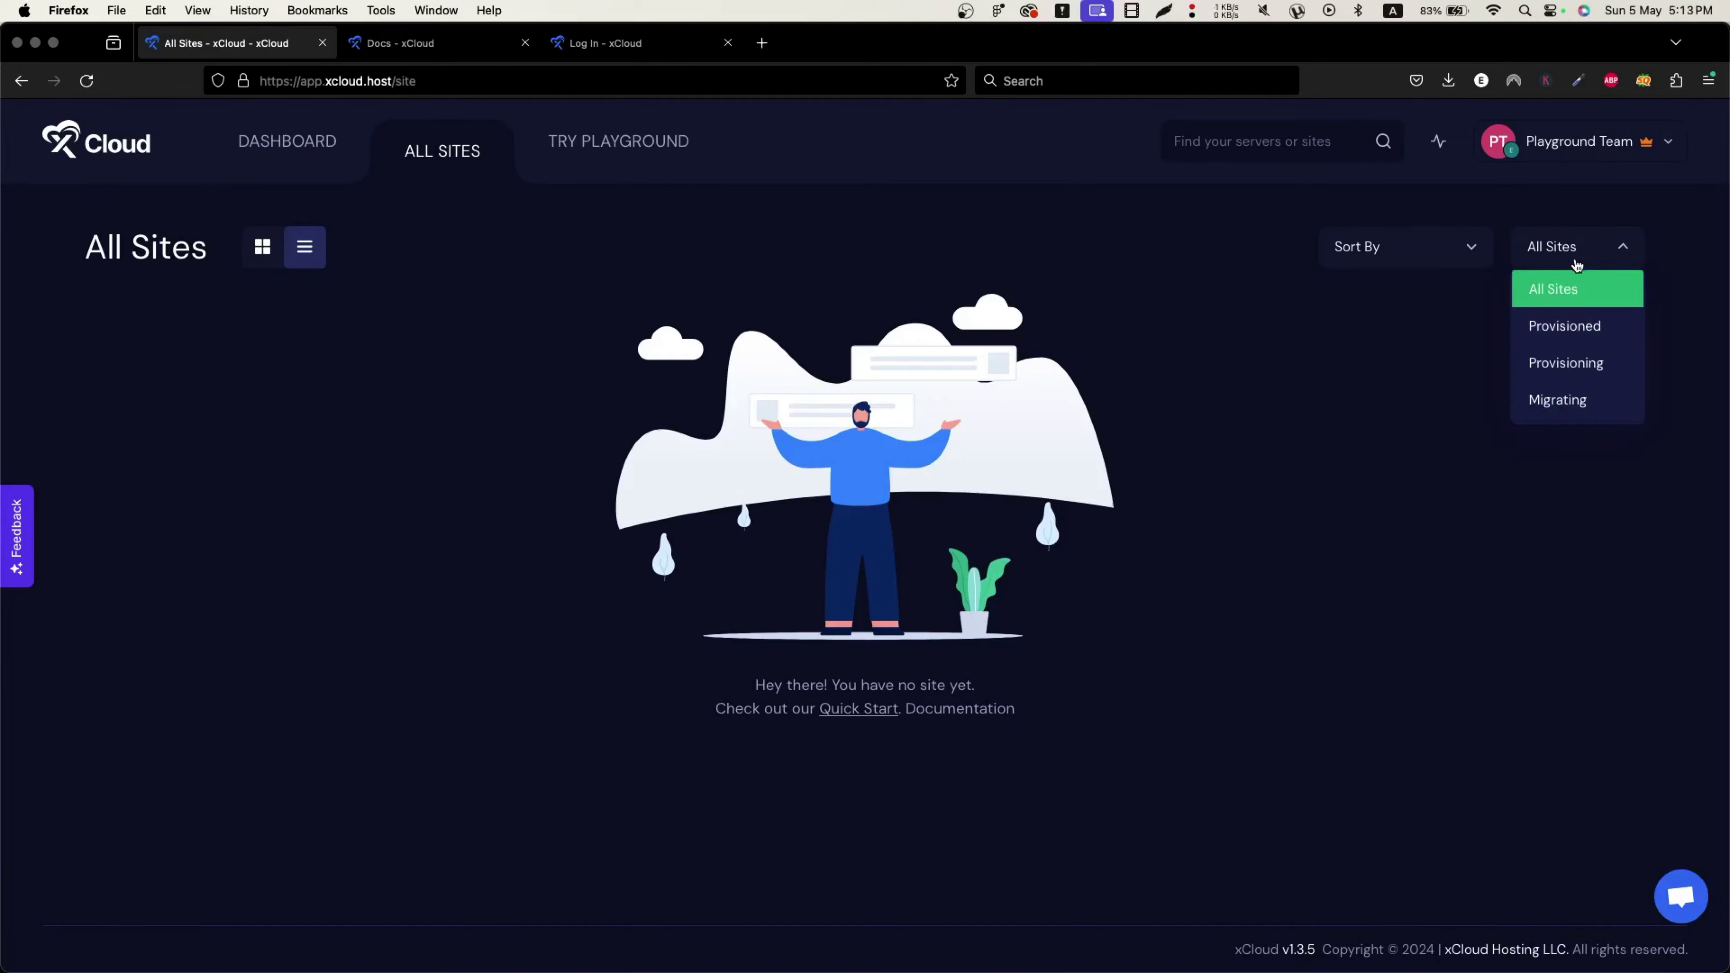
left_click(1431, 145)
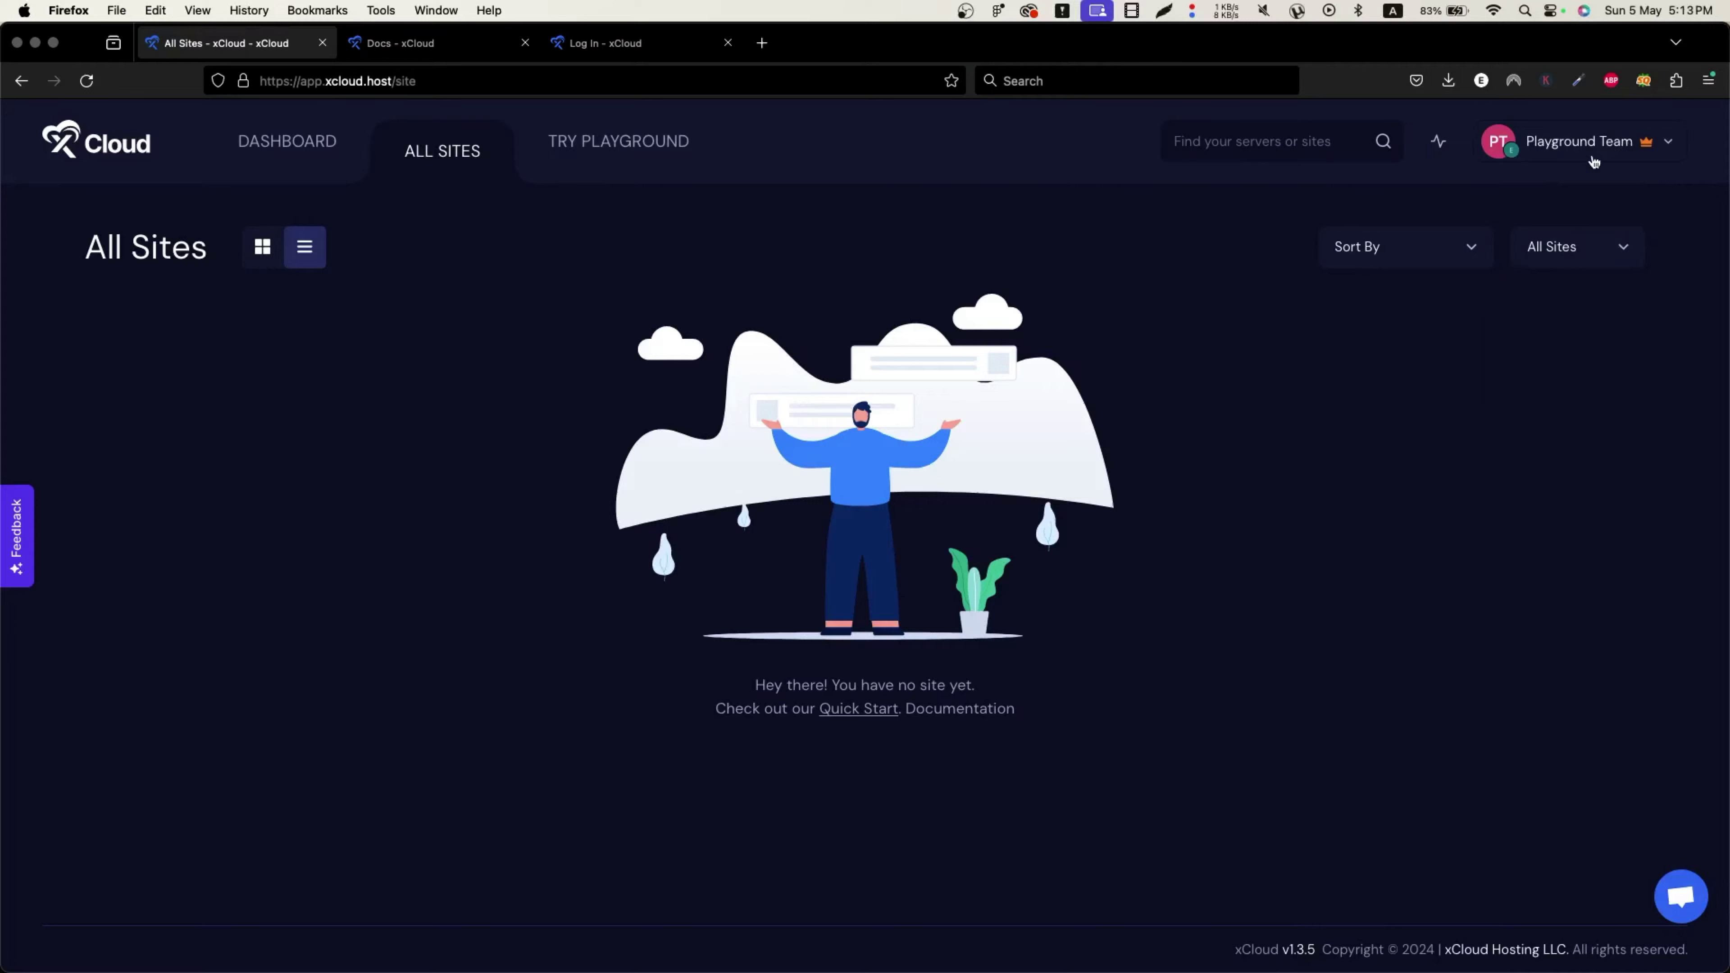
left_click(1639, 150)
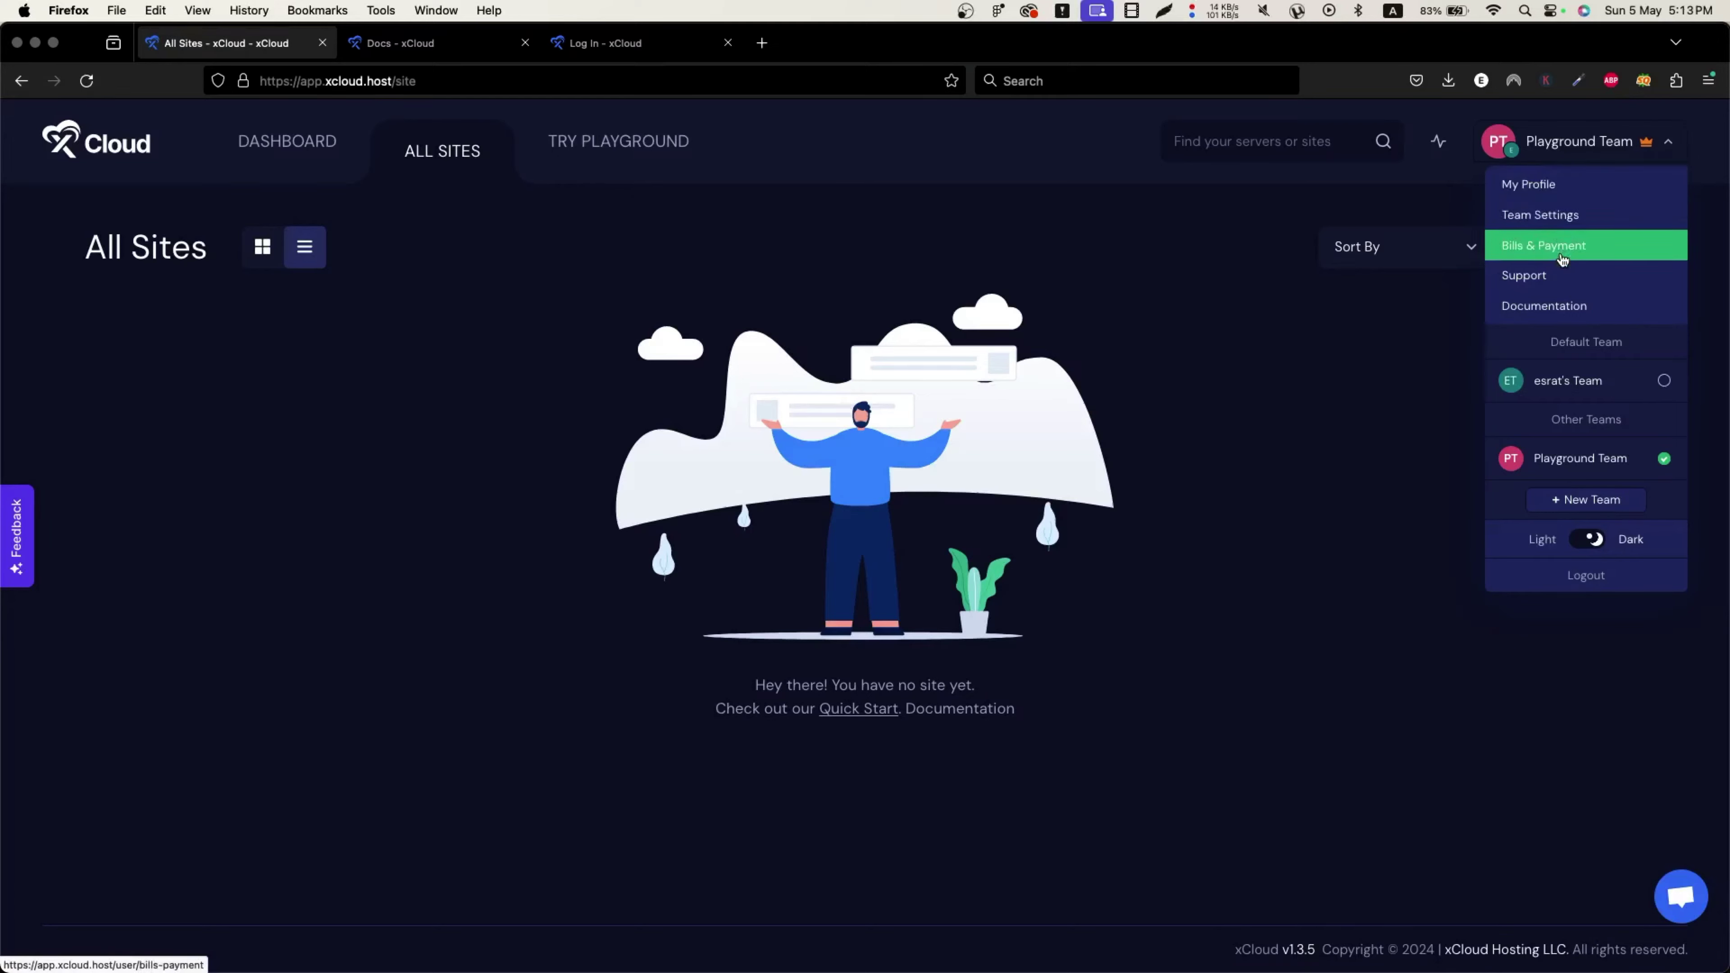
Step: Start a new xCloud Playground site titled "playgroudnd" and review its staging domain, caching and blueprint options
left_click(628, 148)
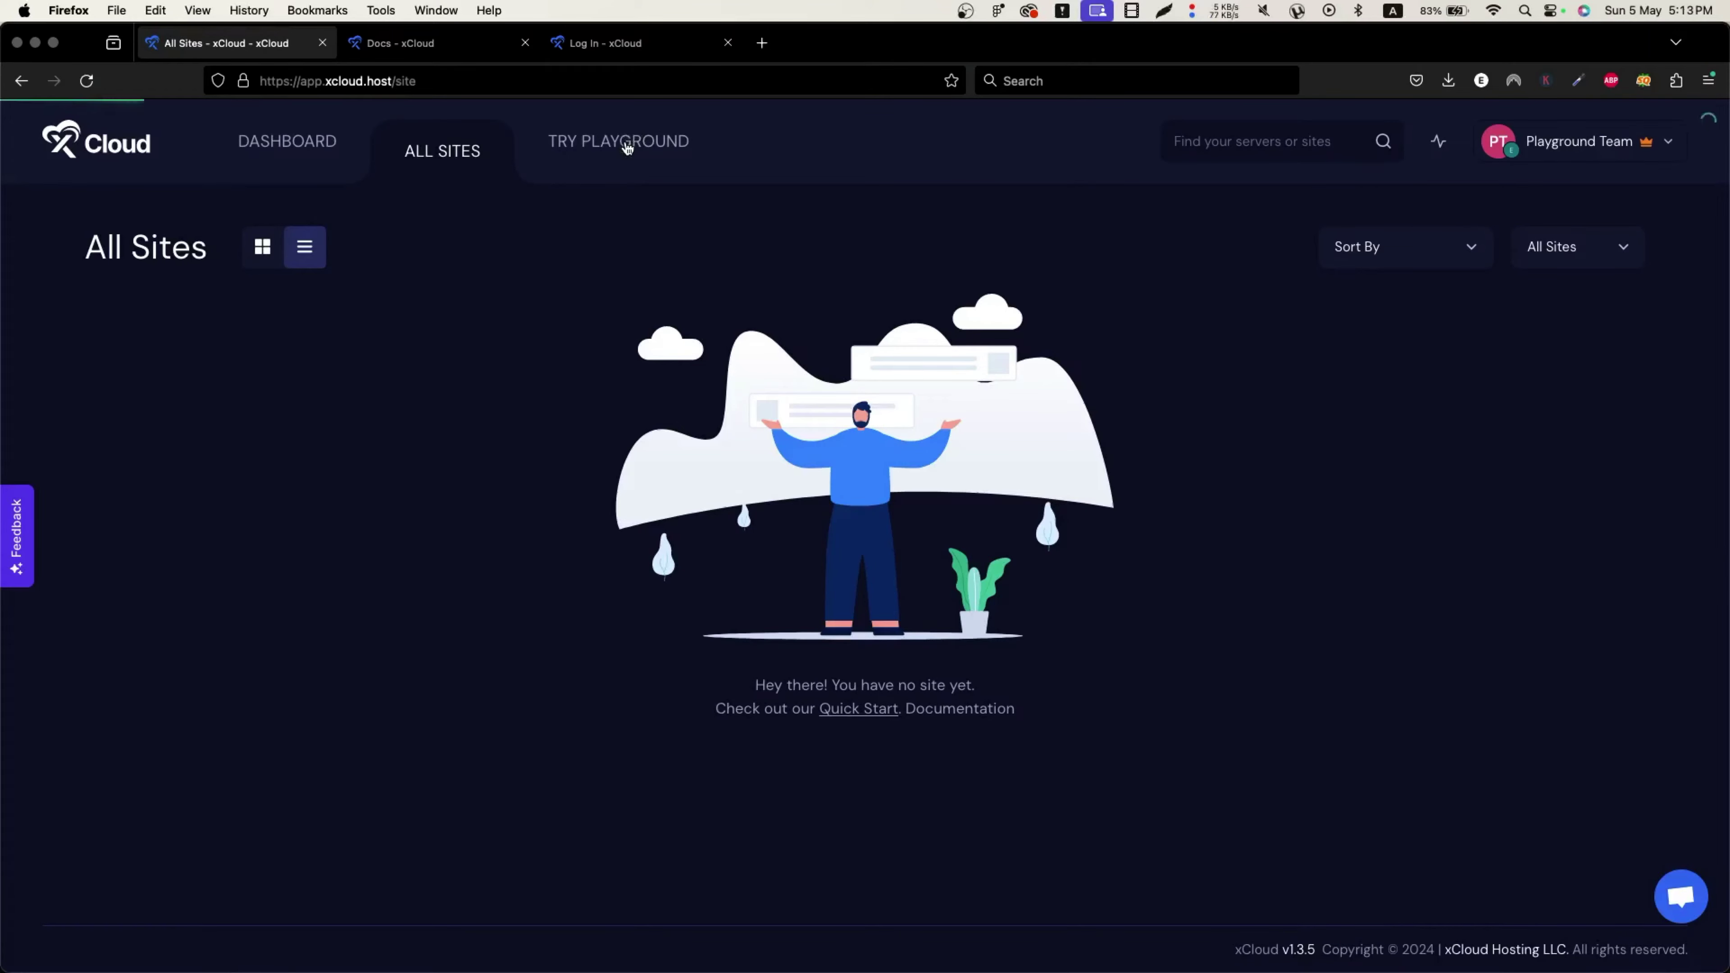
type("nd")
scroll(892, 554, "down", 3)
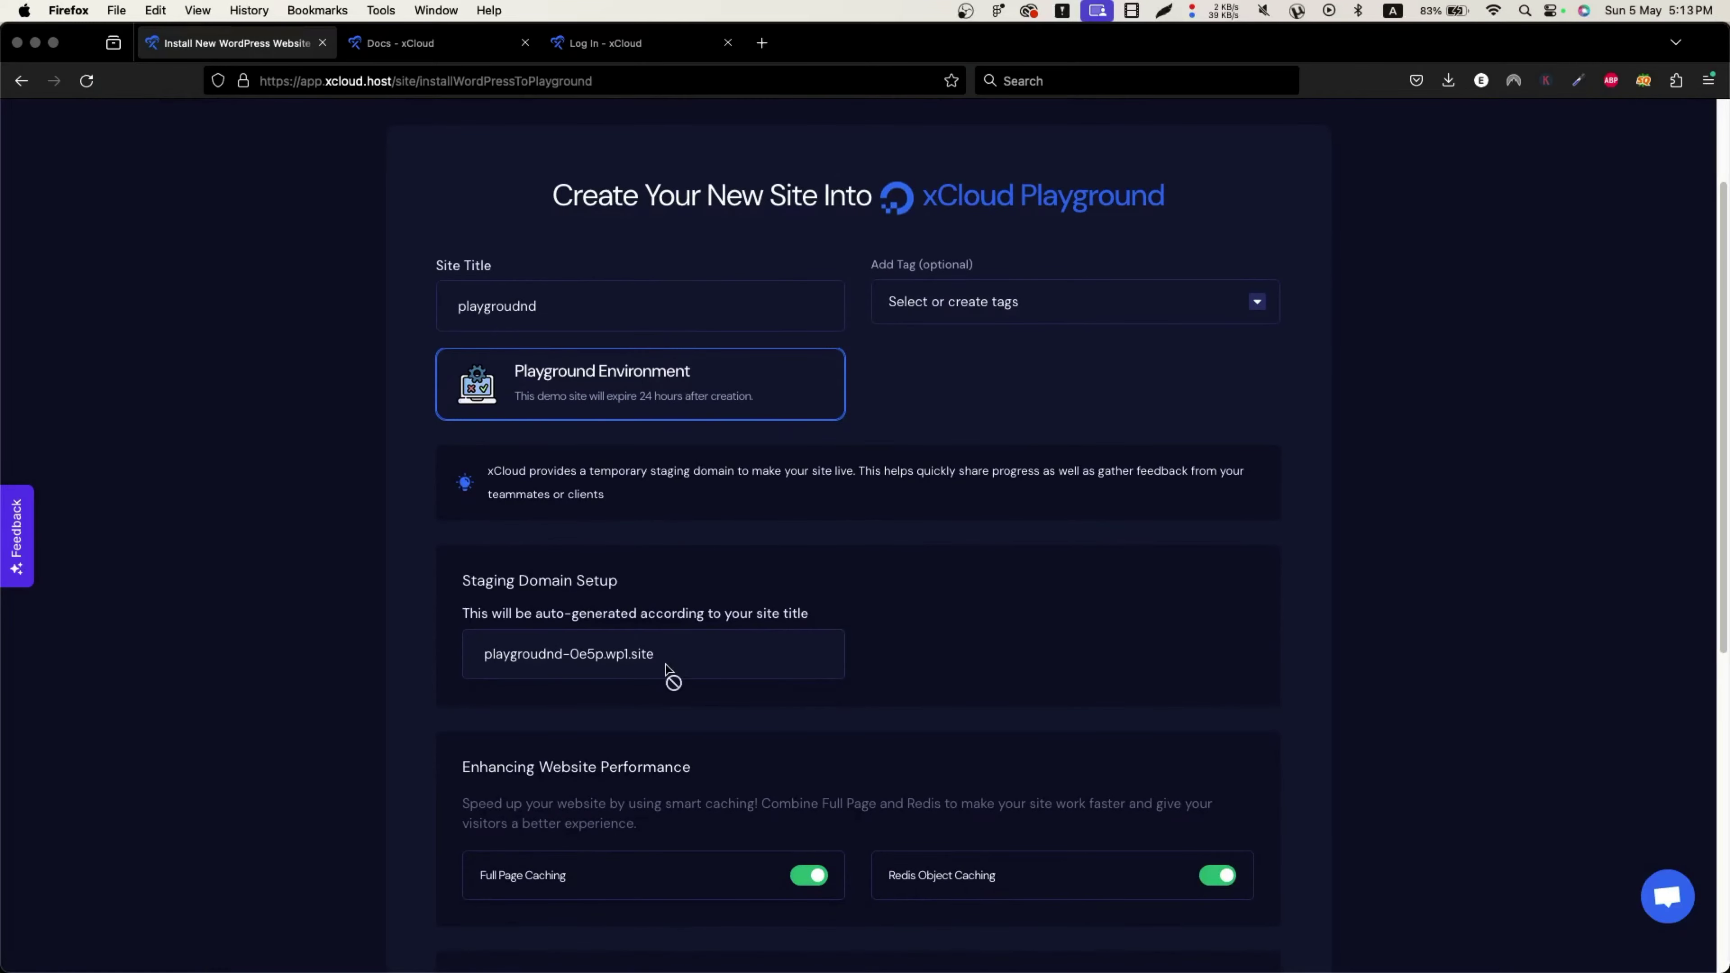
scroll(672, 677, "down", 3)
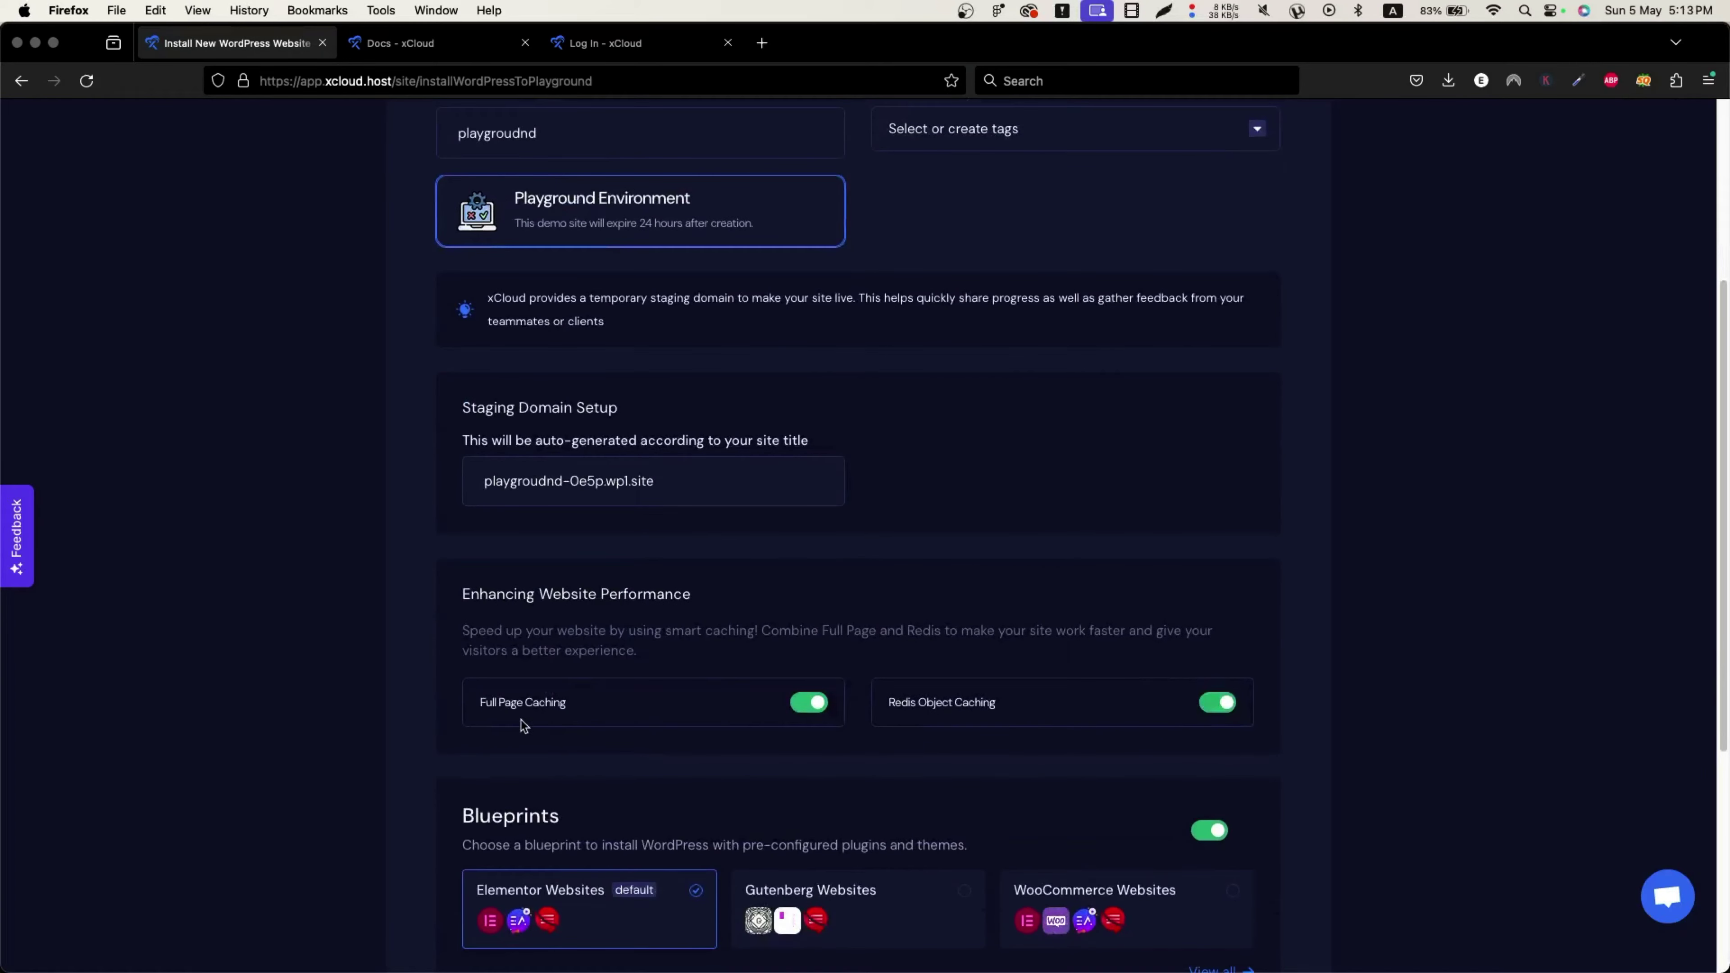
scroll(1090, 687, "down", 2)
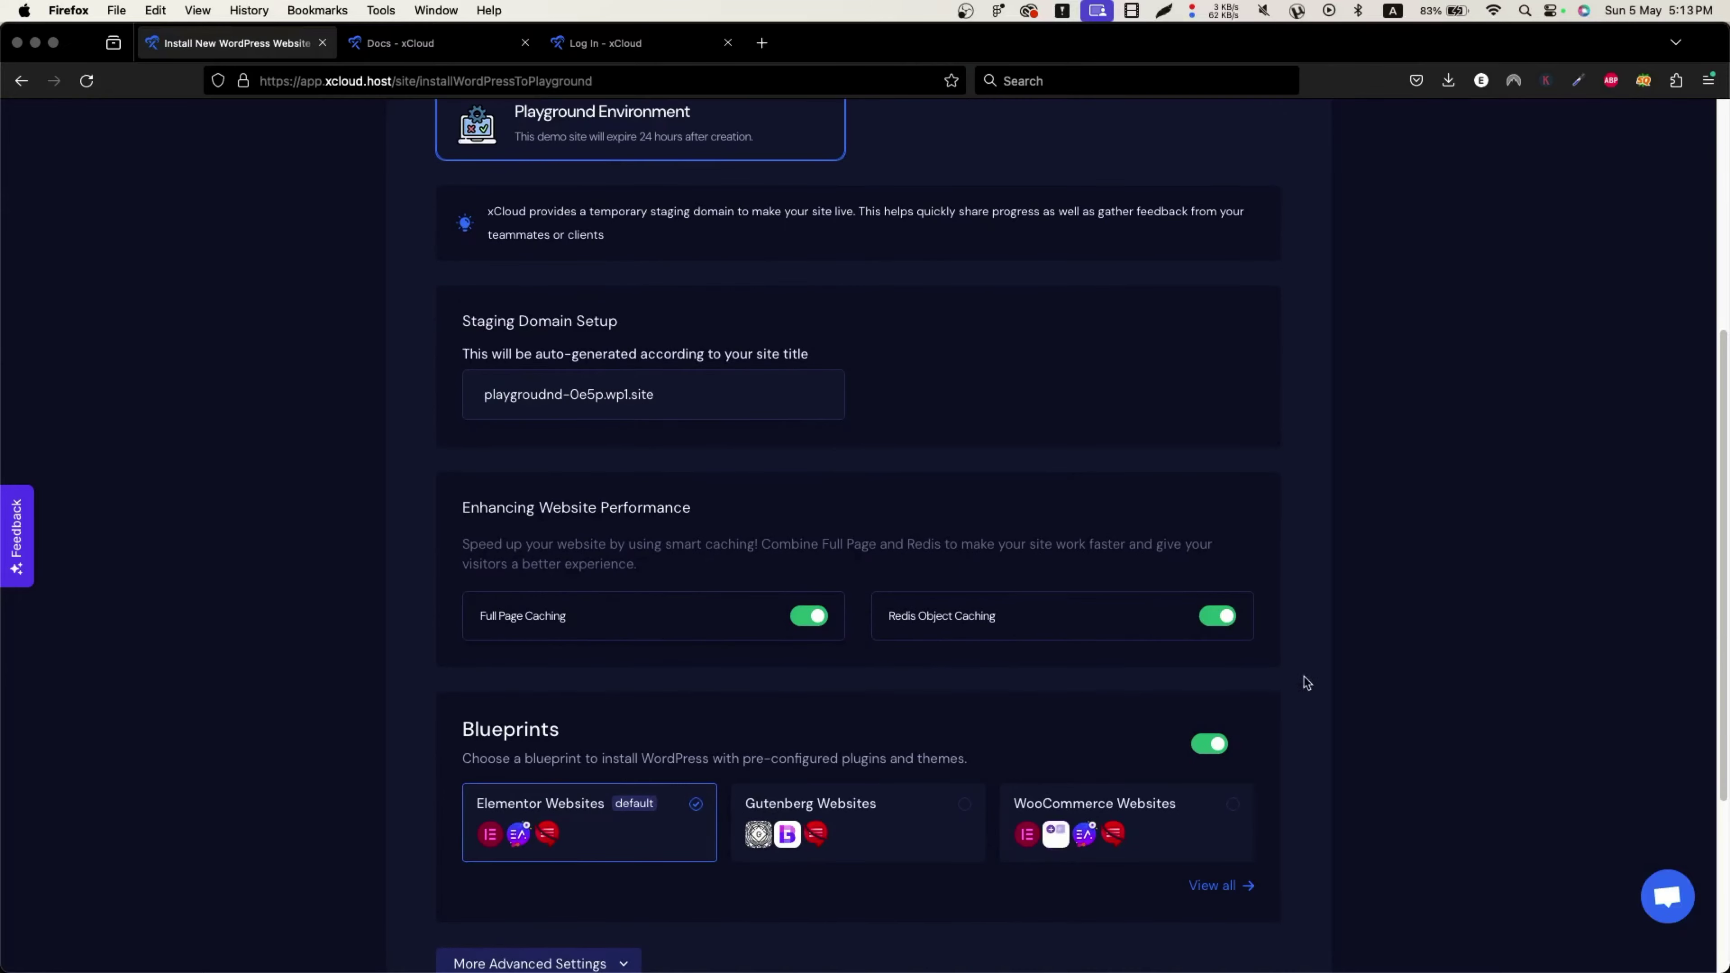
scroll(1066, 699, "down", 4)
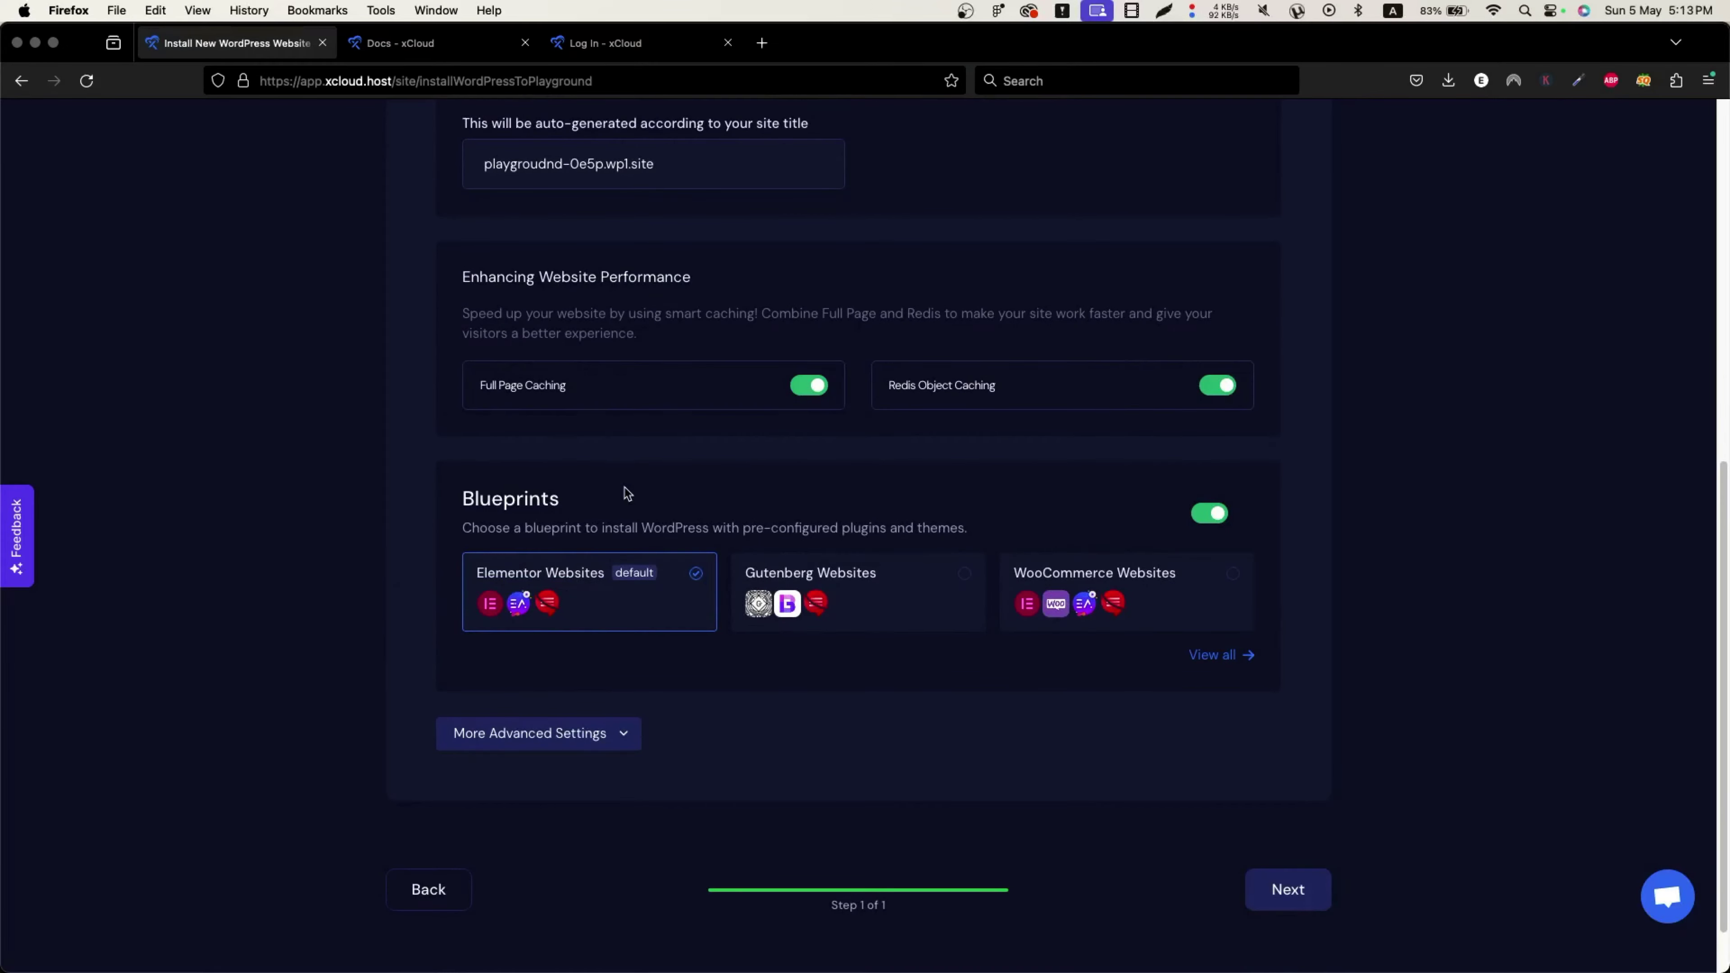
Step: Turn off Blueprints for the new playground site and look through its advanced settings
mouse_move(571, 620)
left_click(1211, 513)
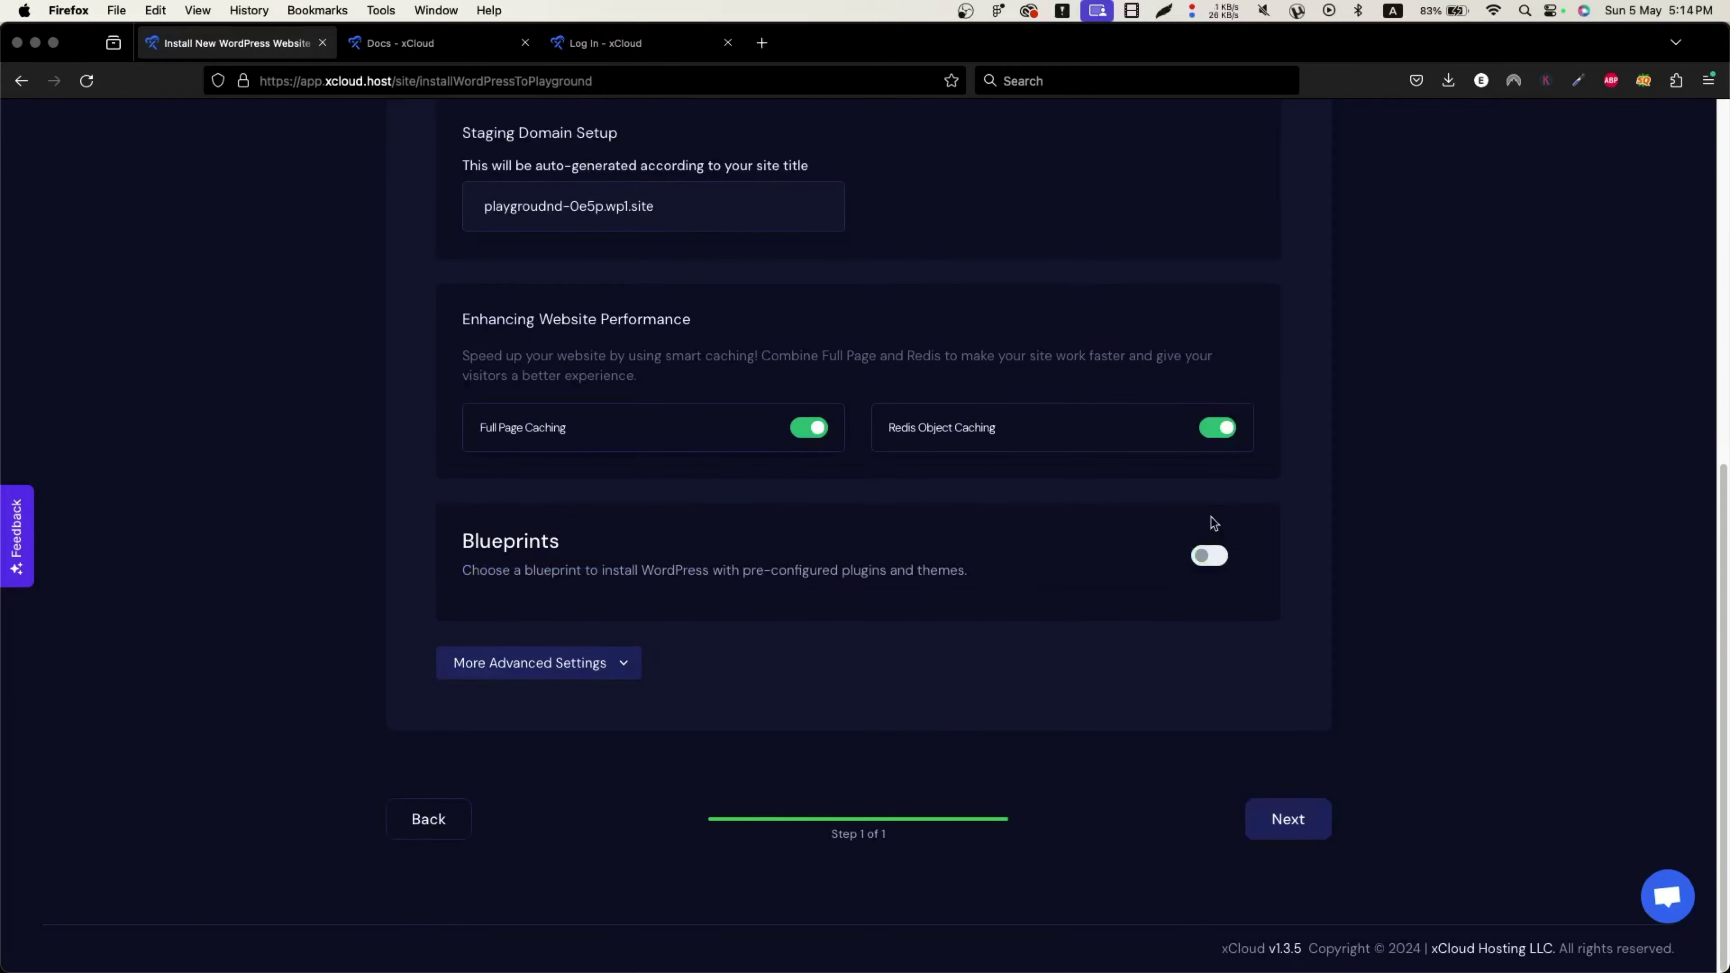
left_click(625, 674)
left_click(473, 319)
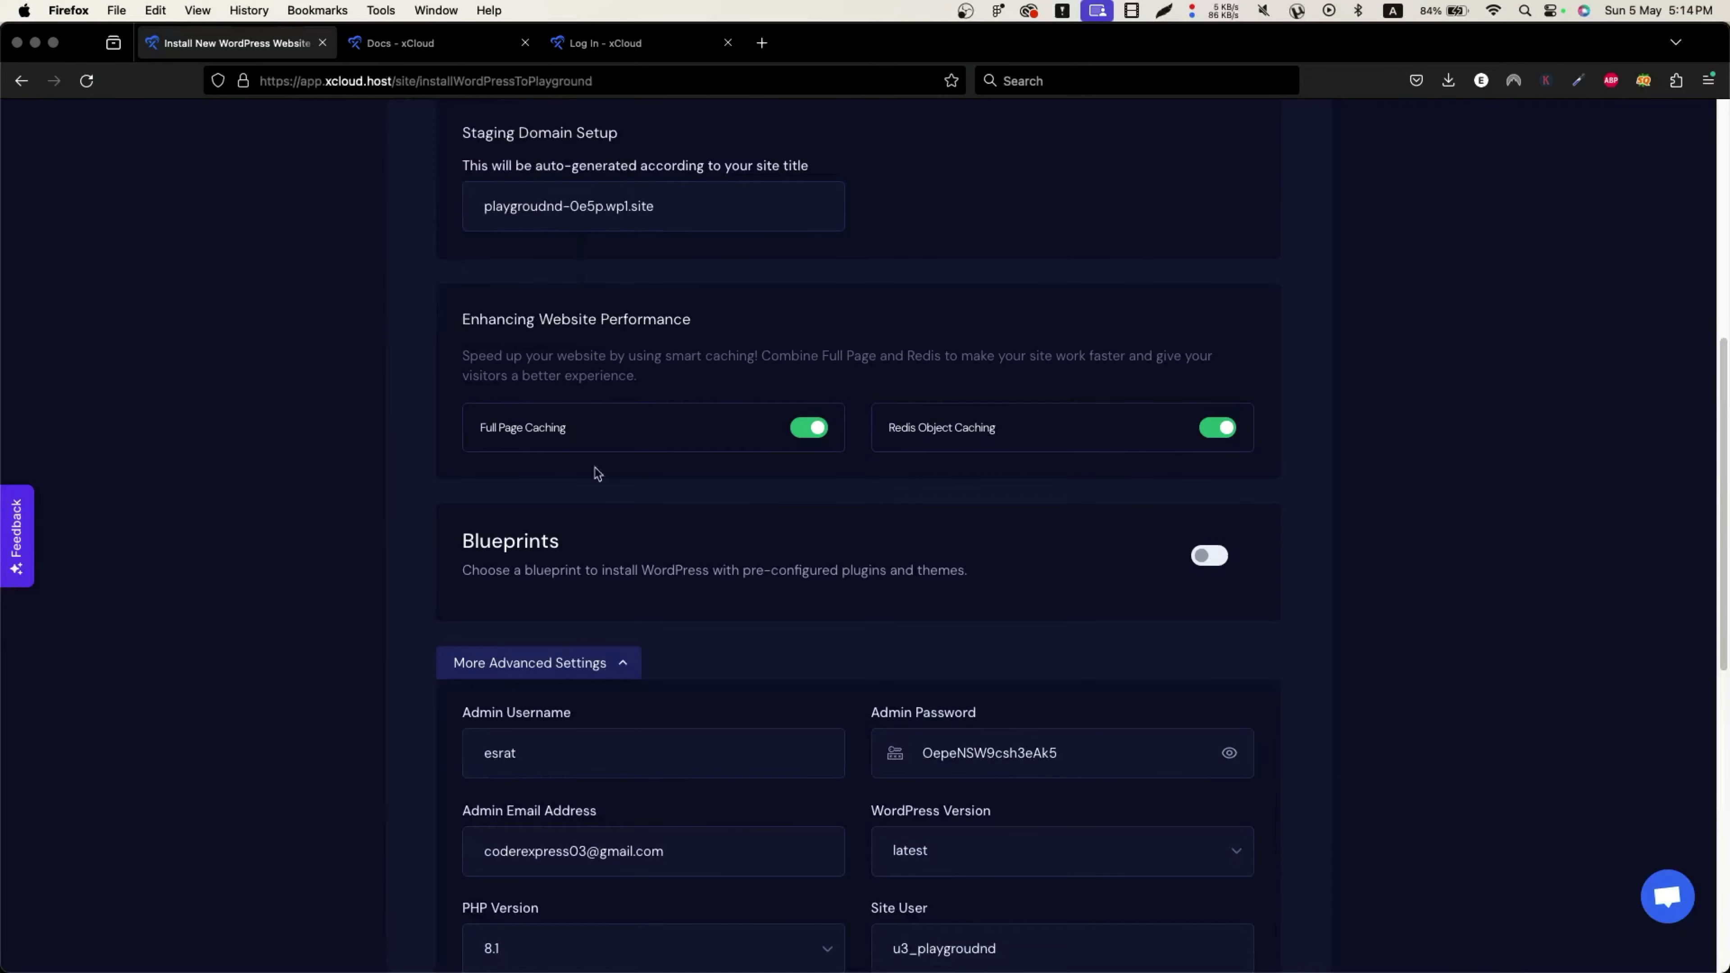
left_click(628, 662)
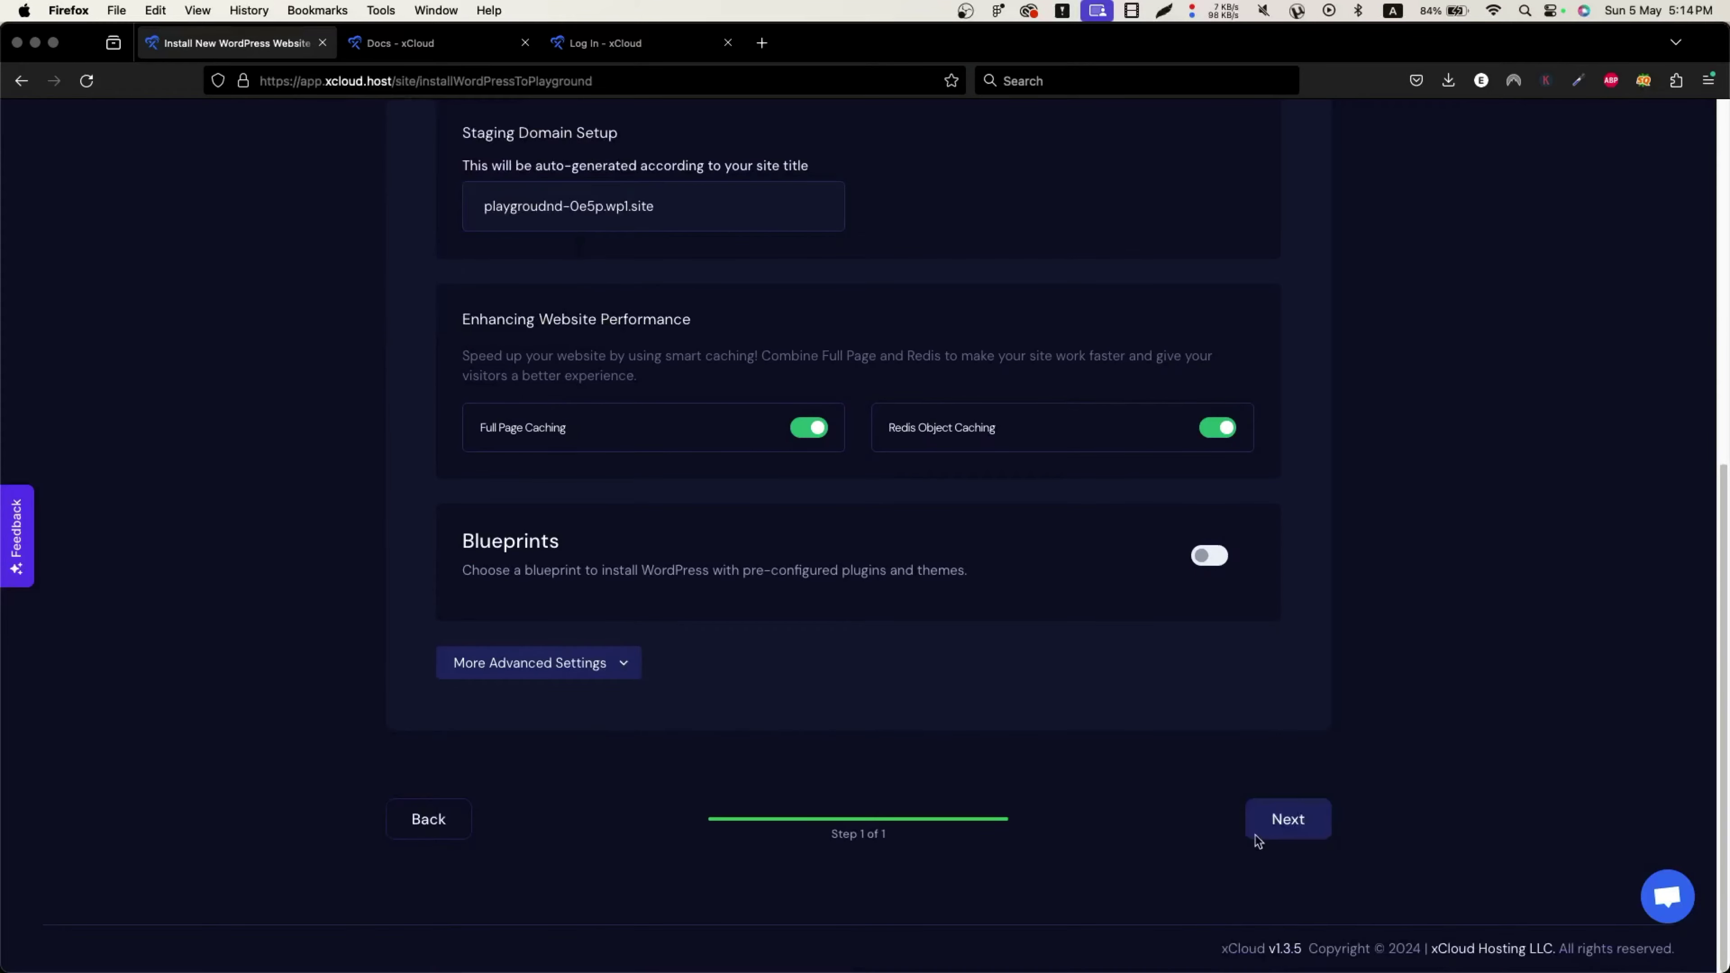
Step: Review the site form once more and submit it to create the playground site
scroll(1226, 784, "up", 3)
scroll(1315, 855, "down", 3)
left_click(1305, 818)
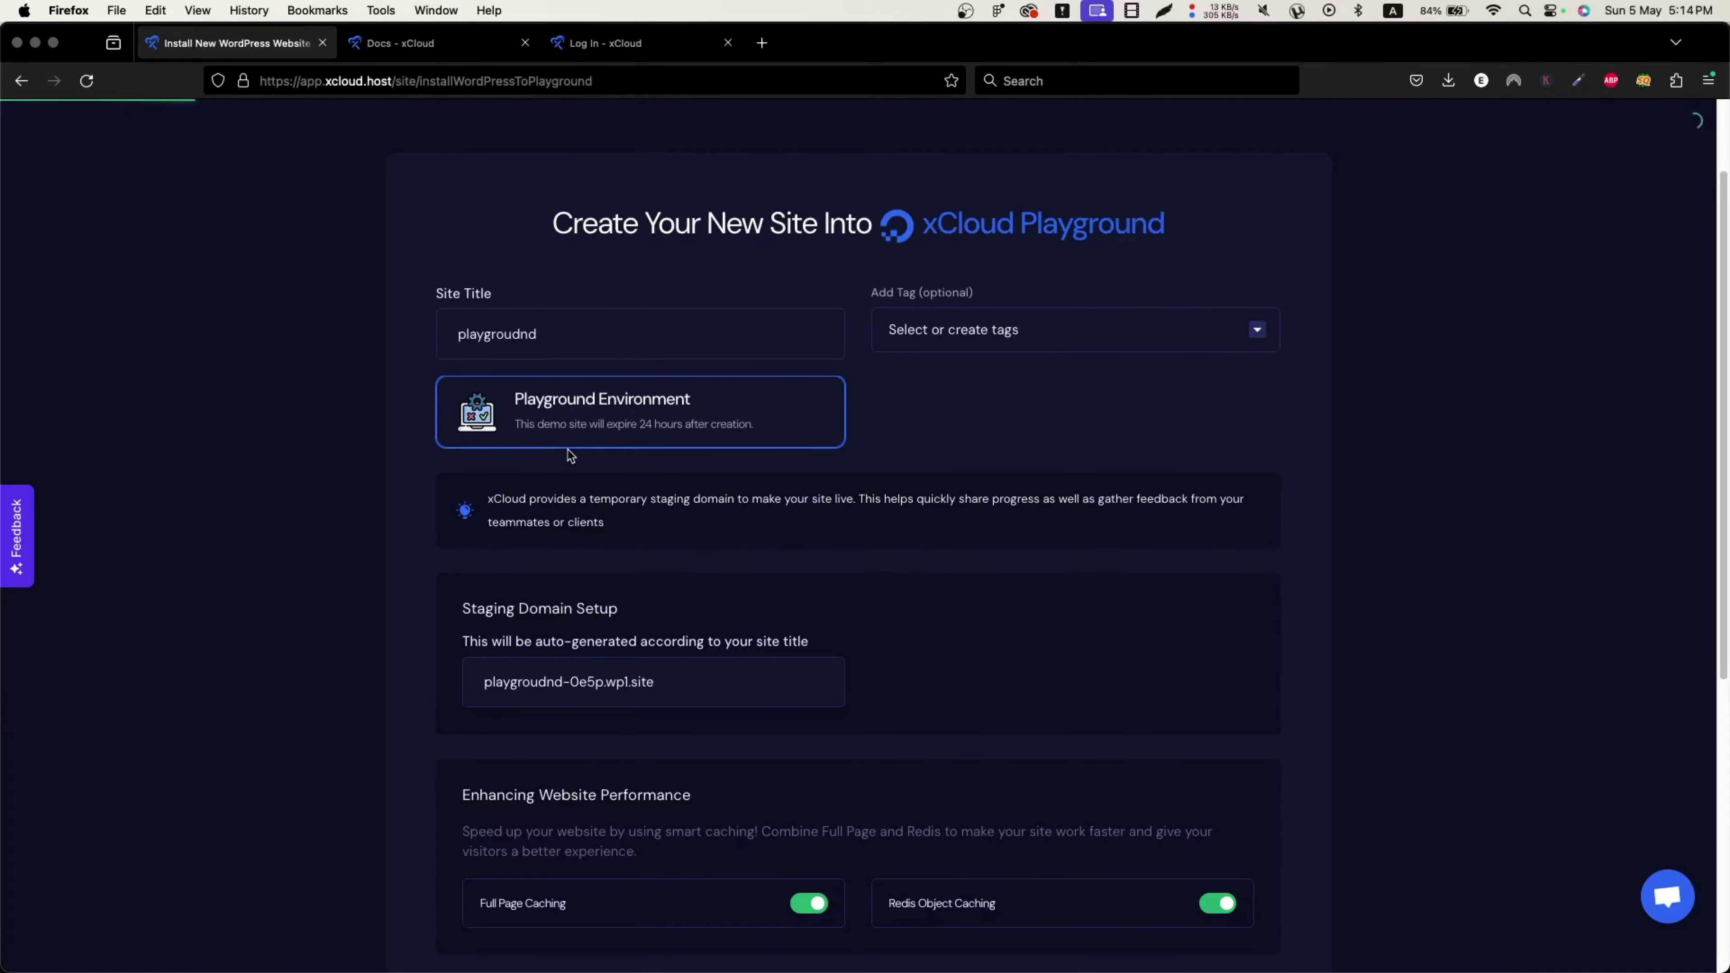
Step: Examine the list of checking, app installation and configuration stages on the site setup progress page
scroll(866, 550, "down", 2)
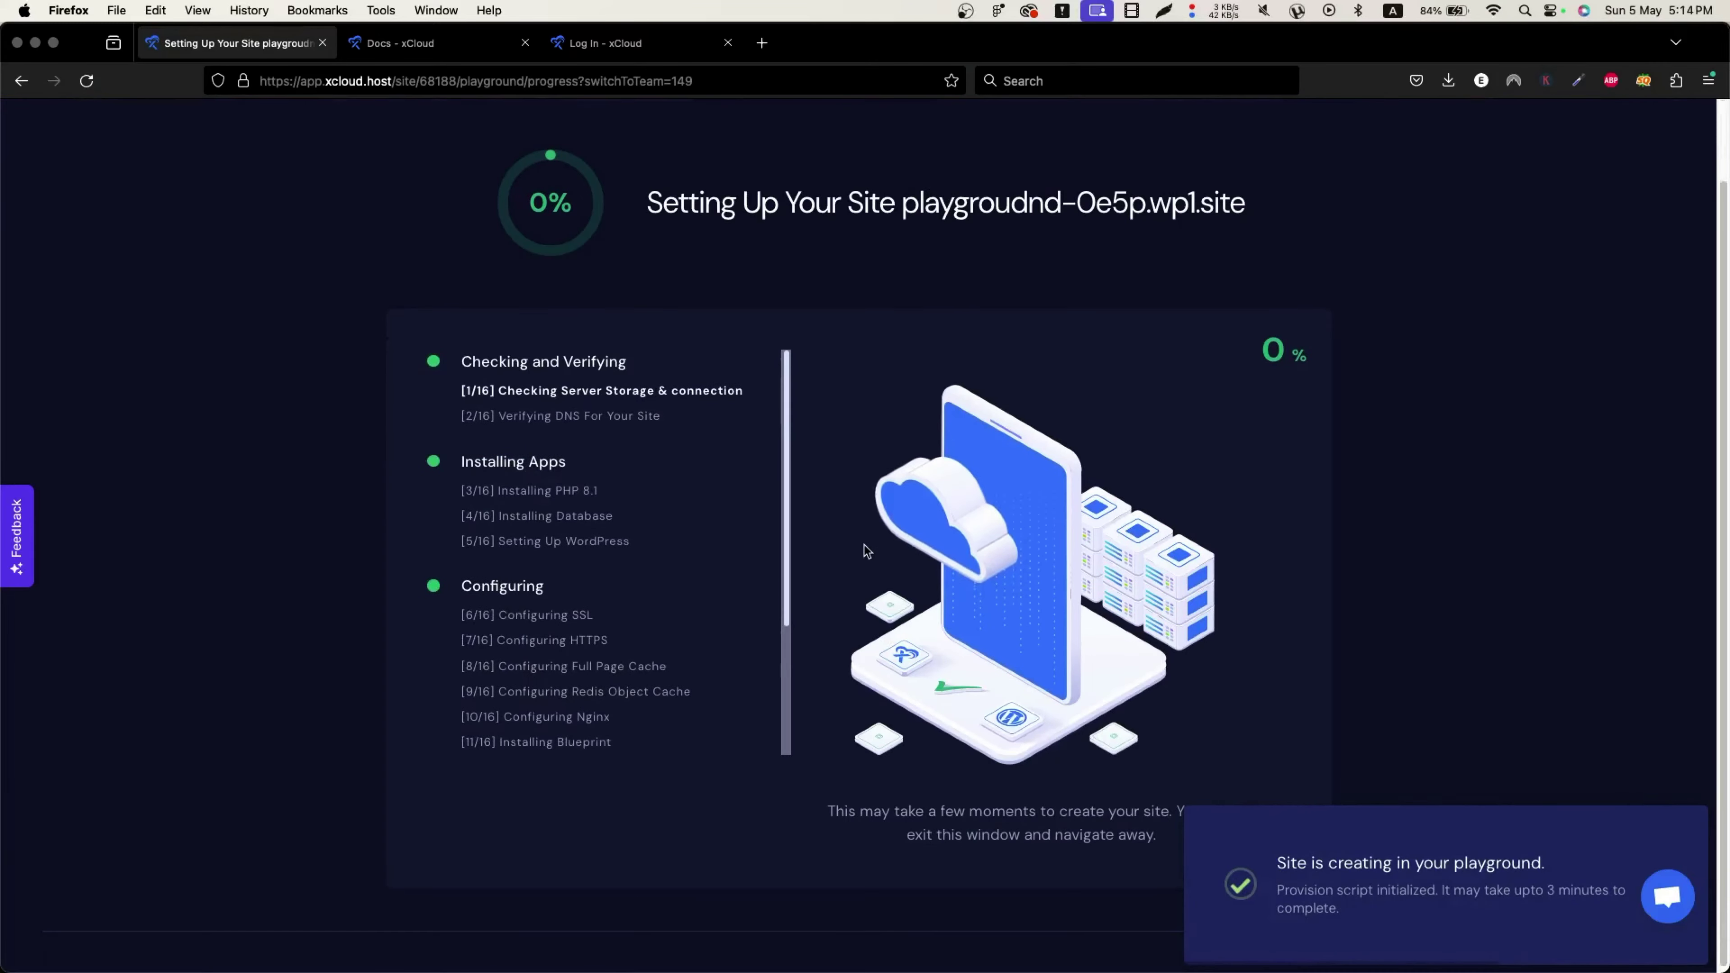
scroll(866, 551, "up", 2)
scroll(485, 642, "down", 4)
scroll(579, 549, "up", 4)
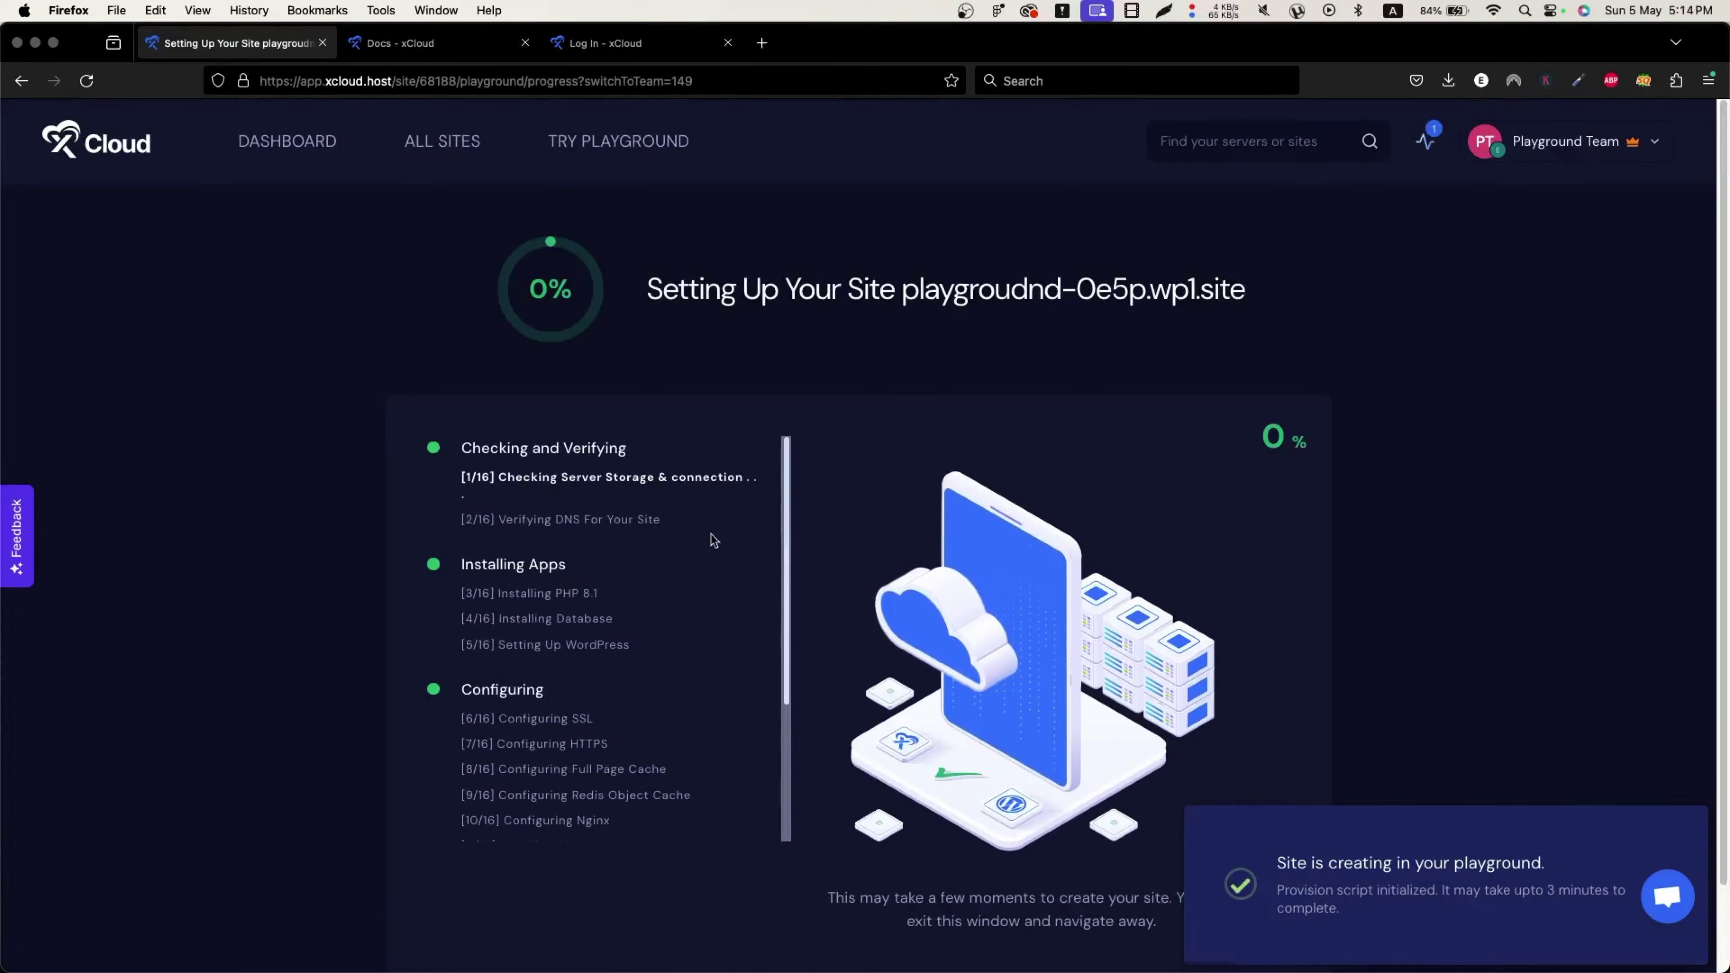
scroll(592, 630, "down", 3)
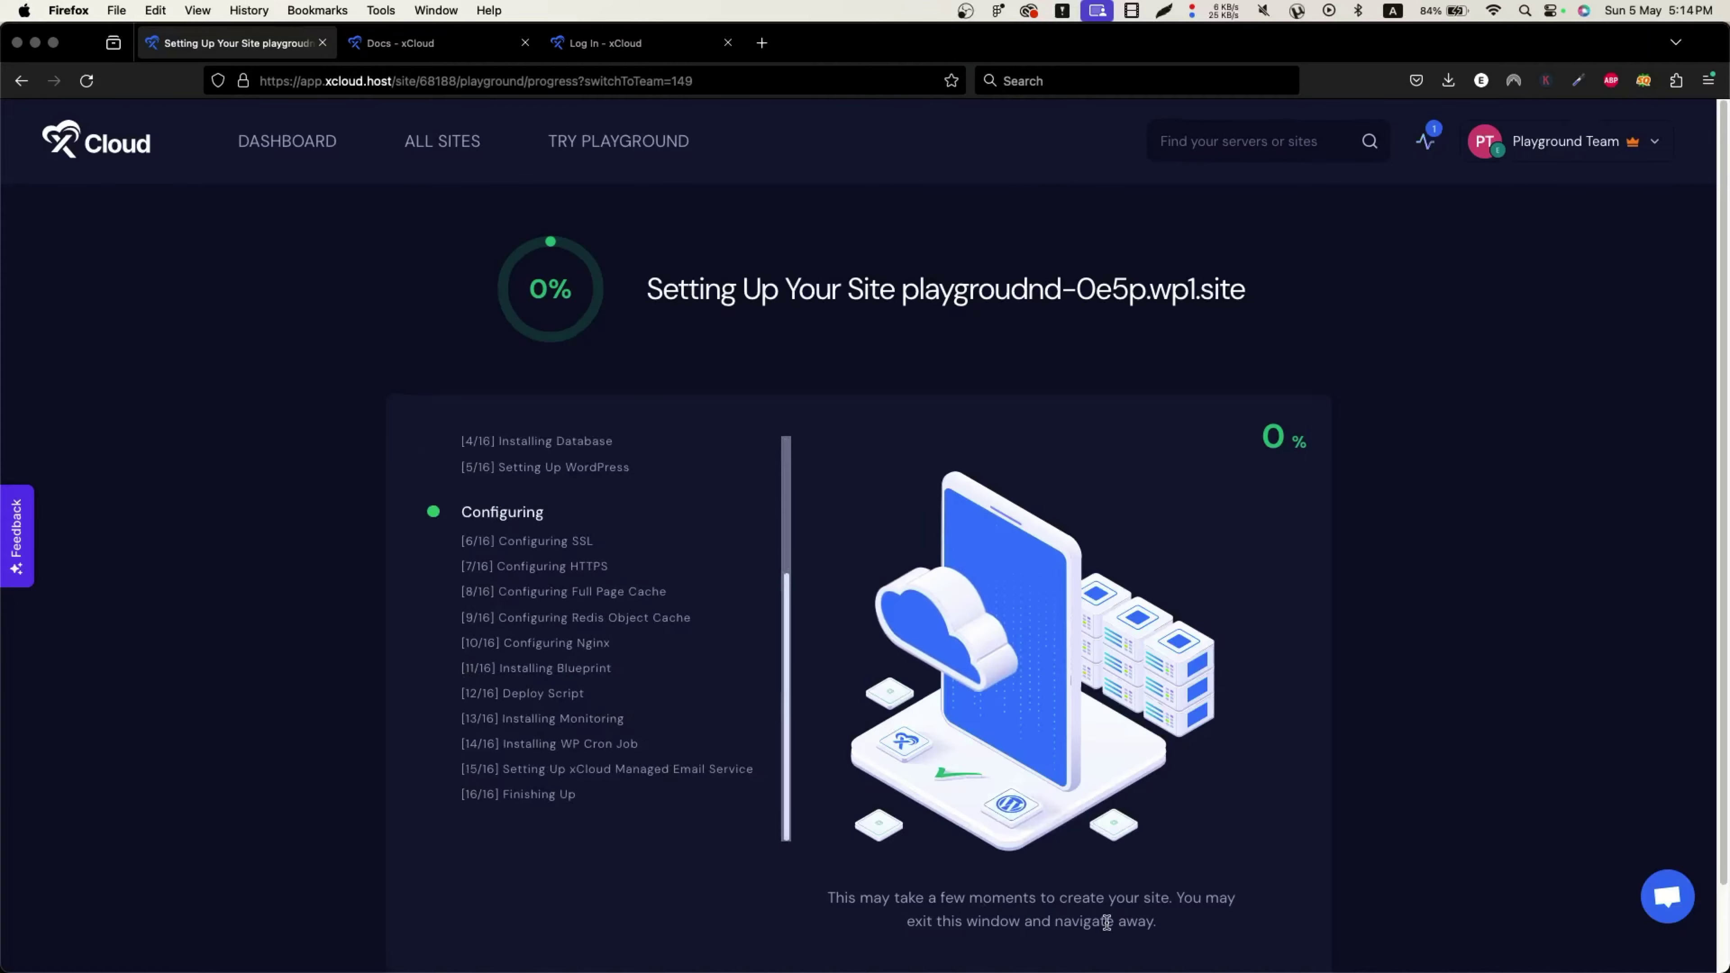
scroll(1008, 828, "down", 1)
scroll(964, 832, "up", 1)
Step: Open My Profile in a new browser tab and review the avatar and general information fields
left_click(1619, 151)
right_click(1581, 182)
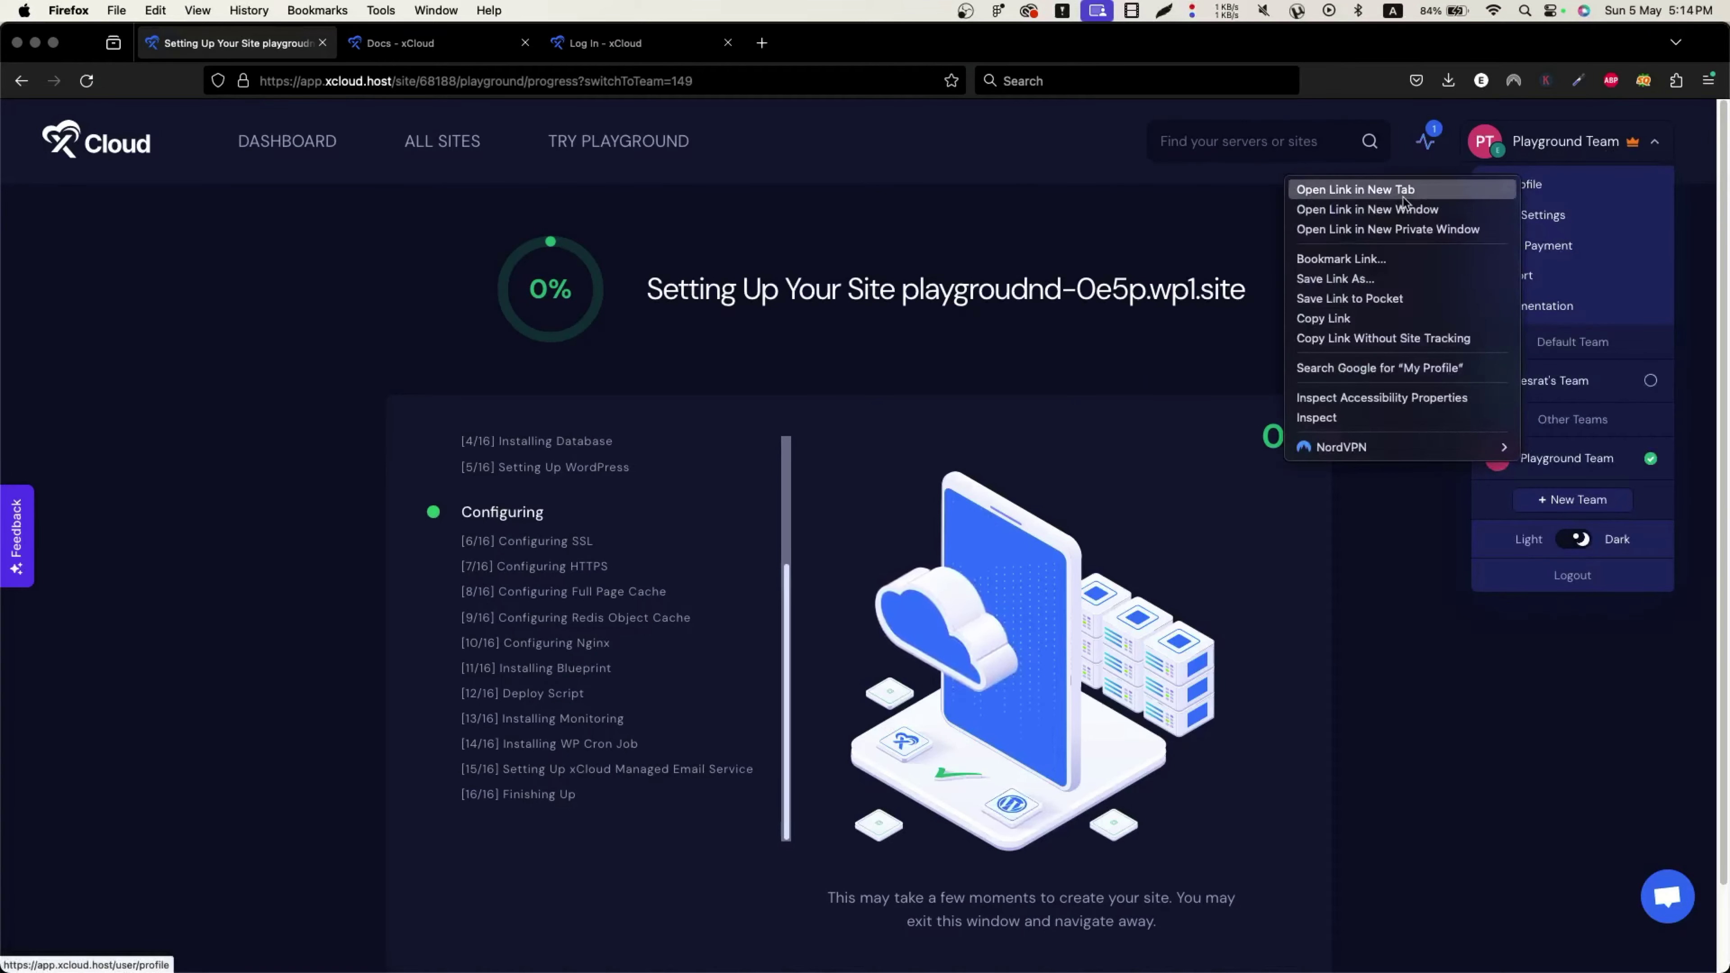
key("Escape")
left_click(429, 43)
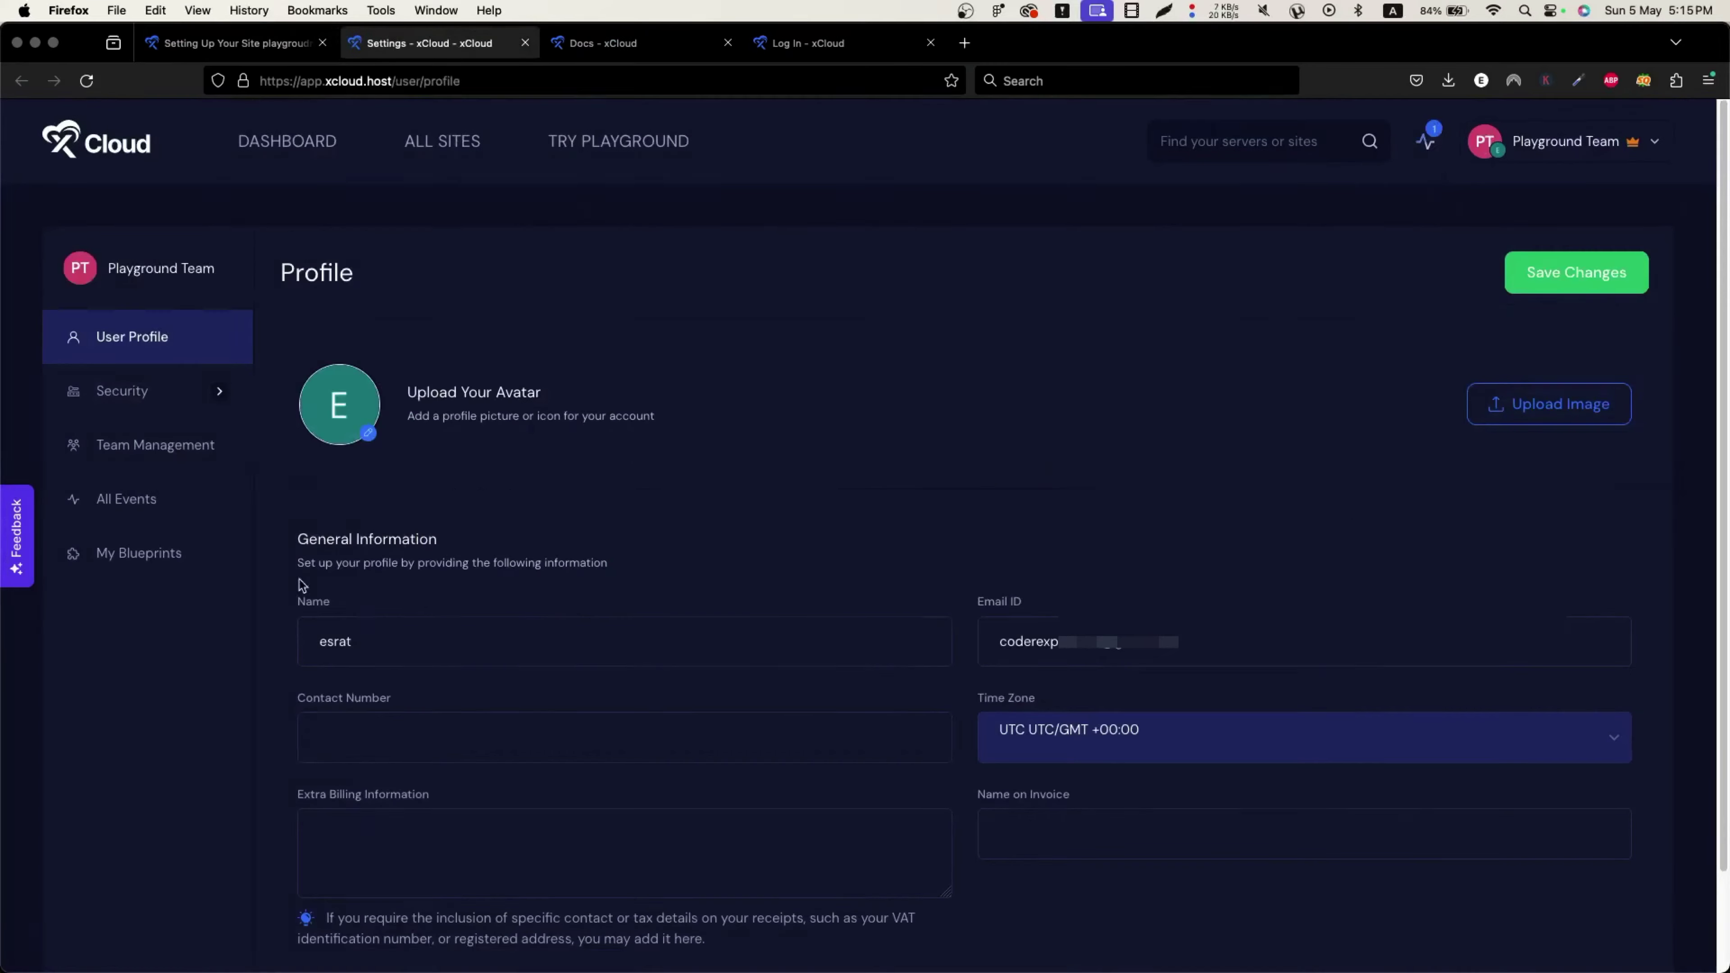
scroll(528, 587, "down", 1)
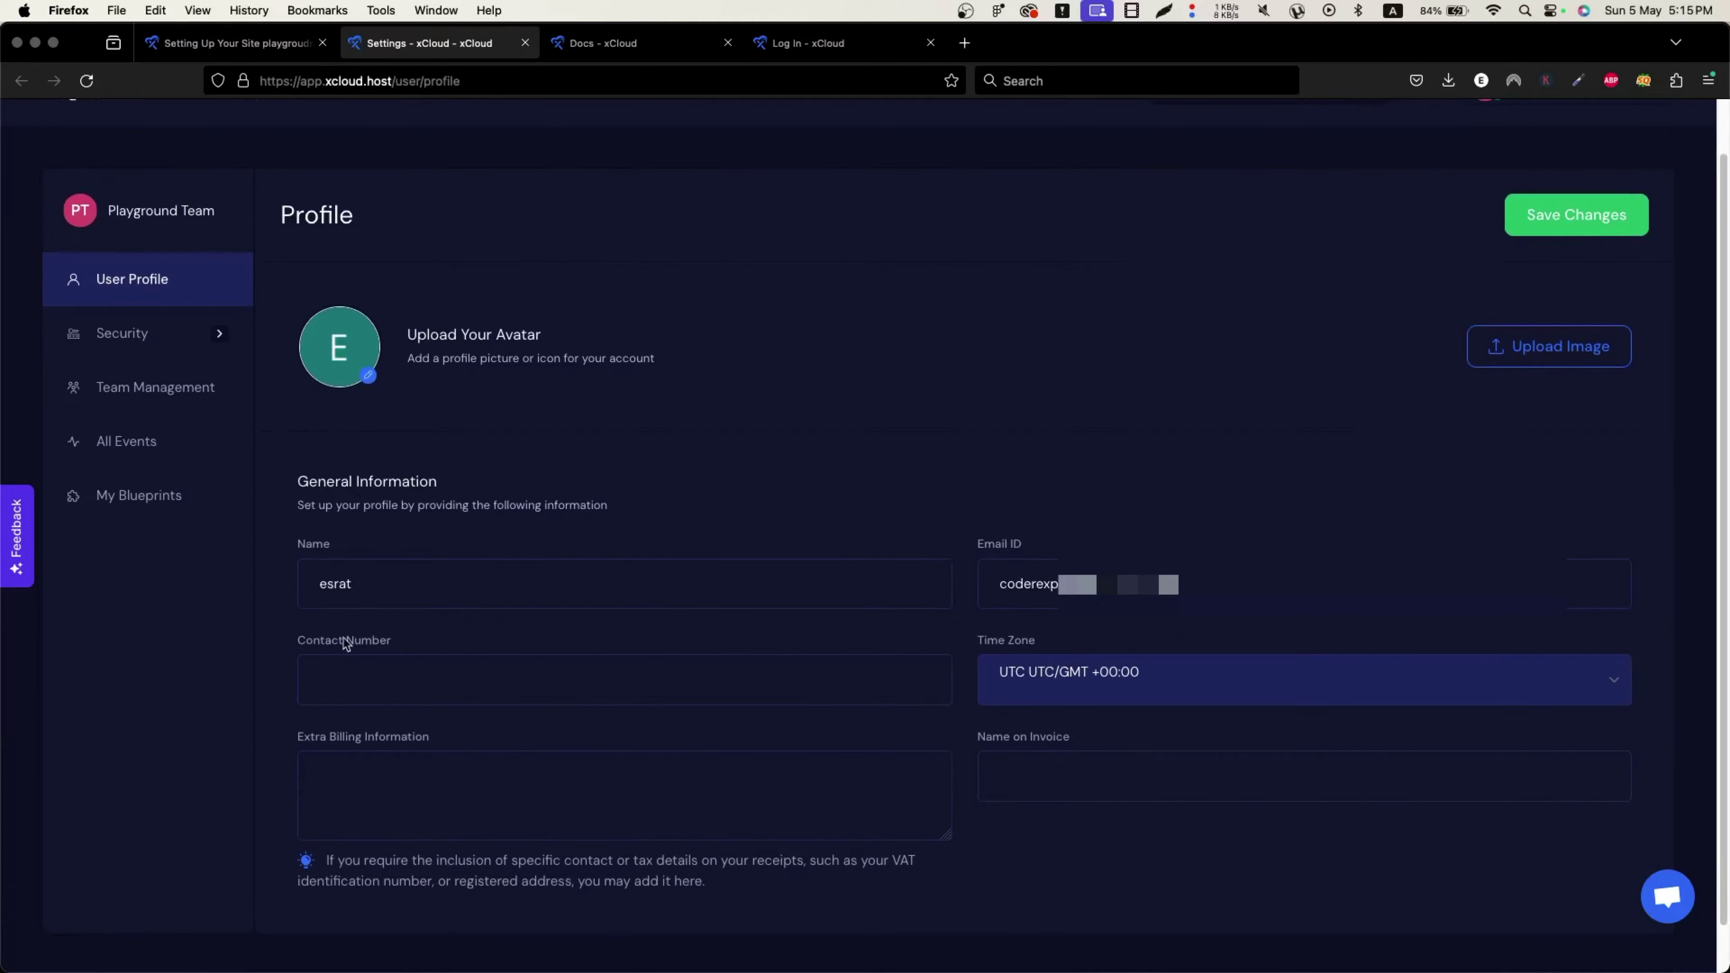
scroll(387, 653, "down", 1)
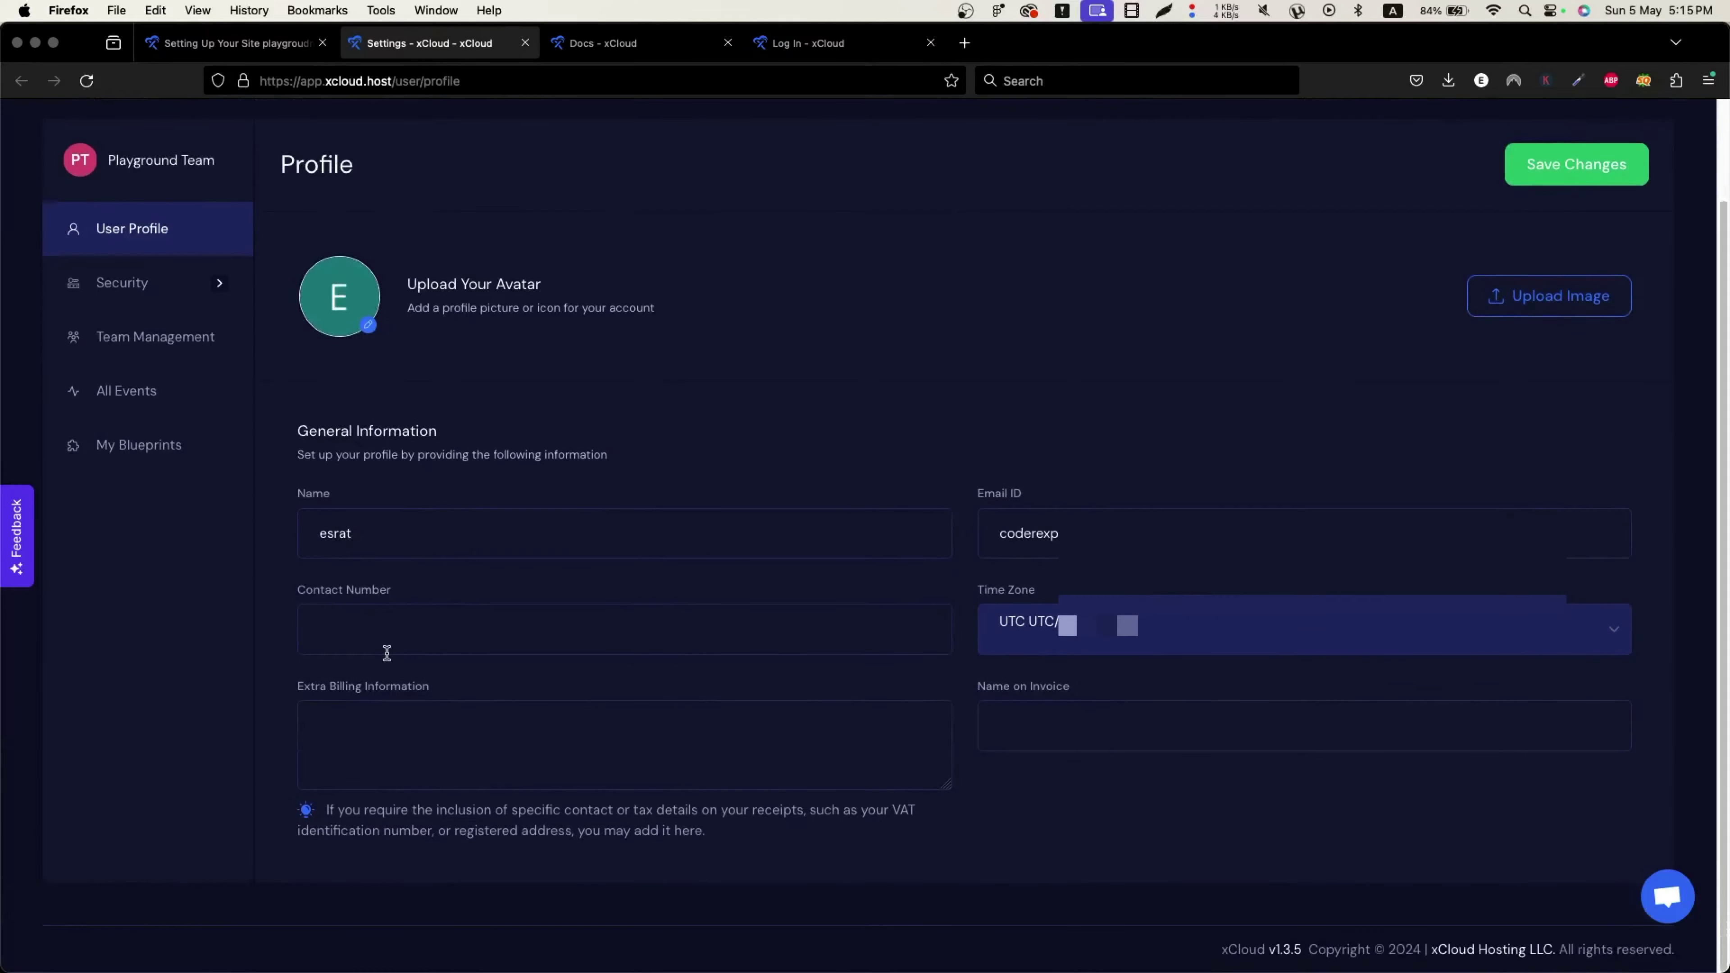
Step: Look through the account's Security options, Team Management, All Events and My Blueprints sections
left_click(215, 288)
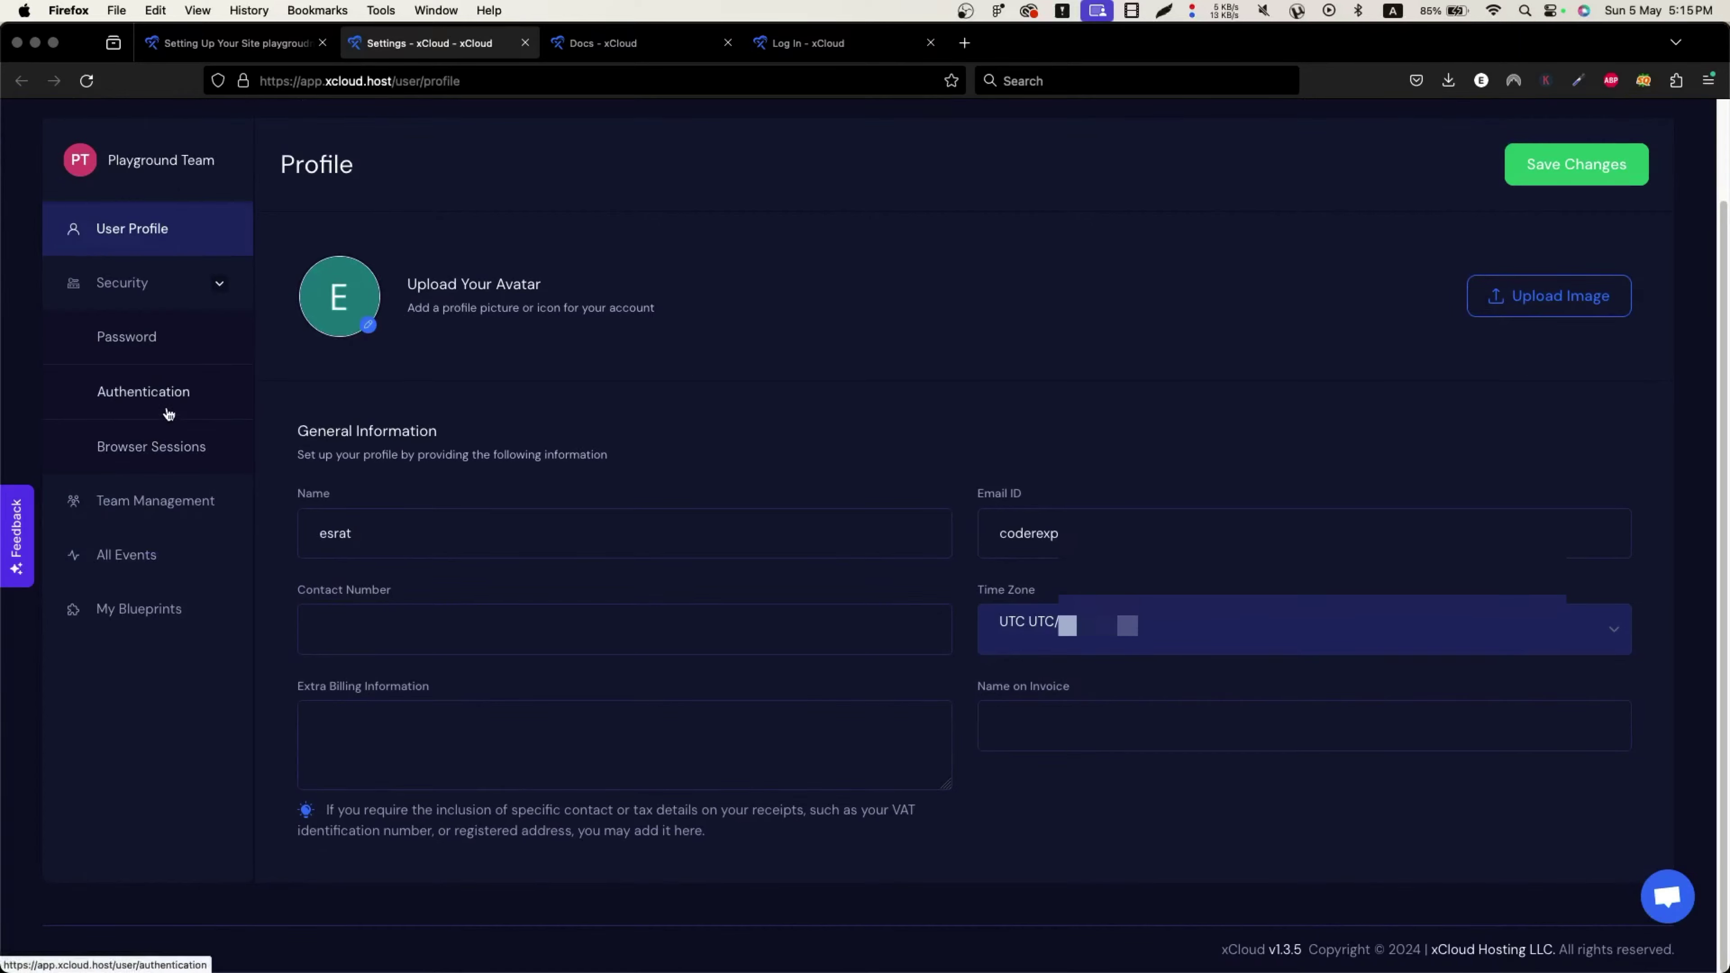
left_click(129, 517)
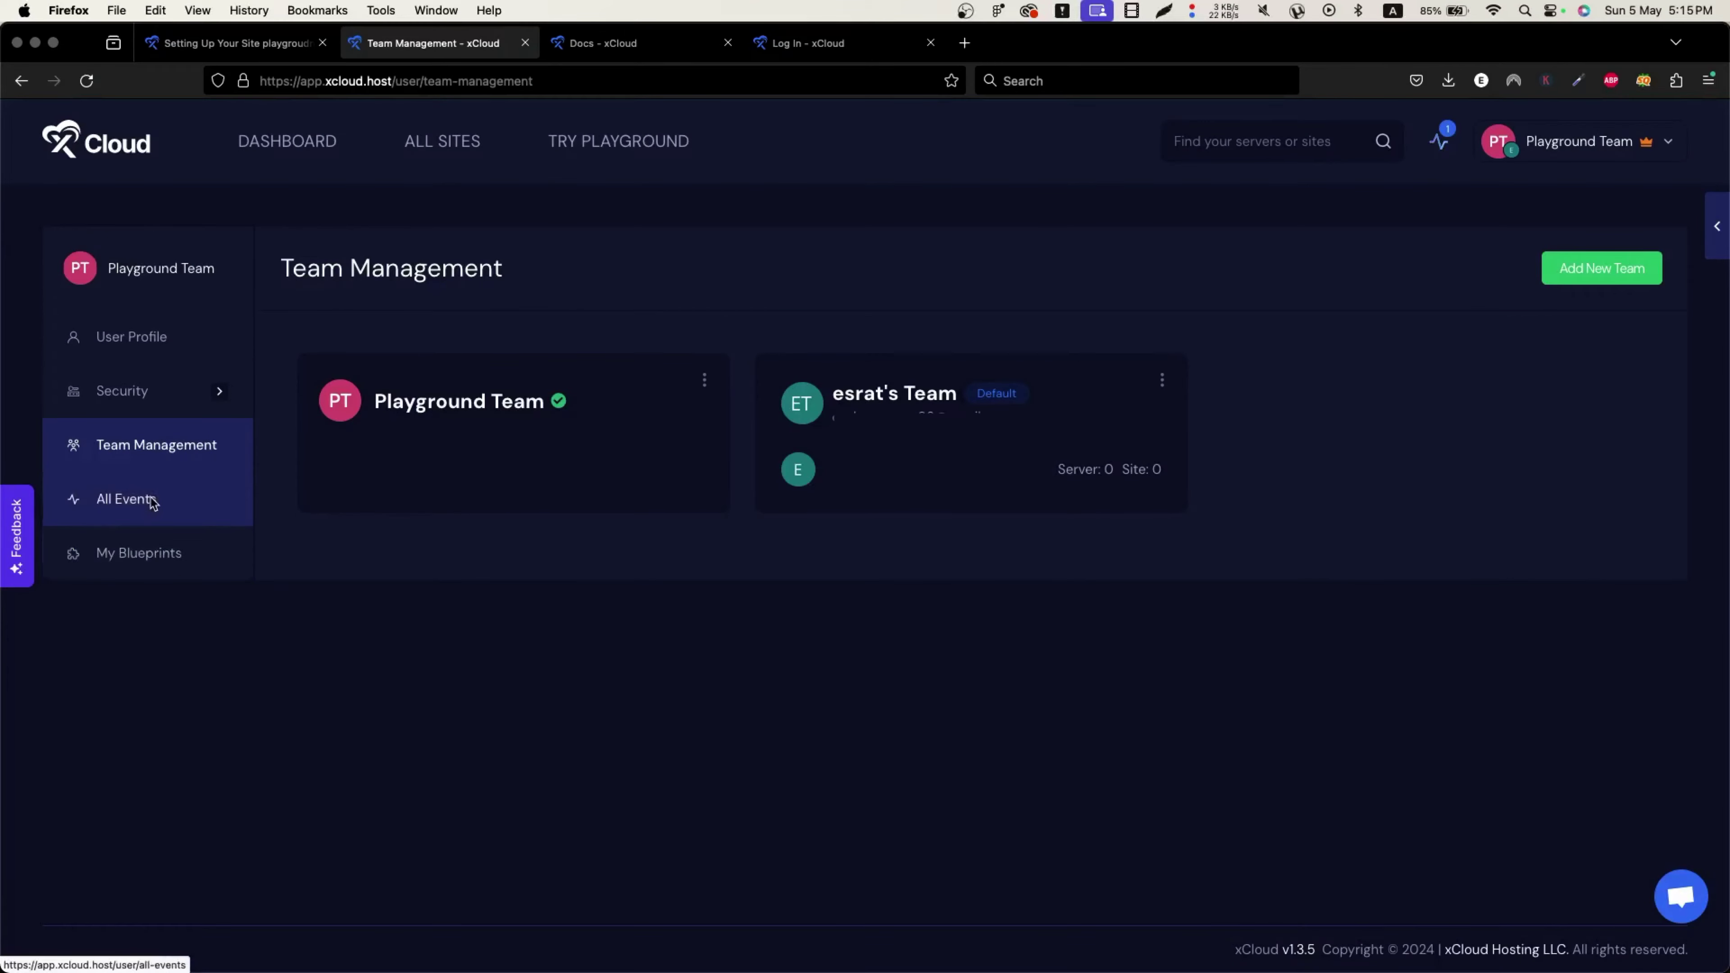
left_click(153, 501)
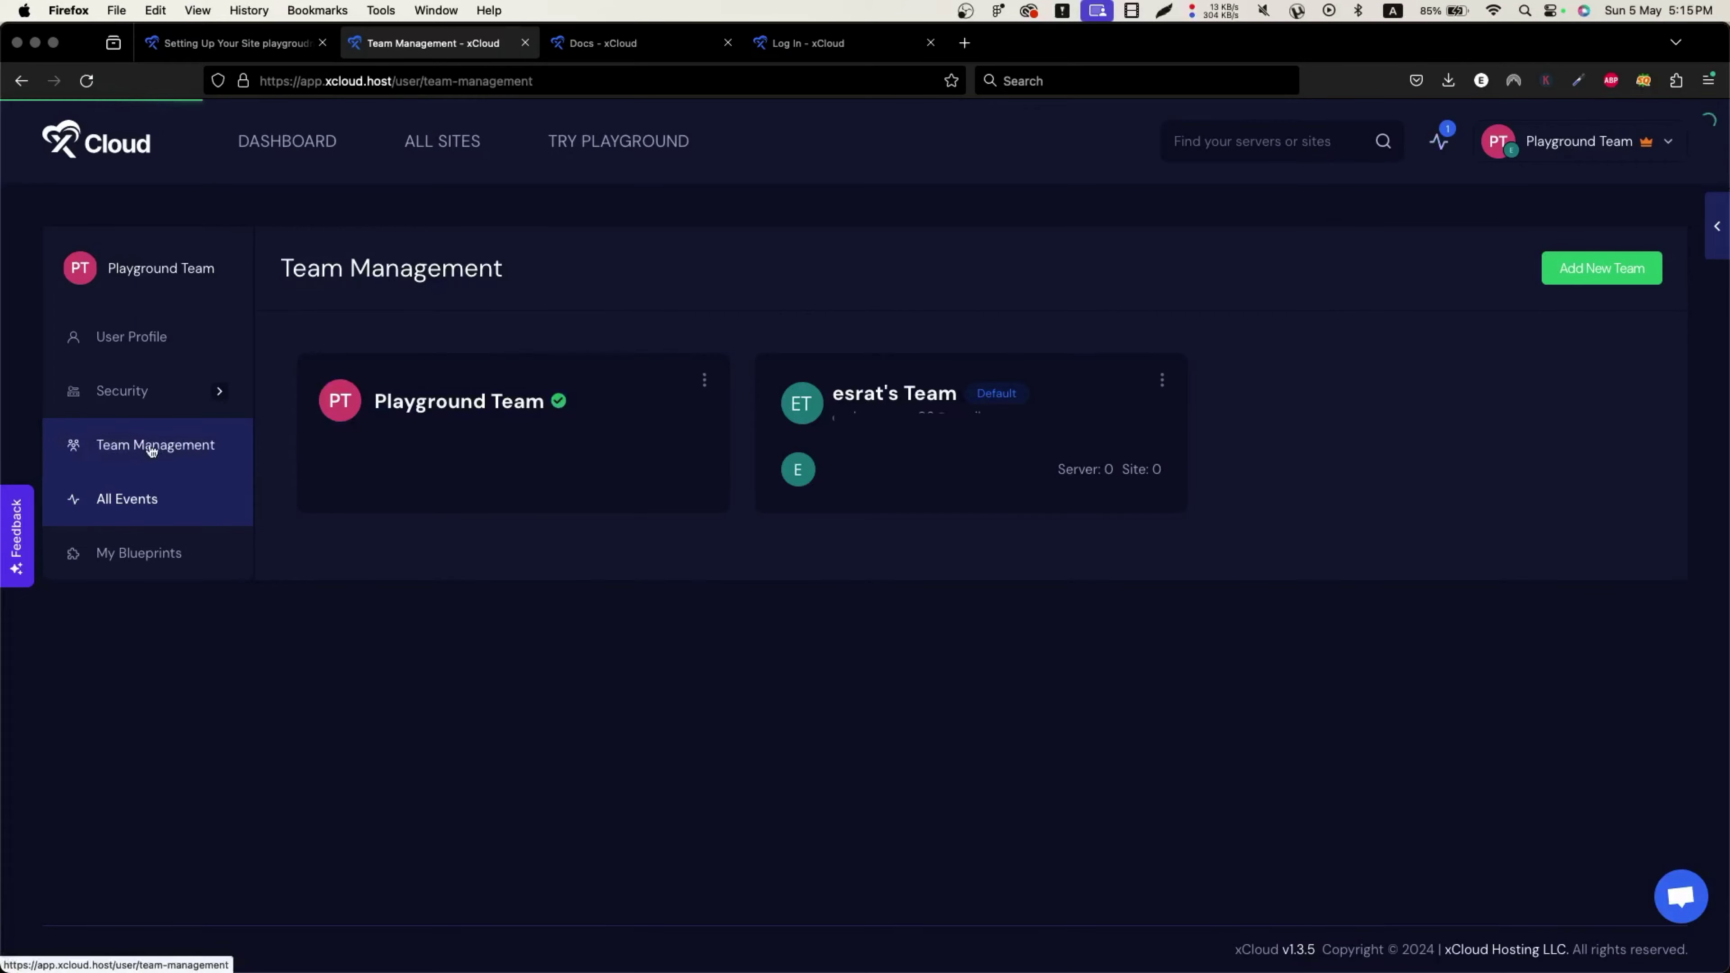
left_click(132, 571)
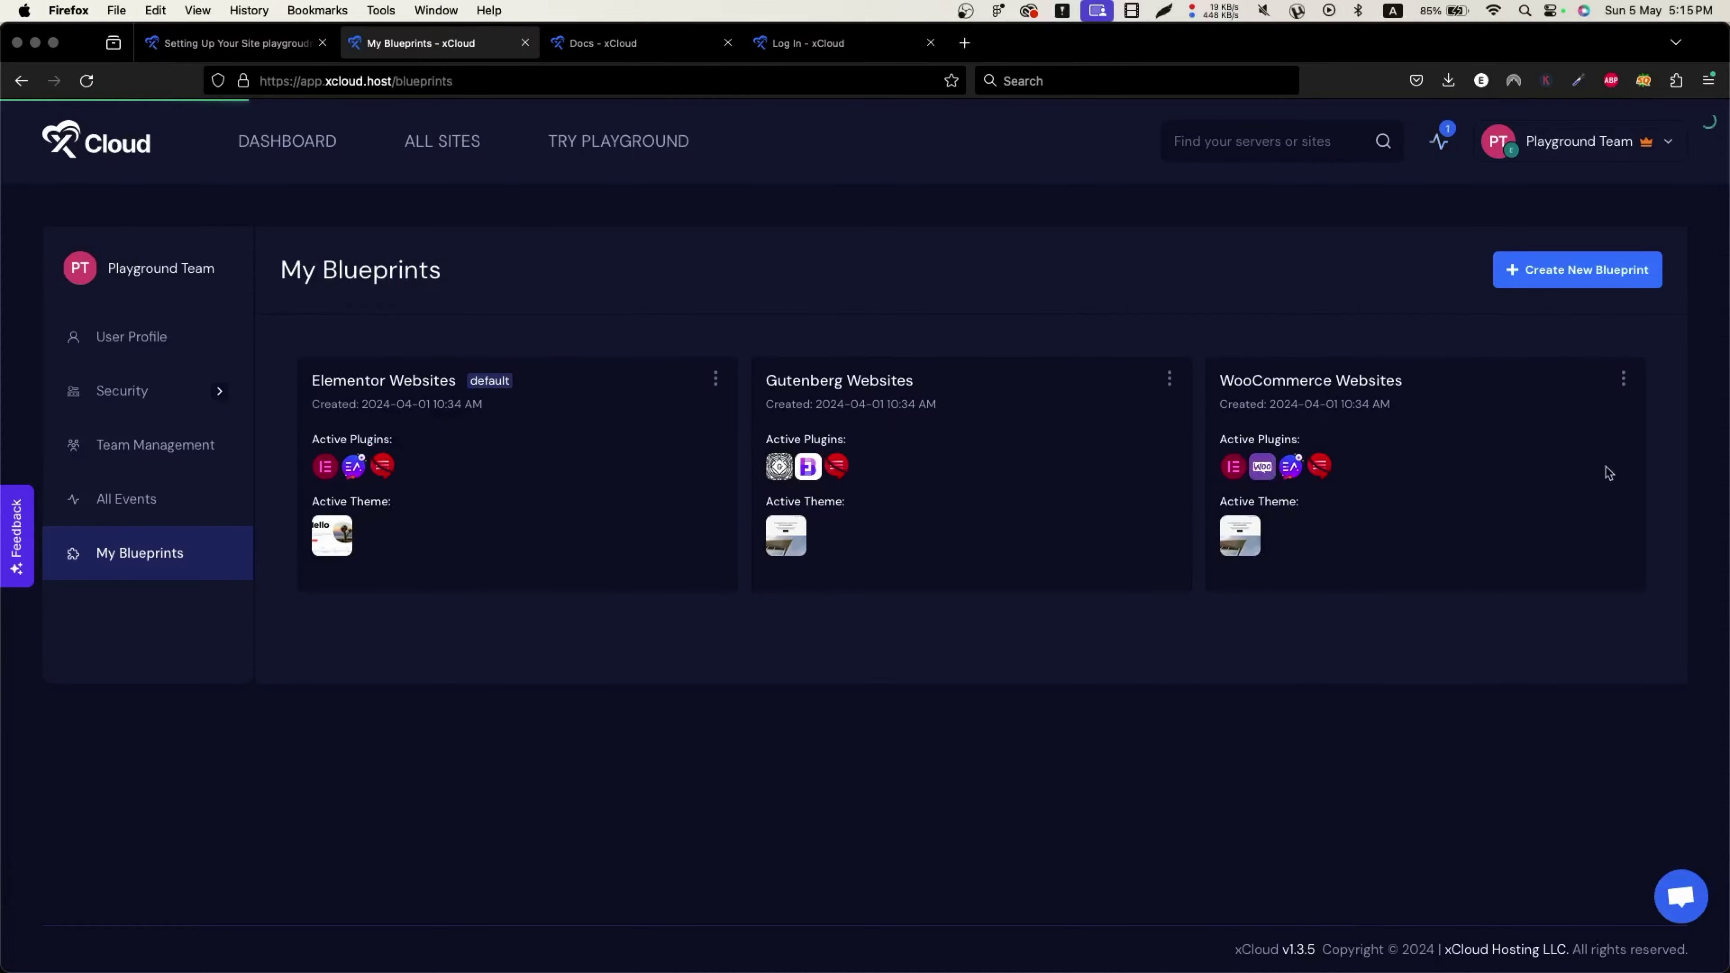
Step: Try to open the Playground Team's Bills & Payment page, and switch to the default team
left_click(1589, 274)
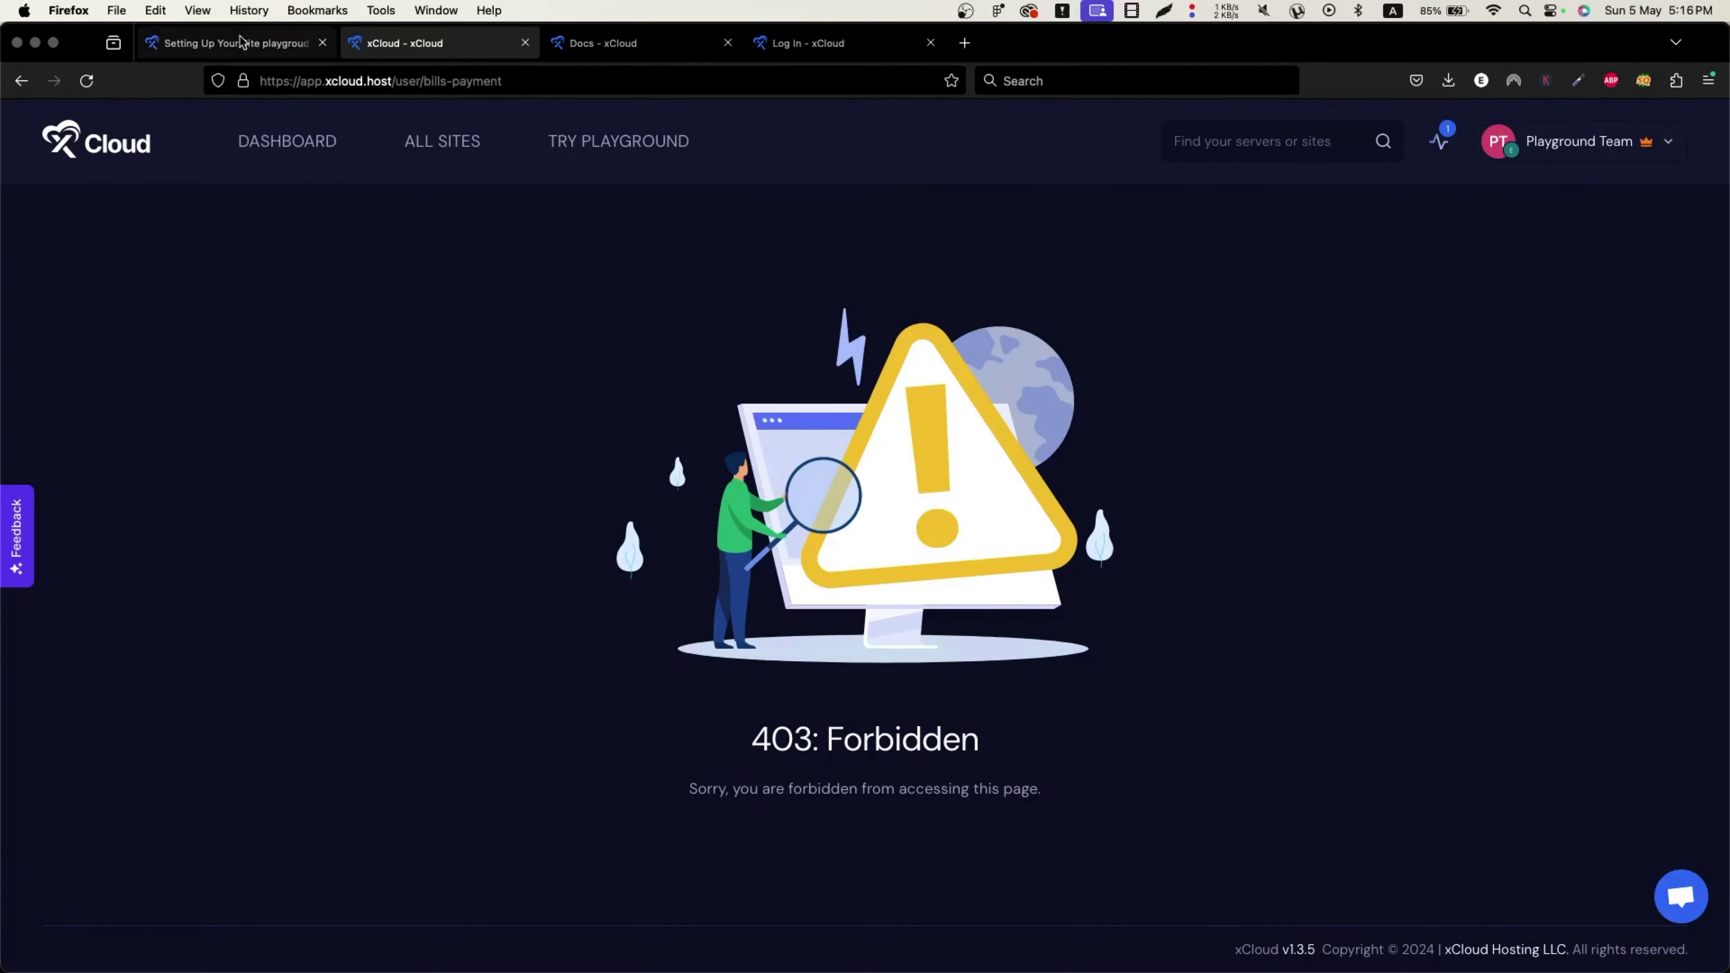
left_click(1612, 149)
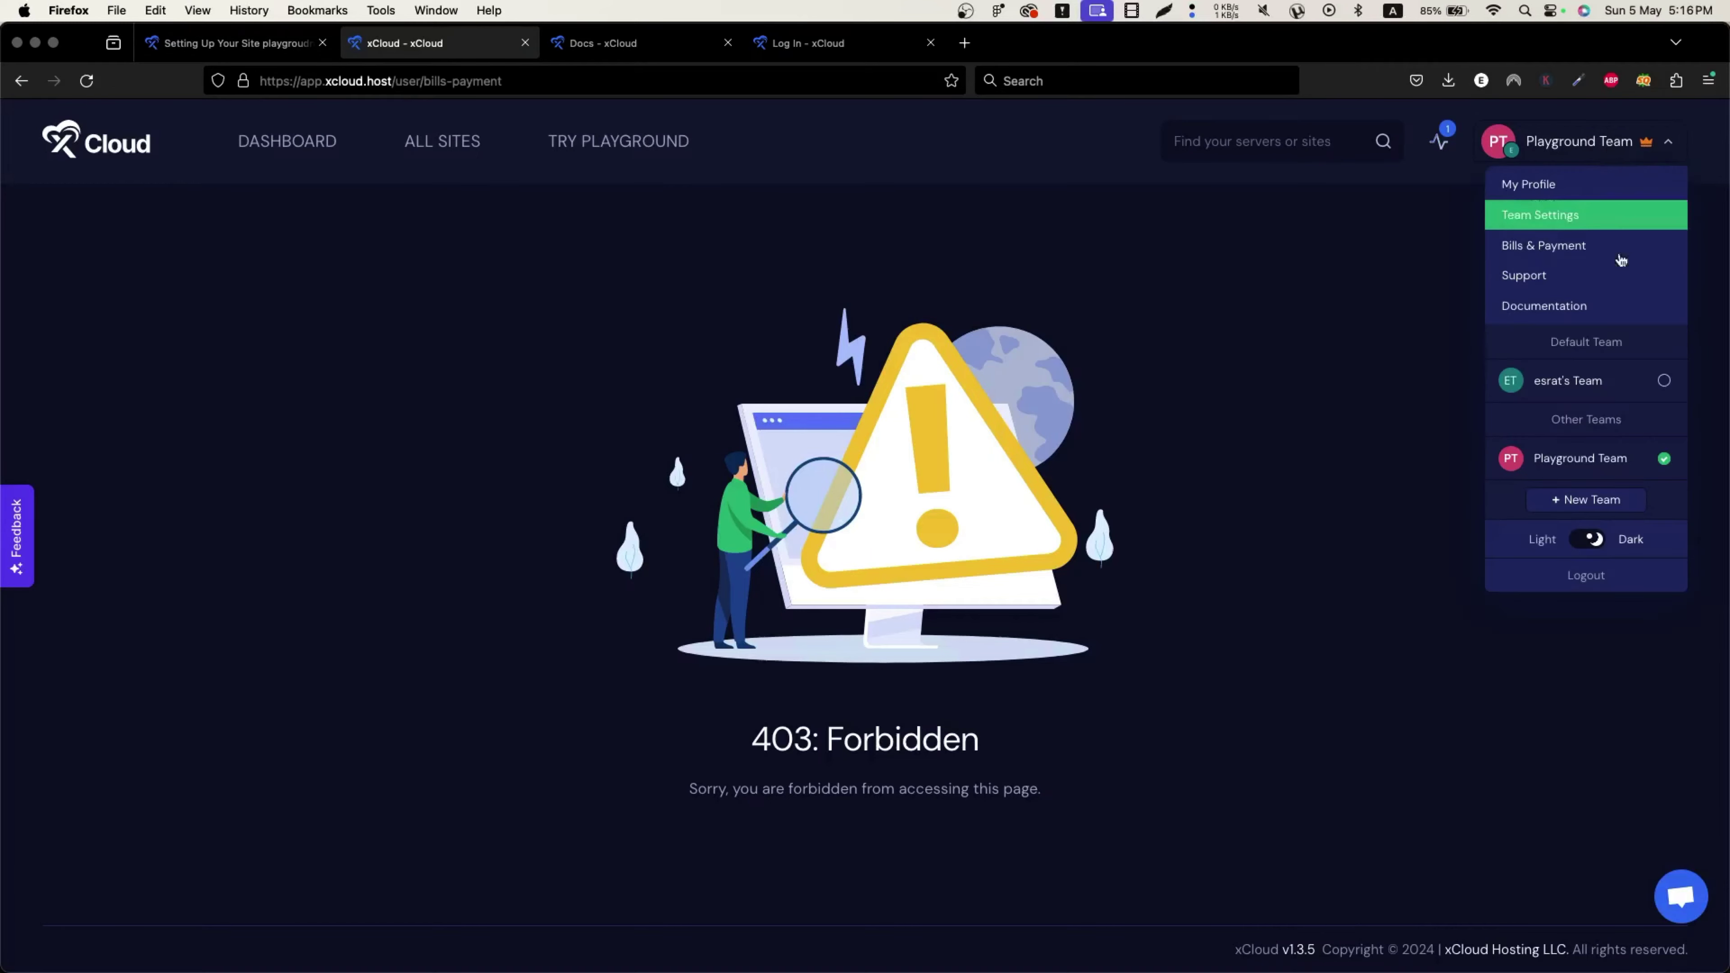
left_click(1567, 385)
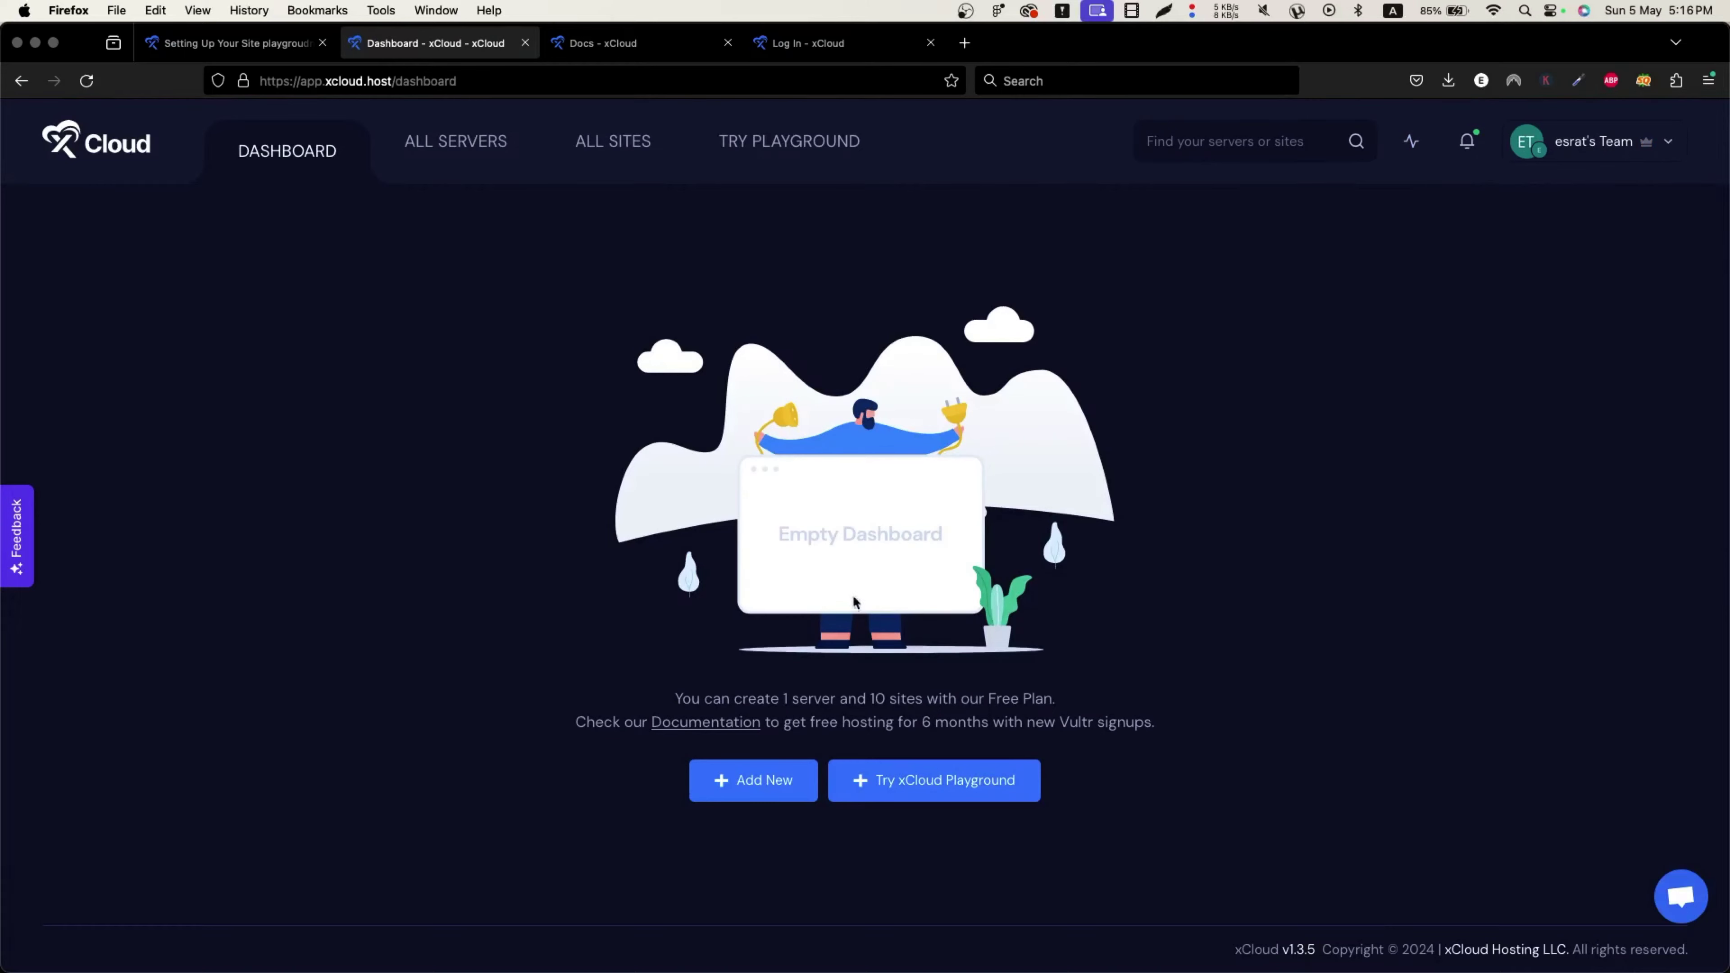
Step: Open the default team's Bills & Payment page, review the billing sections, and expand the Integrations settings
left_click(1632, 148)
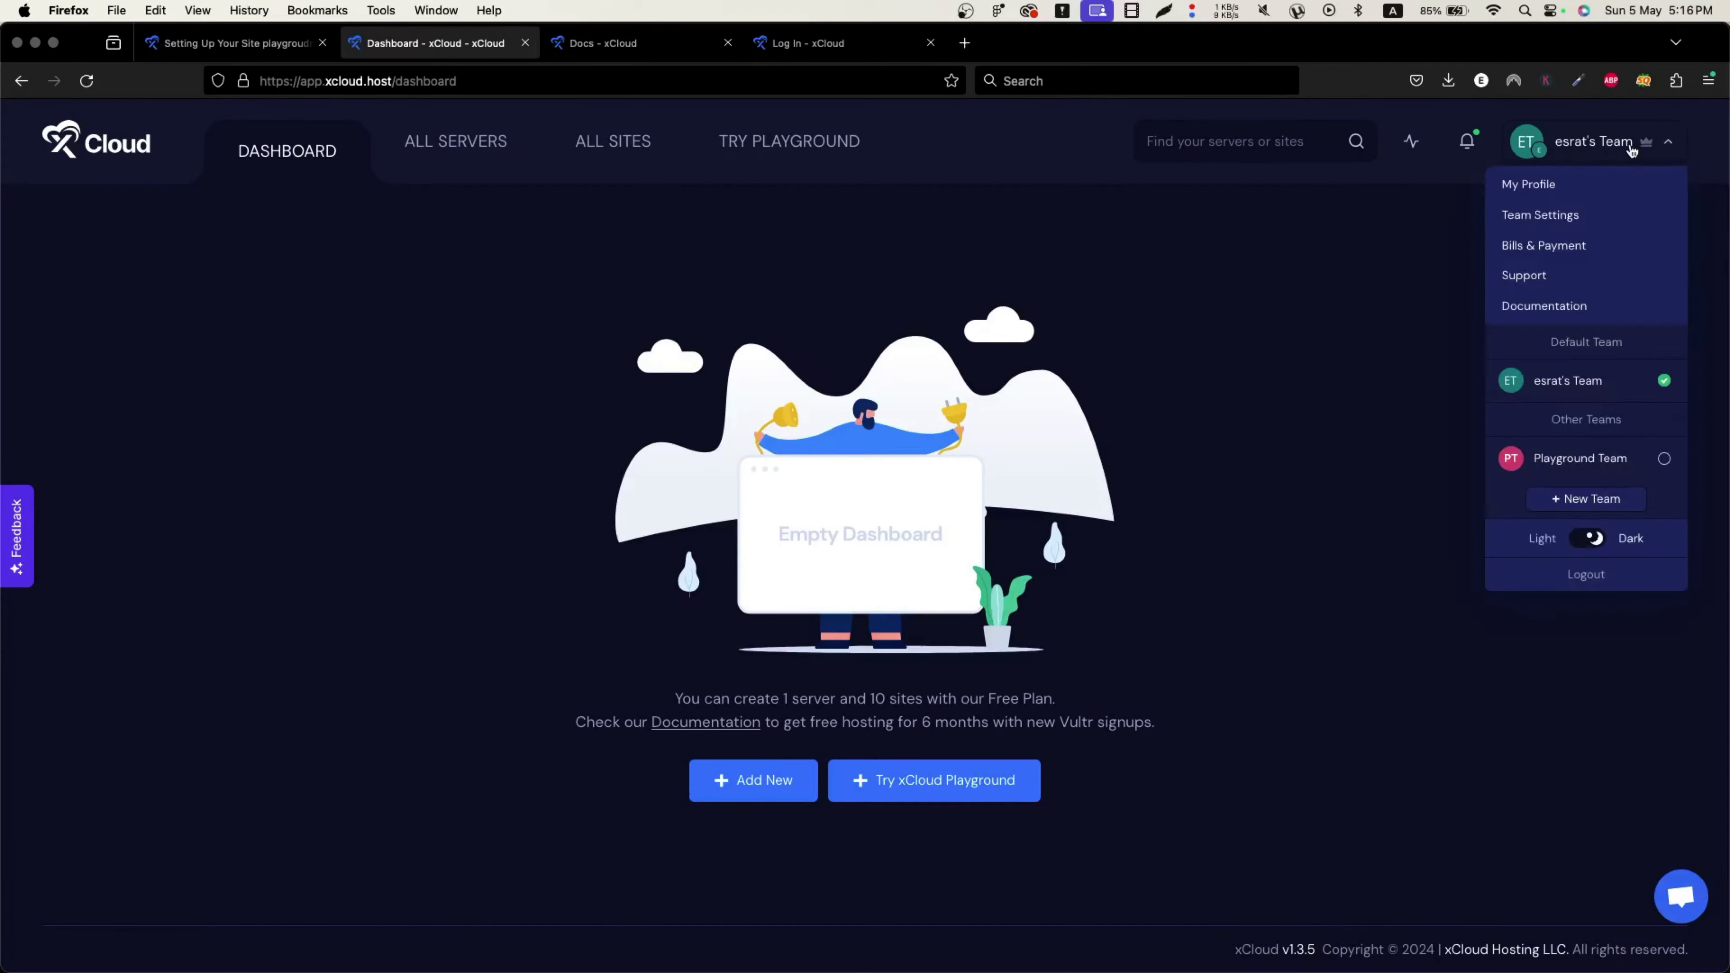
left_click(1569, 246)
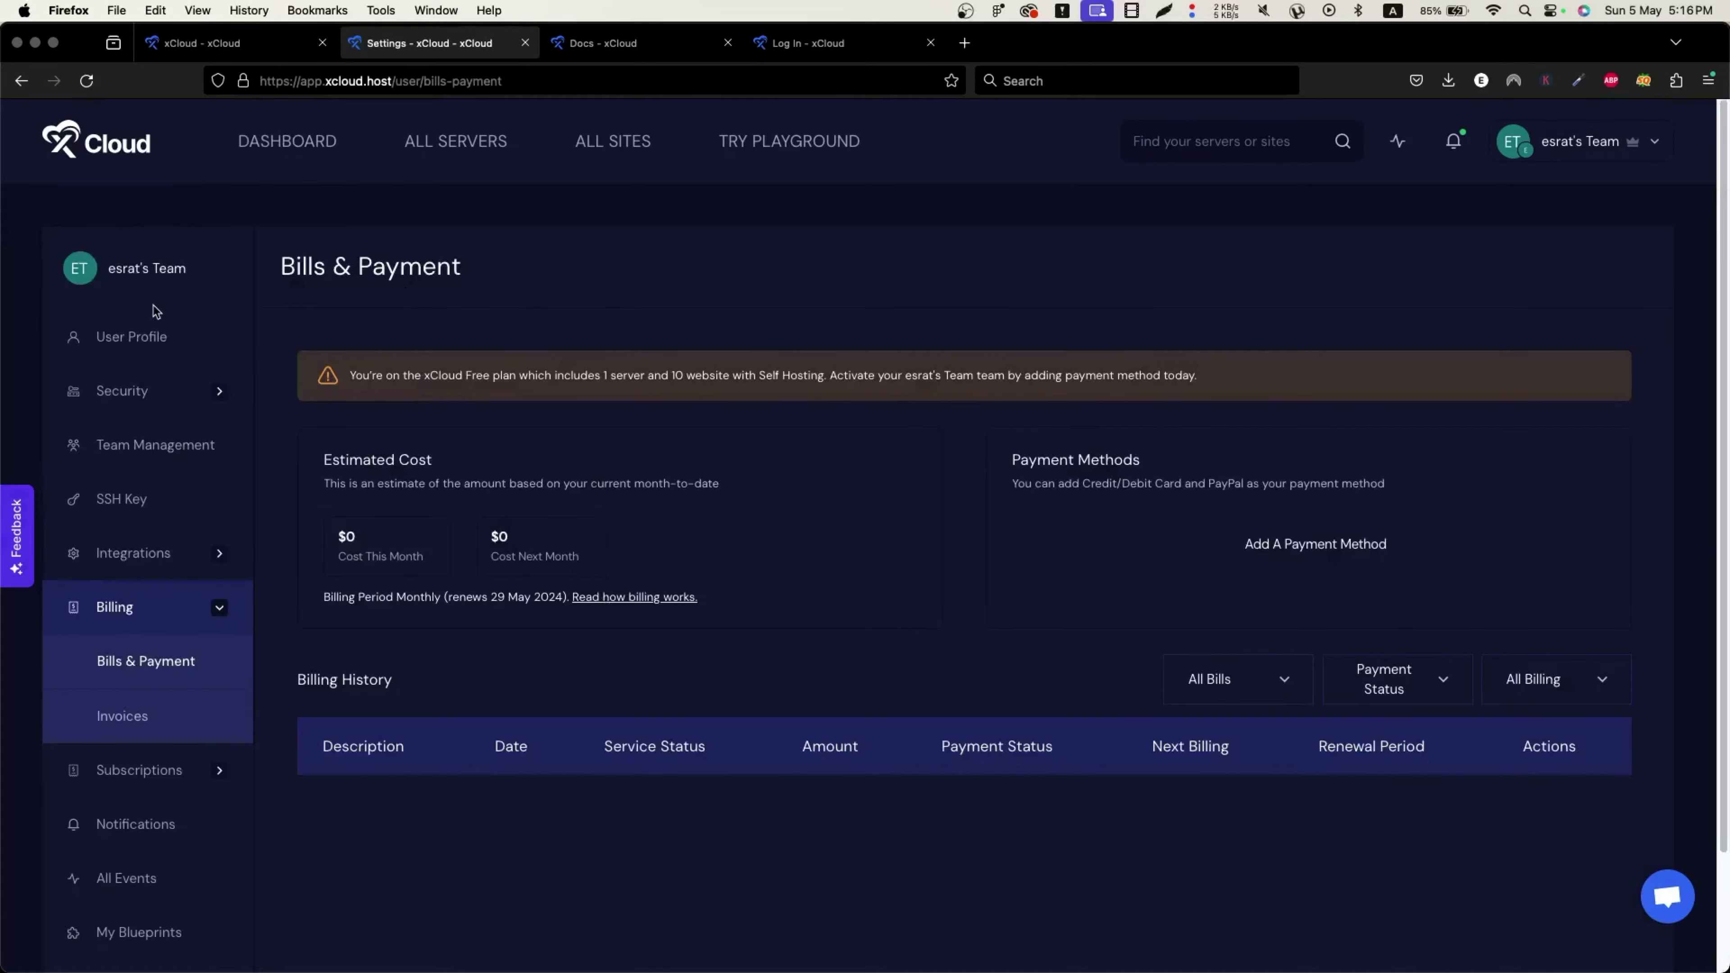
scroll(156, 312, "down", 3)
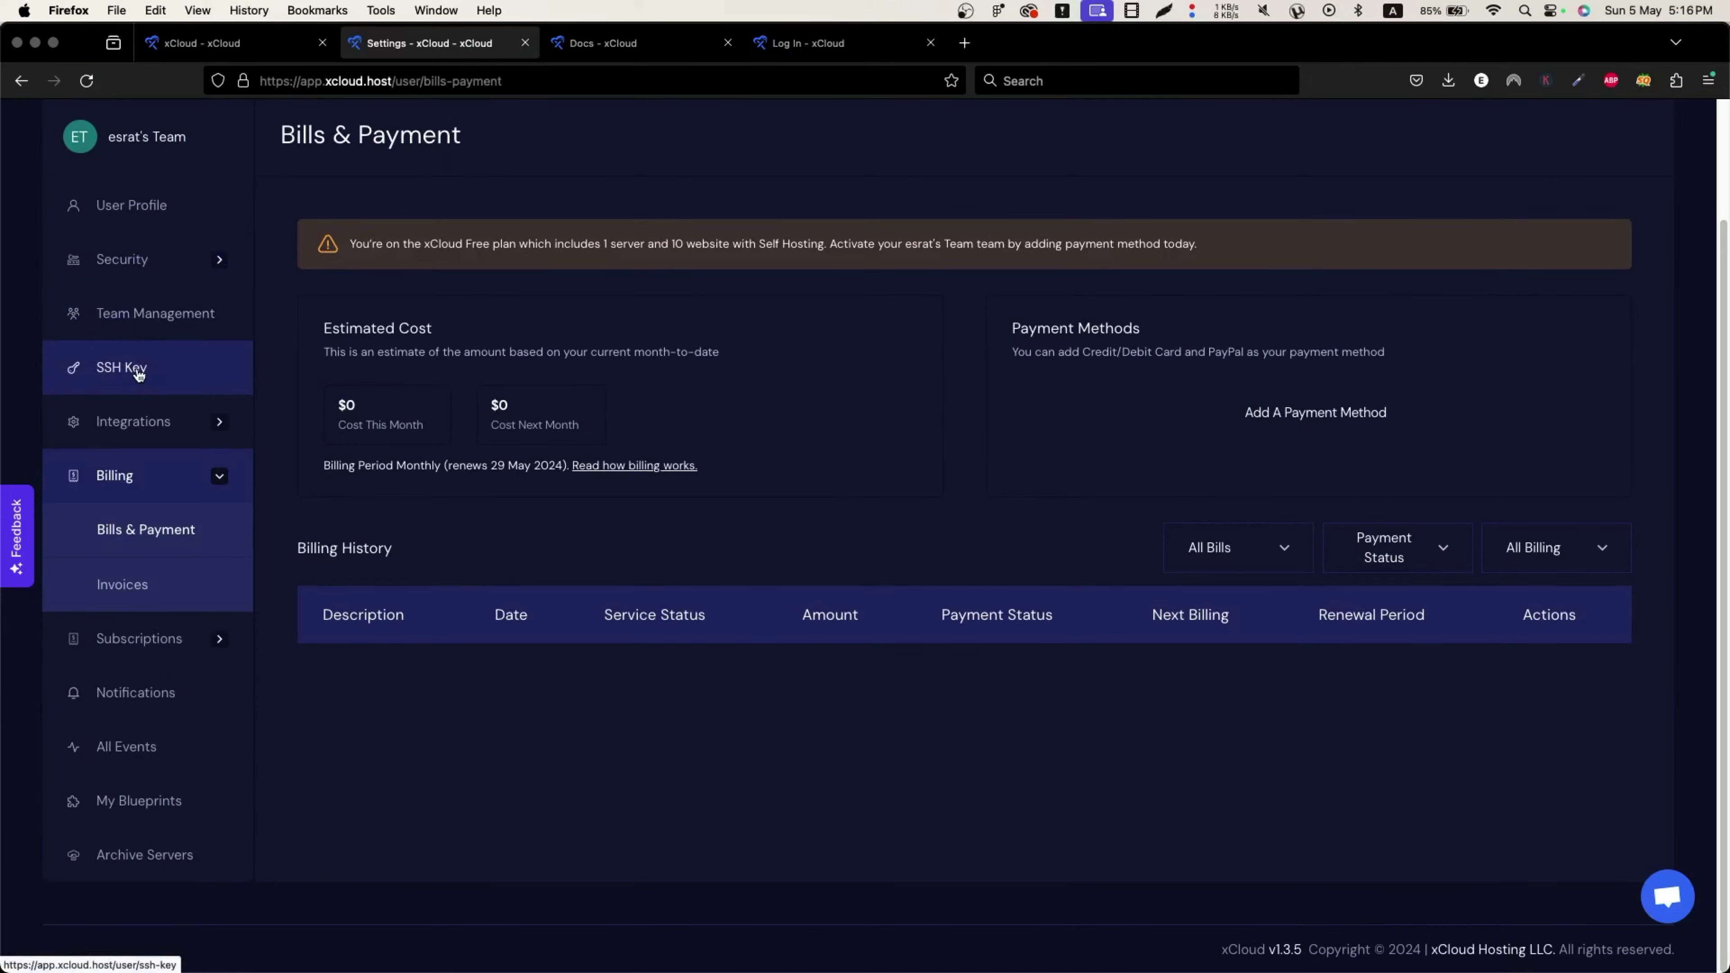
left_click(219, 424)
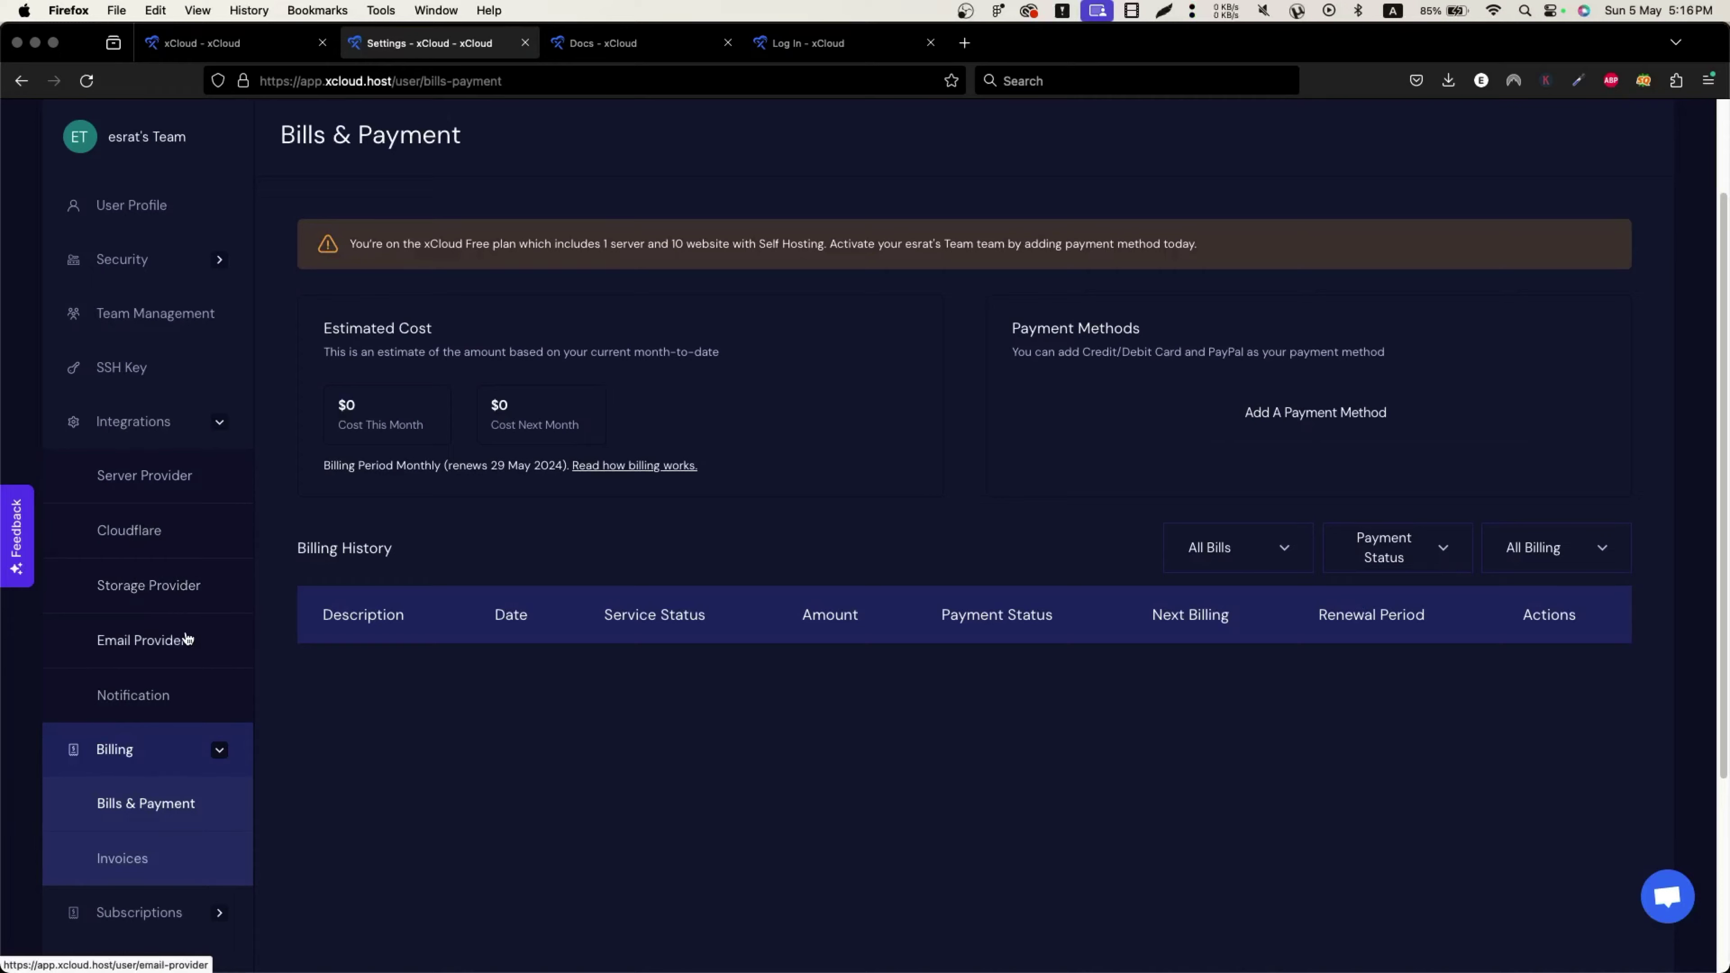
Step: Open the Email Provider settings, review the available providers and xCloud email plans in the new provider dialog, and close it
left_click(159, 649)
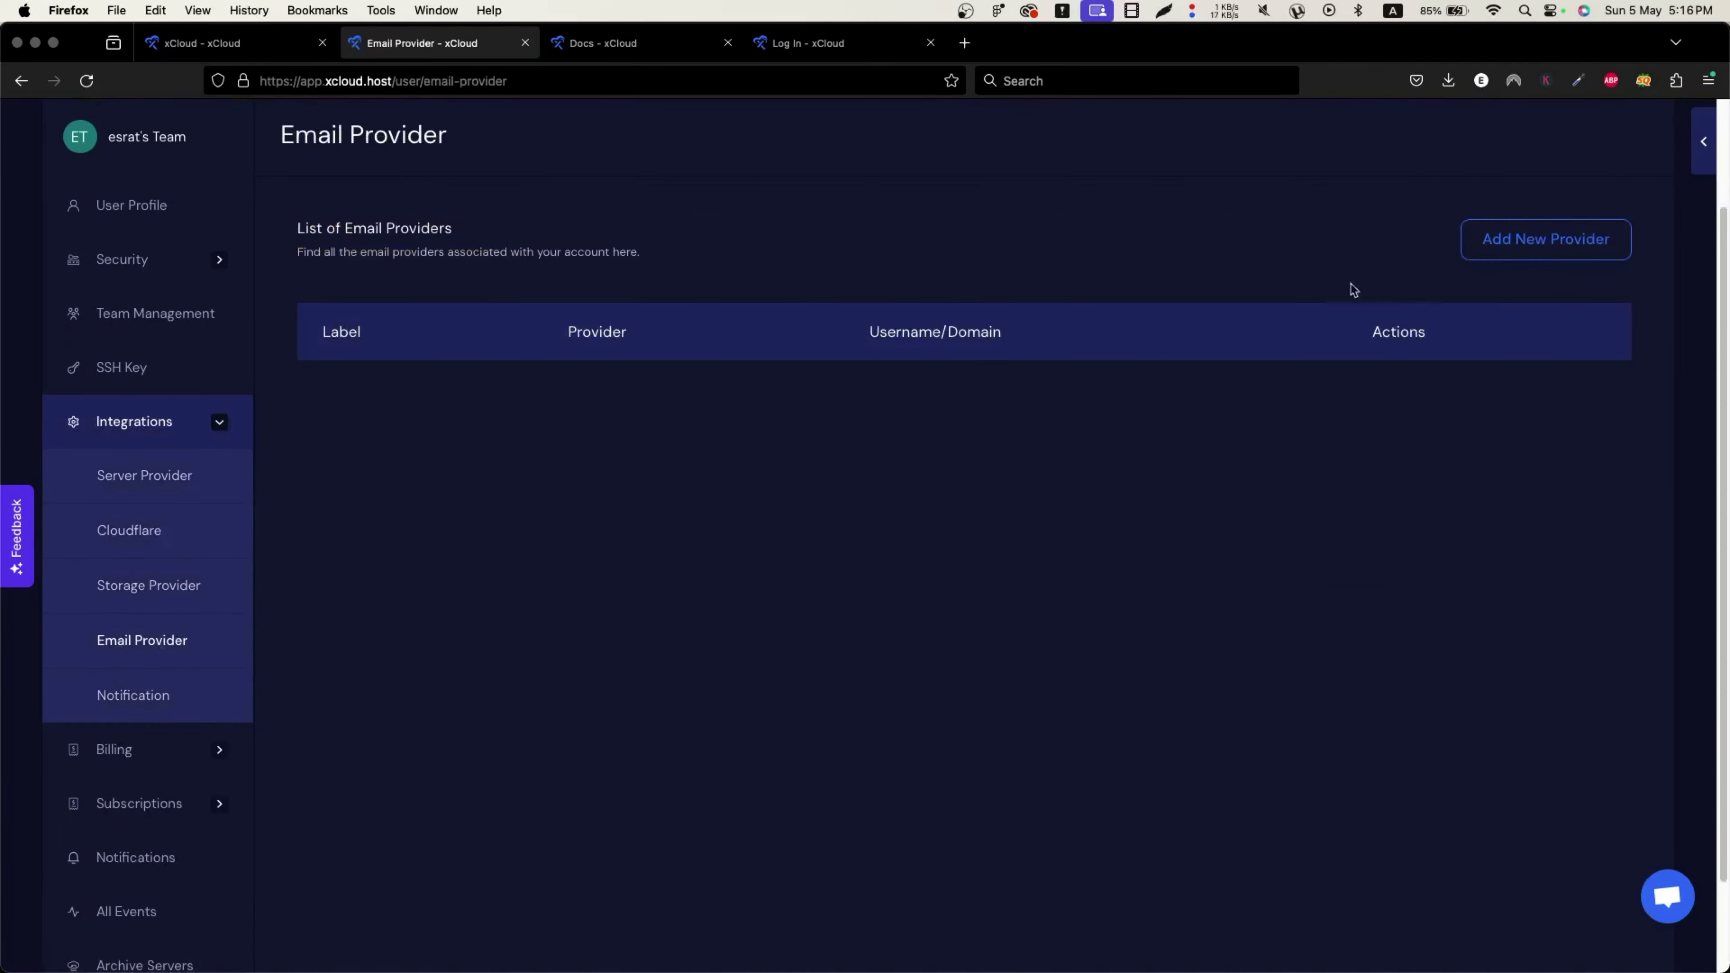
left_click(1530, 239)
left_click(756, 477)
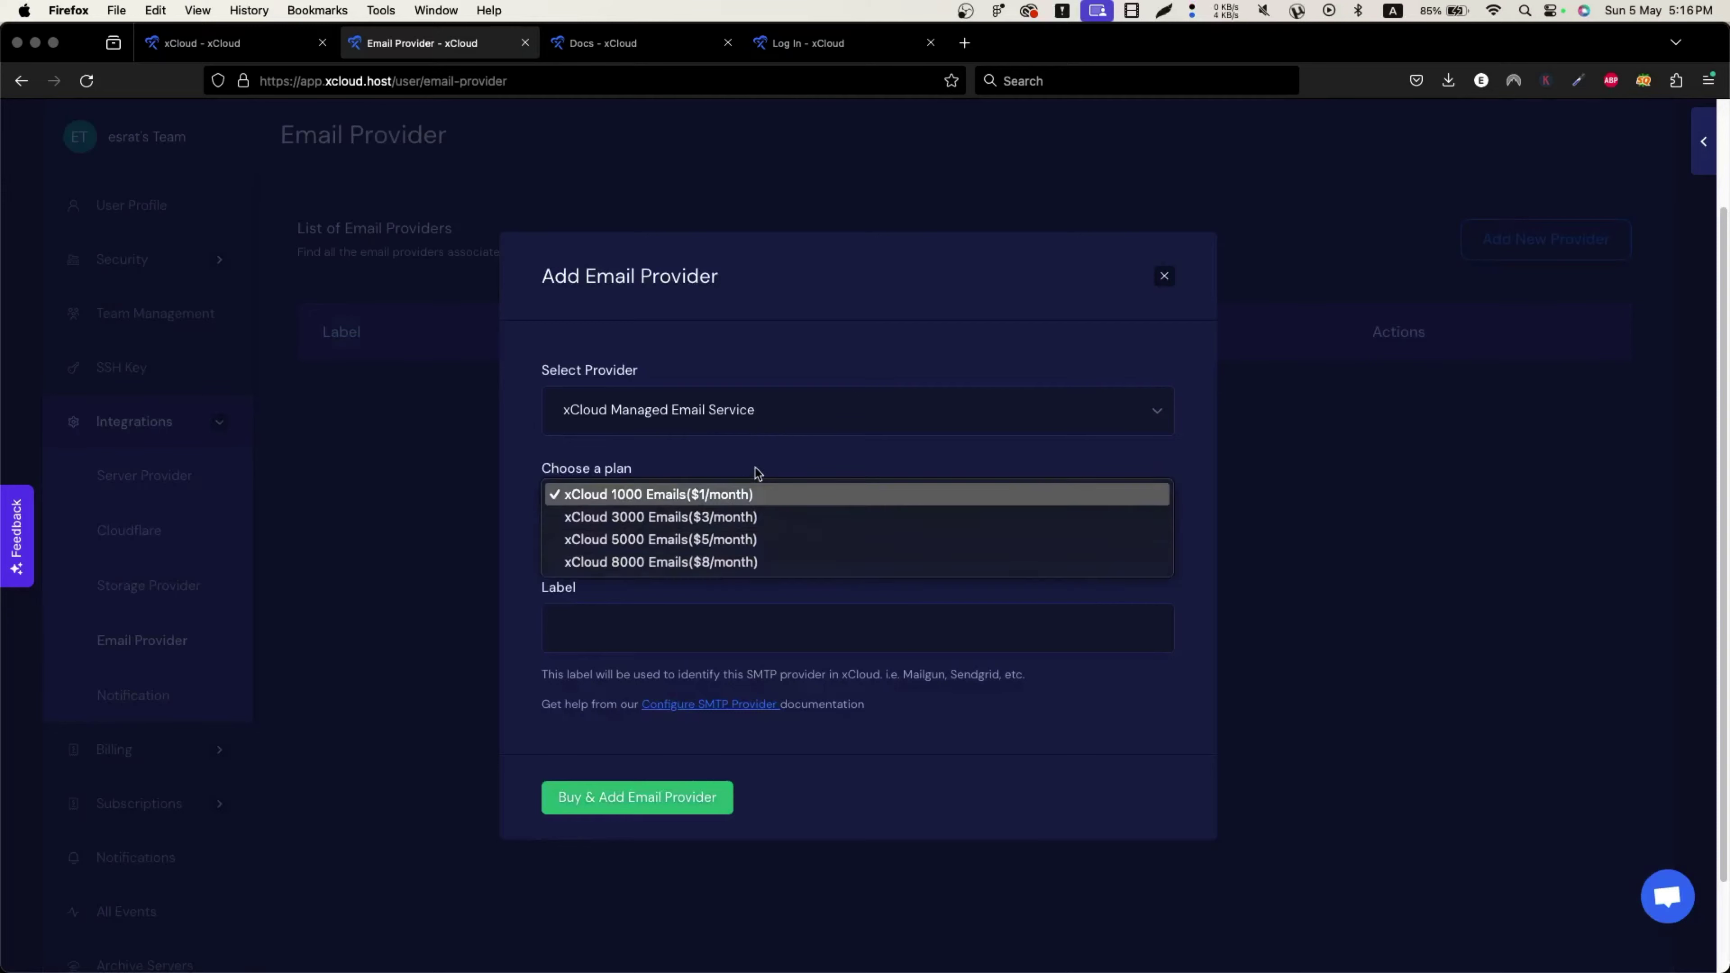
left_click(756, 476)
left_click(733, 411)
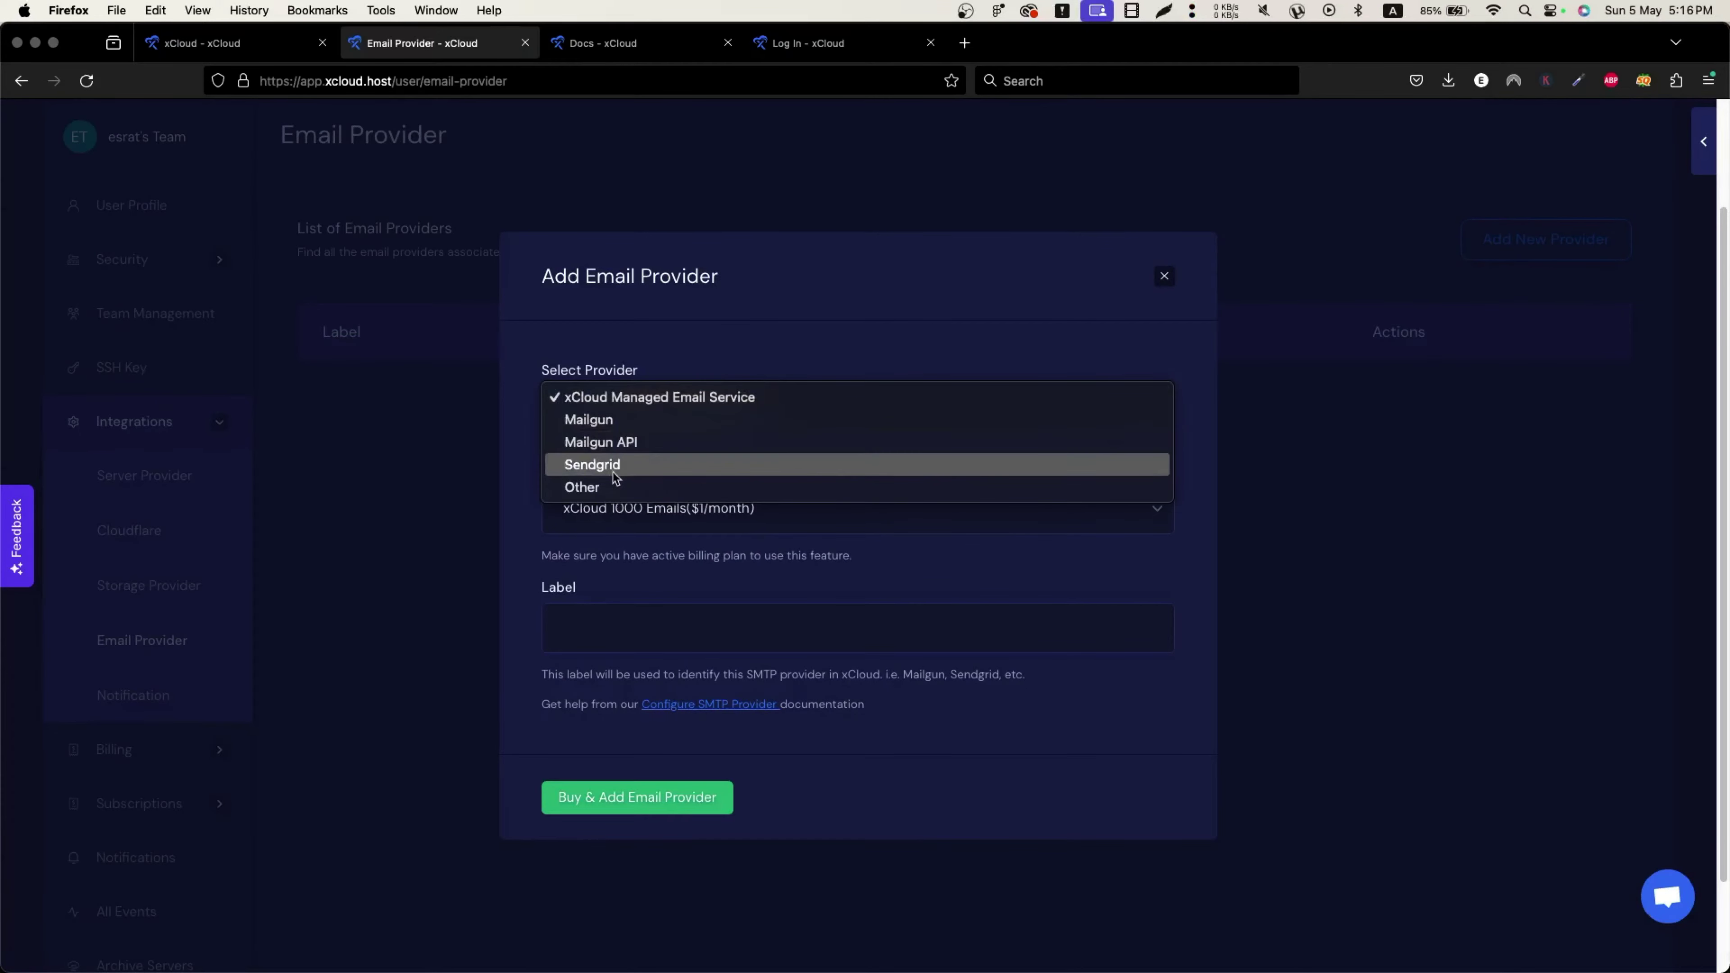
left_click(603, 537)
left_click(729, 508)
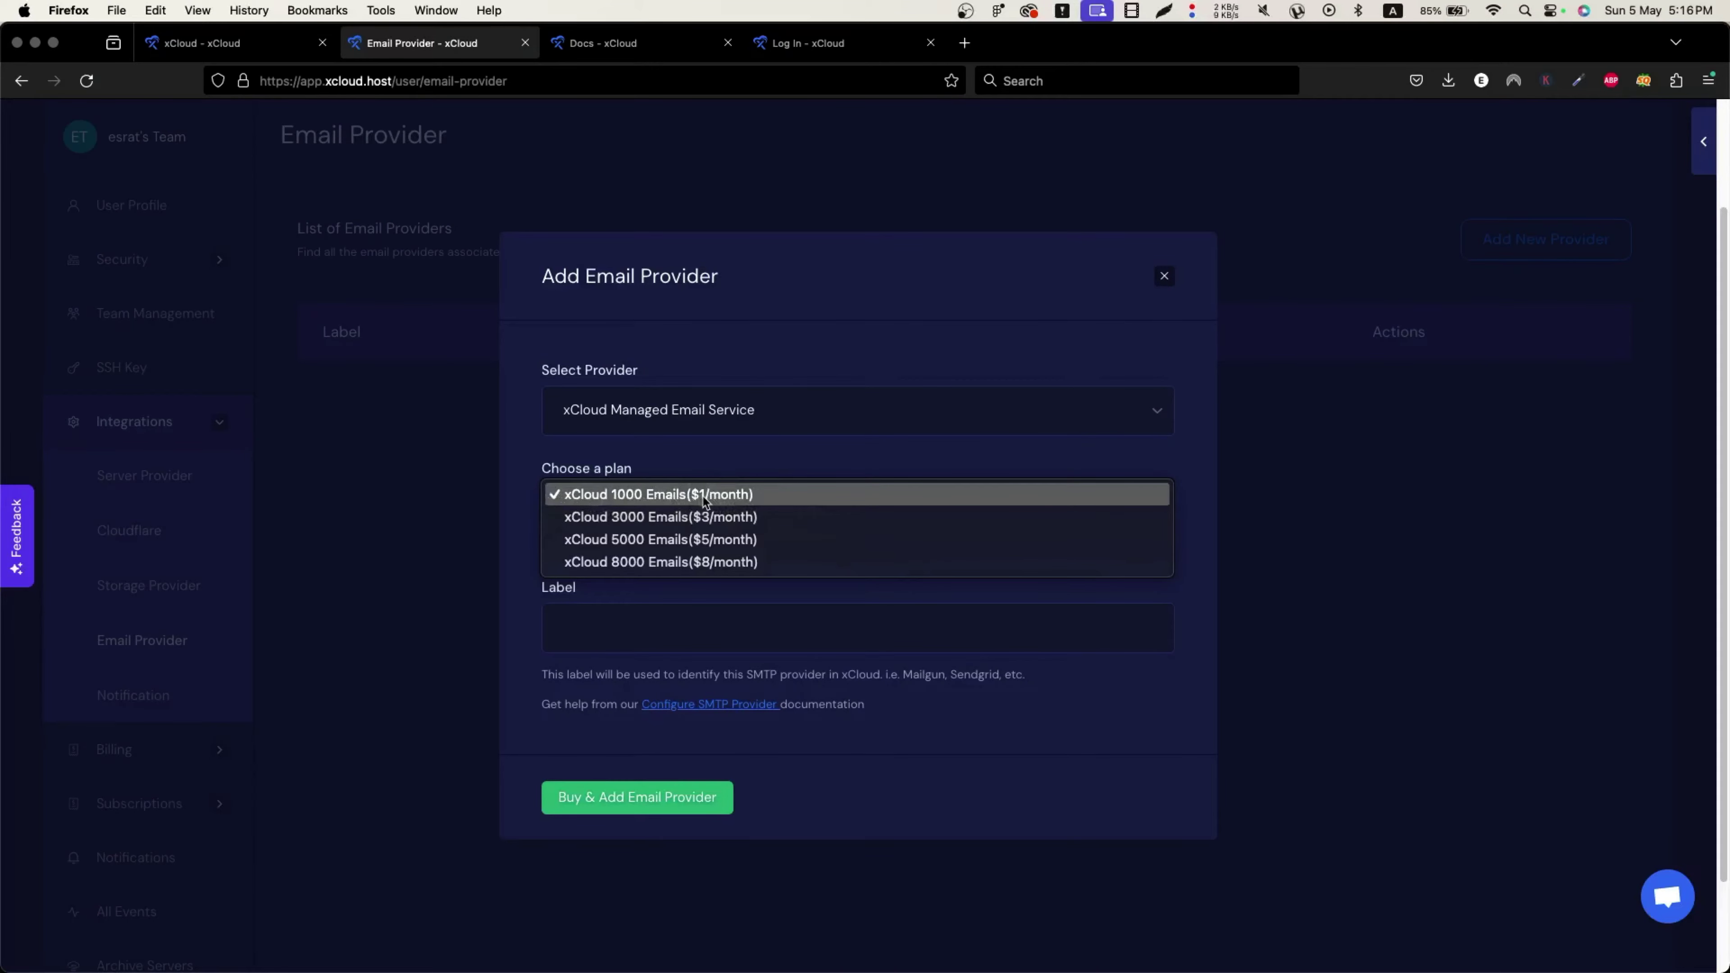
left_click(743, 458)
left_click(1164, 276)
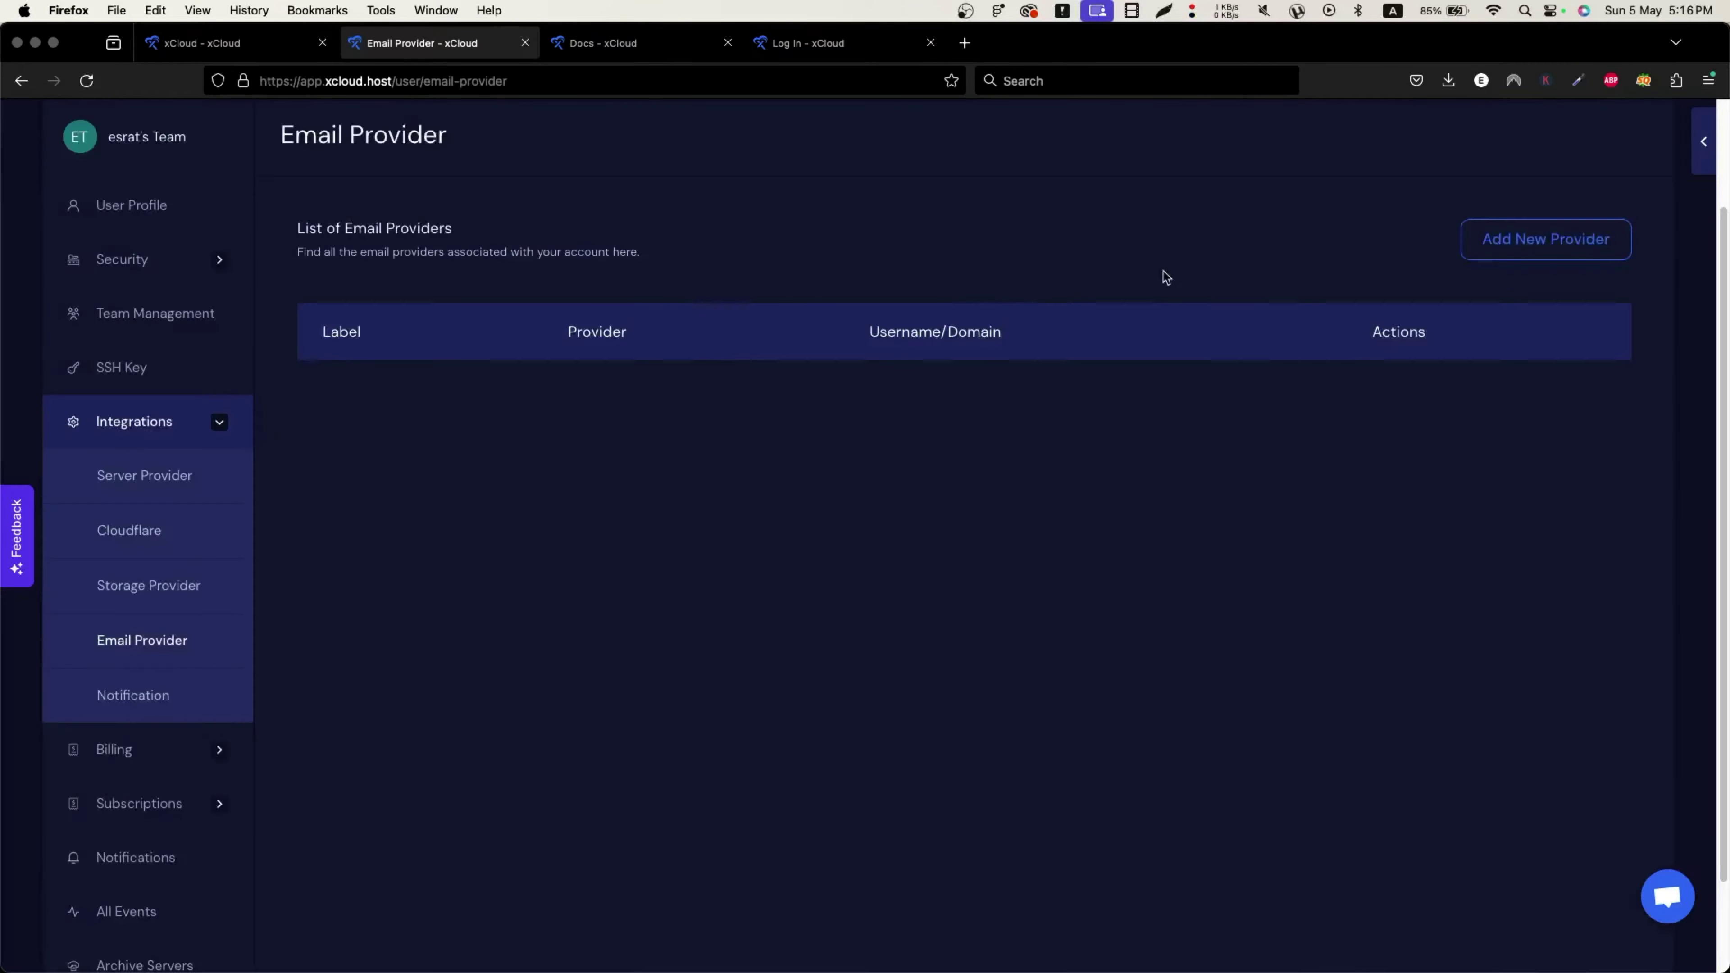
Step: Try to open the Notification integration settings, and review the cost estimate and payment methods on the Bills & Payment page
left_click(145, 702)
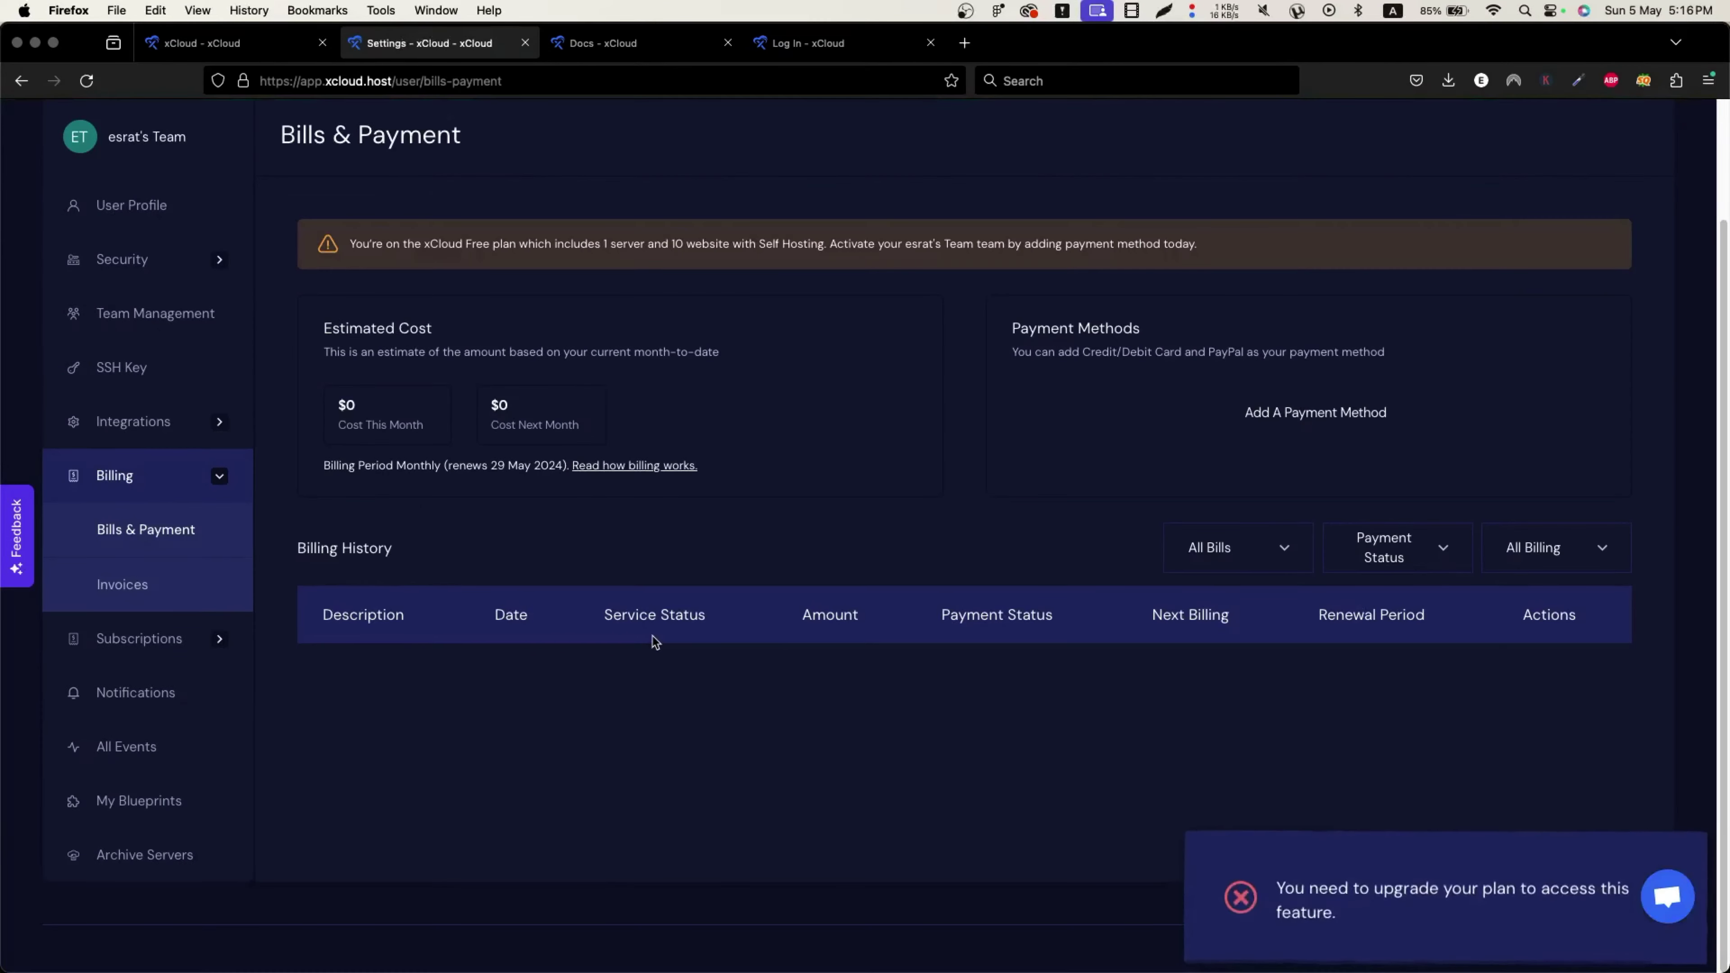
scroll(660, 382, "up", 3)
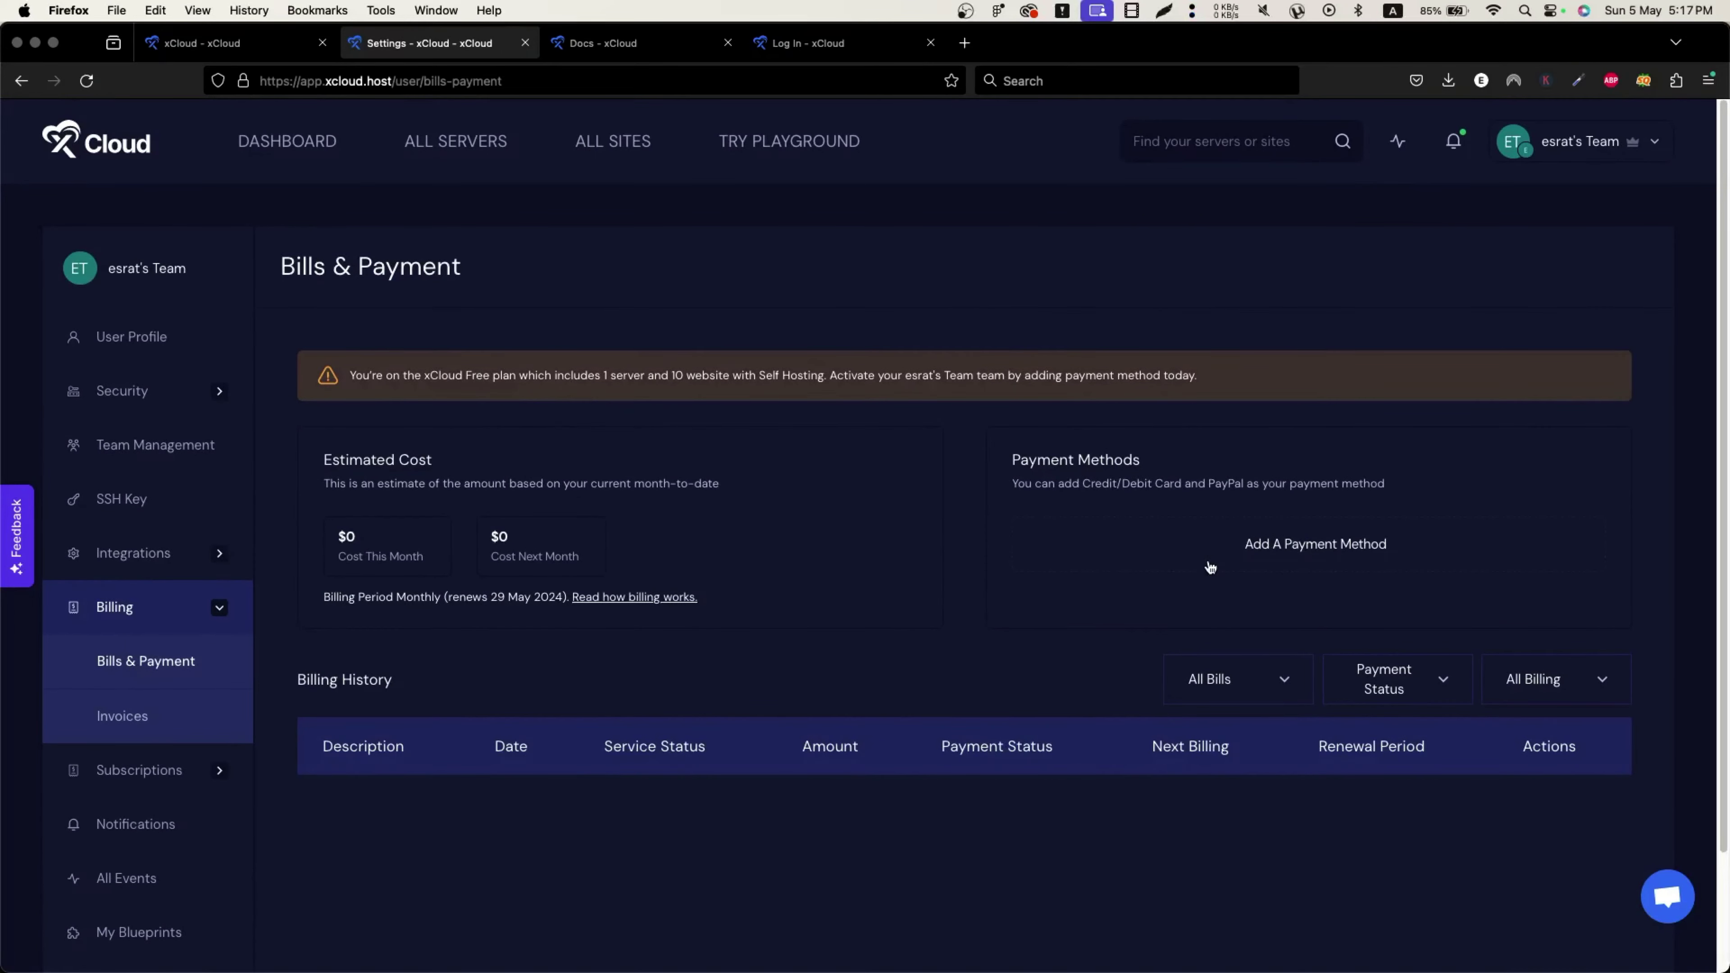
scroll(1158, 538, "down", 1)
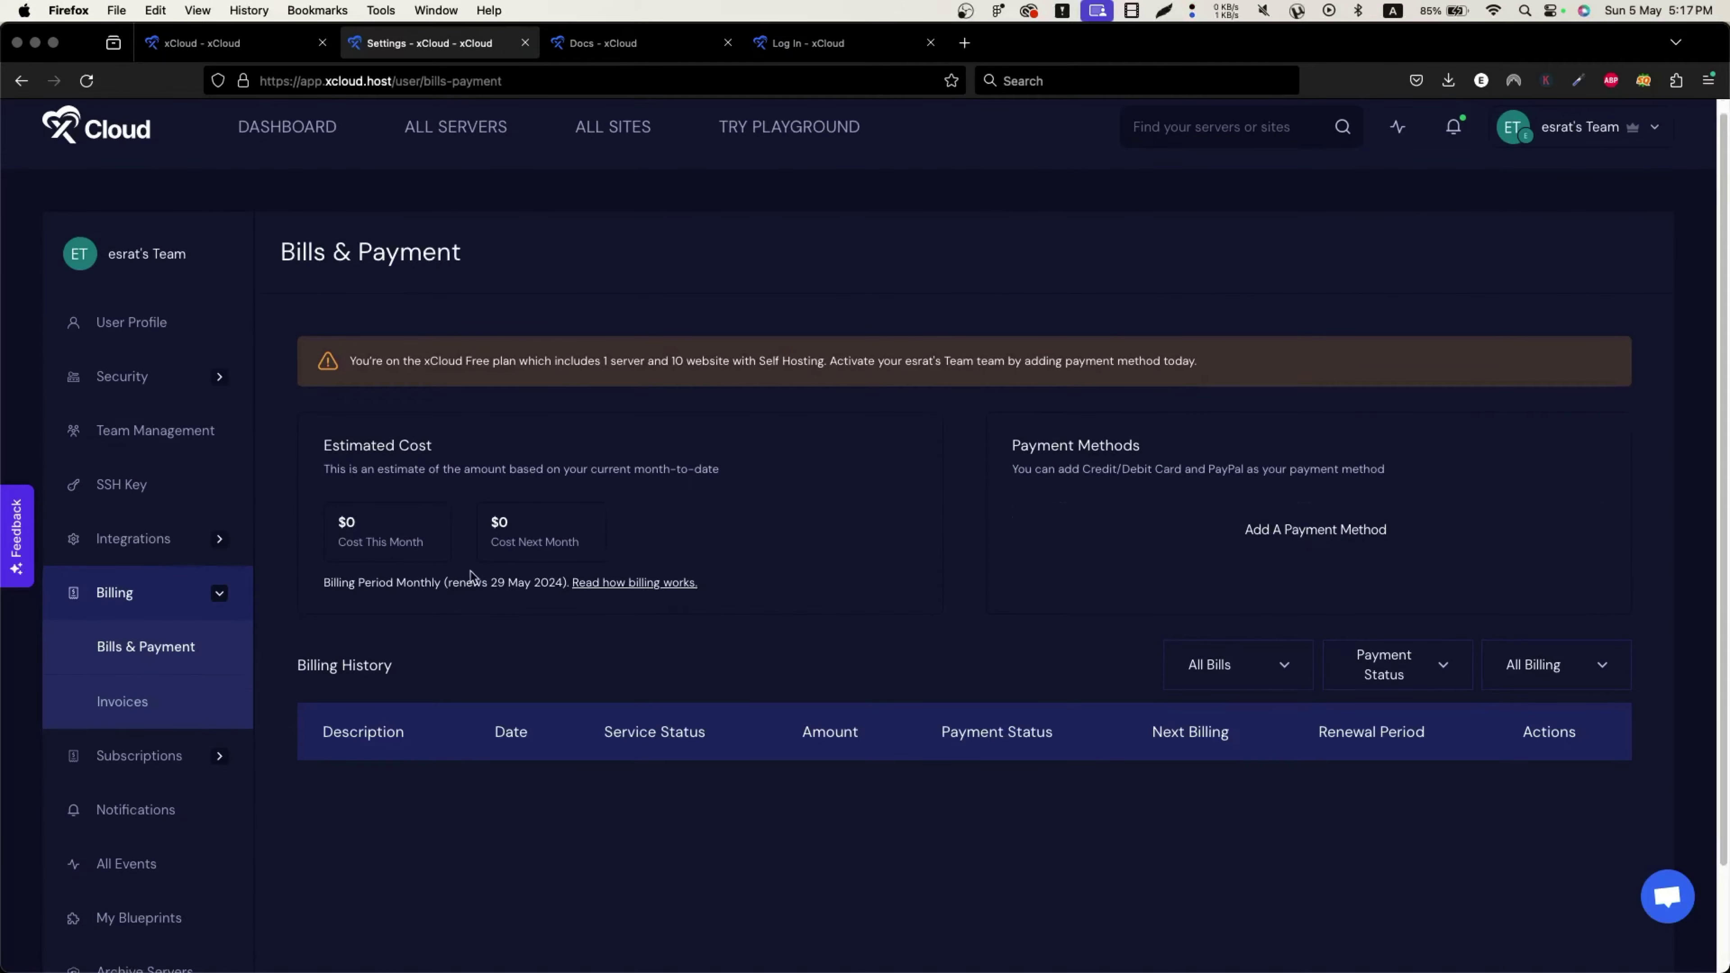
scroll(132, 762, "down", 1)
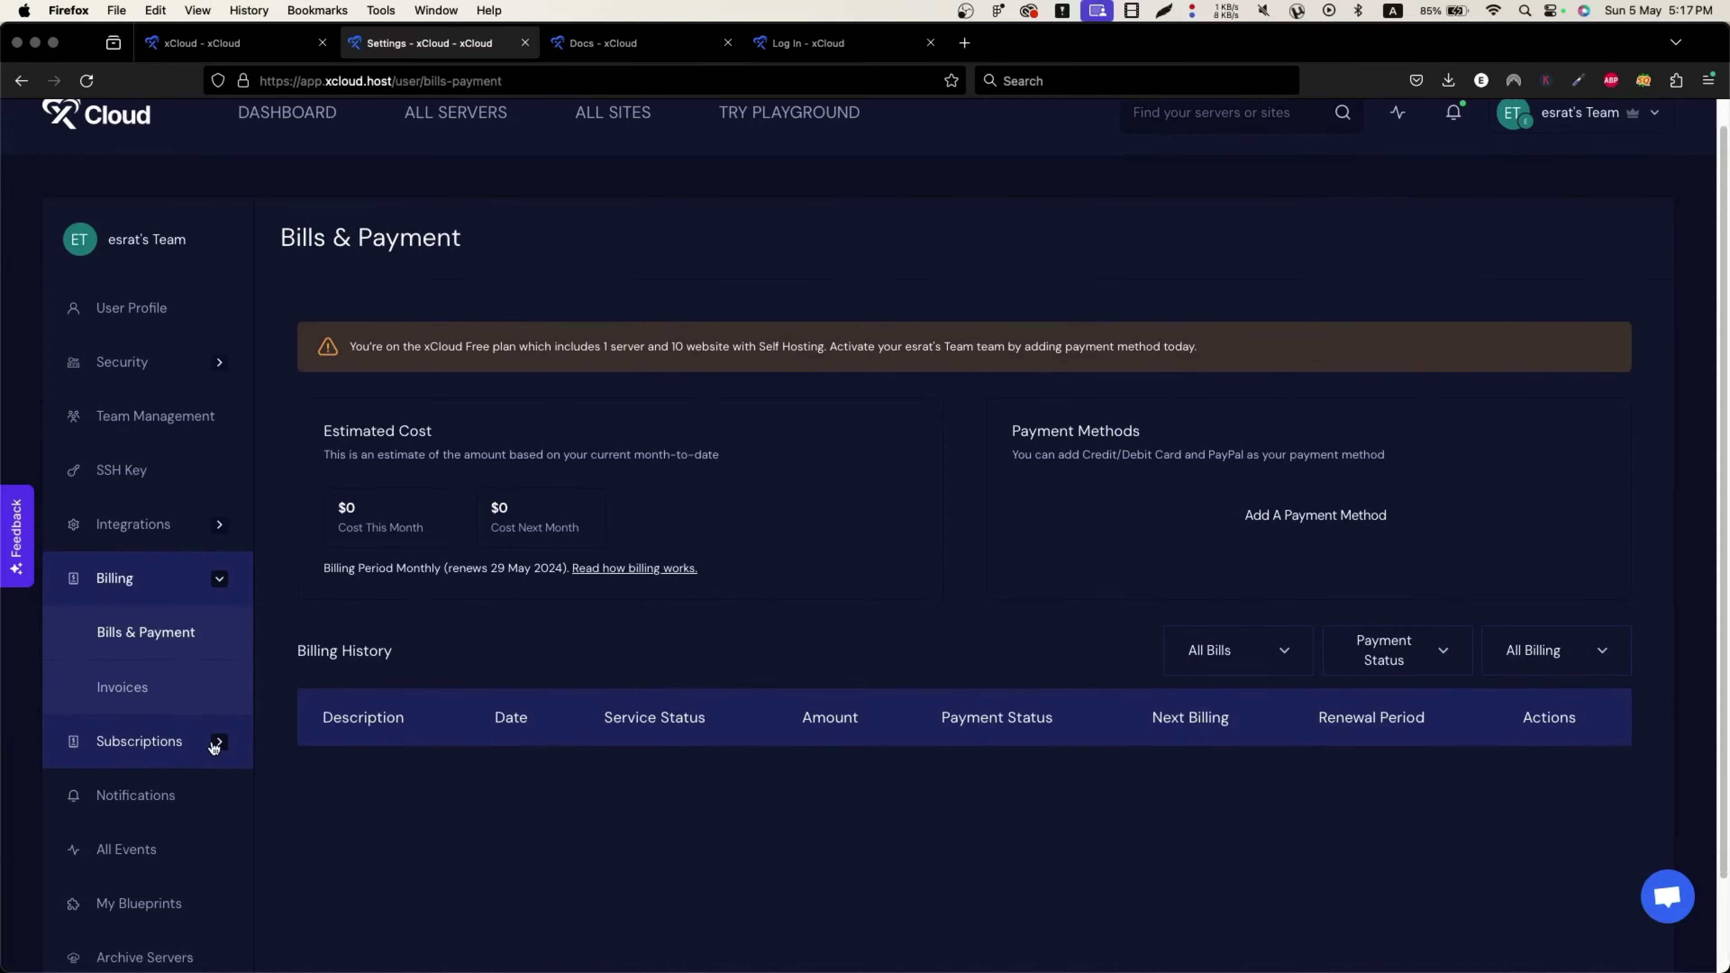
Step: Expand the Subscriptions options, look over the remaining account sections, and open My Blueprints
left_click(135, 749)
scroll(168, 789, "down", 3)
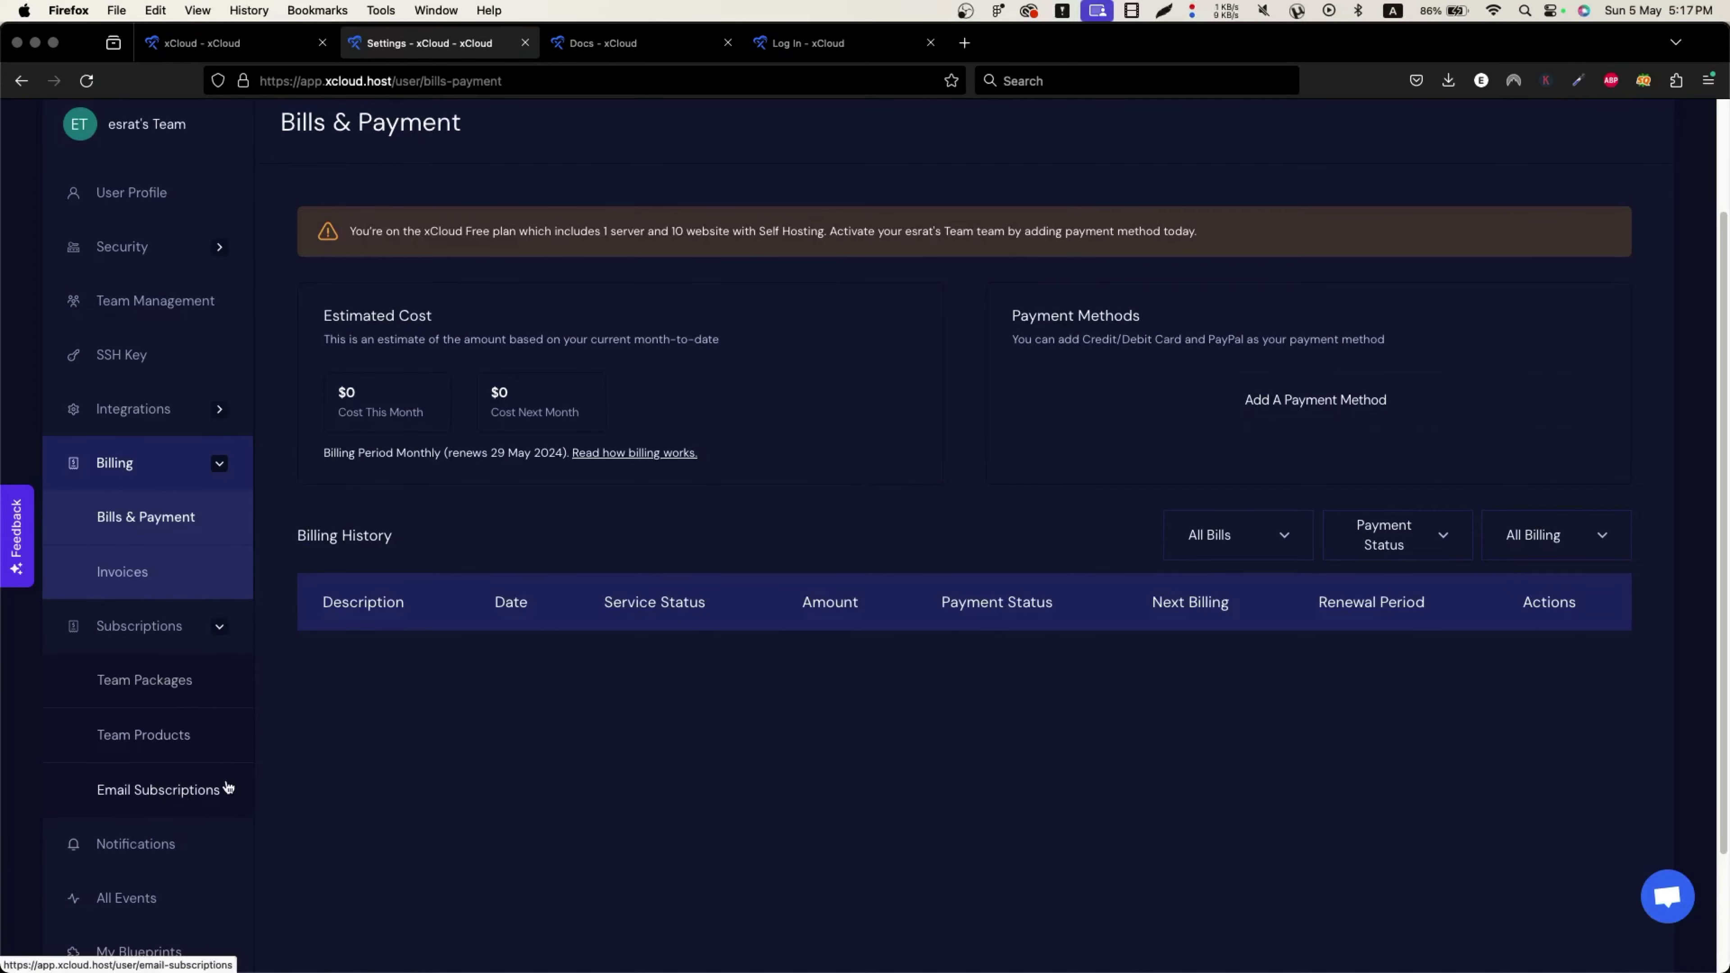
scroll(228, 788, "down", 3)
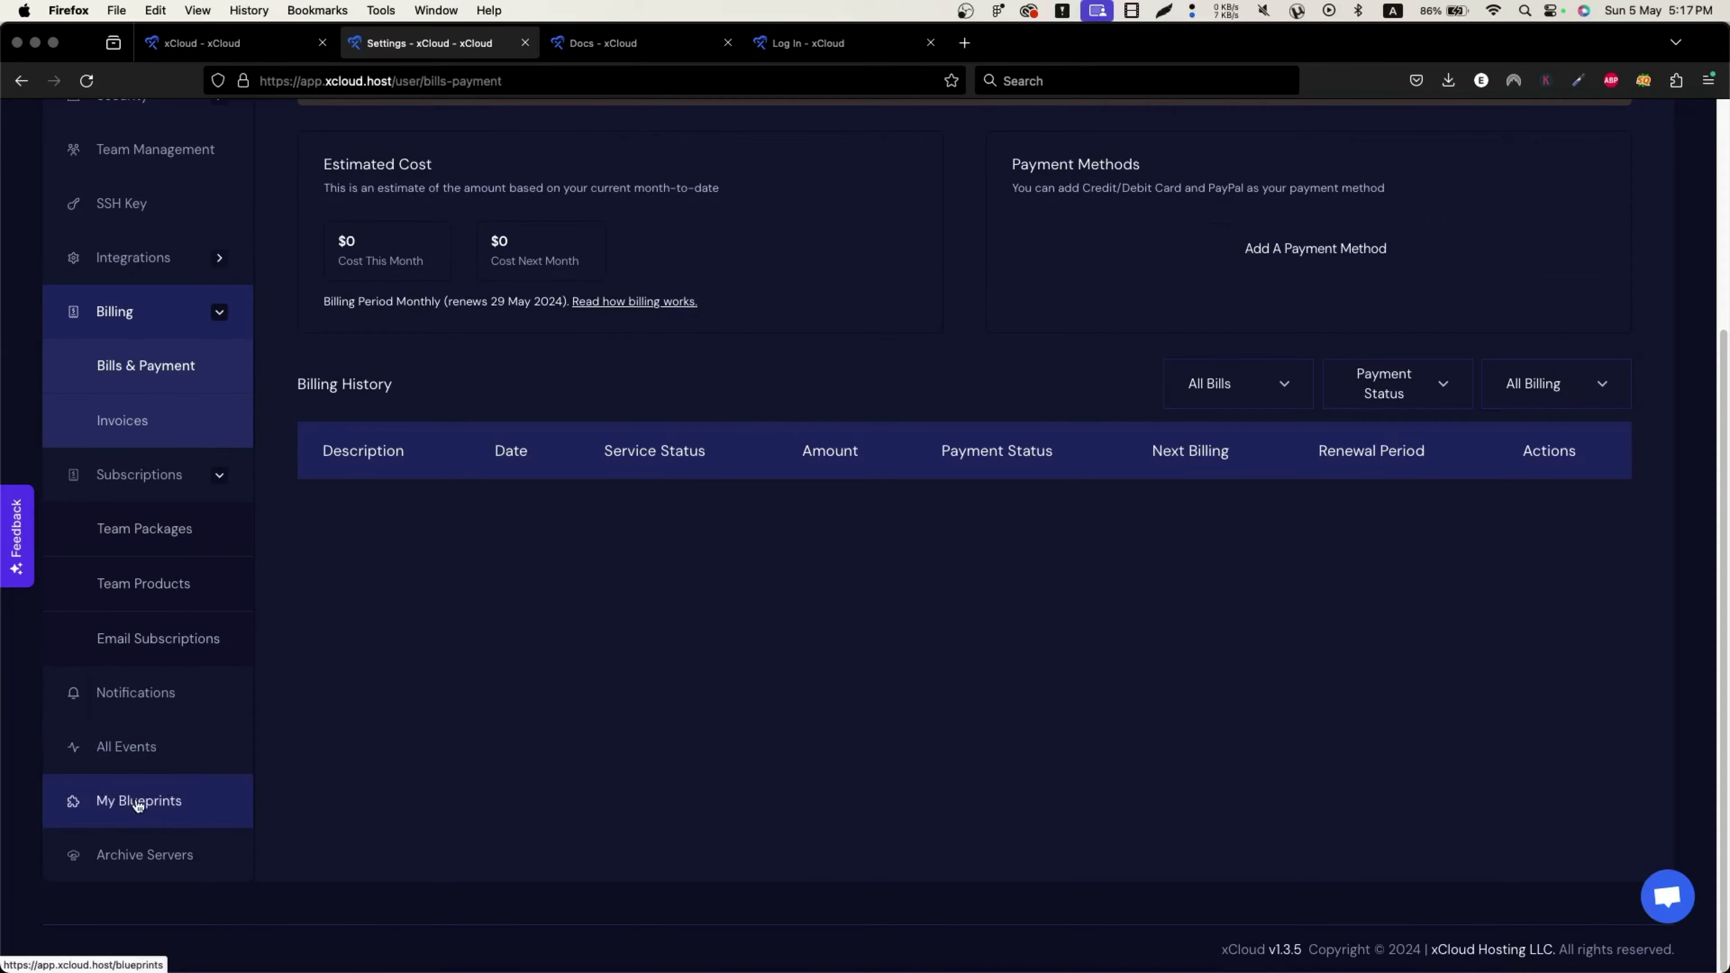
left_click(112, 805)
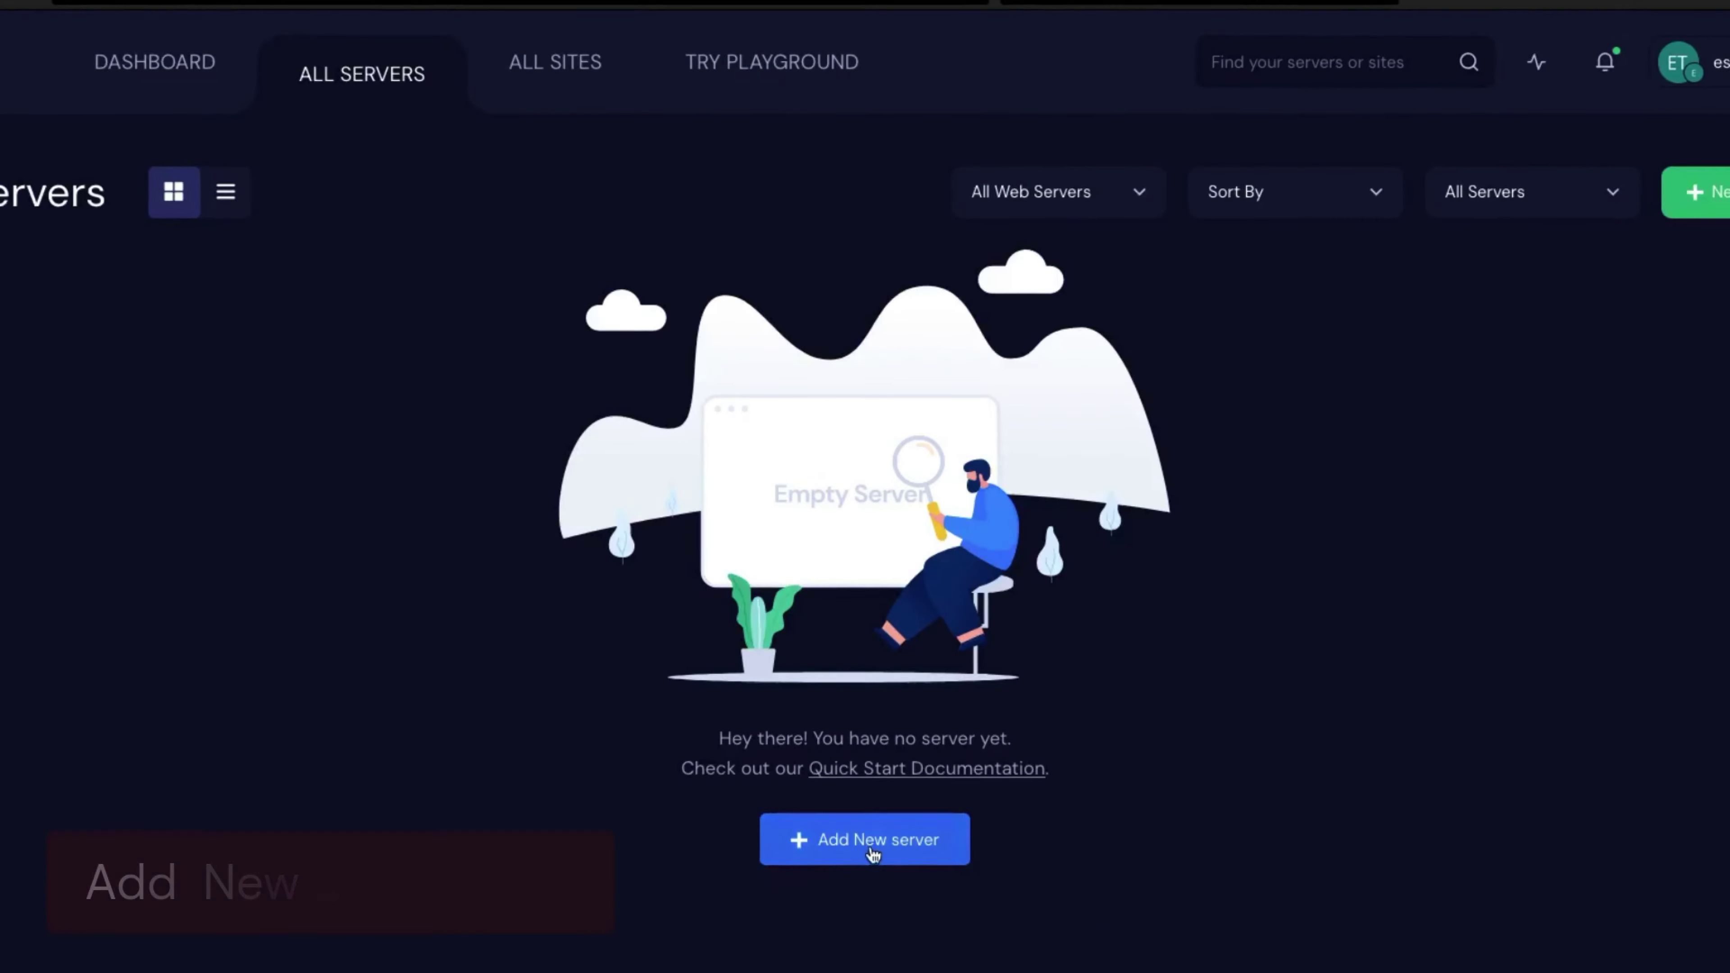
Step: Start adding a new server and examine the self-managed provider options and the xCloud managed hosting option
left_click(876, 833)
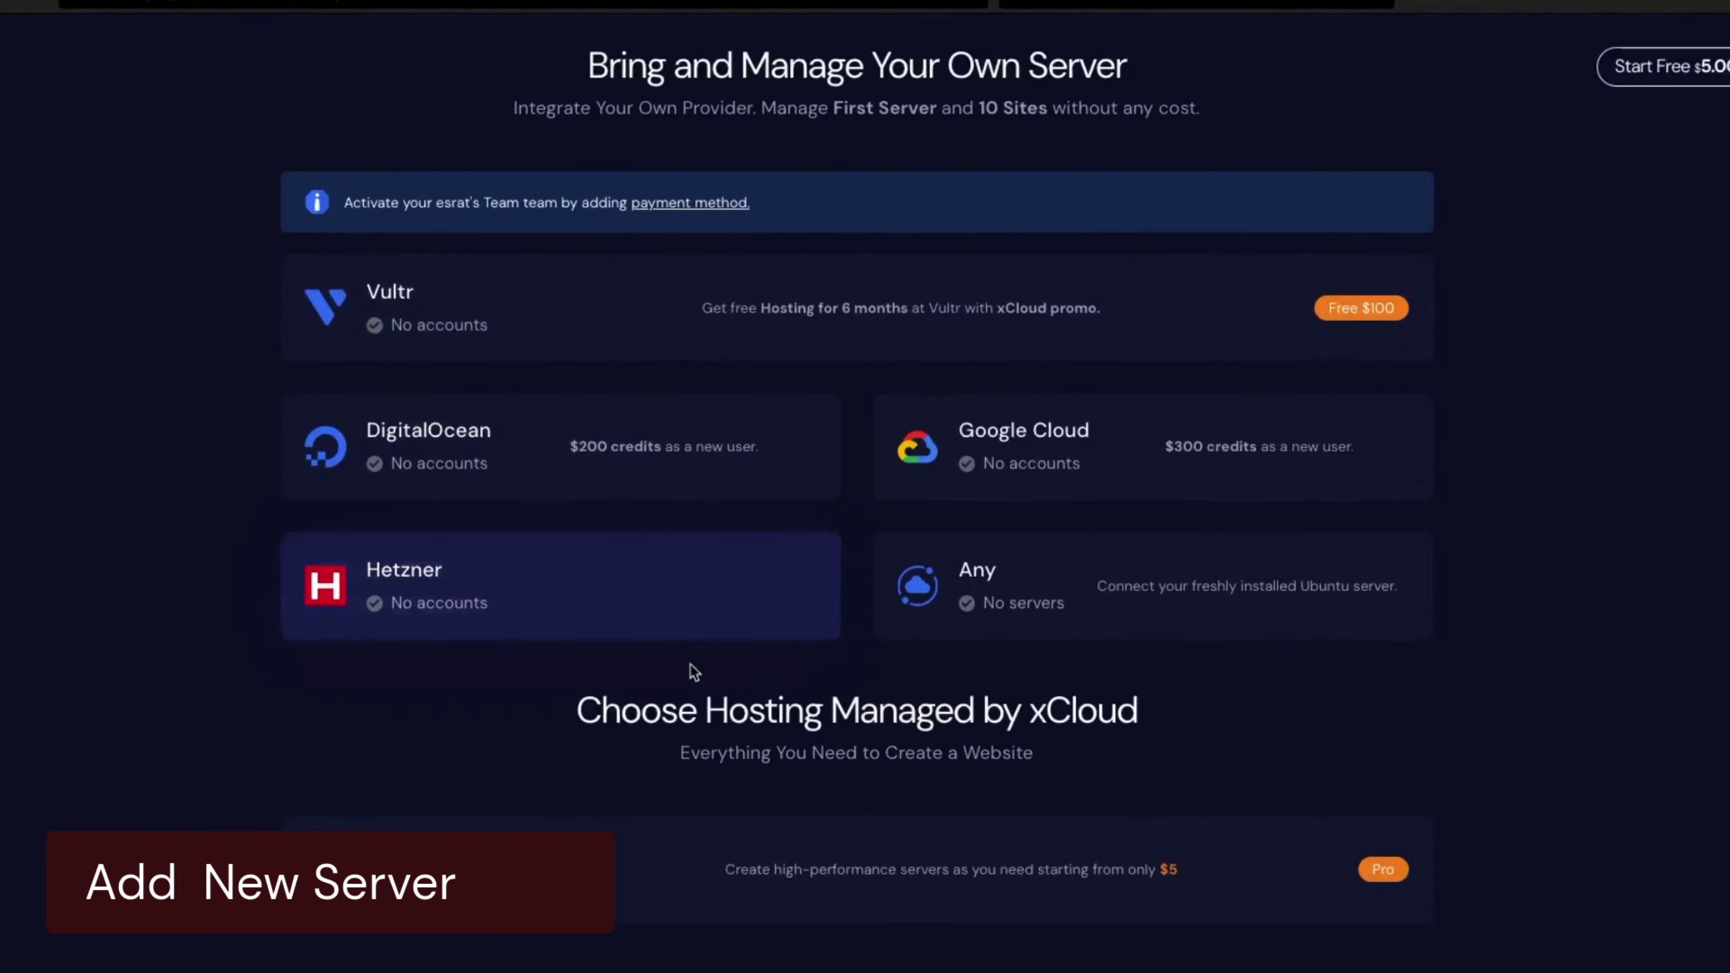
scroll(693, 672, "down", 1)
scroll(620, 590, "up", 3)
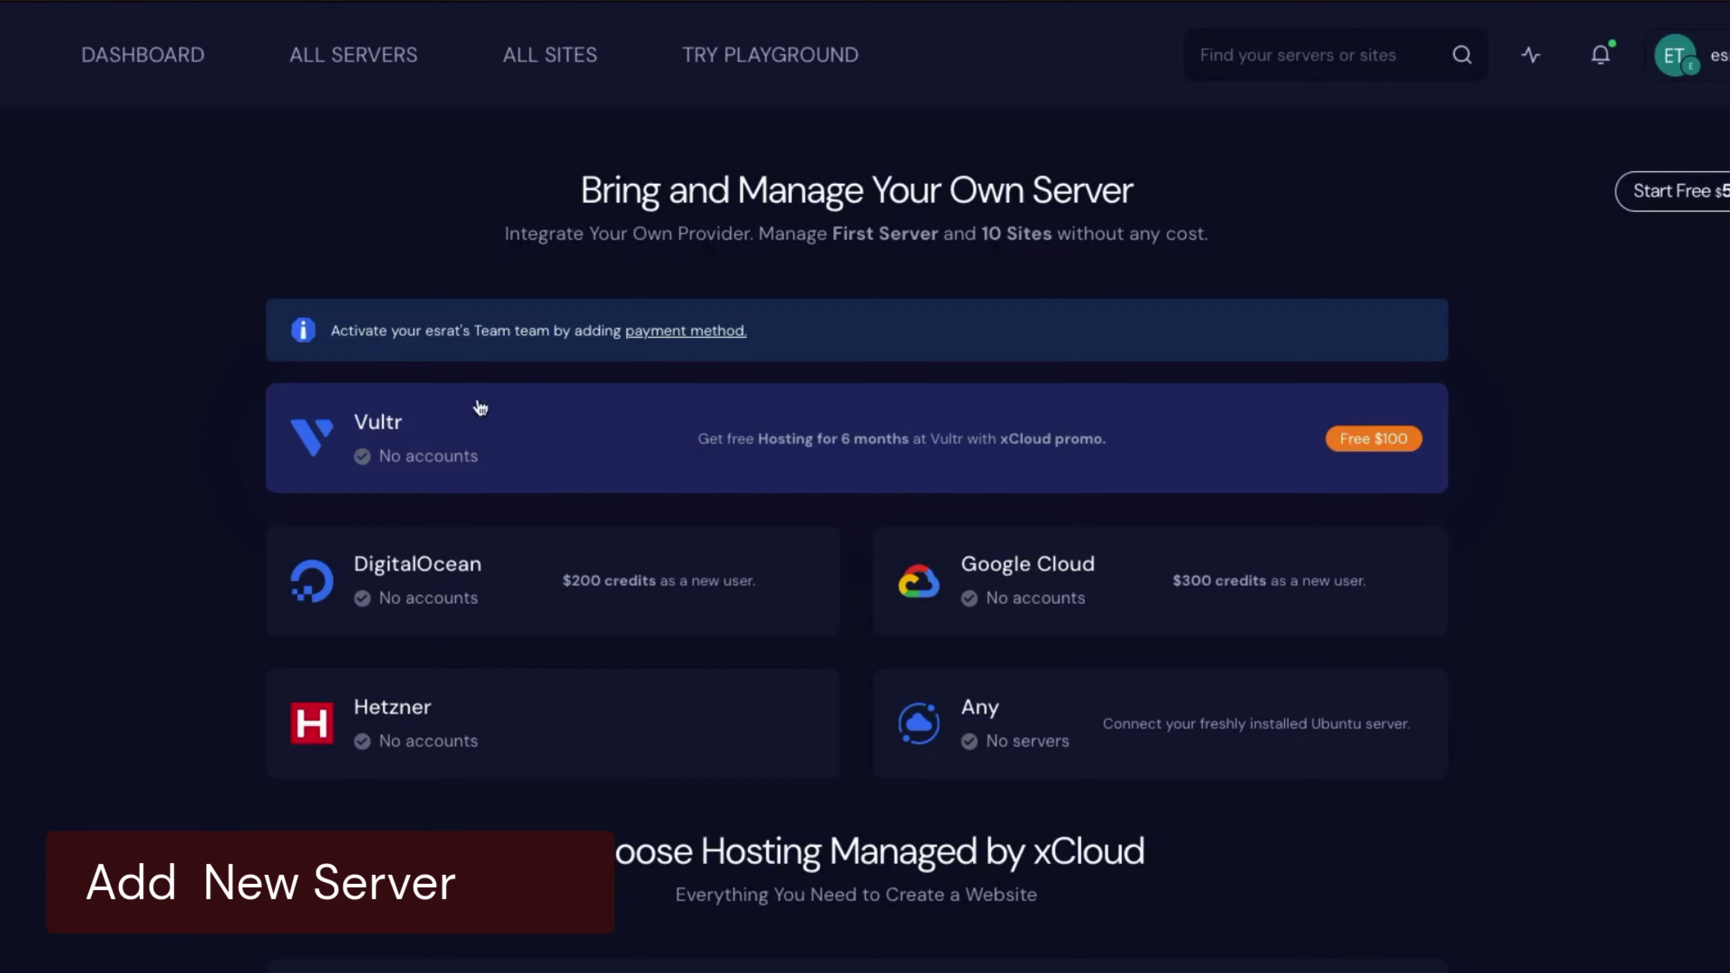
scroll(436, 563, "down", 1)
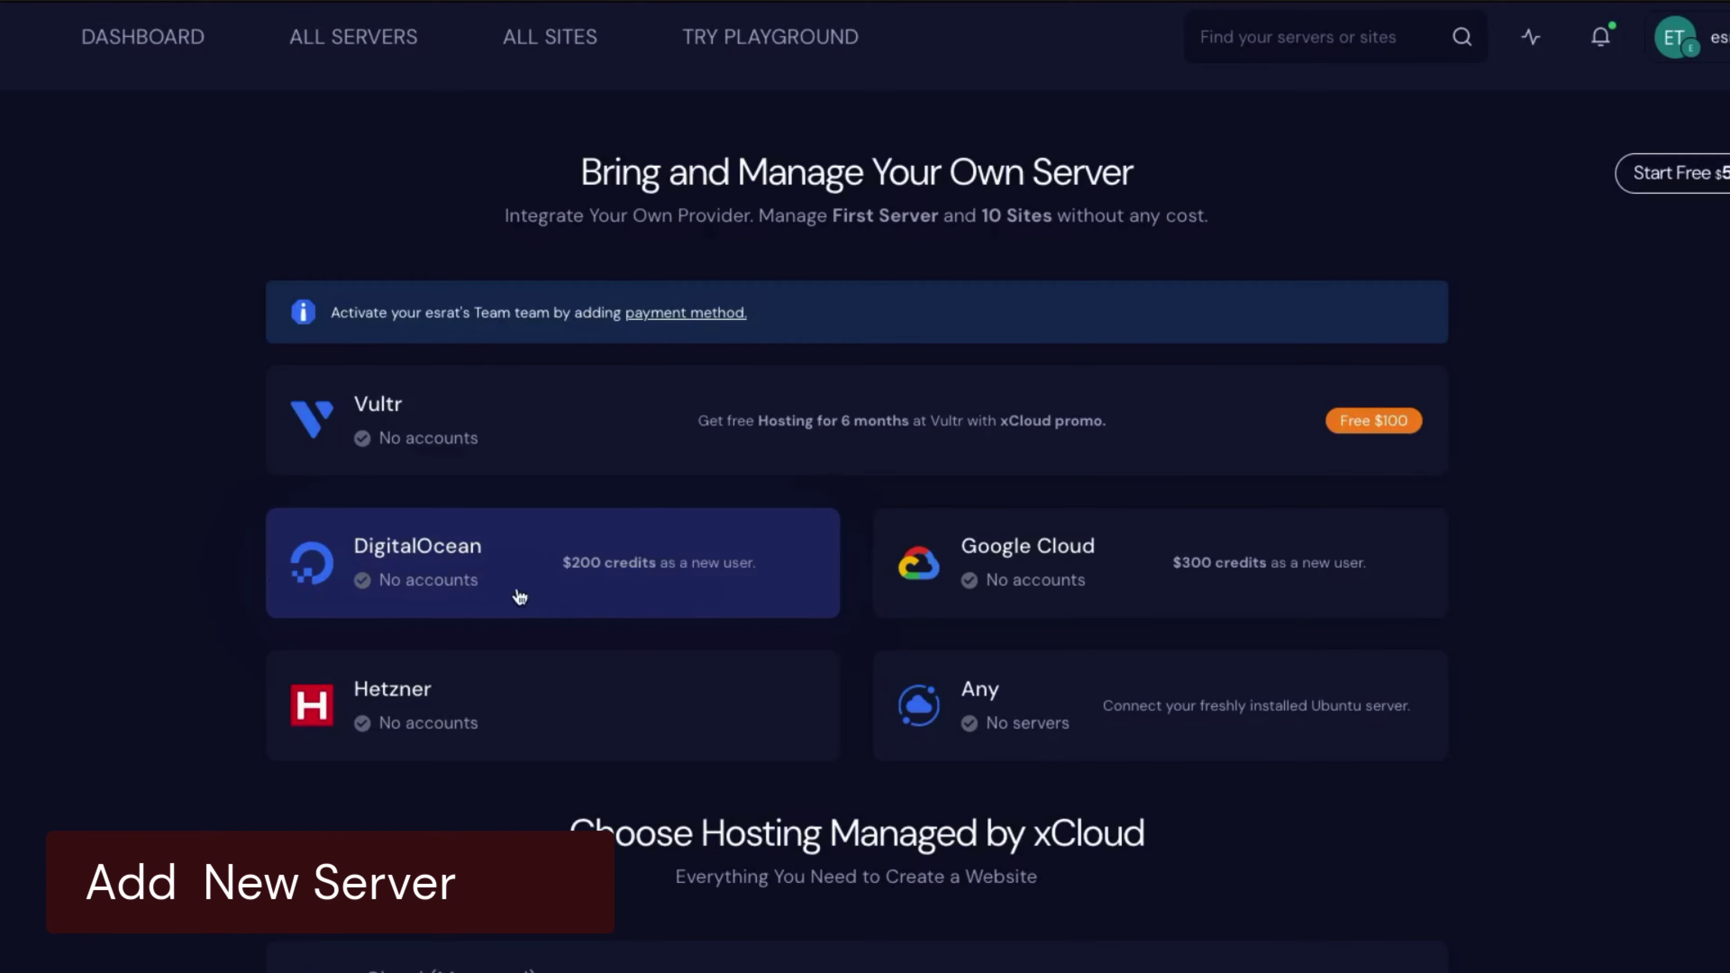
scroll(1067, 580, "down", 2)
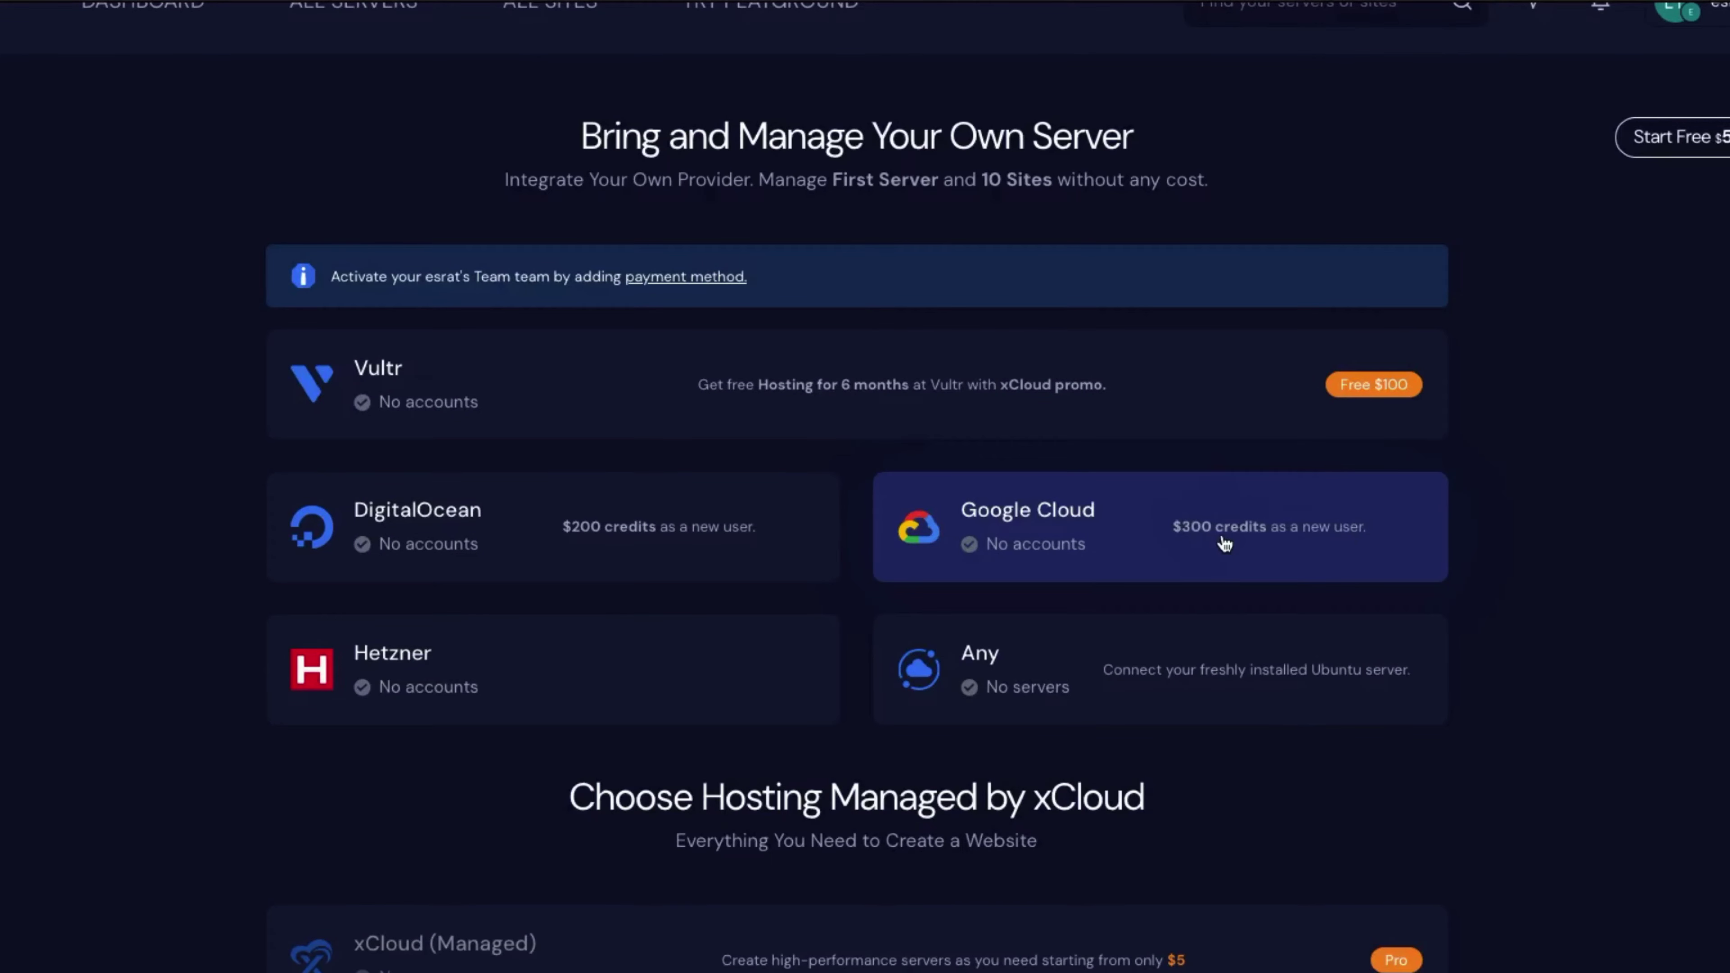
scroll(1107, 530, "down", 1)
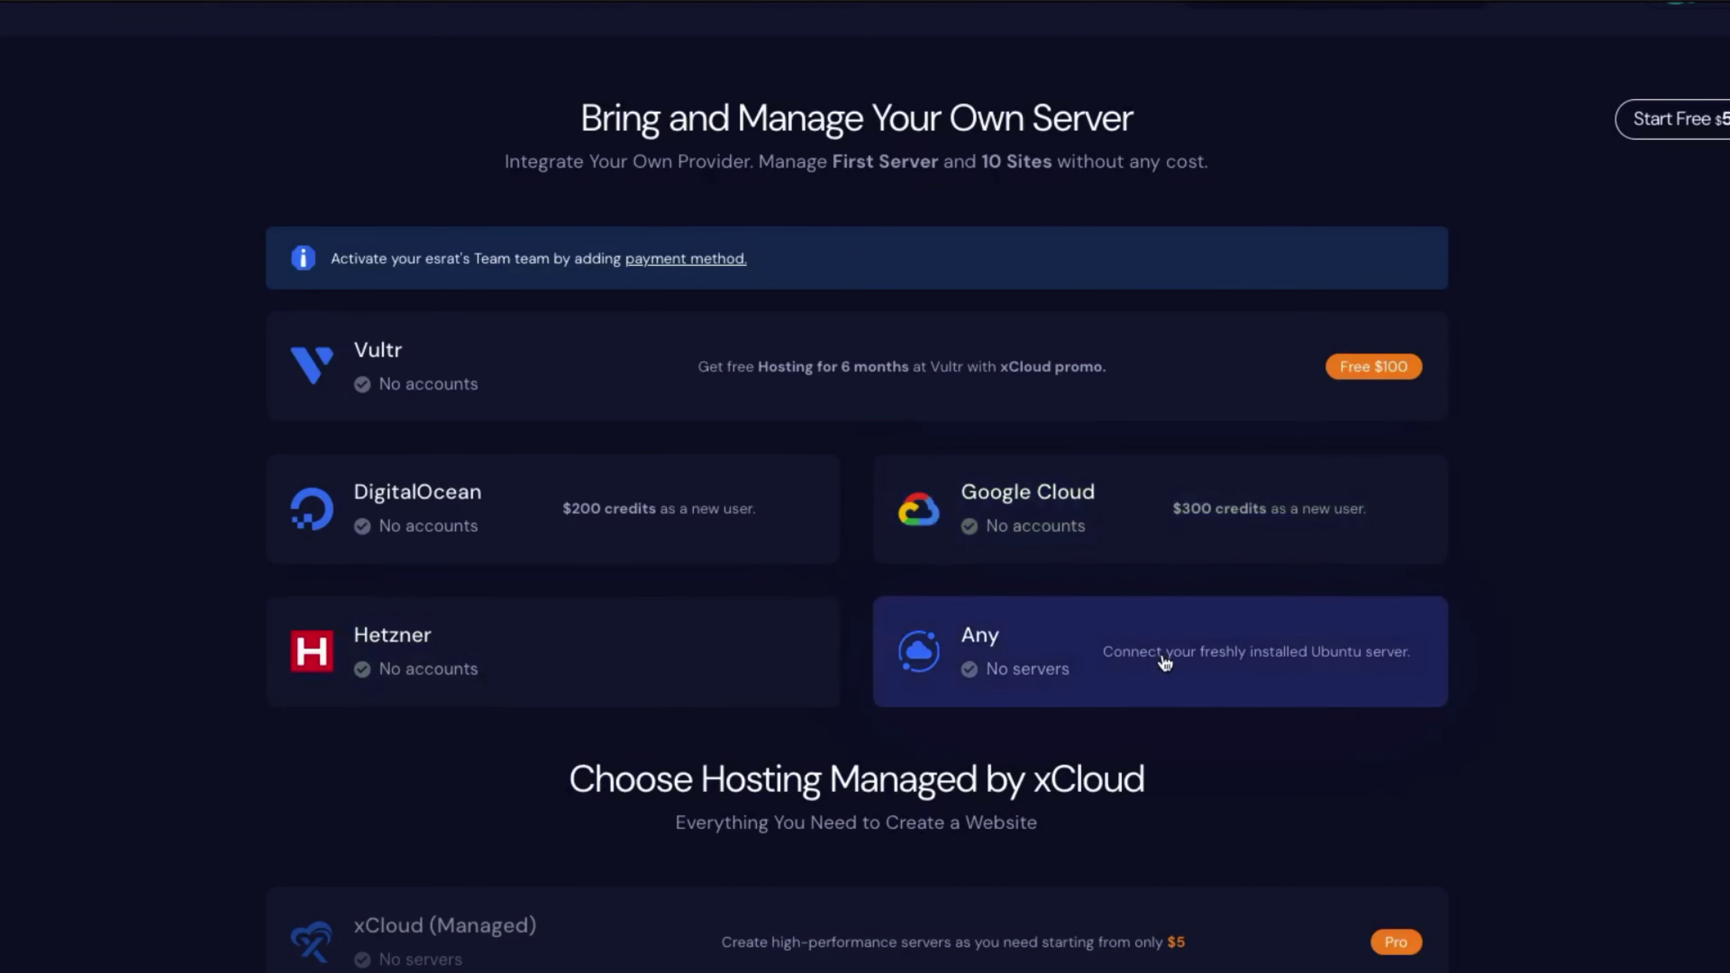
scroll(1032, 671, "down", 3)
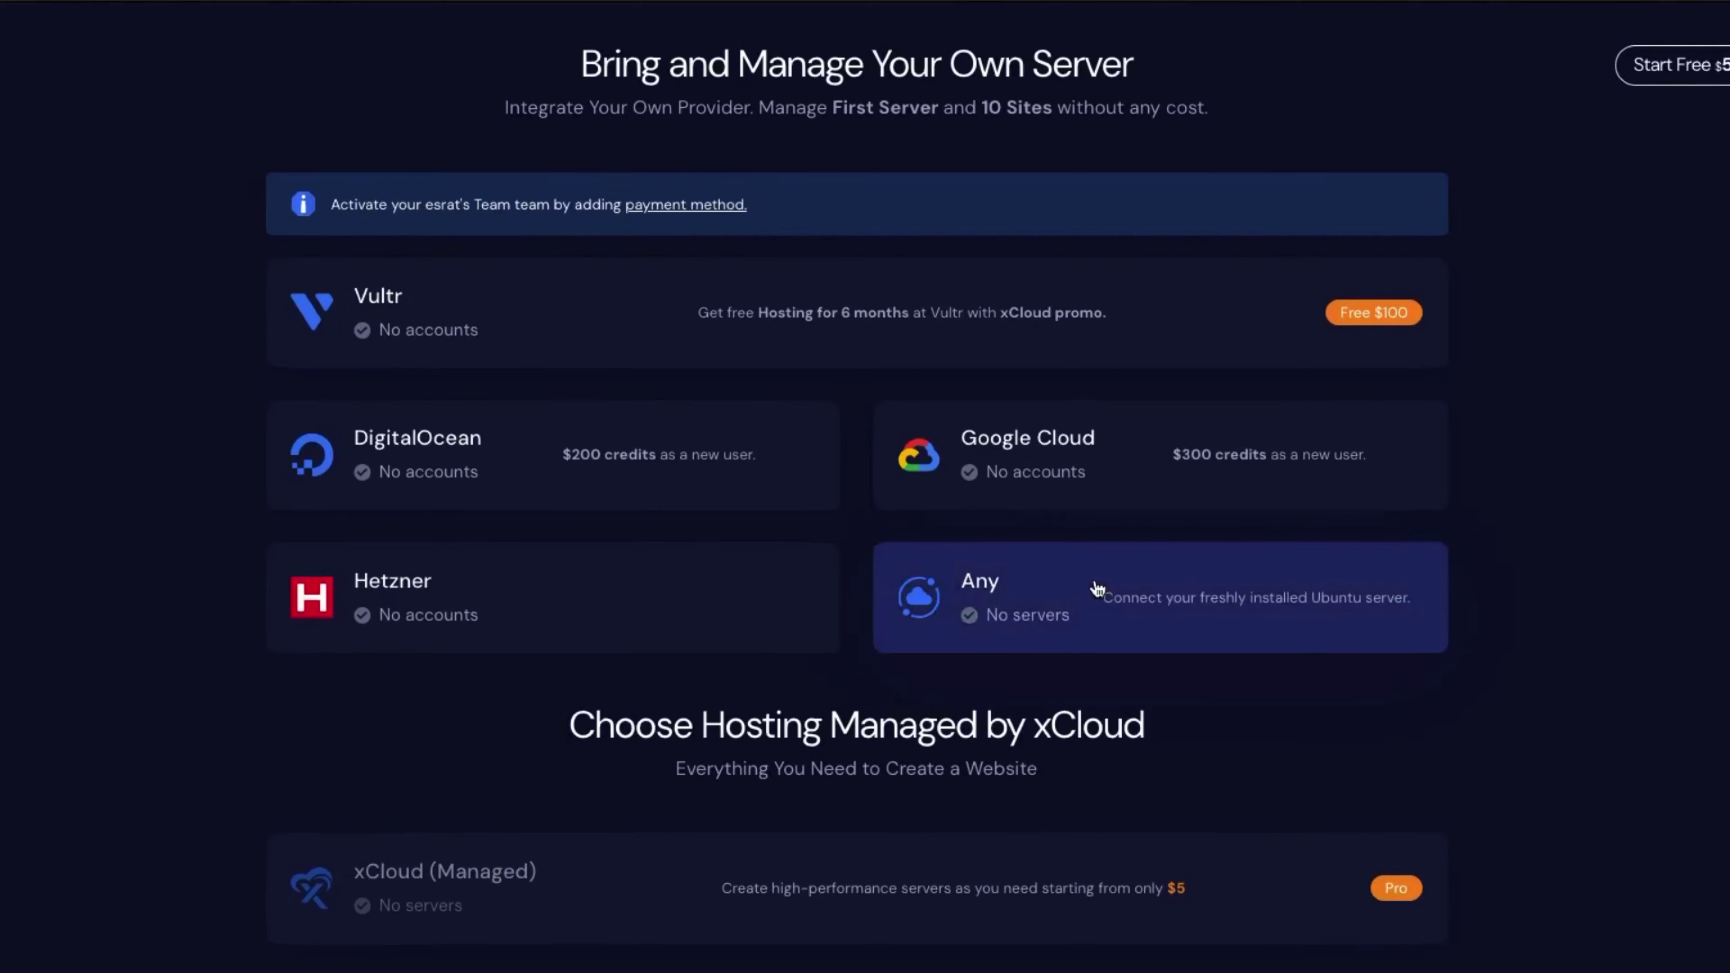
scroll(1097, 590, "down", 3)
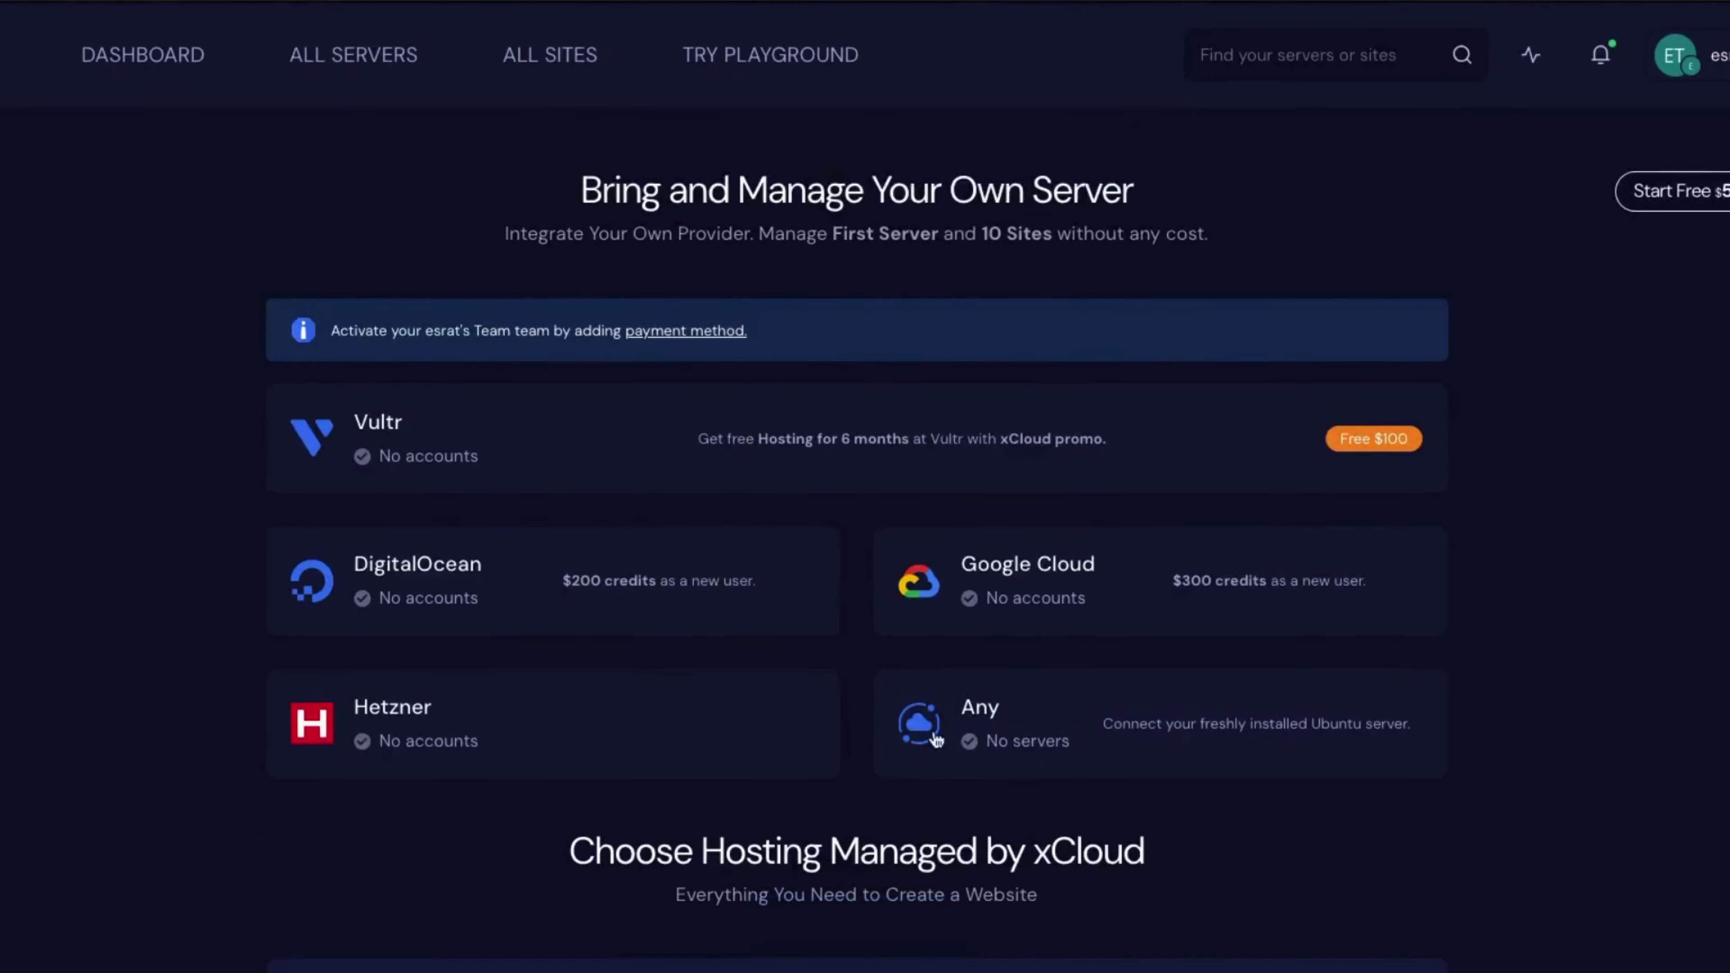
scroll(888, 823, "up", 3)
scroll(657, 947, "down", 3)
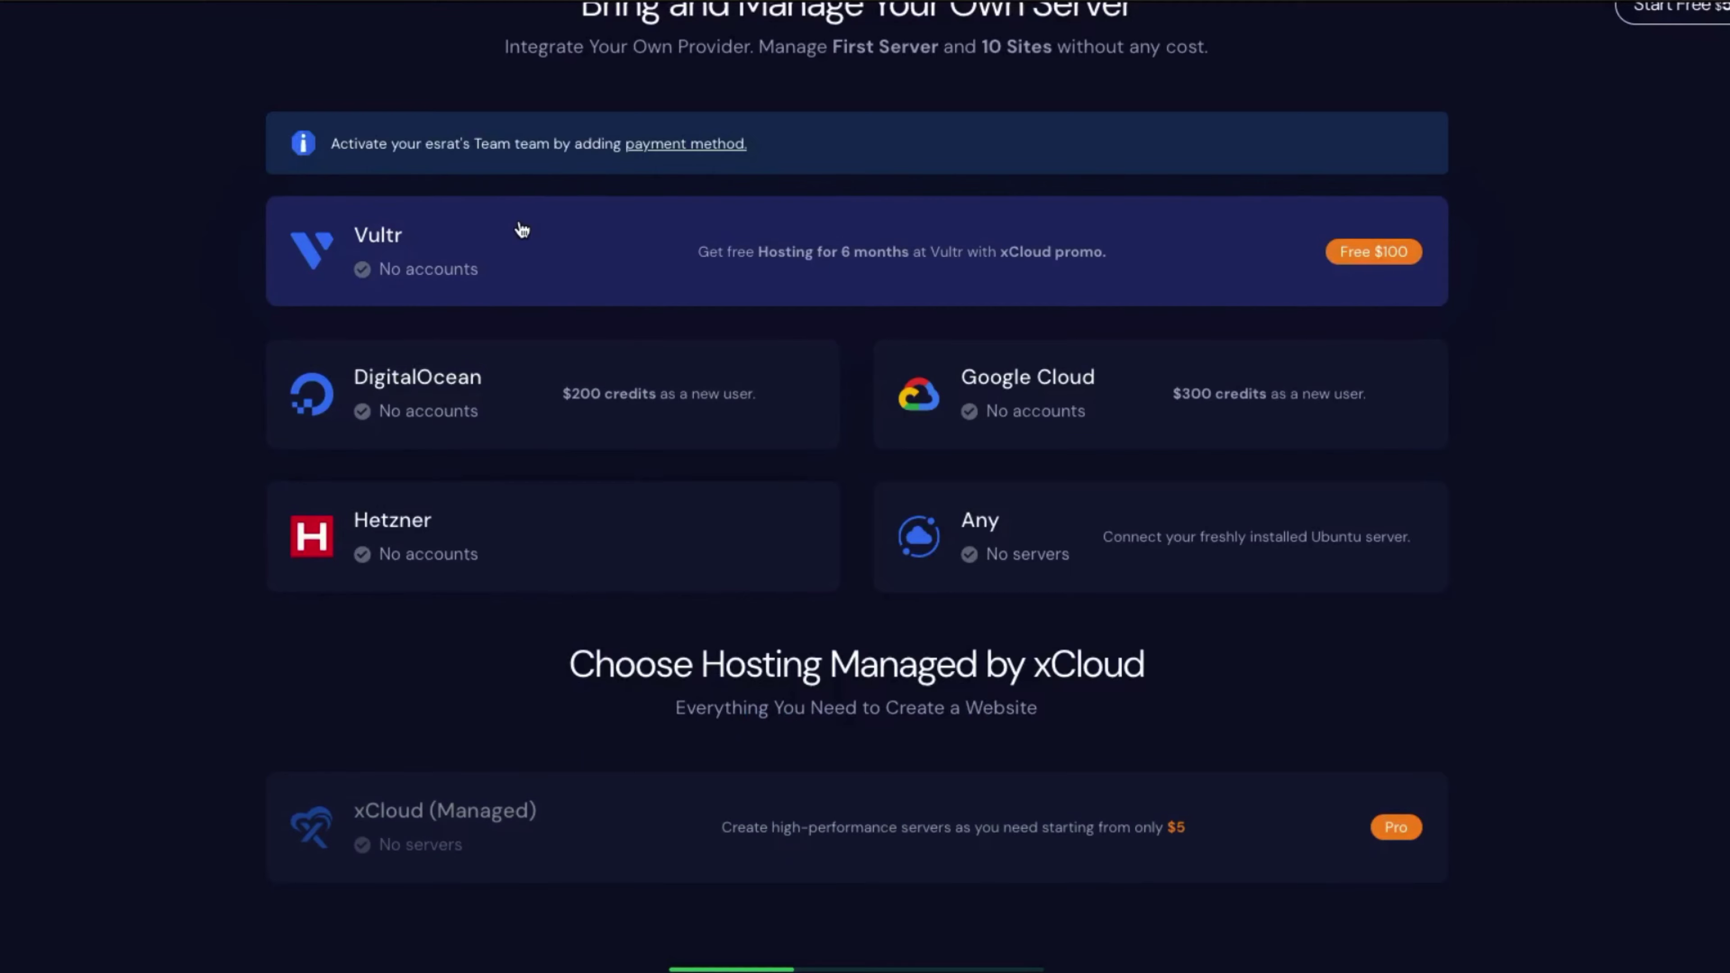
Step: Open the Vultr server setup, review its account, label and API key fields, and return to the provider list
left_click(522, 230)
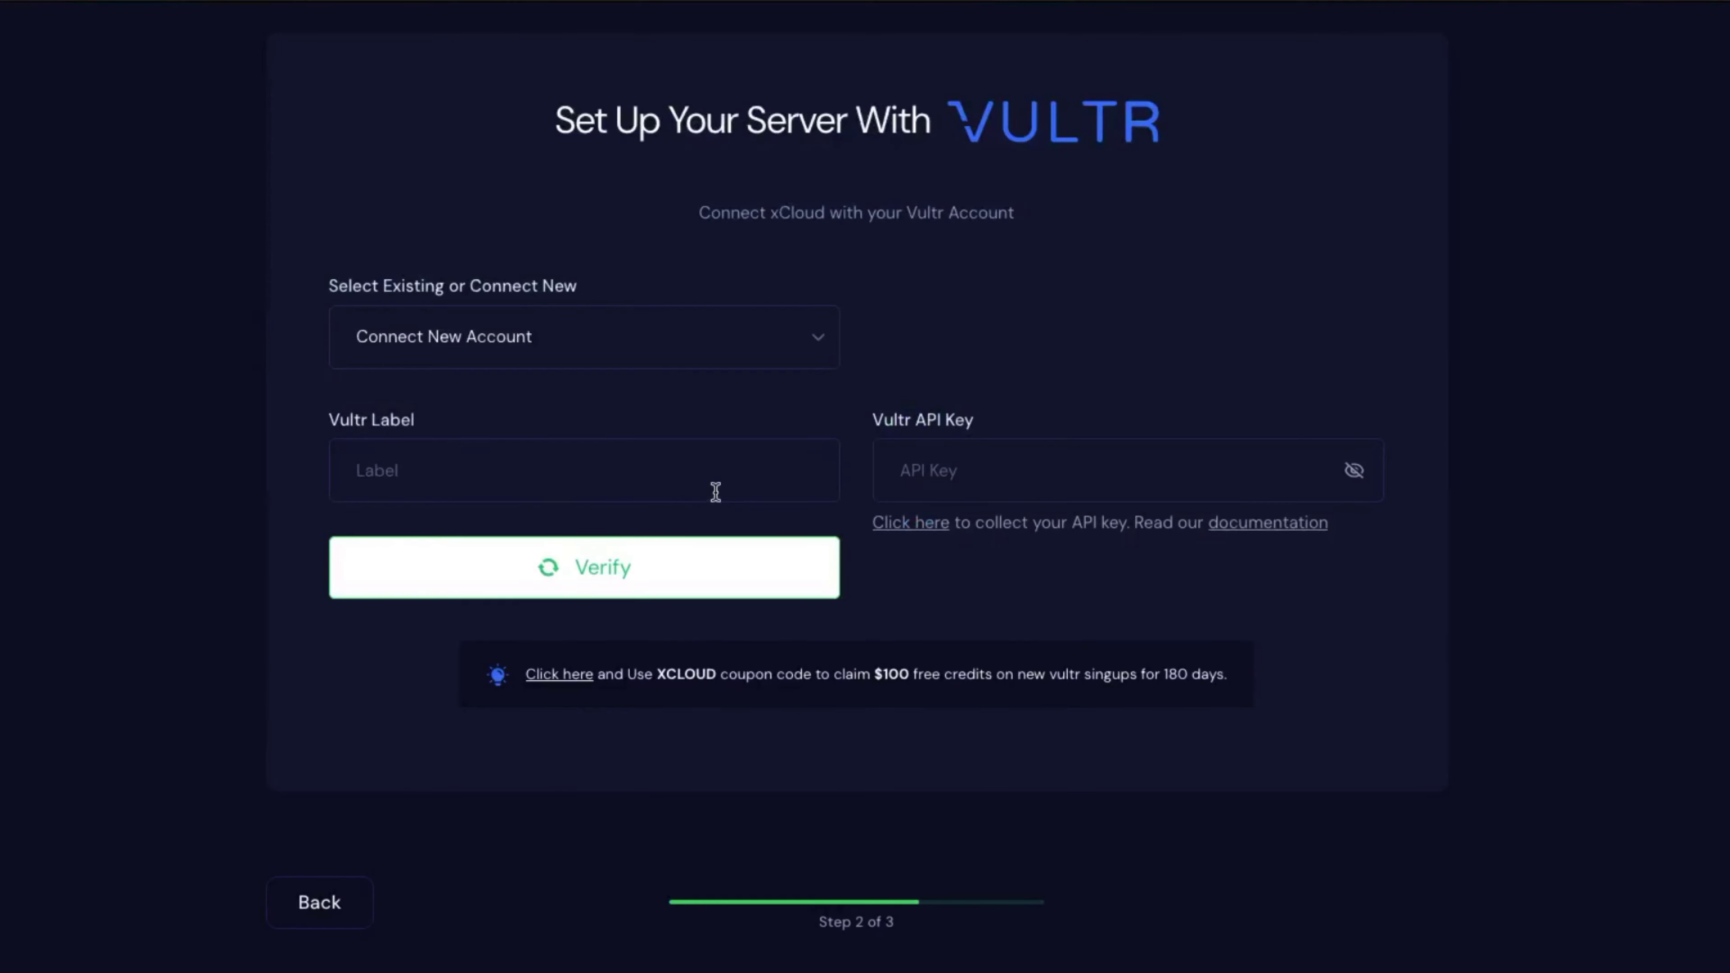
left_click(498, 338)
left_click(685, 402)
left_click(952, 460)
left_click(414, 483)
left_click(1429, 830)
key("alt+Left")
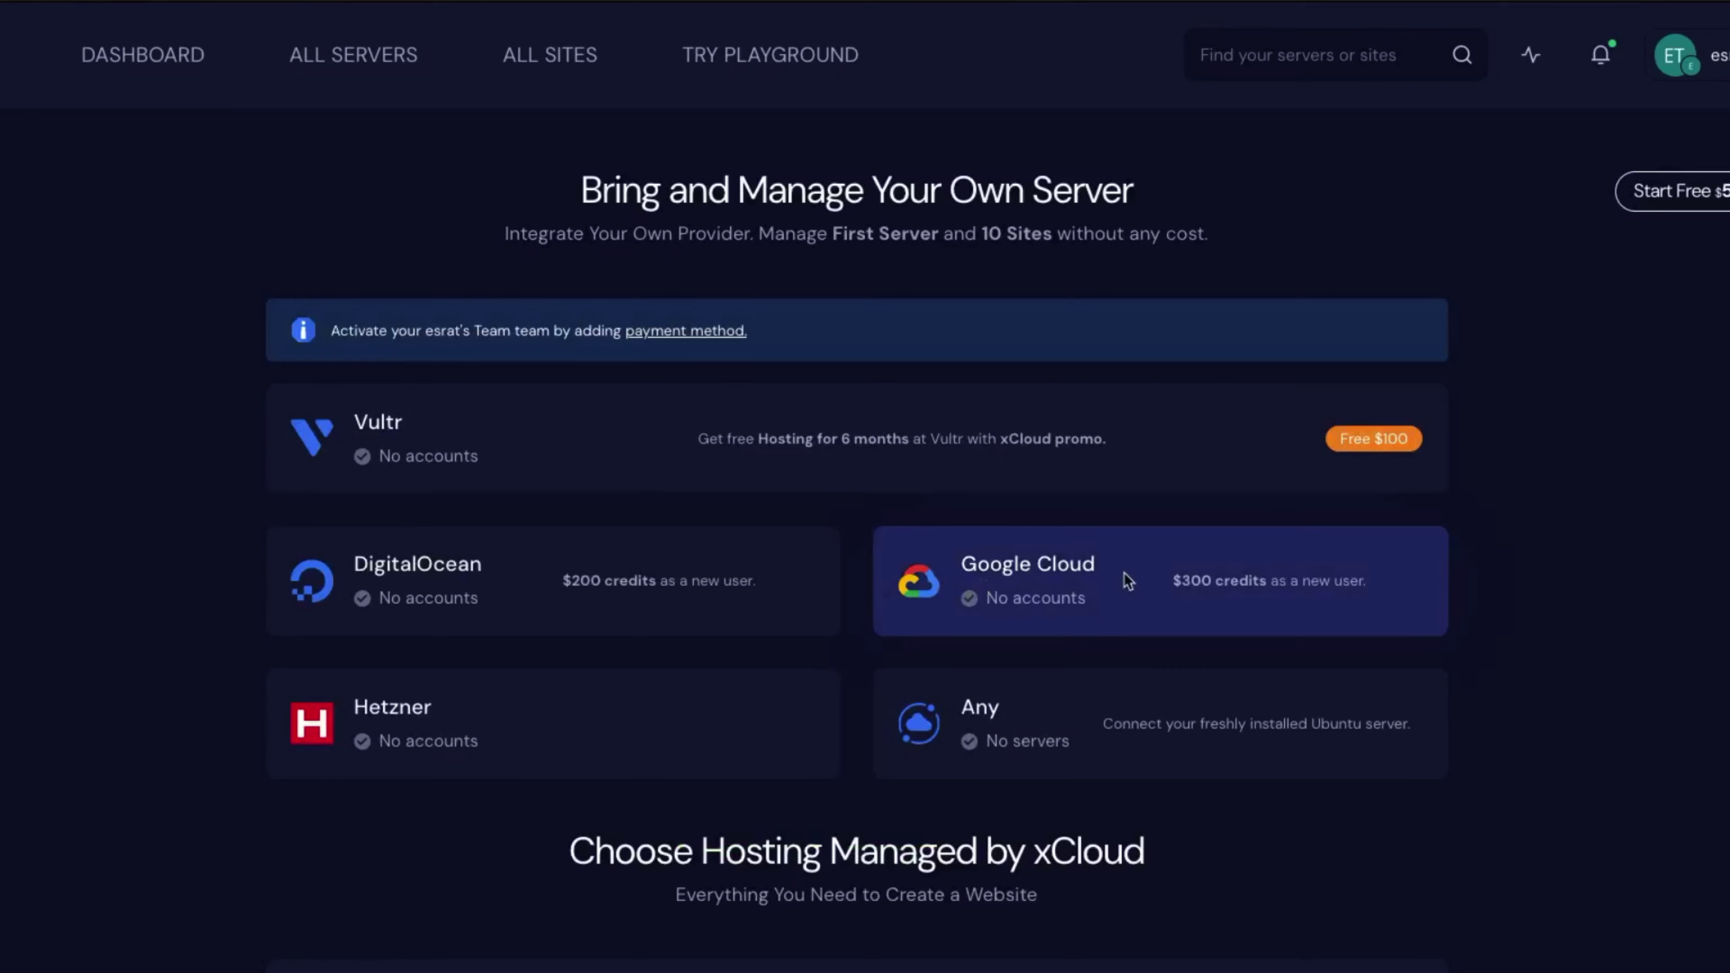
Step: Review the Google Cloud server setup form, including JSON upload, region and web server options, and open the Hetzner setup
left_click(1127, 580)
scroll(1525, 668, "down", 2)
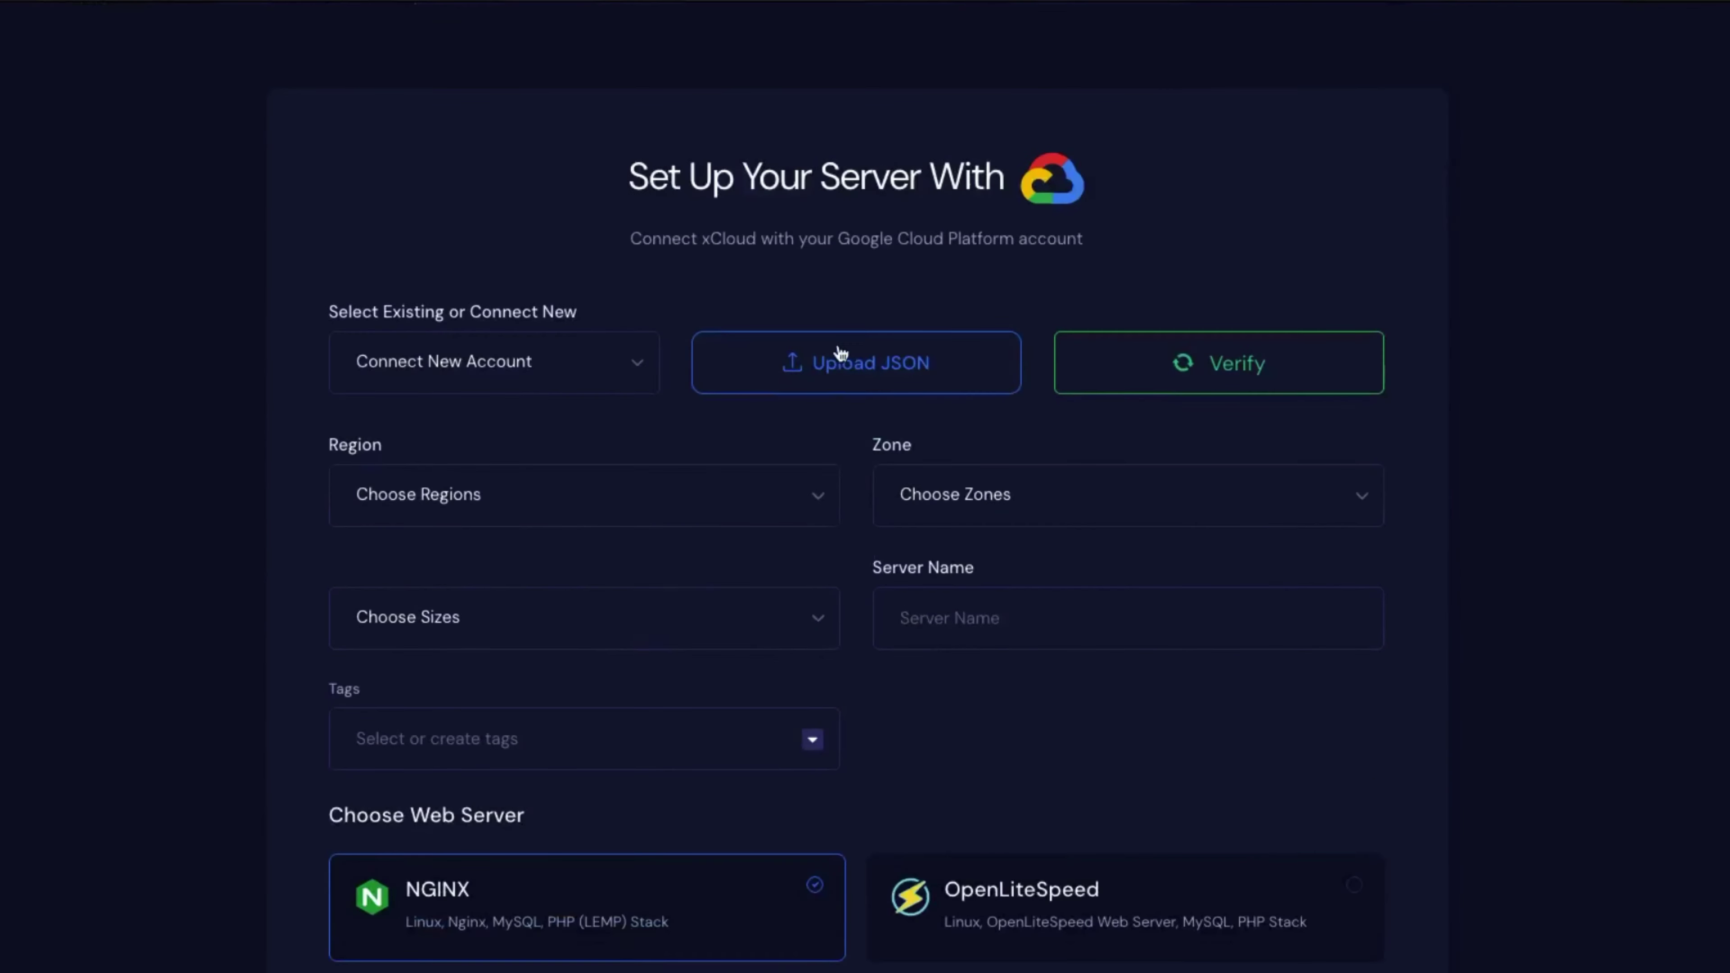
scroll(1244, 664, "down", 1)
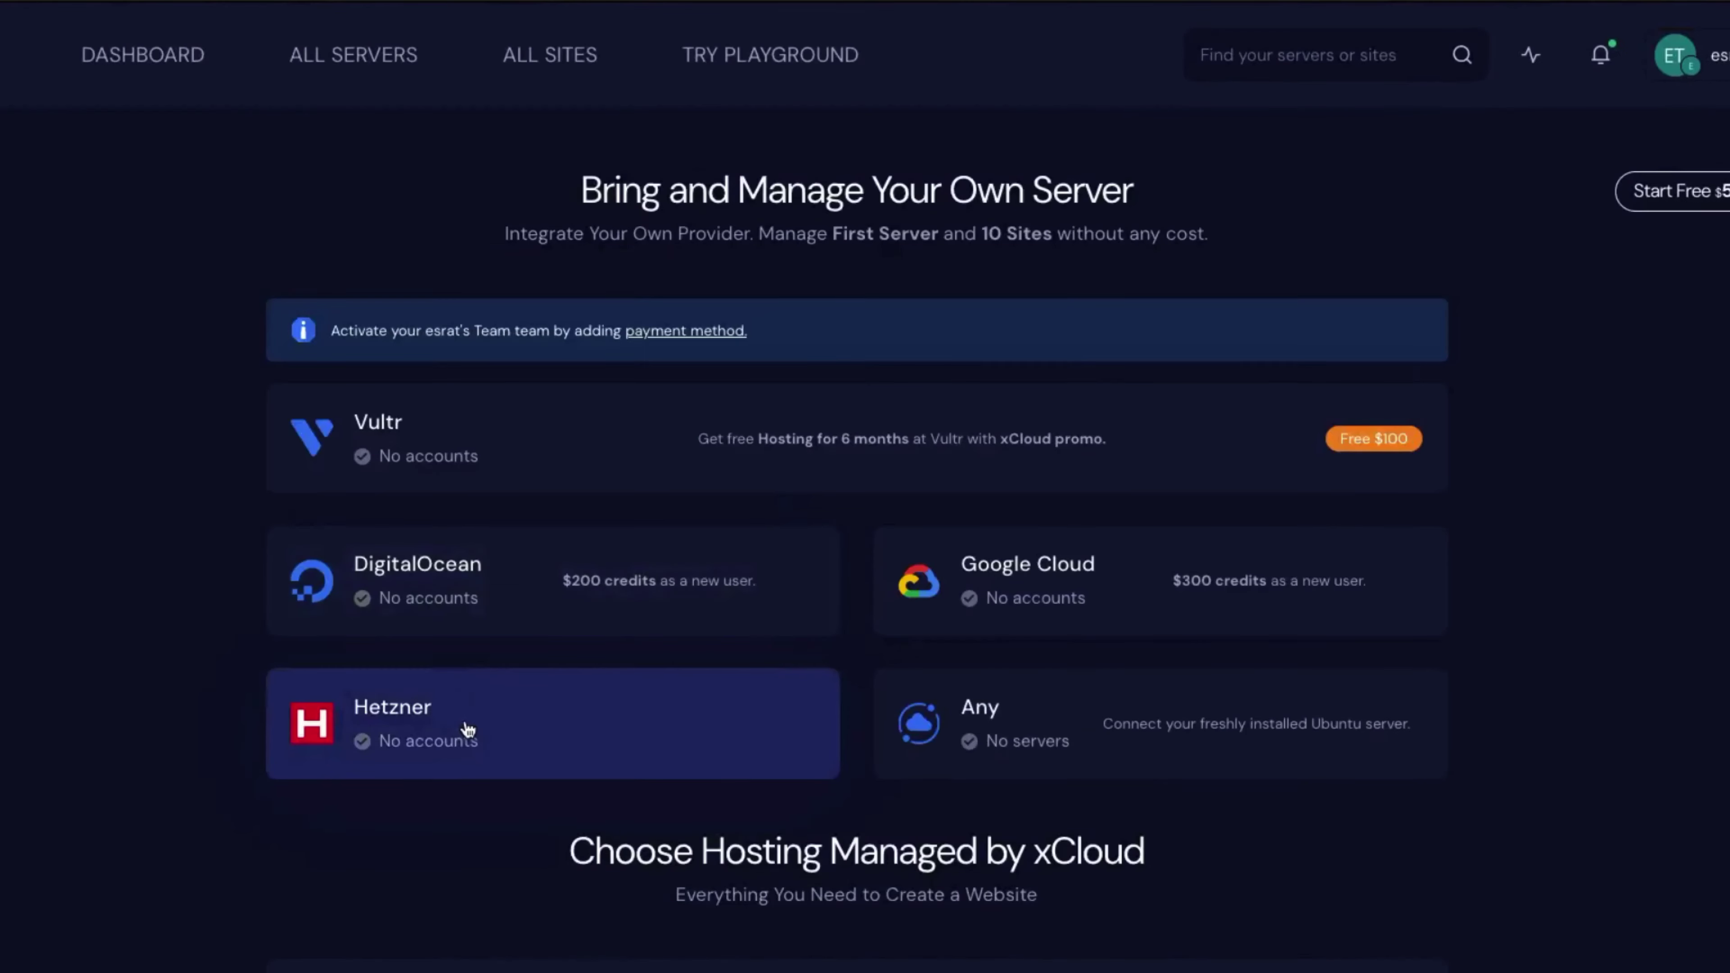
left_click(468, 709)
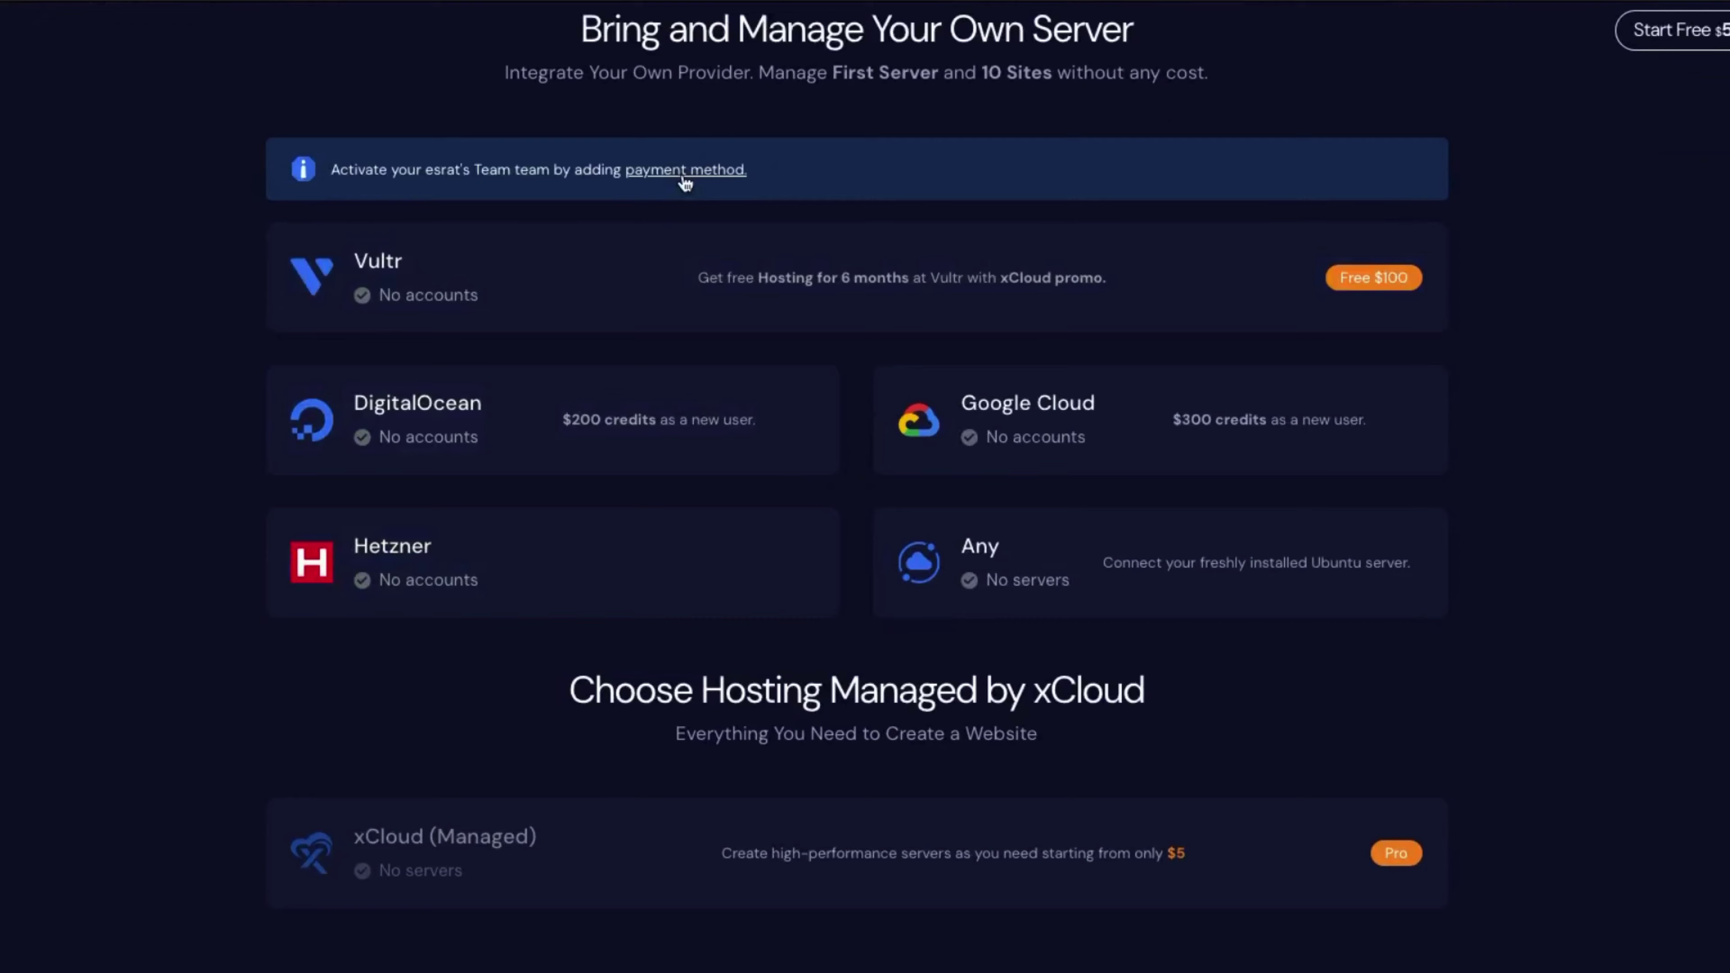
Step: Go to Bills & Payment from the team activation notice and start adding a credit/debit card as payment method
left_click(685, 171)
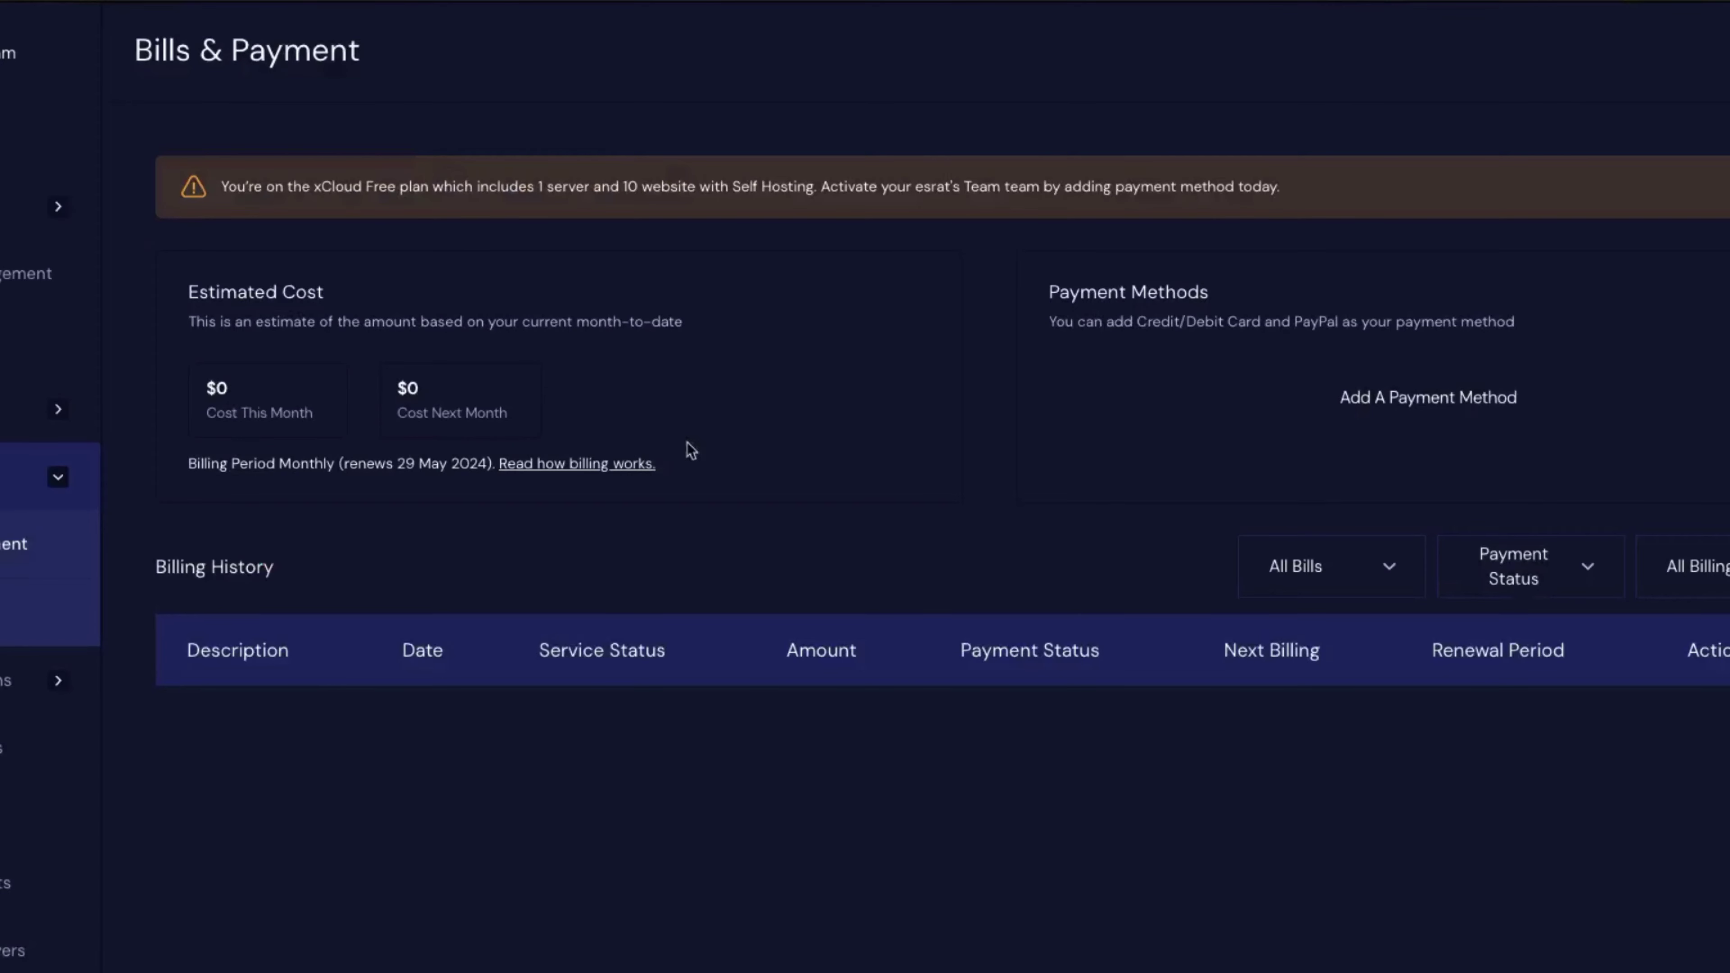
left_click(1348, 407)
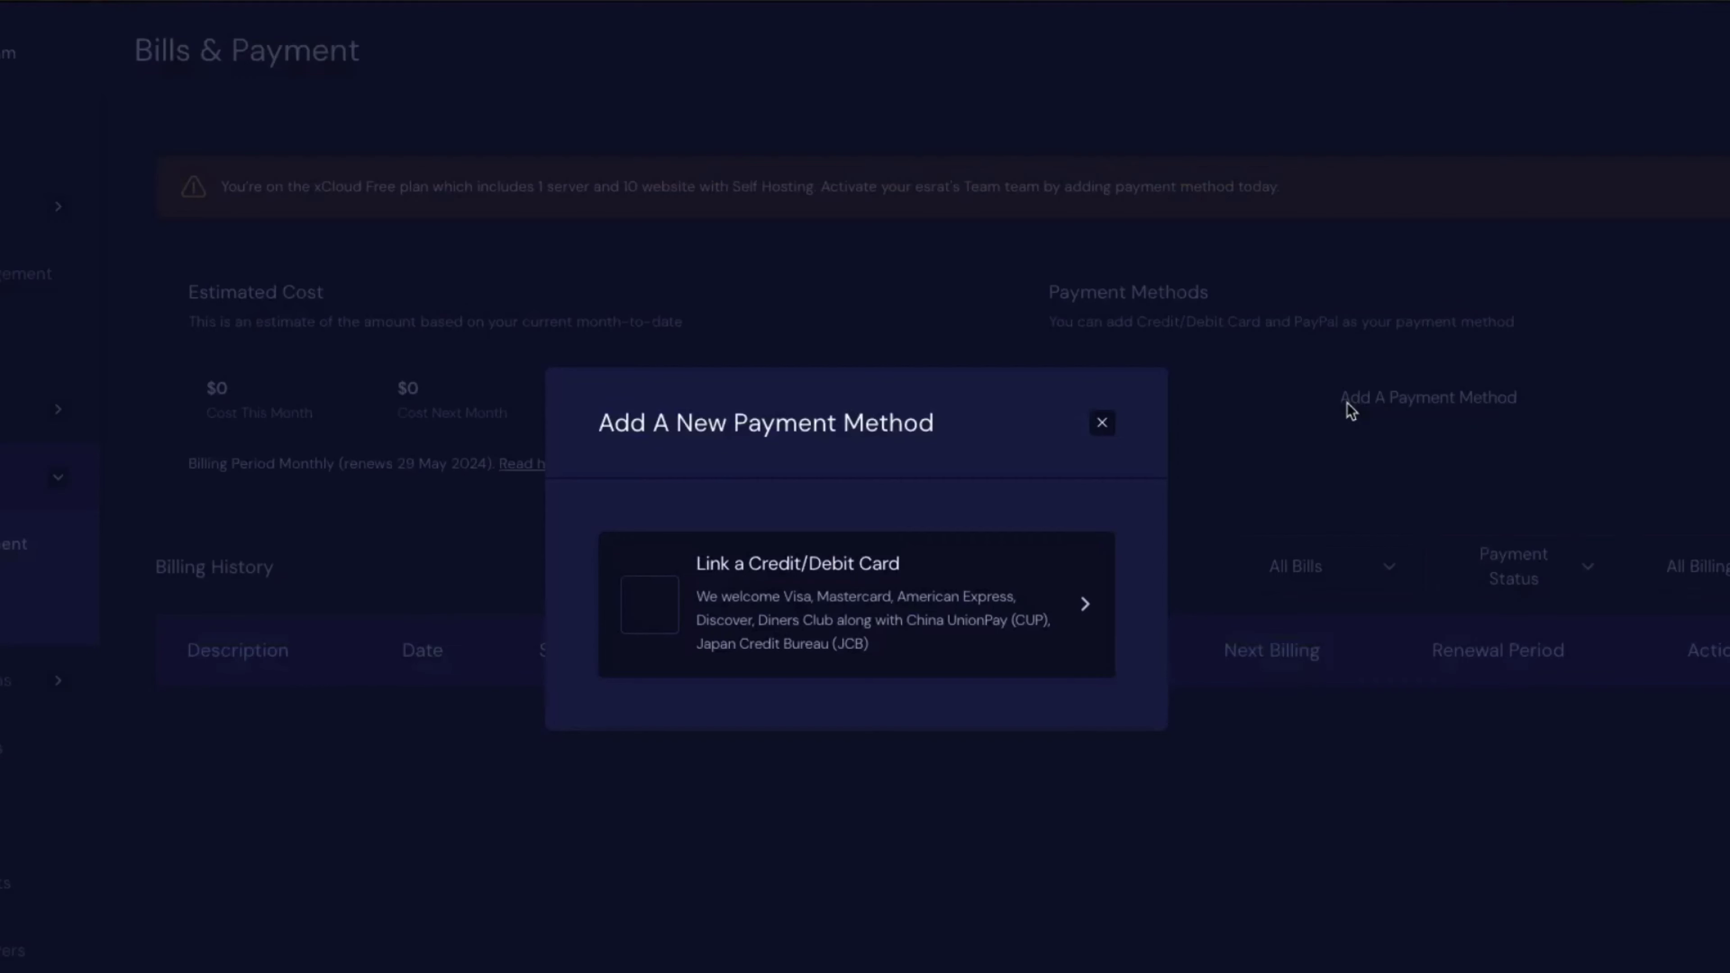
left_click(767, 584)
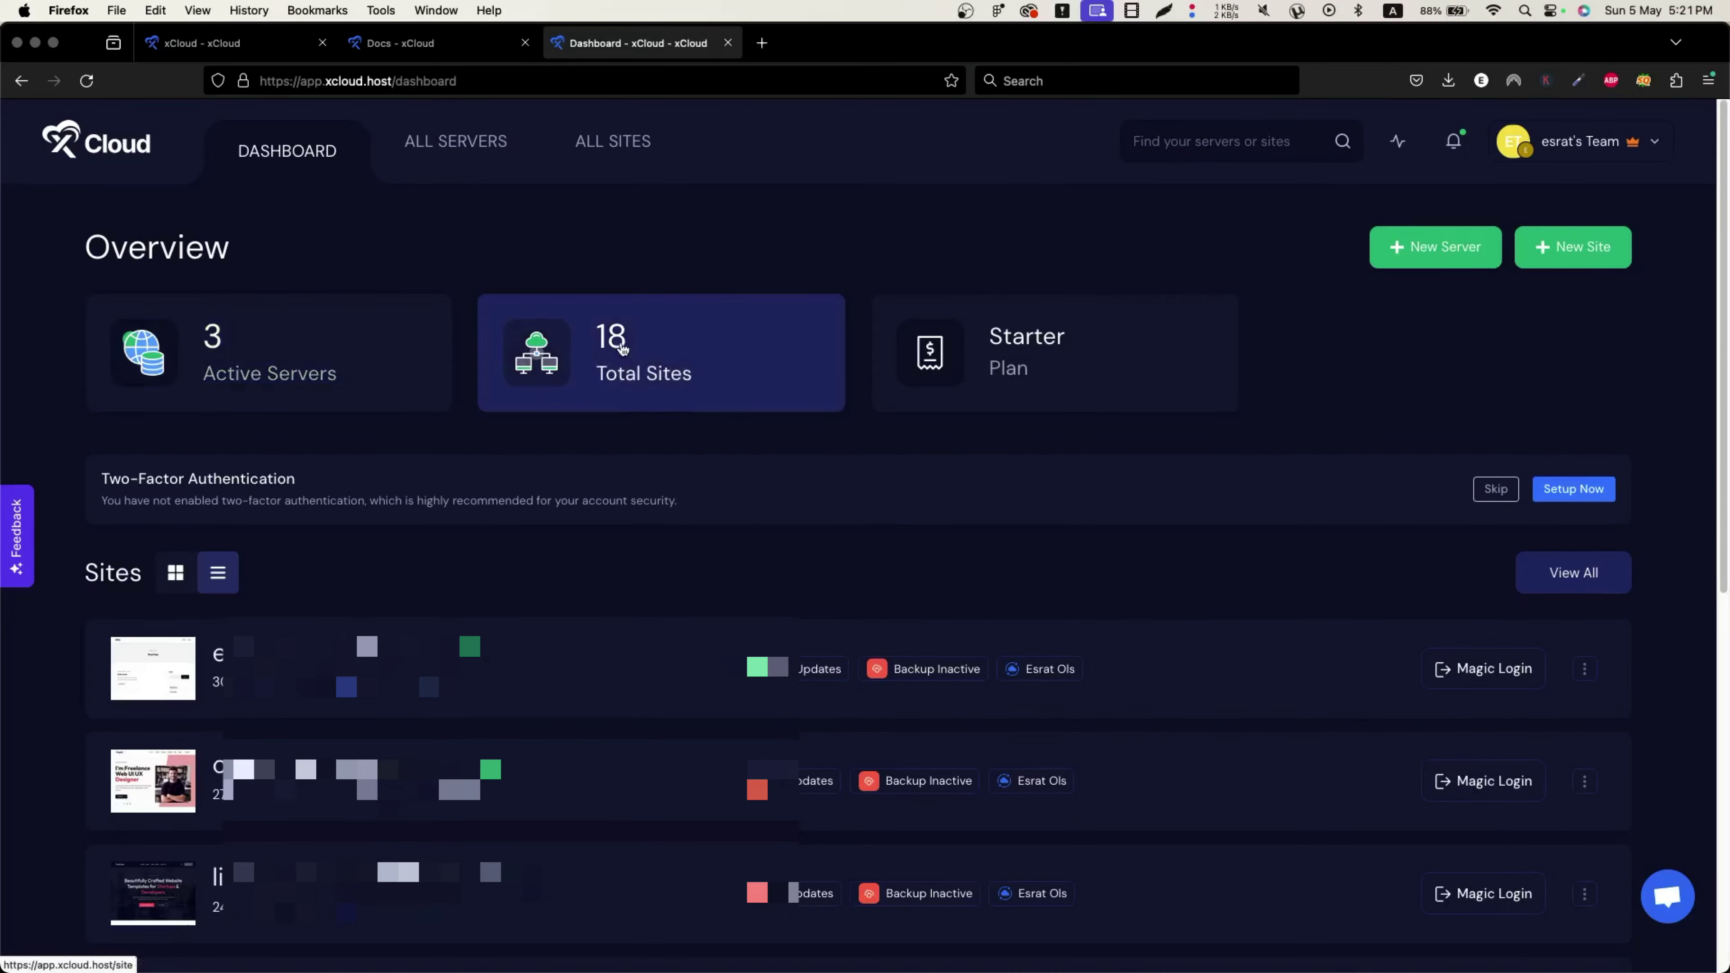
Step: Open the list of active servers from the dashboard, and view it as a list and as a grid
left_click(434, 335)
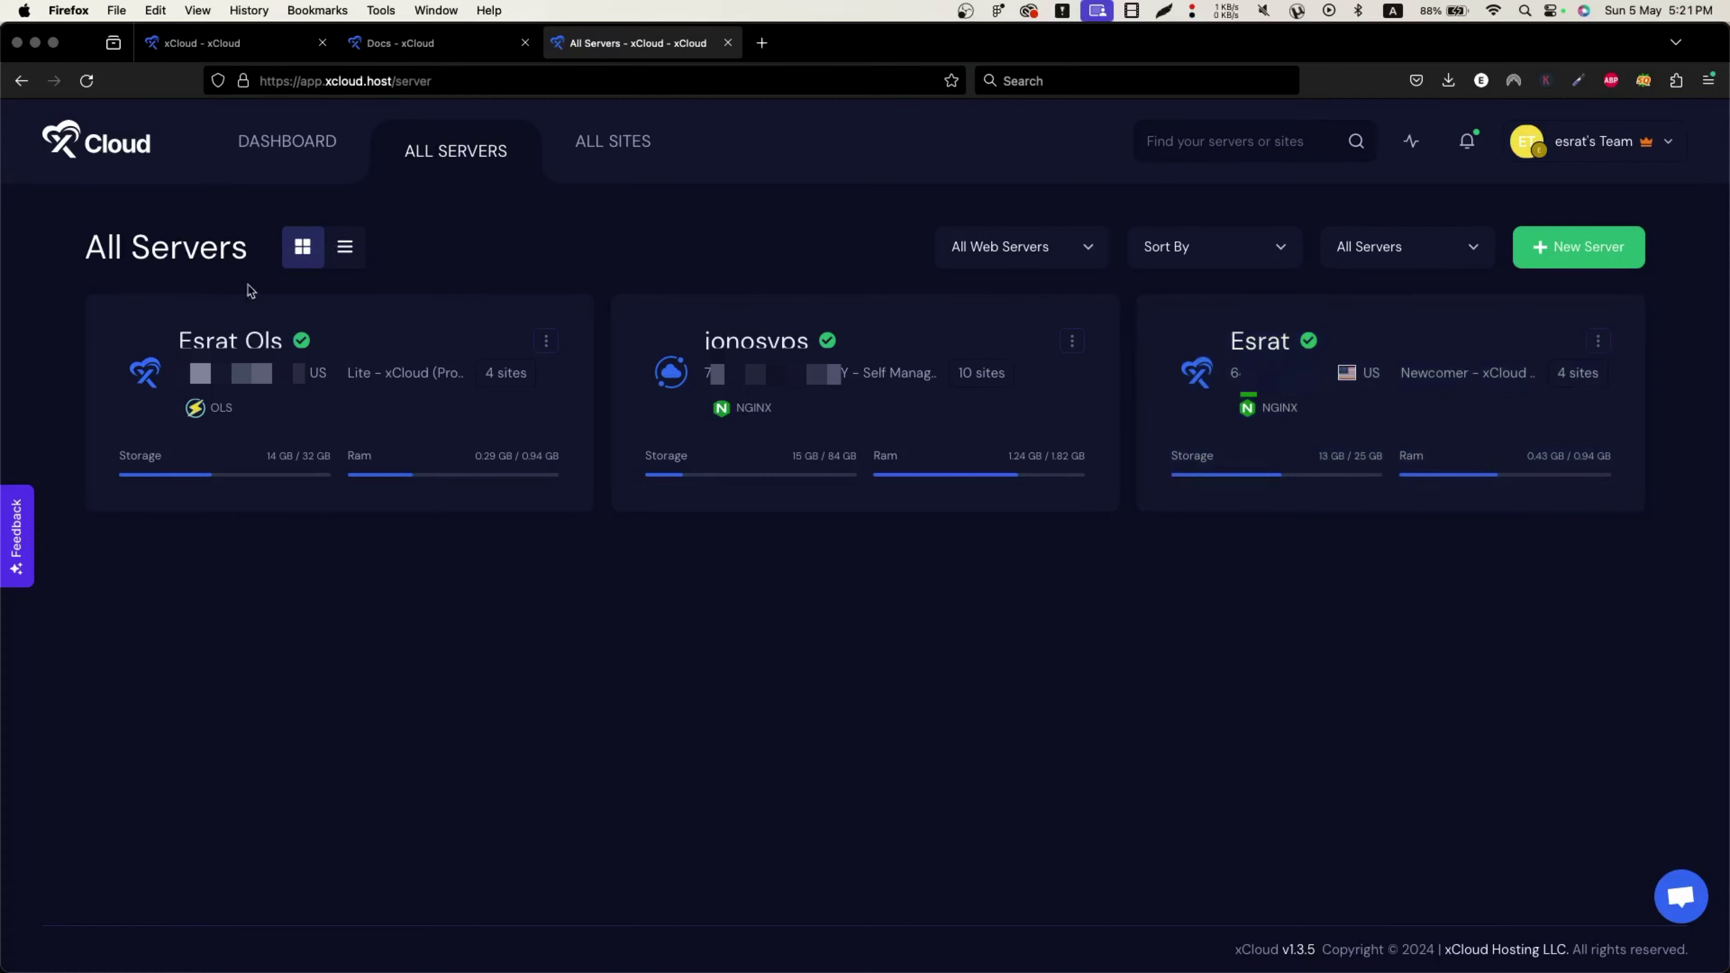
left_click(345, 247)
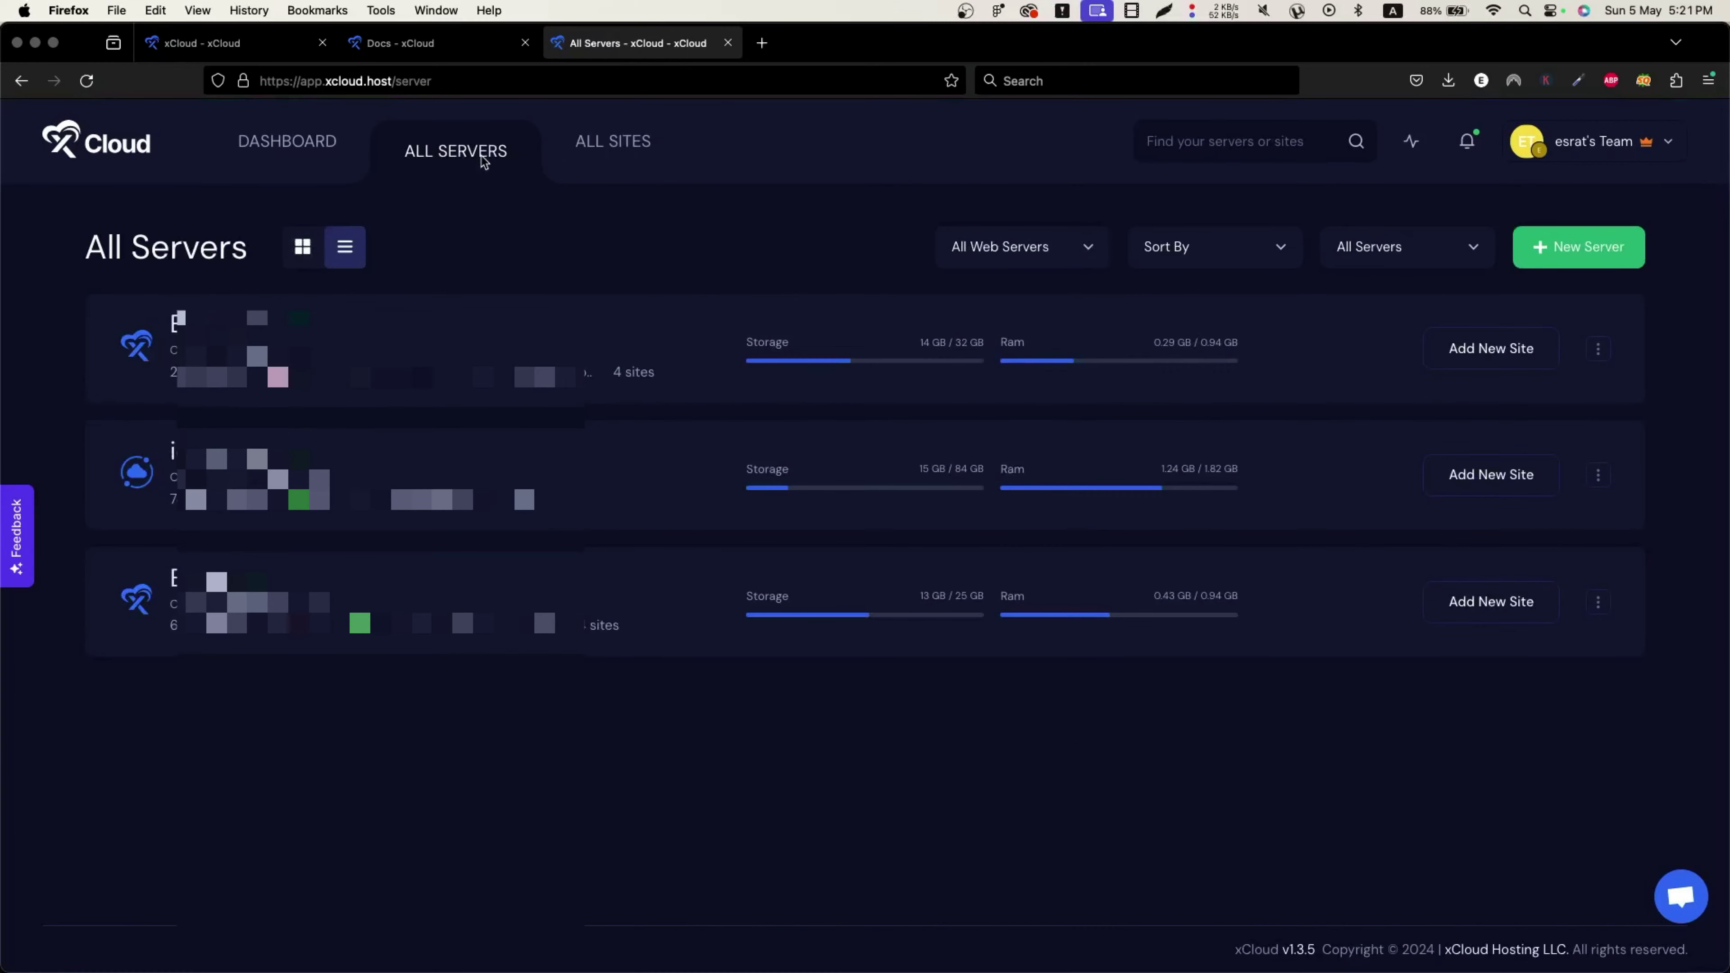
left_click(303, 261)
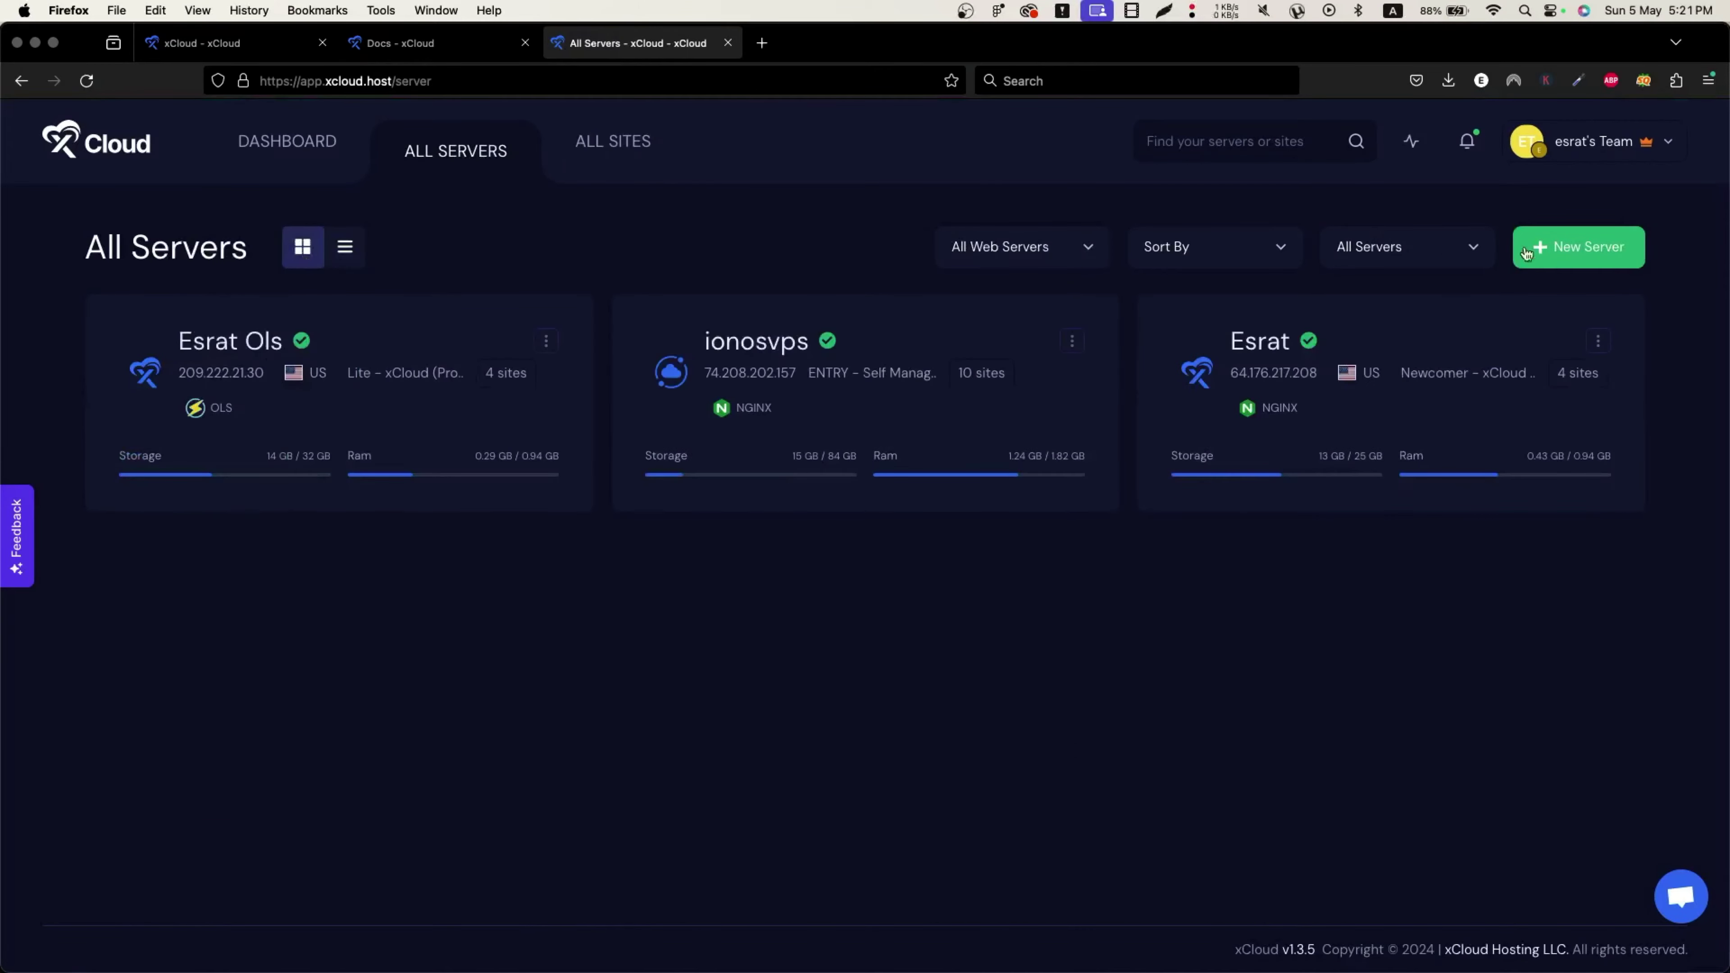
Step: Start a new server with xCloud (Managed) as the provider and go to its server name field
left_click(1588, 267)
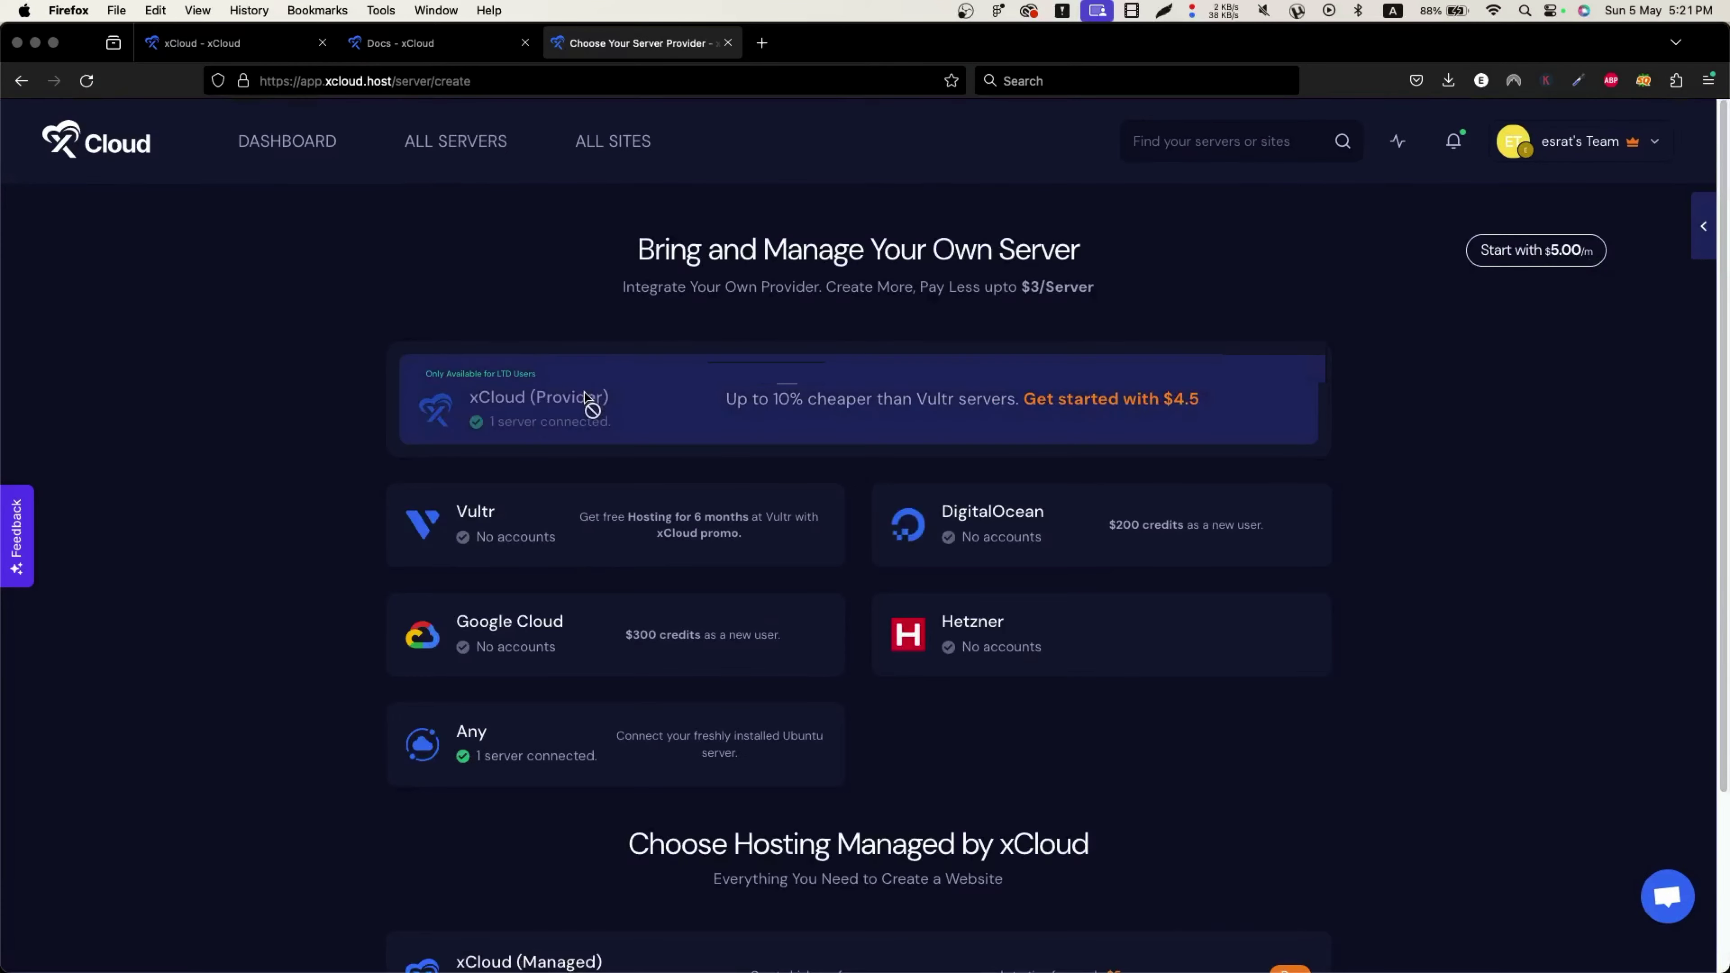
scroll(585, 402, "down", 5)
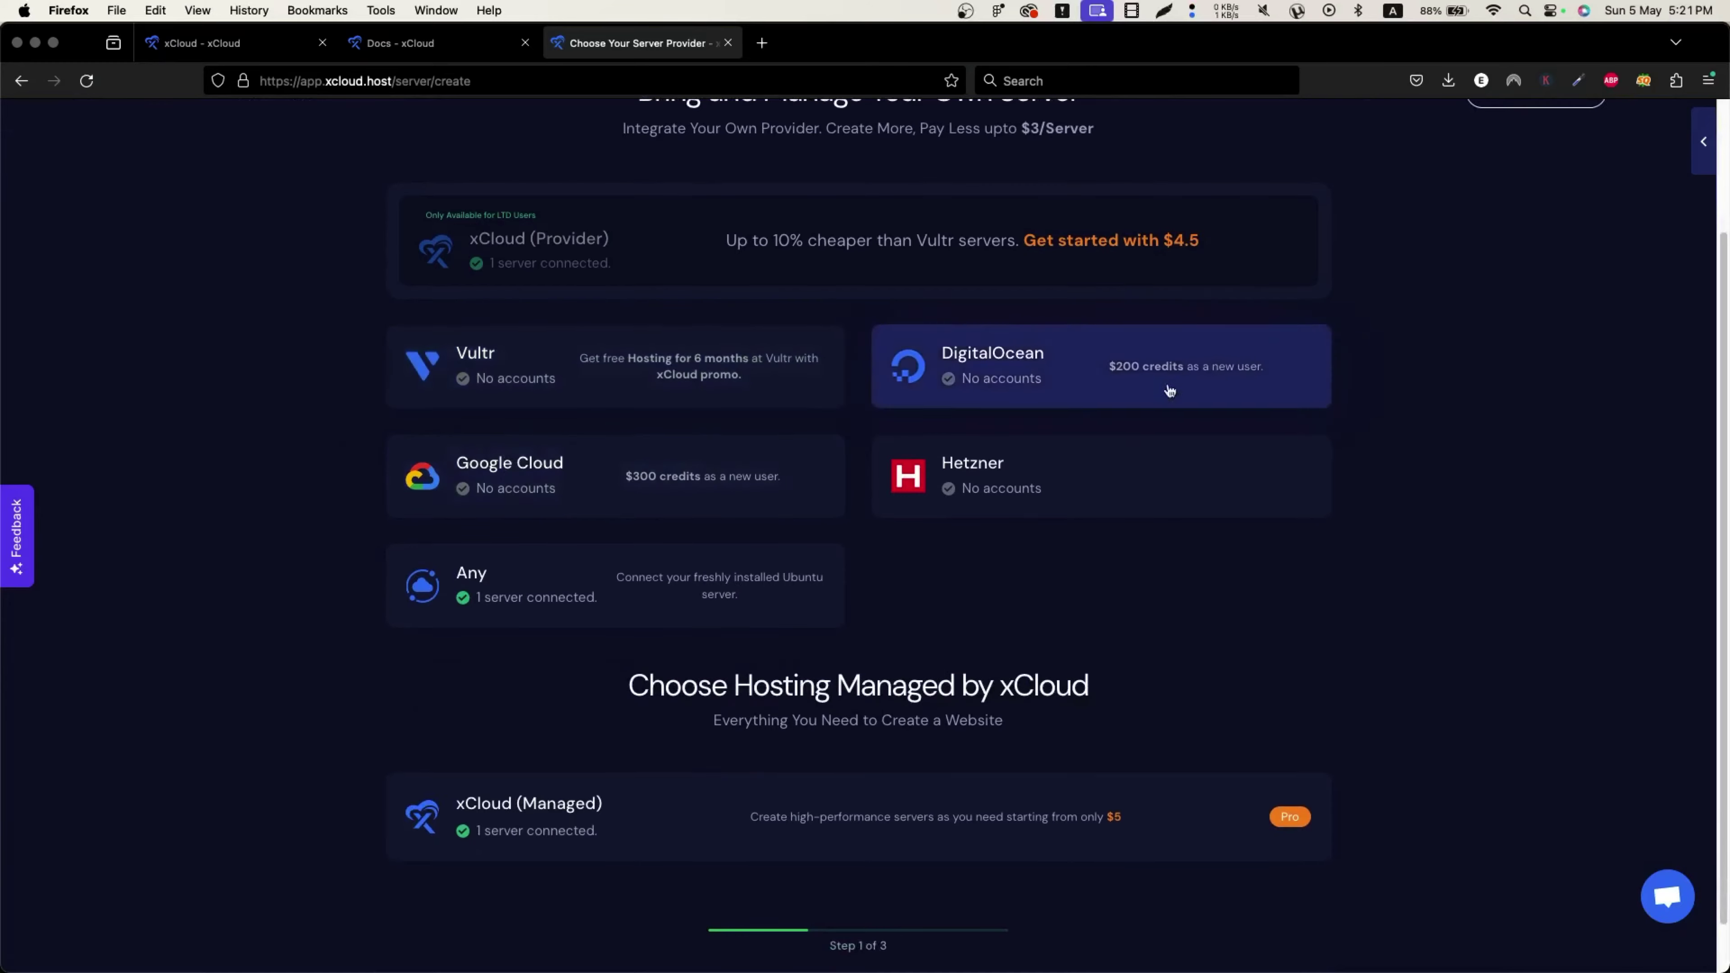
left_click(721, 828)
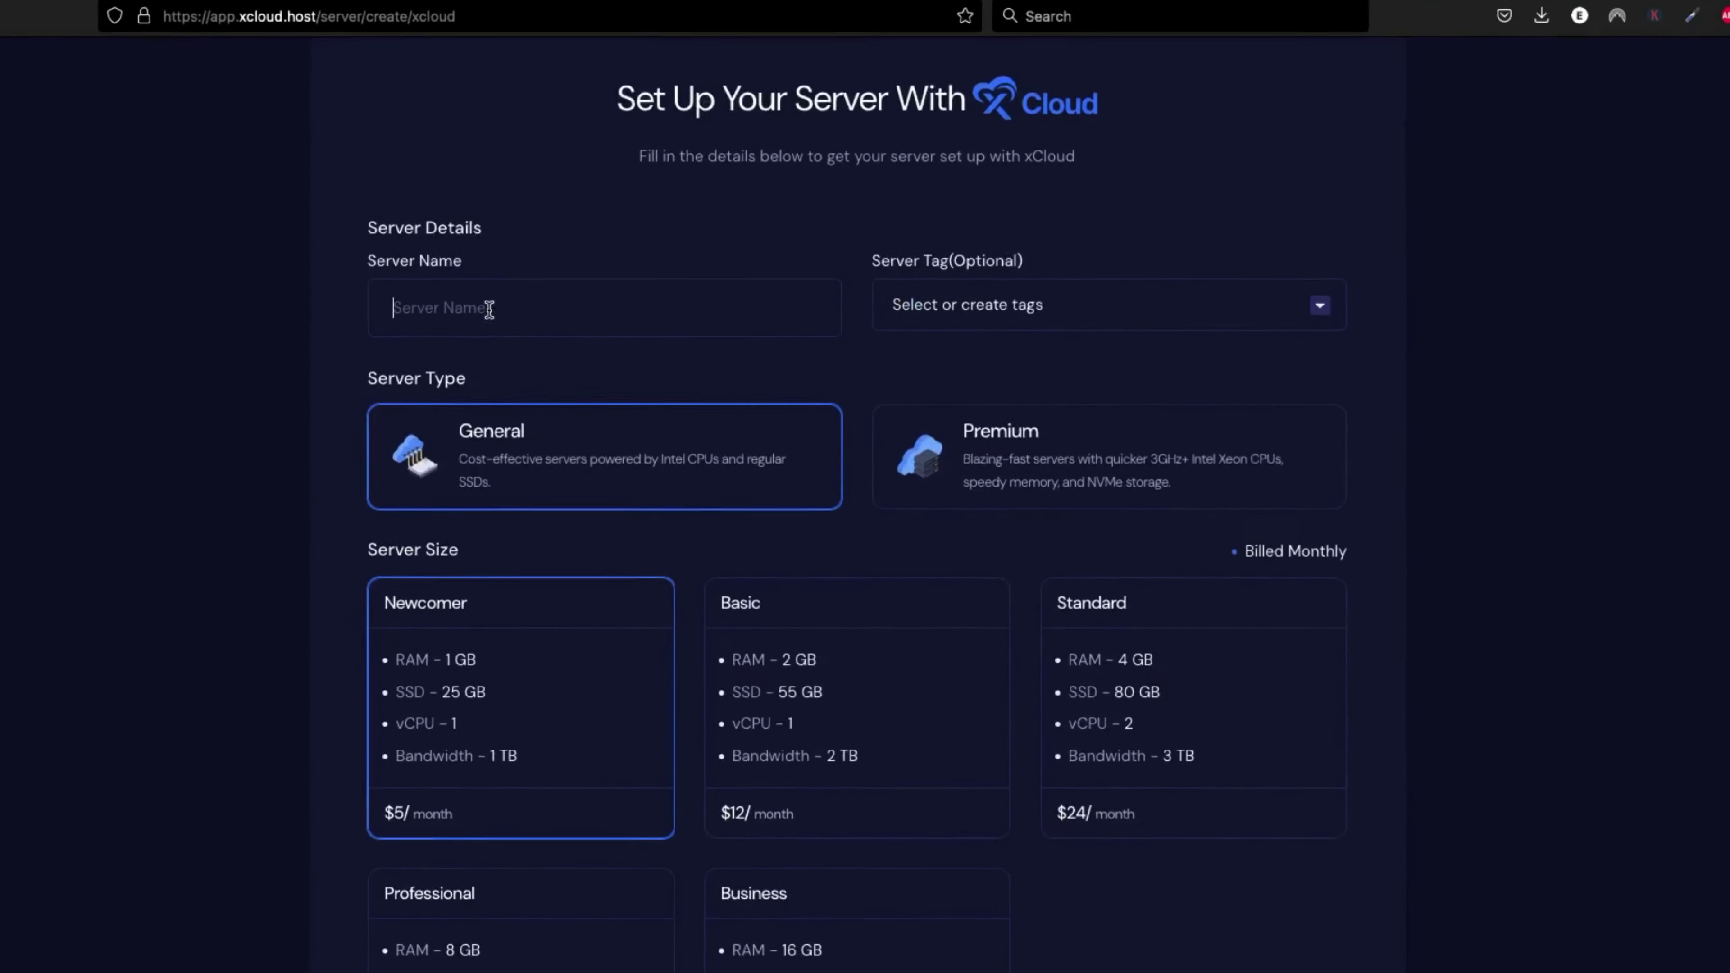
left_click(469, 300)
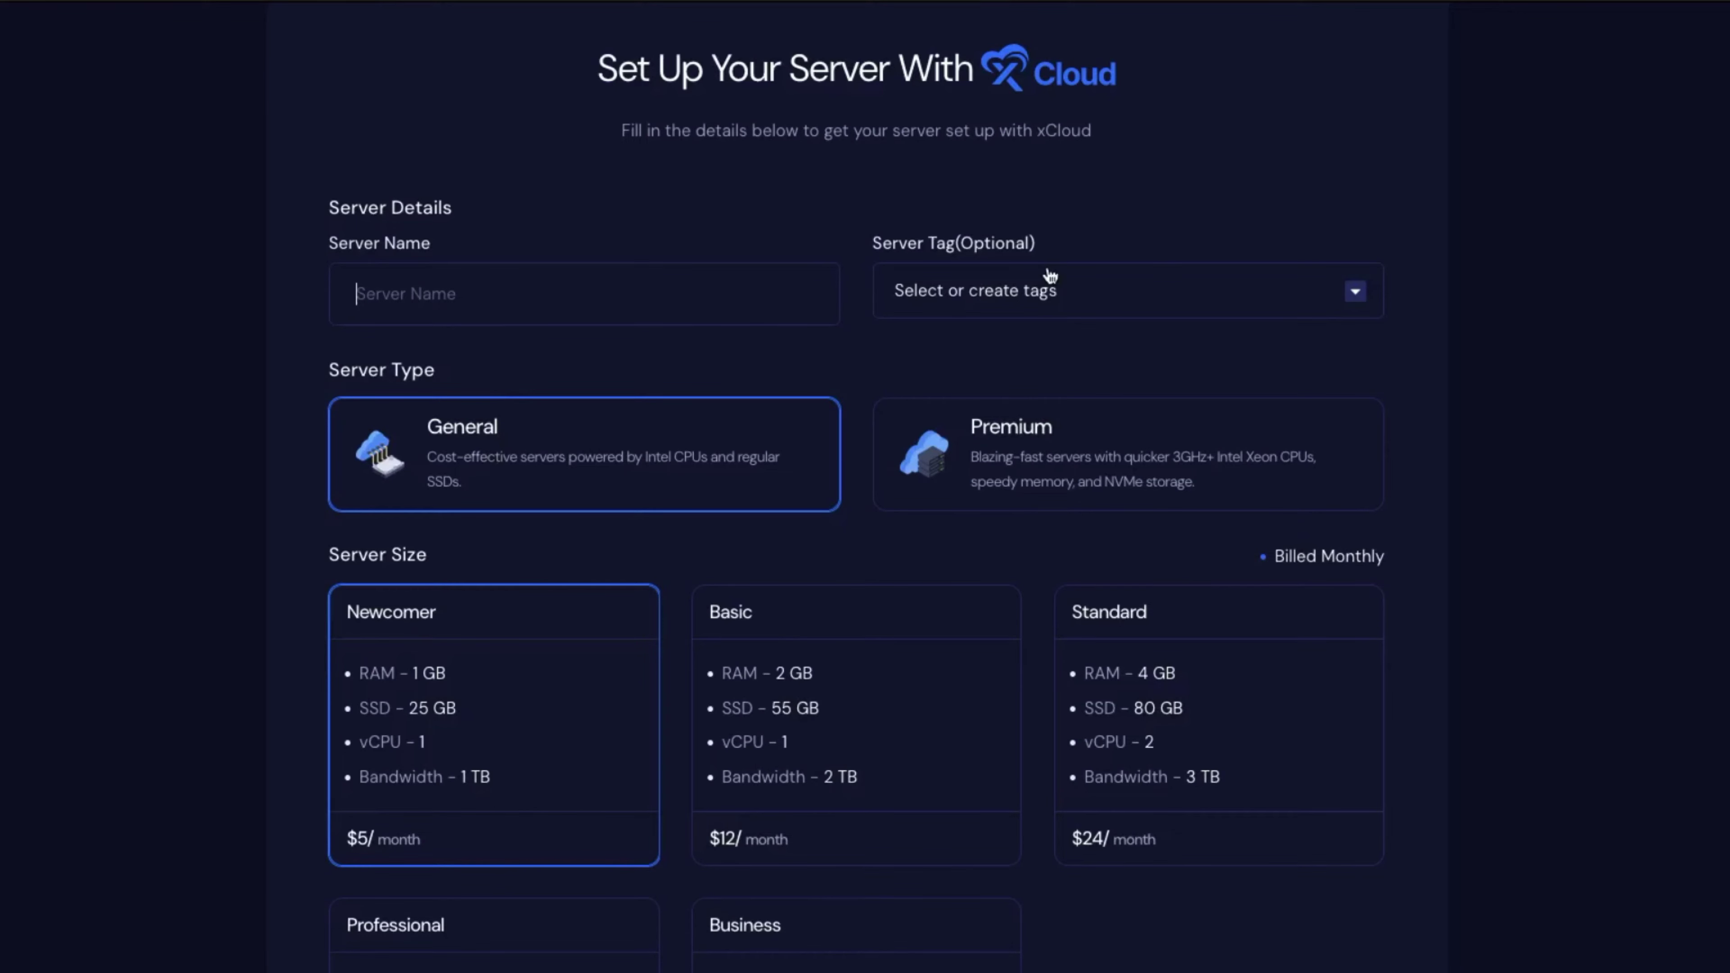
Step: Compare the Premium and General server types, ending with General selected
left_click(1172, 464)
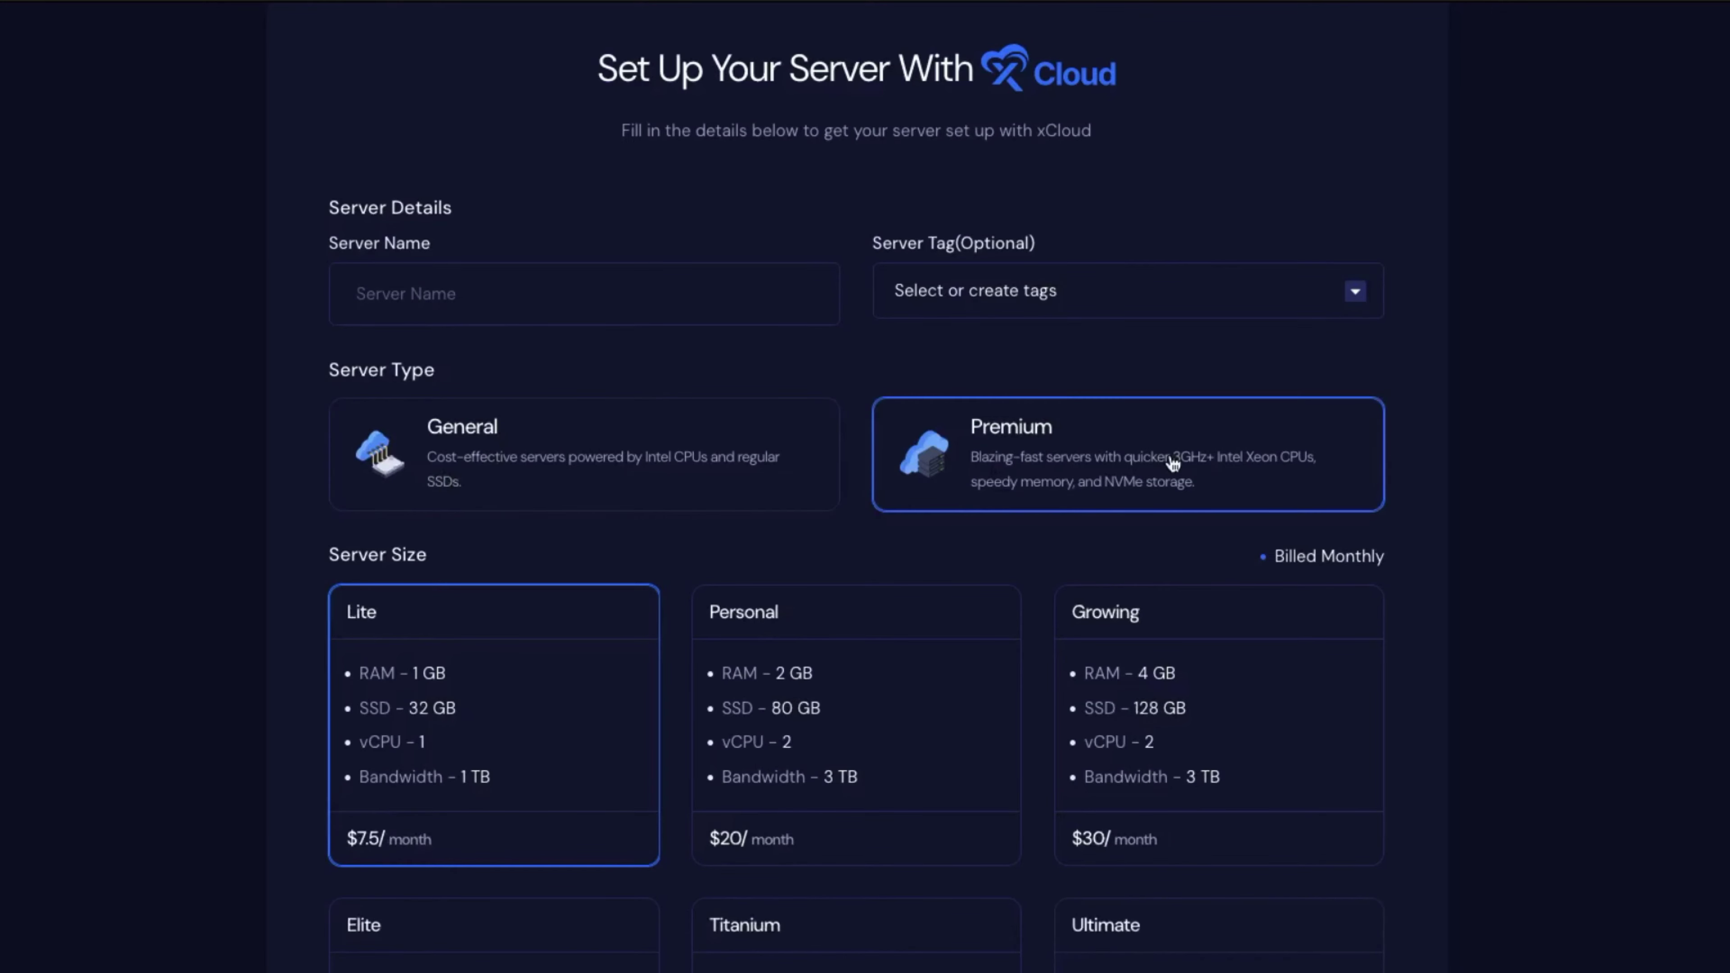
left_click(671, 446)
left_click(1134, 467)
left_click(497, 466)
scroll(535, 695, "down", 1)
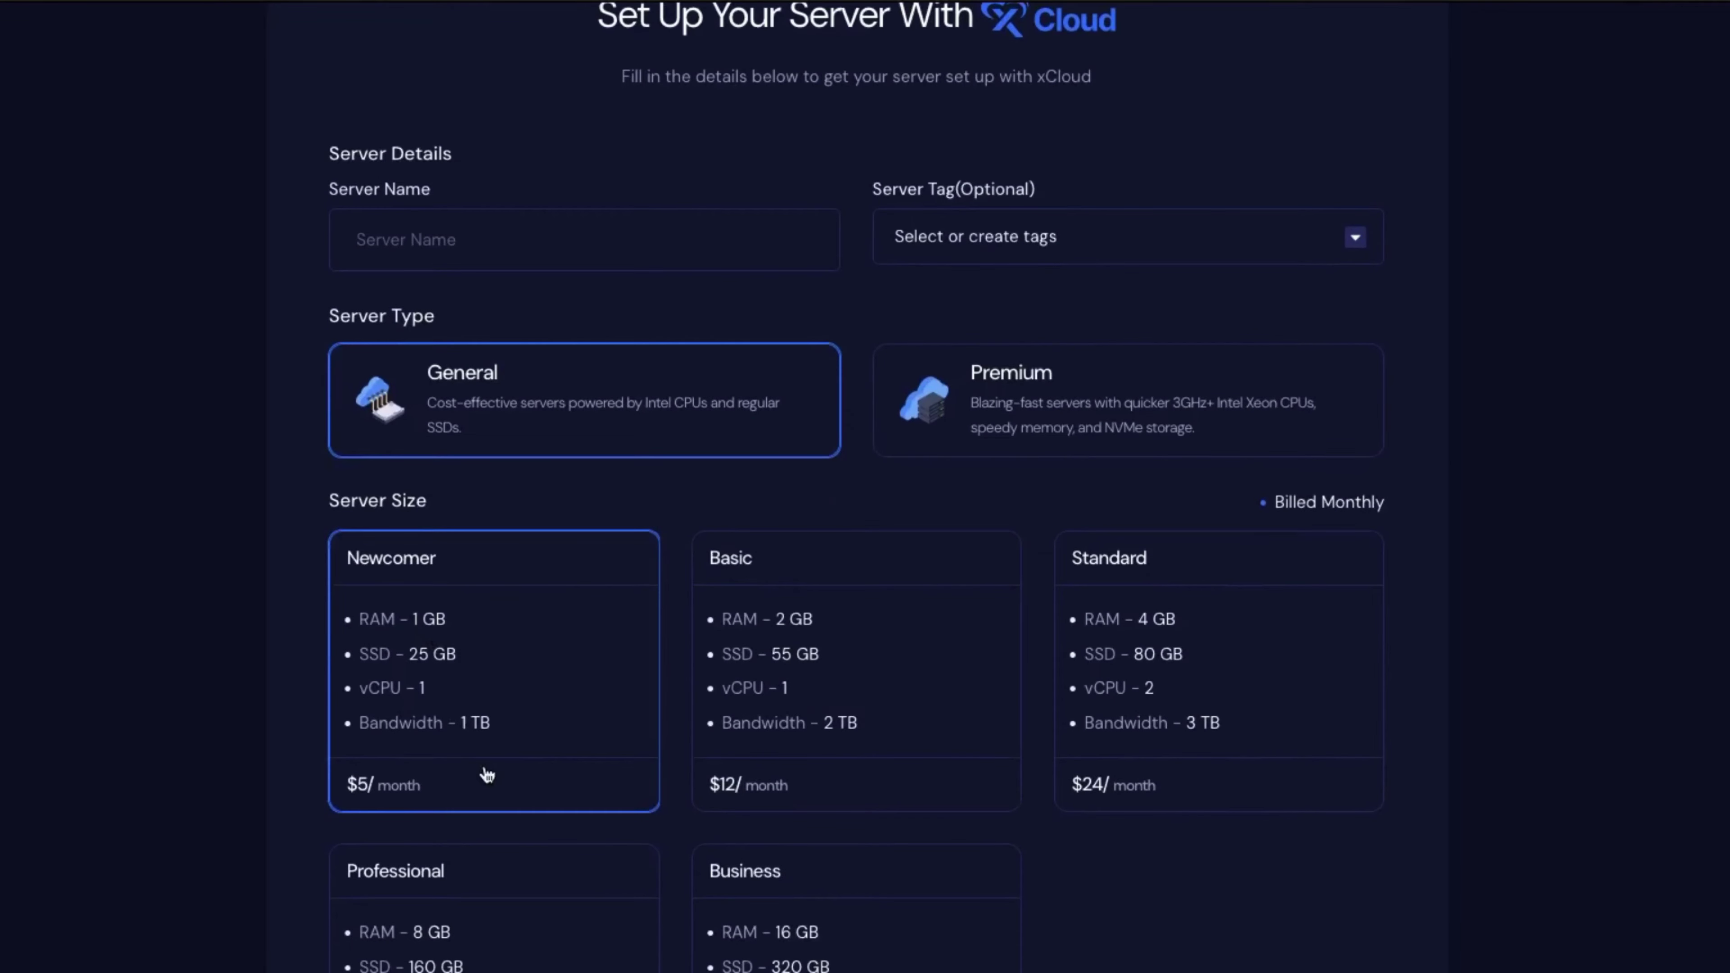
Step: Try the Basic and Standard server sizes, then settle on the Newcomer size at $5 per month
scroll(477, 770, "down", 1)
left_click(961, 593)
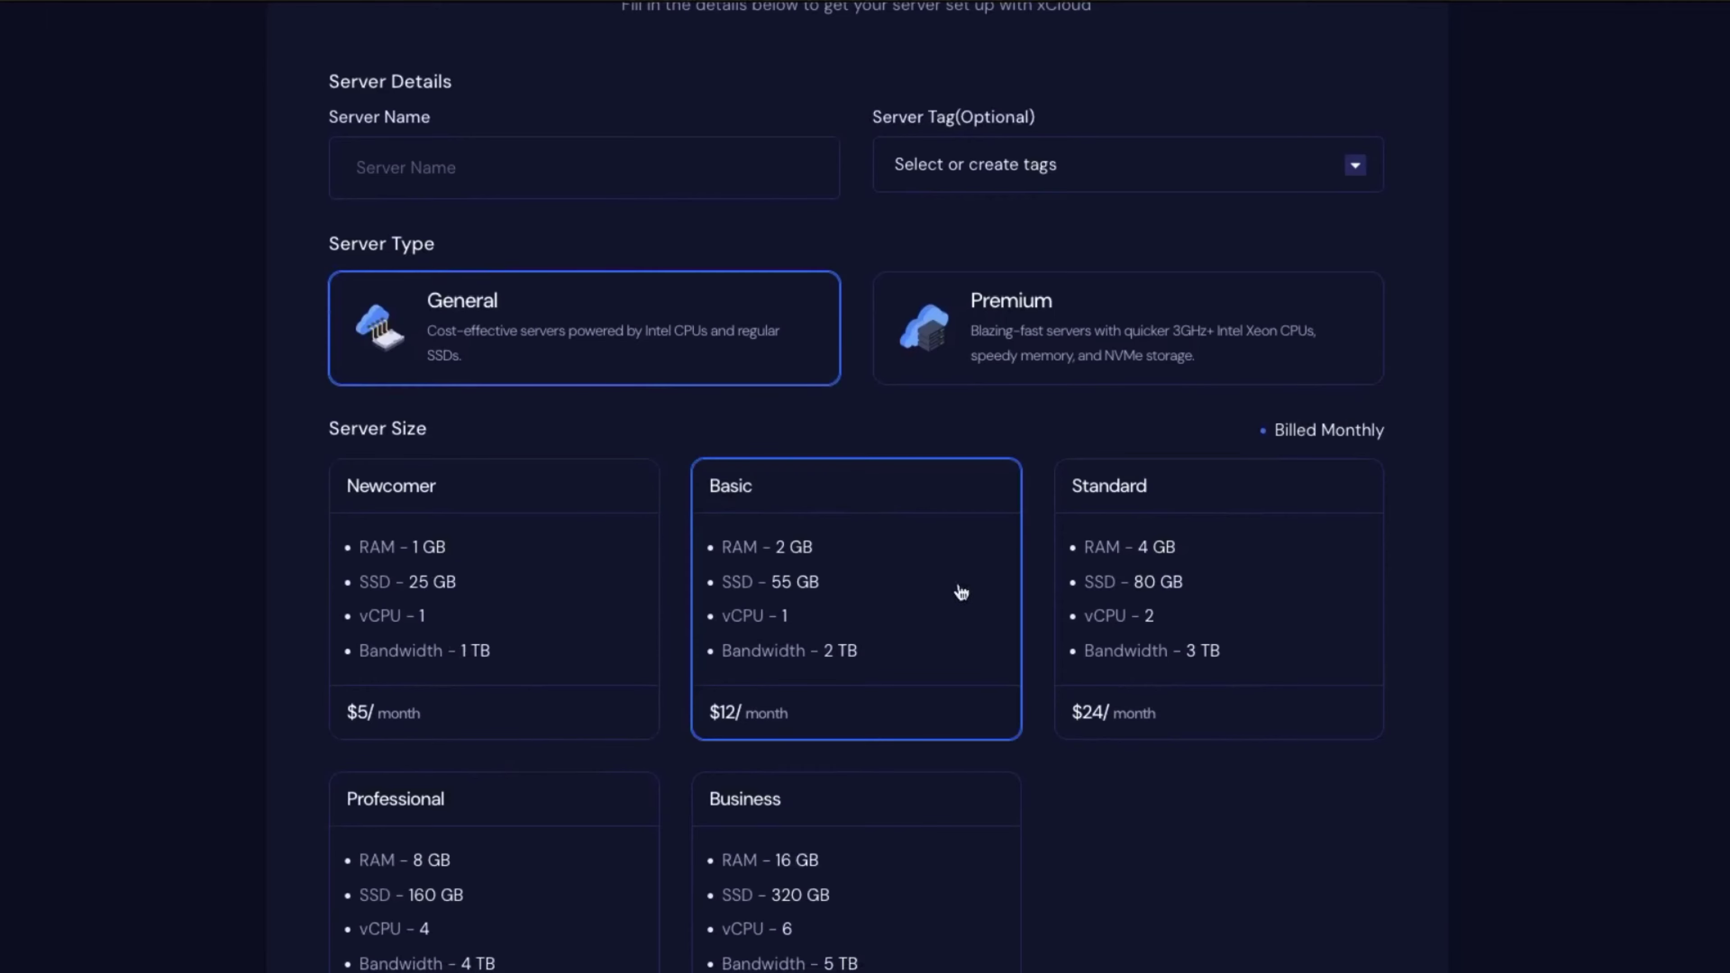
left_click(1137, 594)
scroll(482, 596, "down", 1)
left_click(482, 594)
scroll(596, 737, "down", 8)
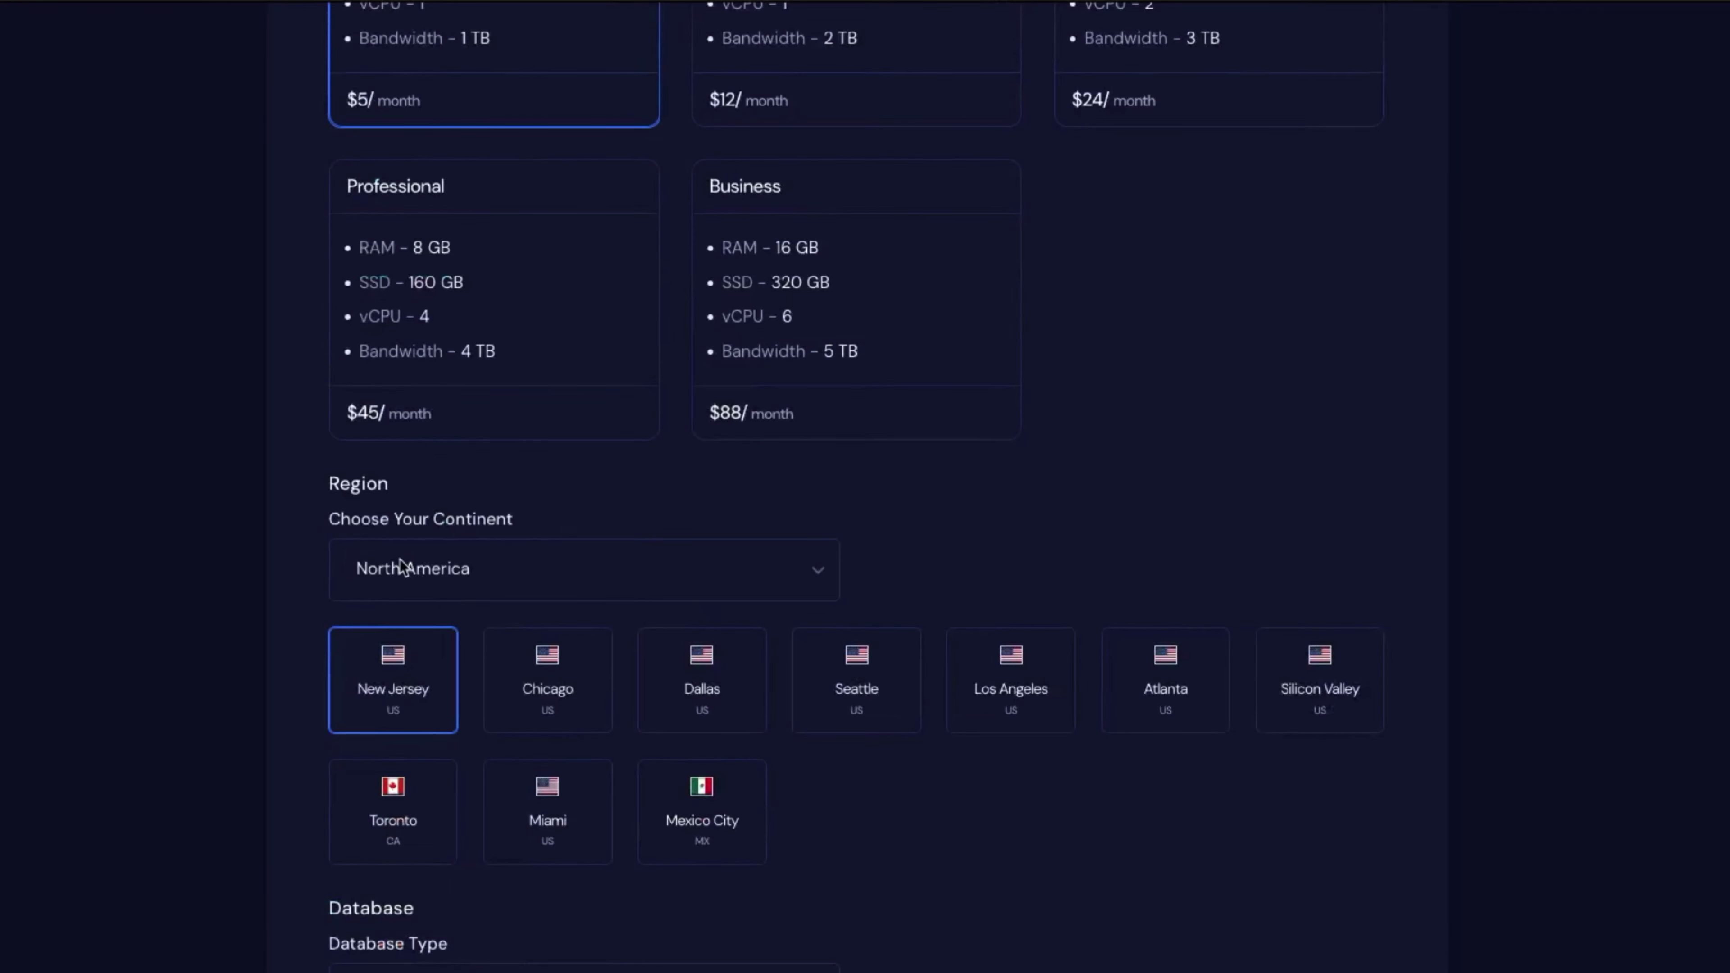
Step: Look through the Europe and Africa regions, then choose Asia as the continent and Mumbai as the server location
left_click(402, 566)
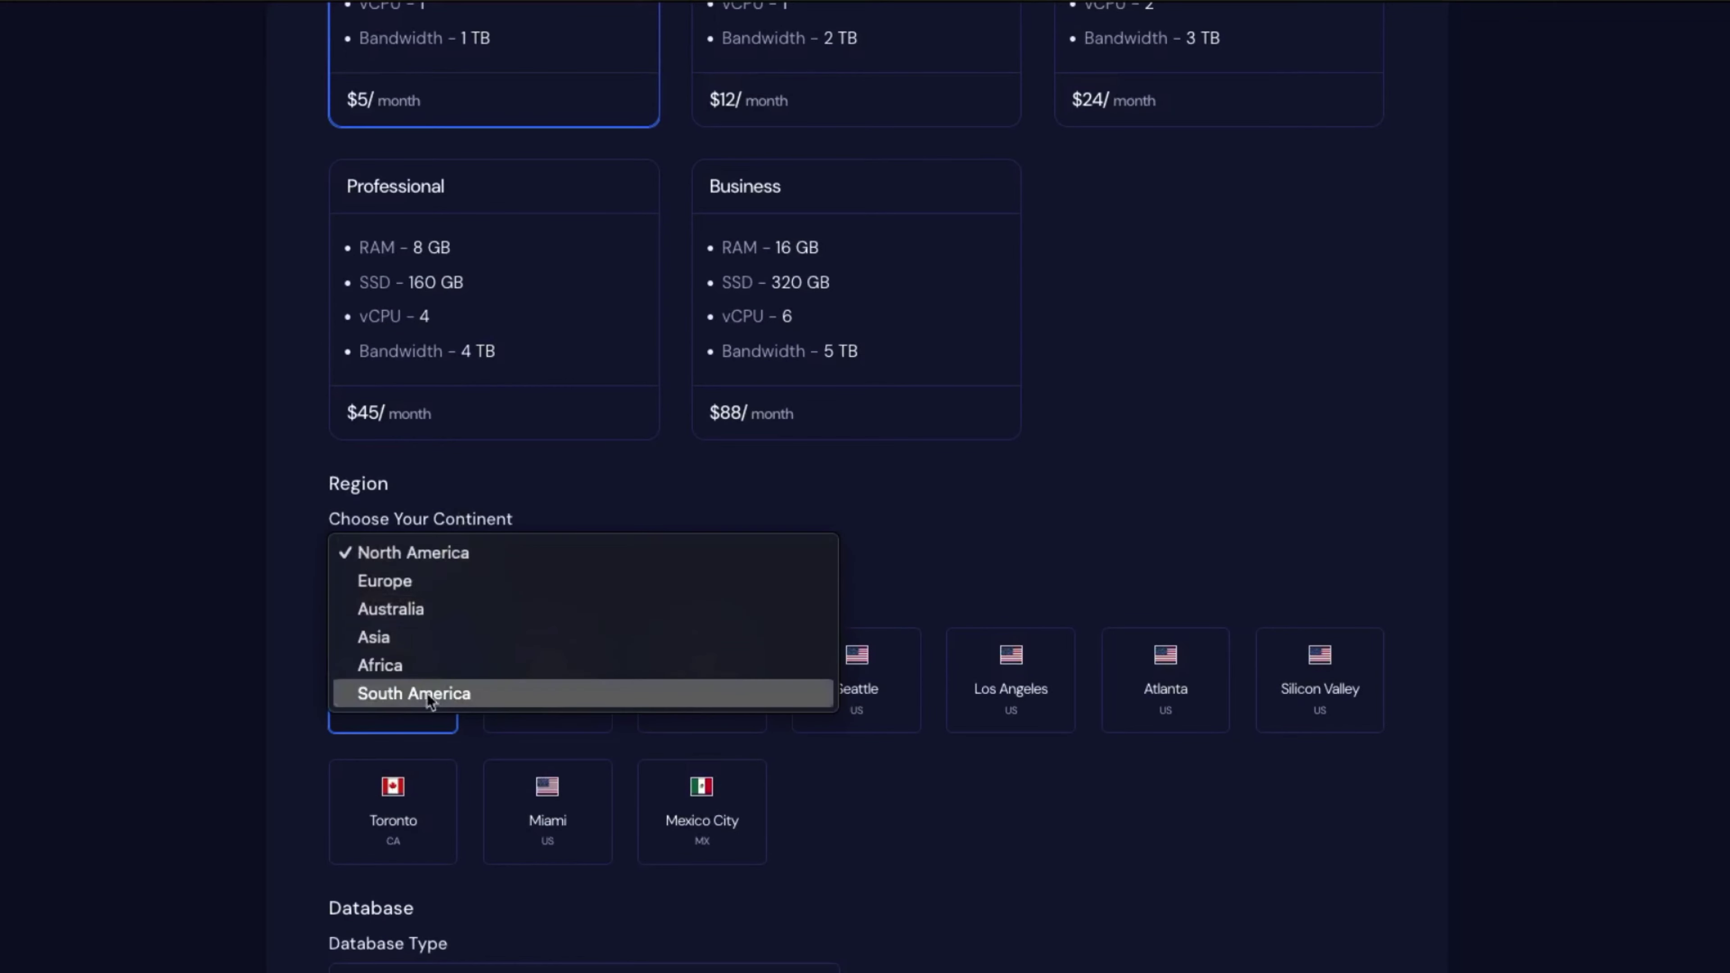
left_click(430, 588)
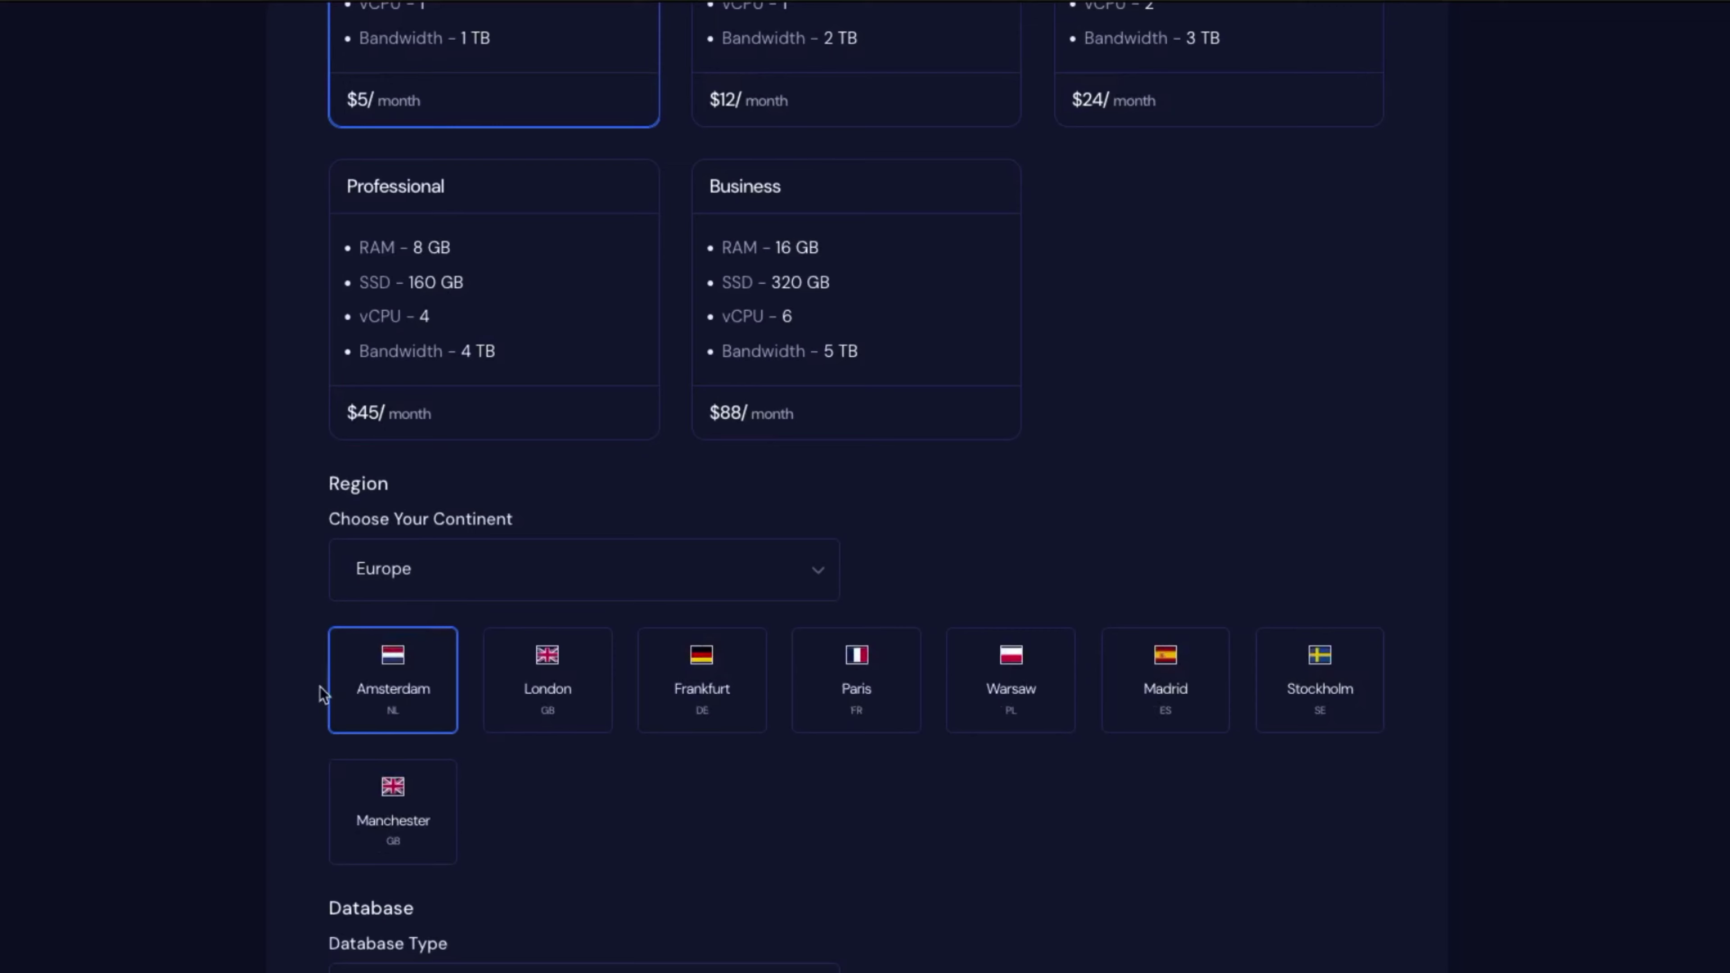
left_click(531, 569)
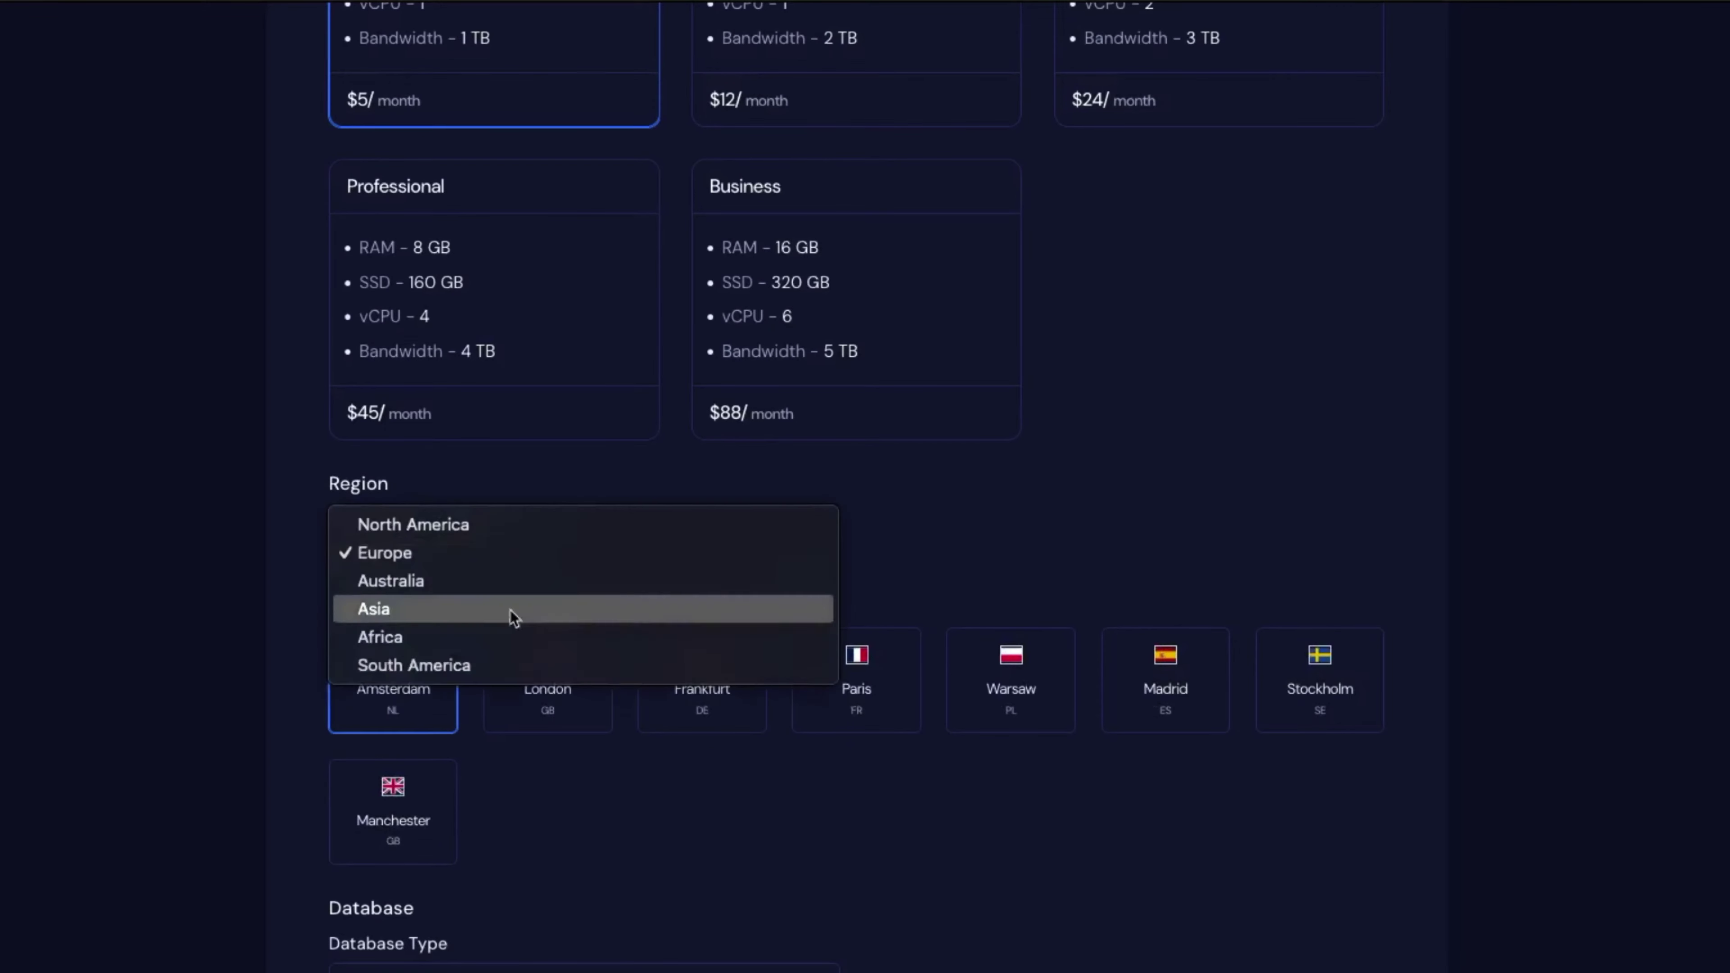
left_click(409, 637)
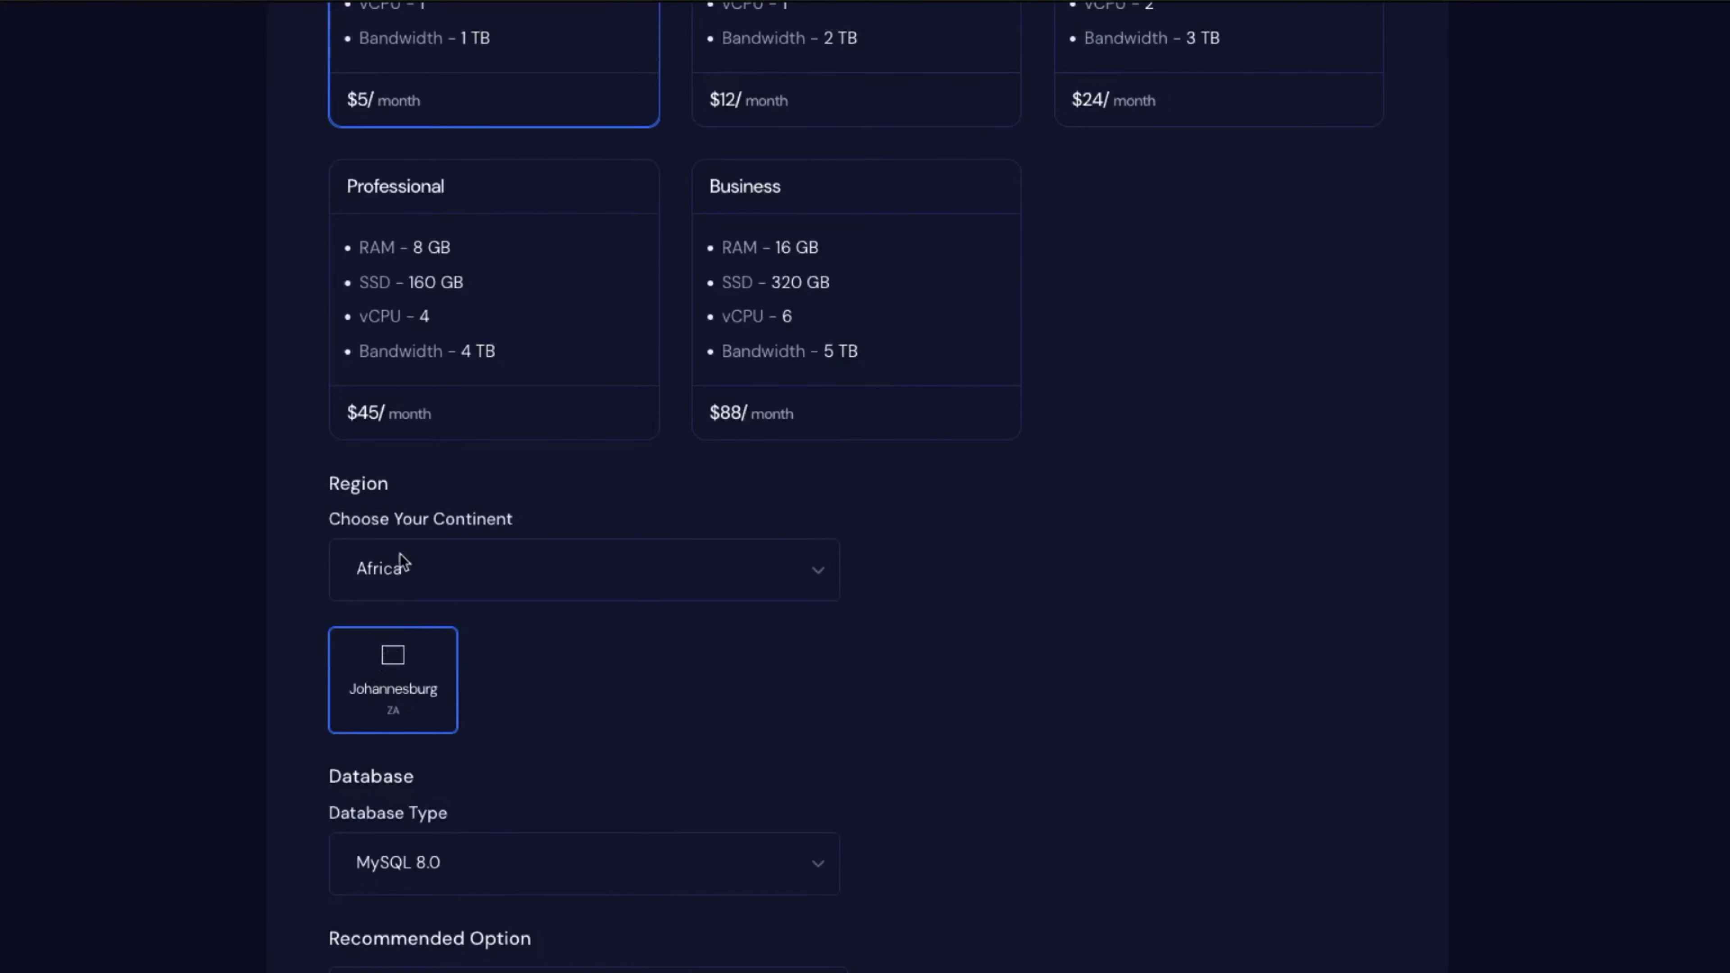
left_click(433, 585)
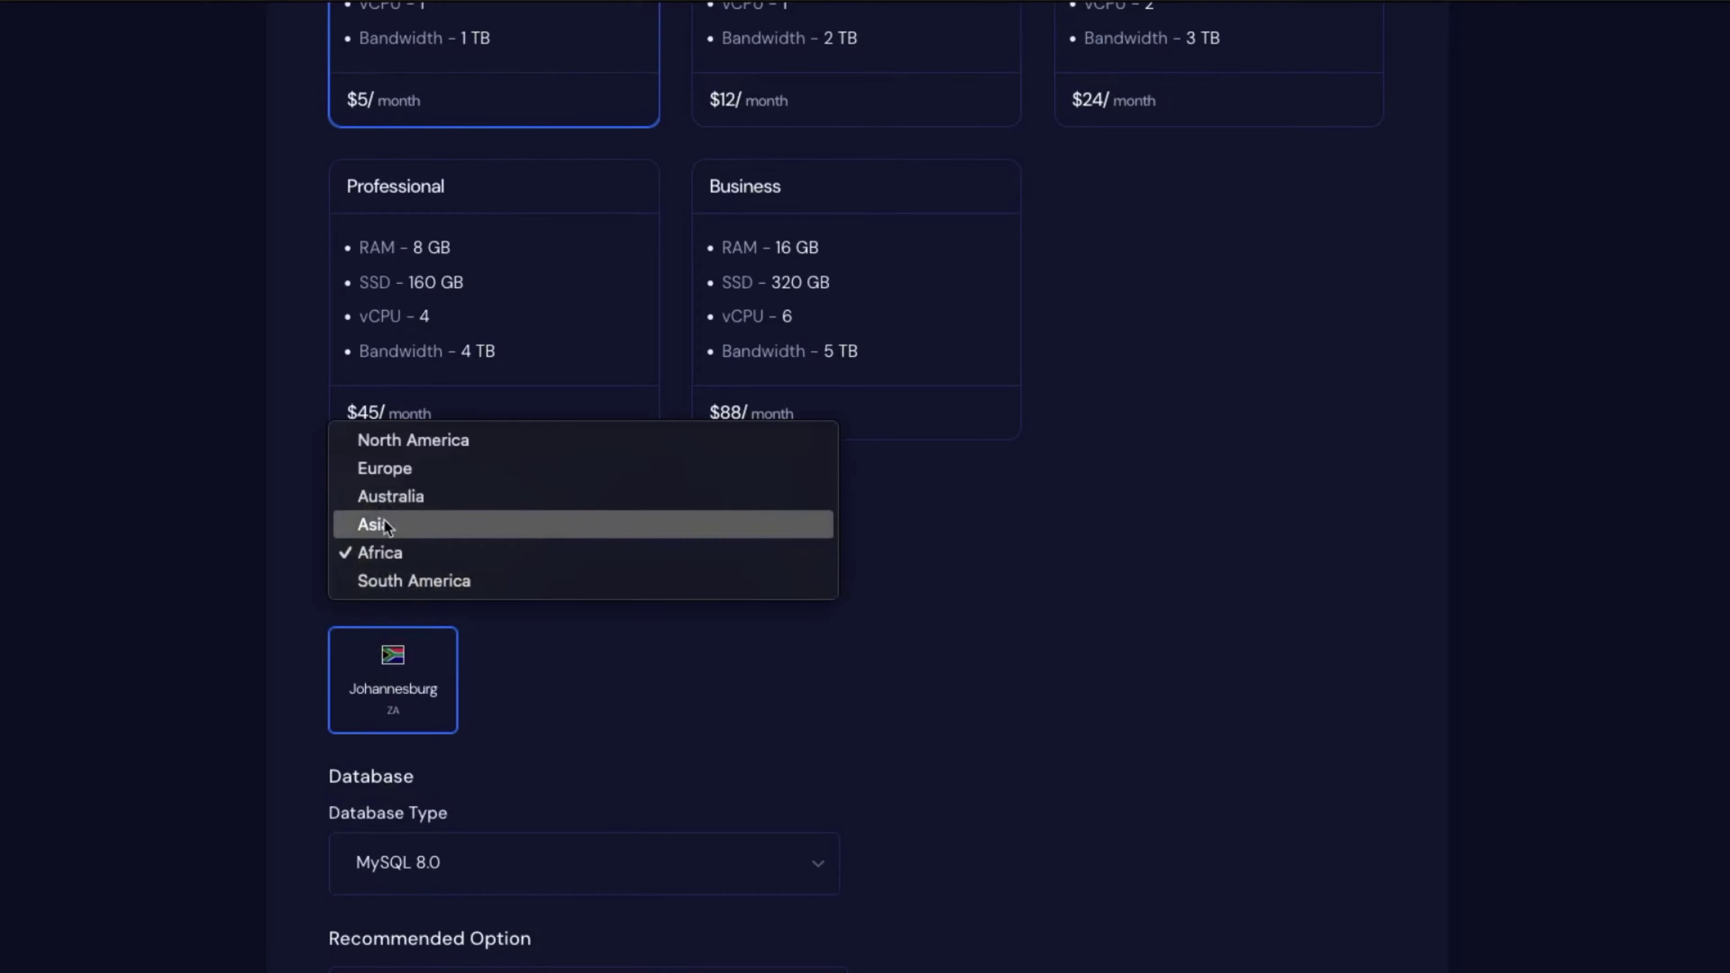
left_click(385, 523)
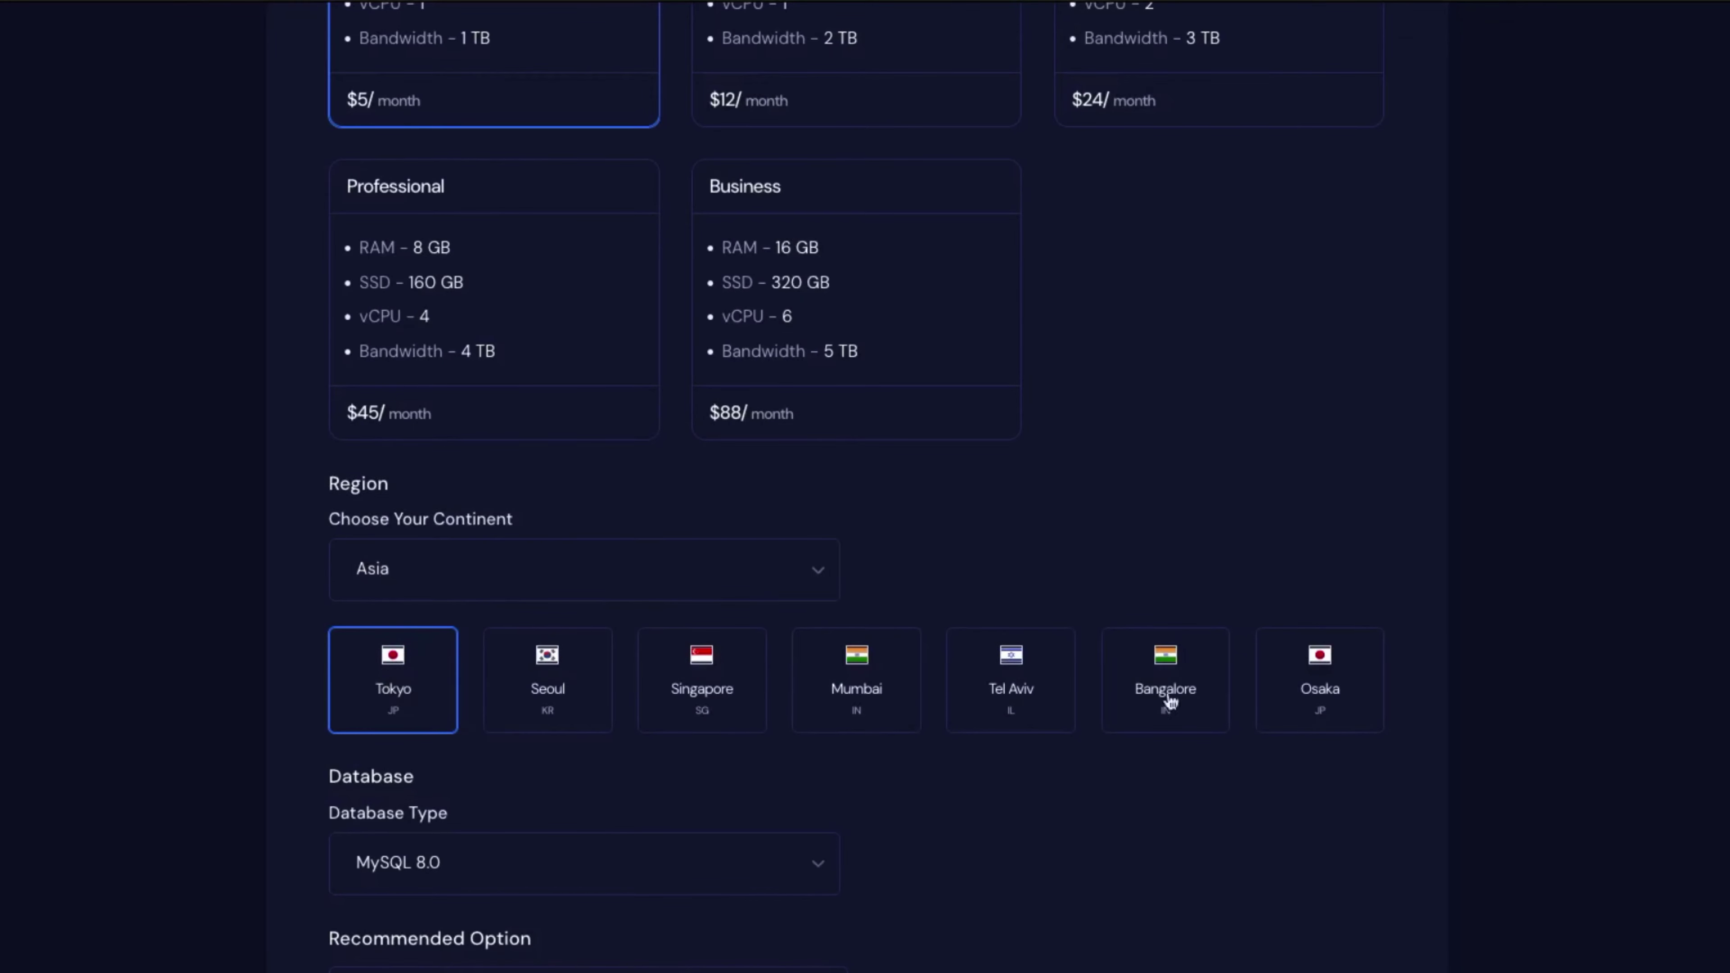
scroll(828, 729, "down", 1)
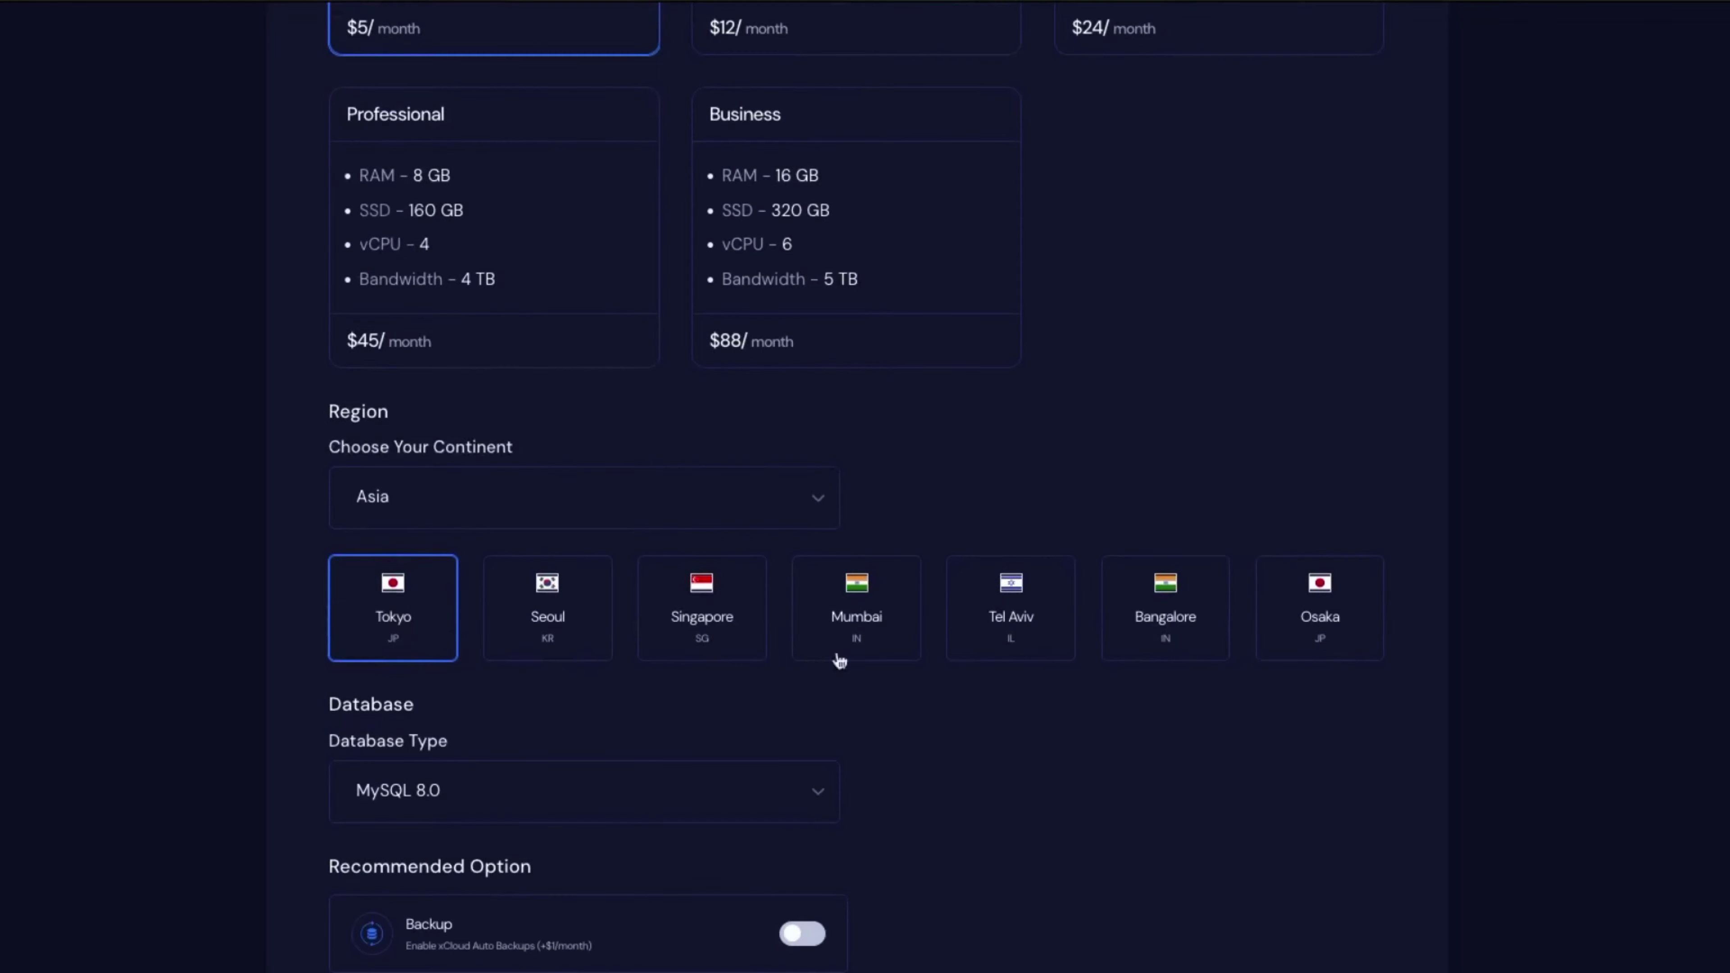
left_click(879, 613)
scroll(430, 624, "down", 2)
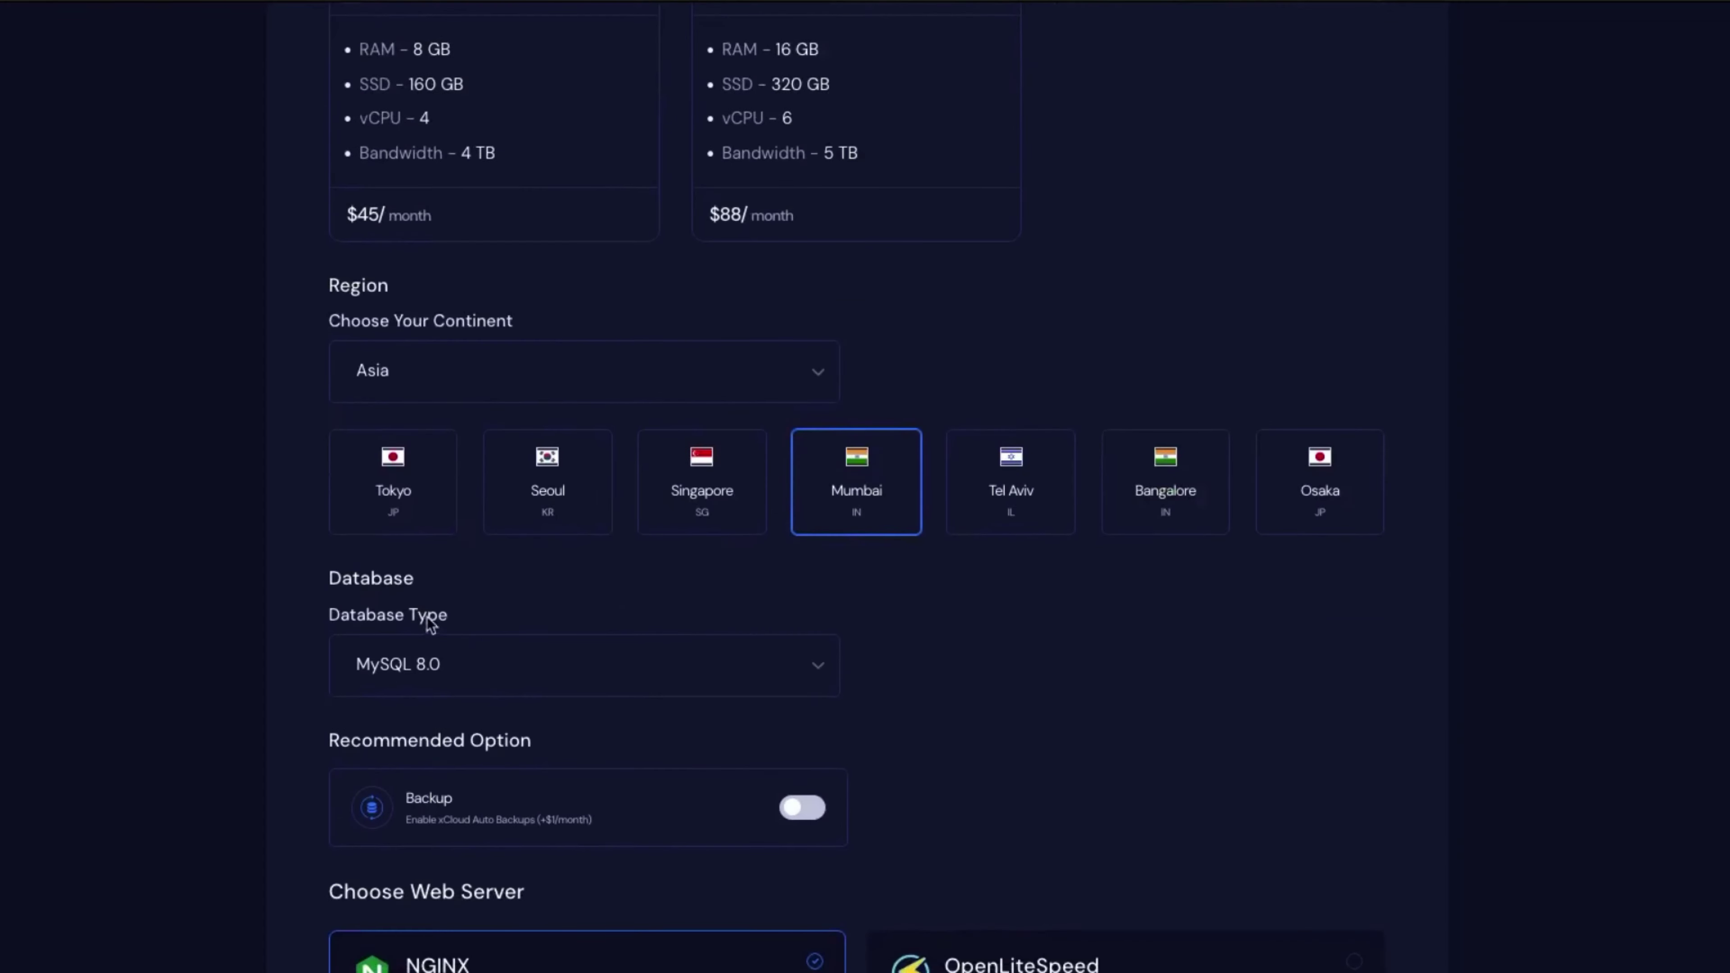
Step: Keep MySQL 8.0 as the database type, and switch the auto backup option on and back off
left_click(437, 679)
left_click(513, 598)
scroll(588, 615, "down", 2)
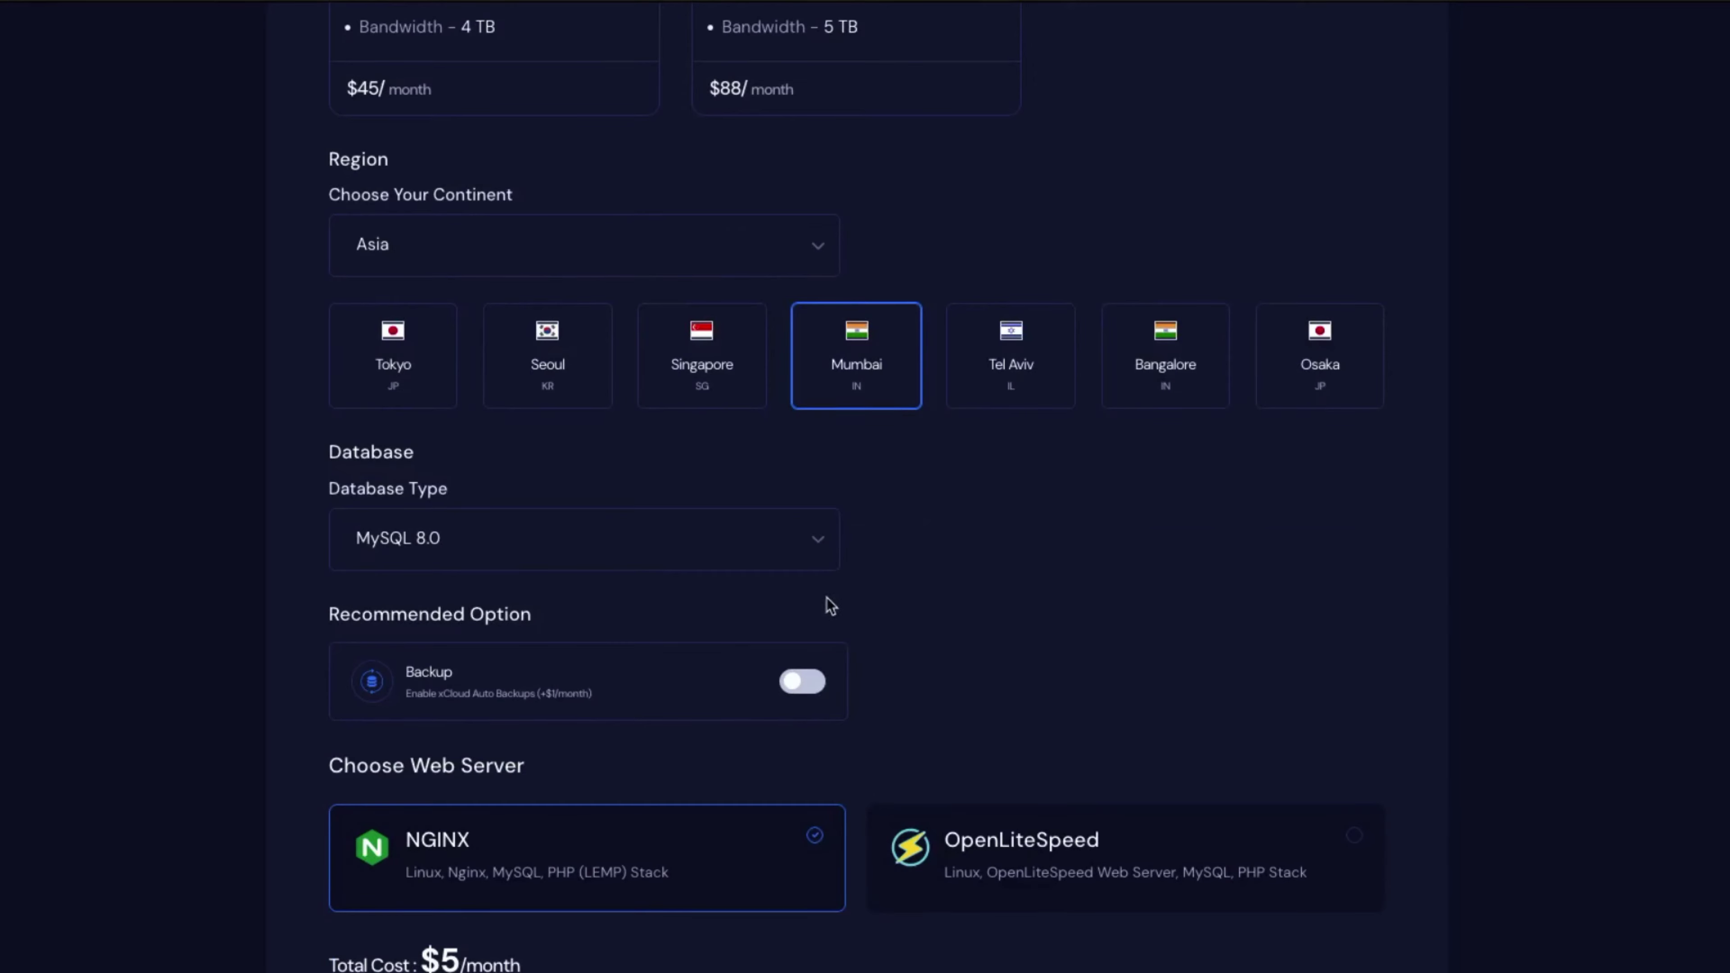
left_click(785, 690)
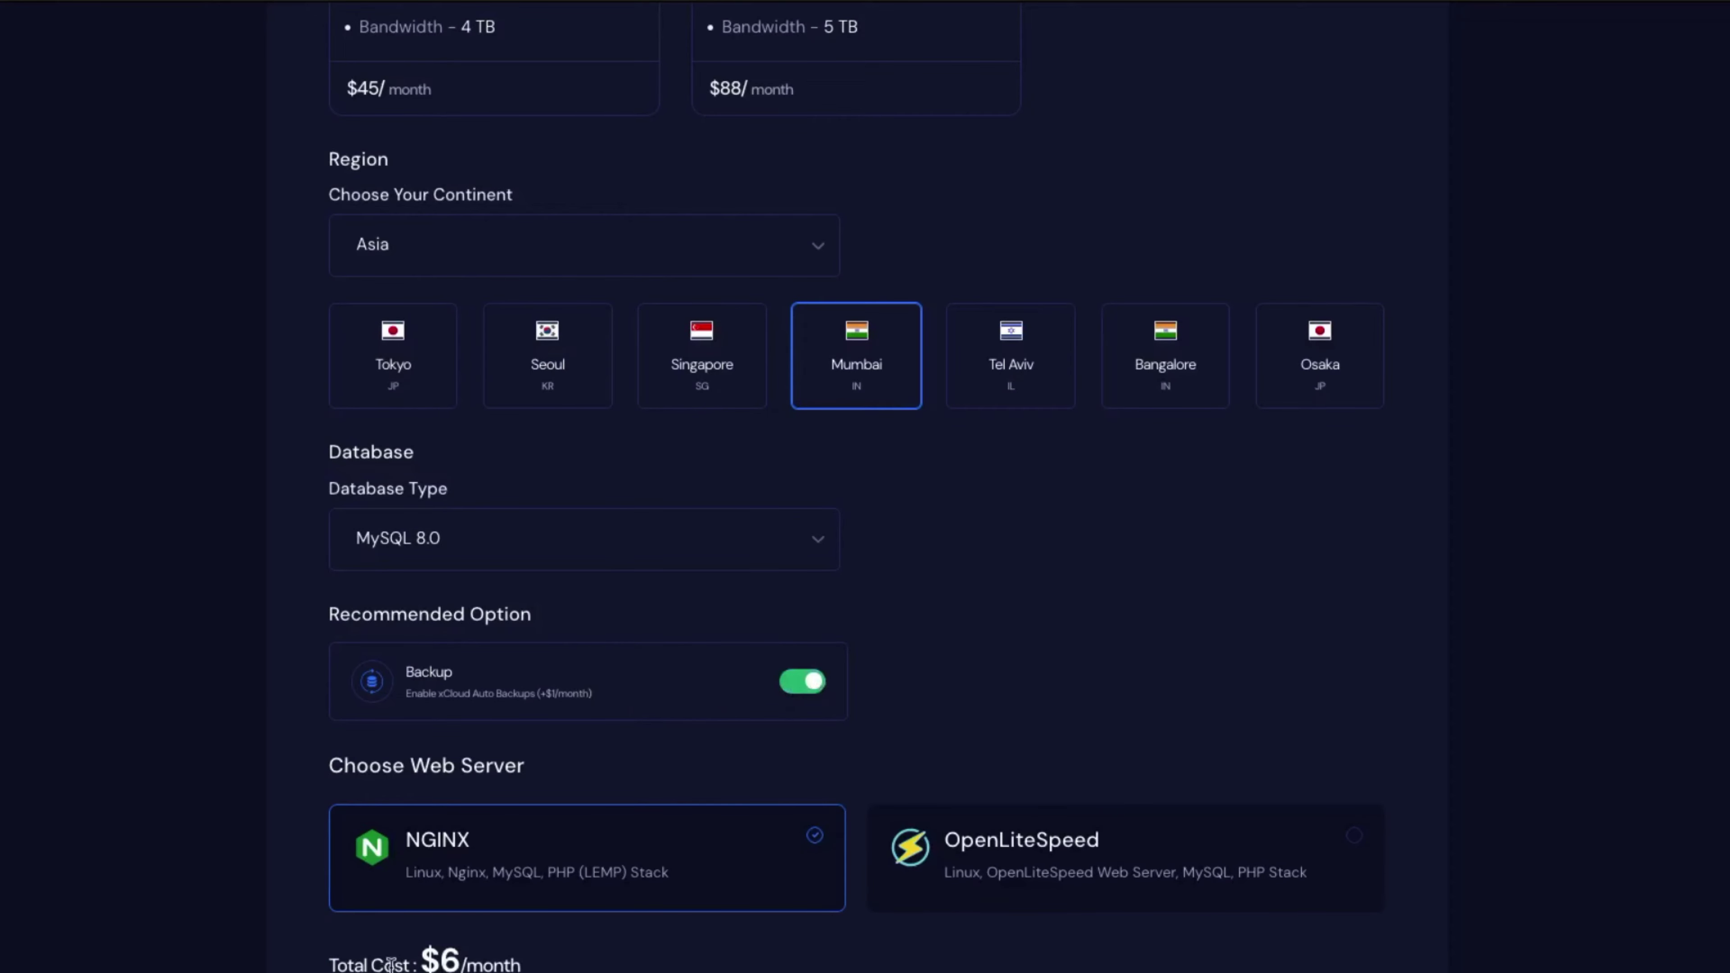
left_click(811, 678)
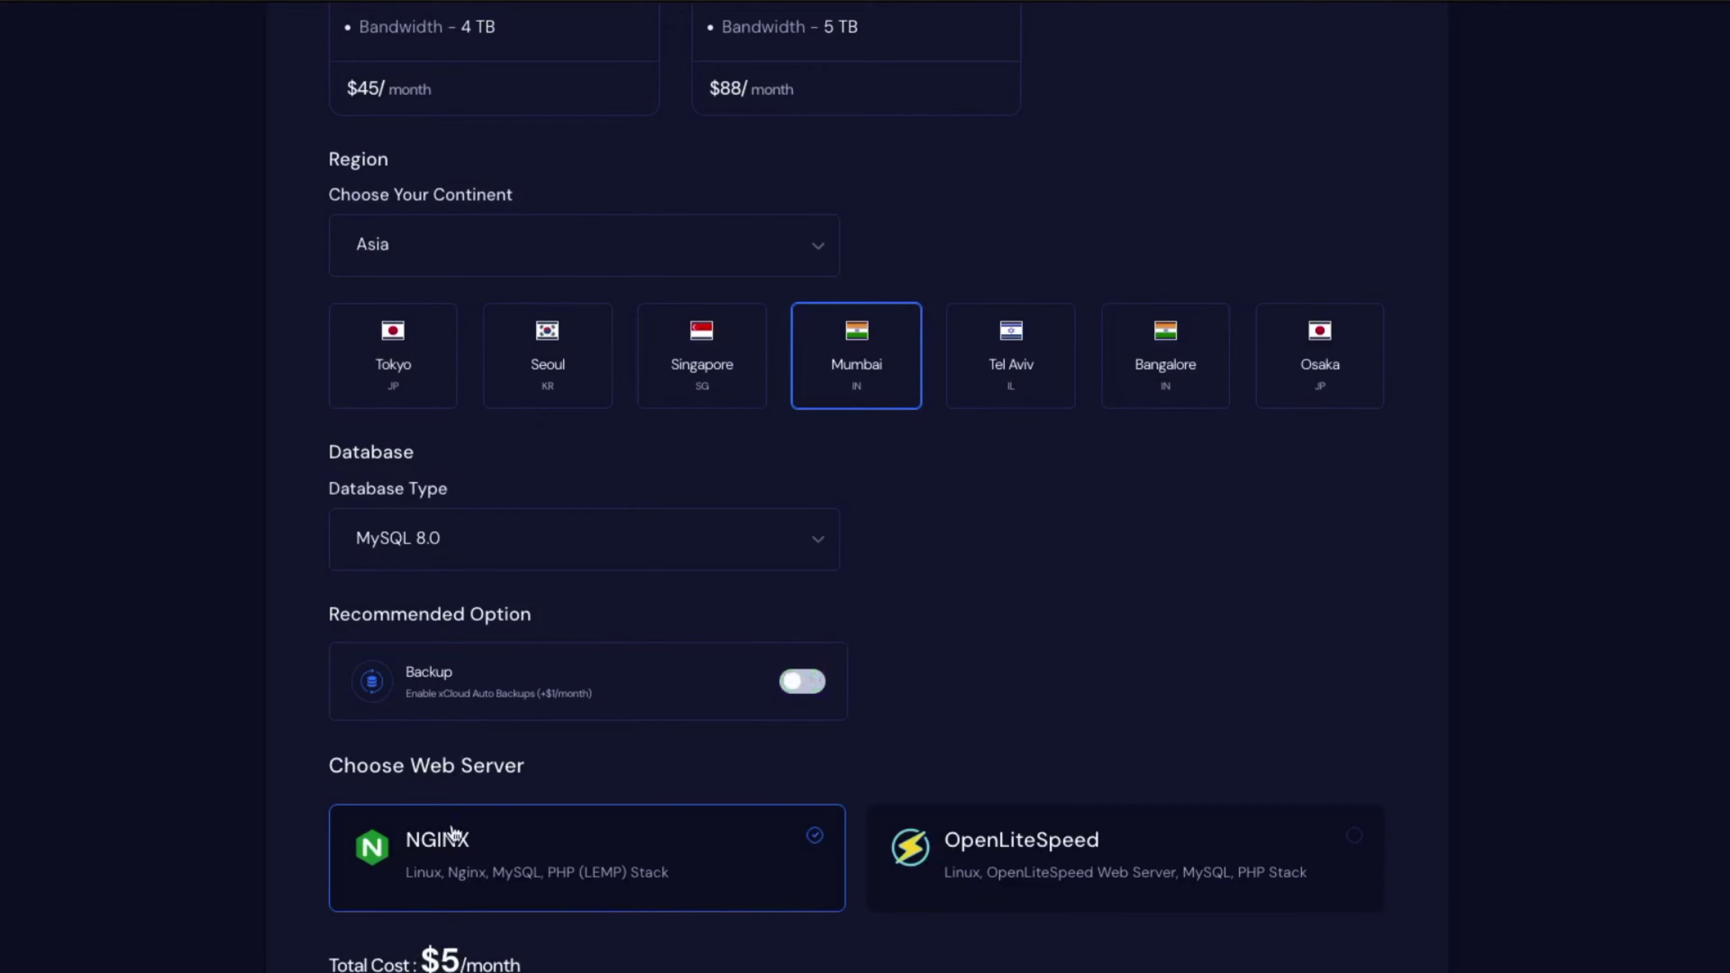
Step: Choose OpenLiteSpeed as the web server and review the server setup form down to the total cost
left_click(1085, 890)
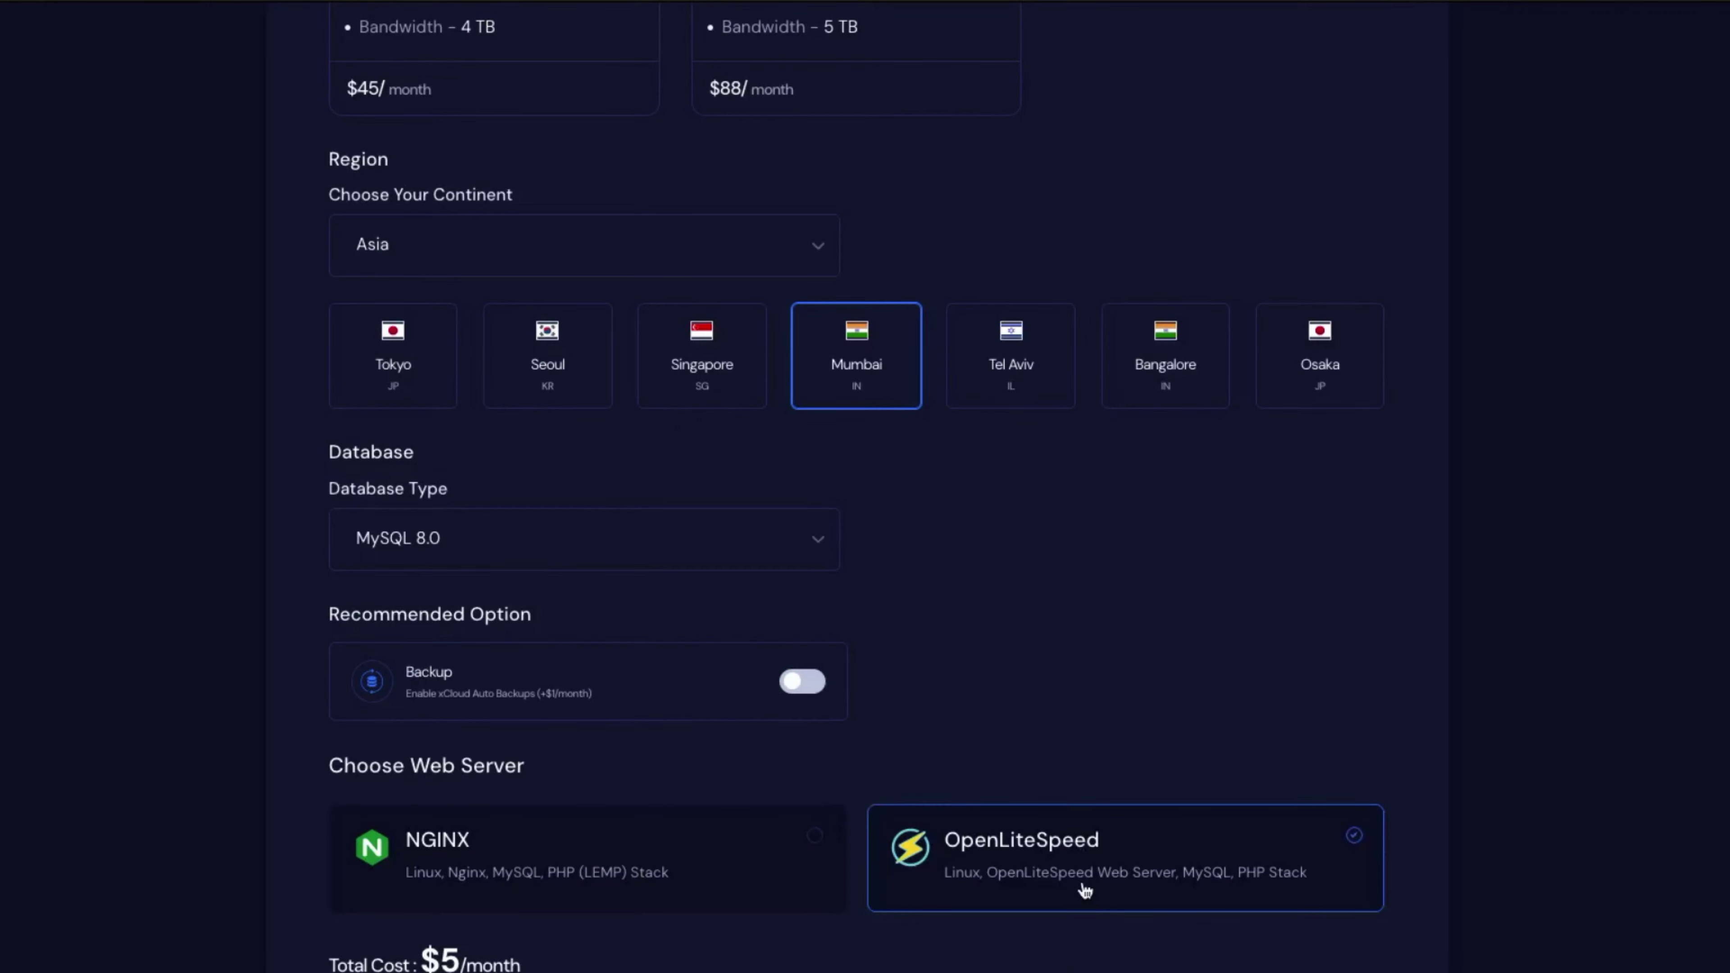
scroll(675, 922, "down", 2)
scroll(1127, 897, "down", 2)
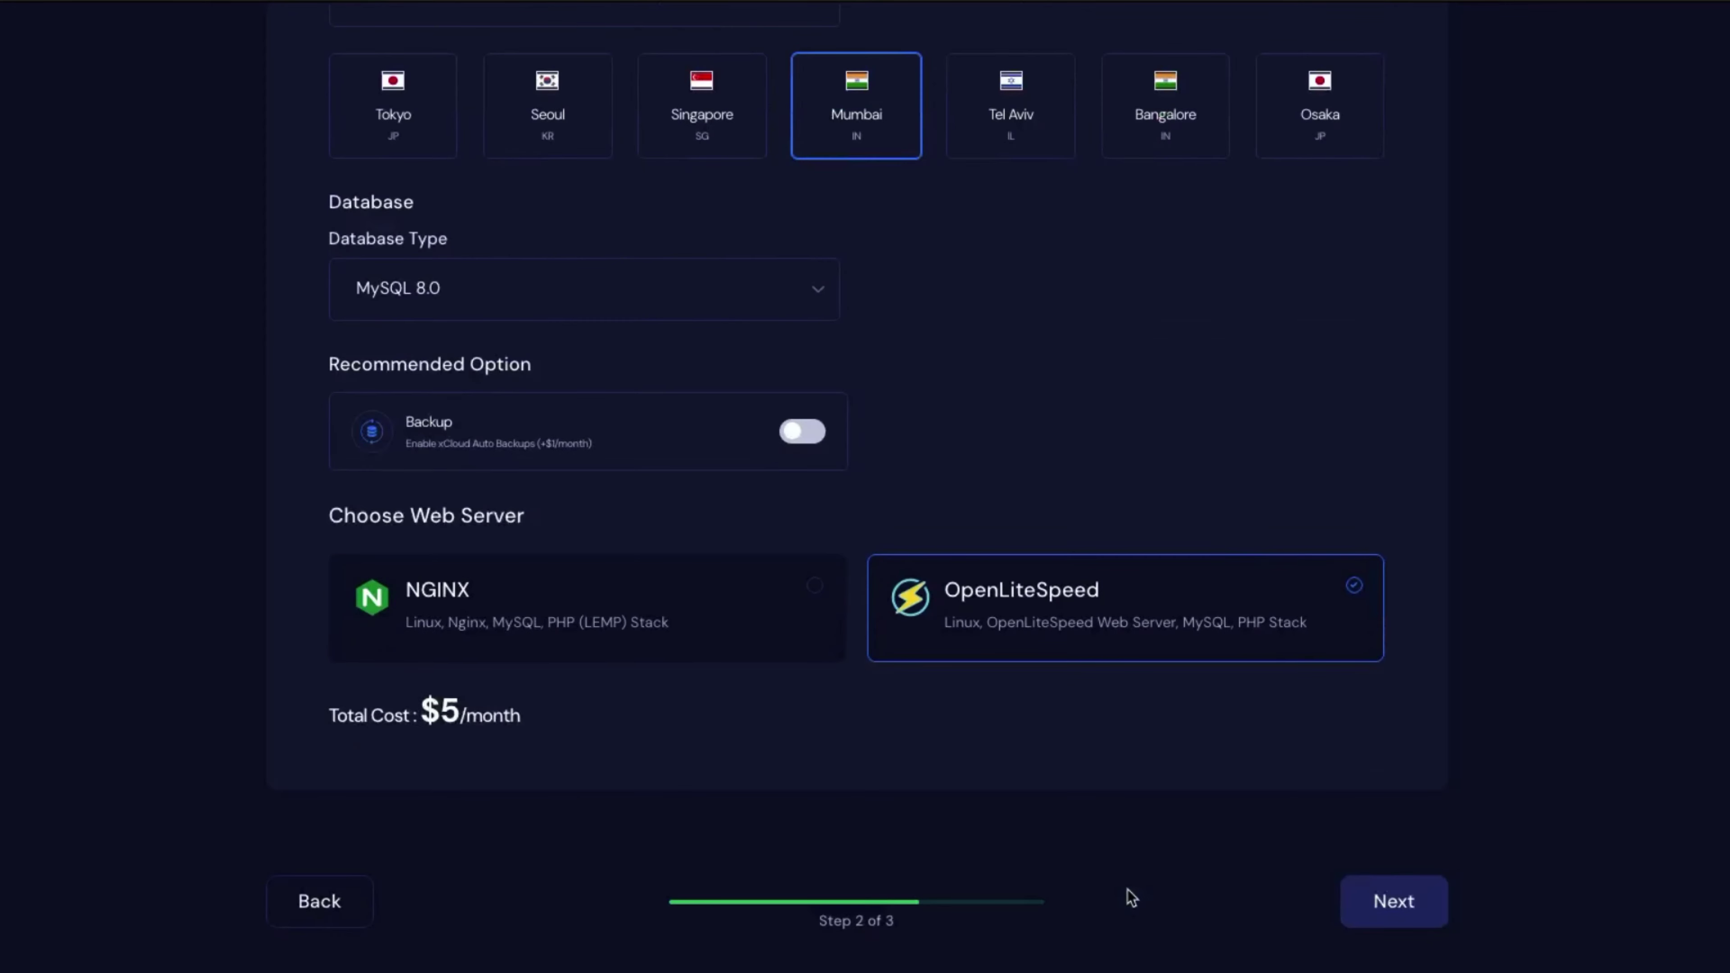
left_click(1394, 904)
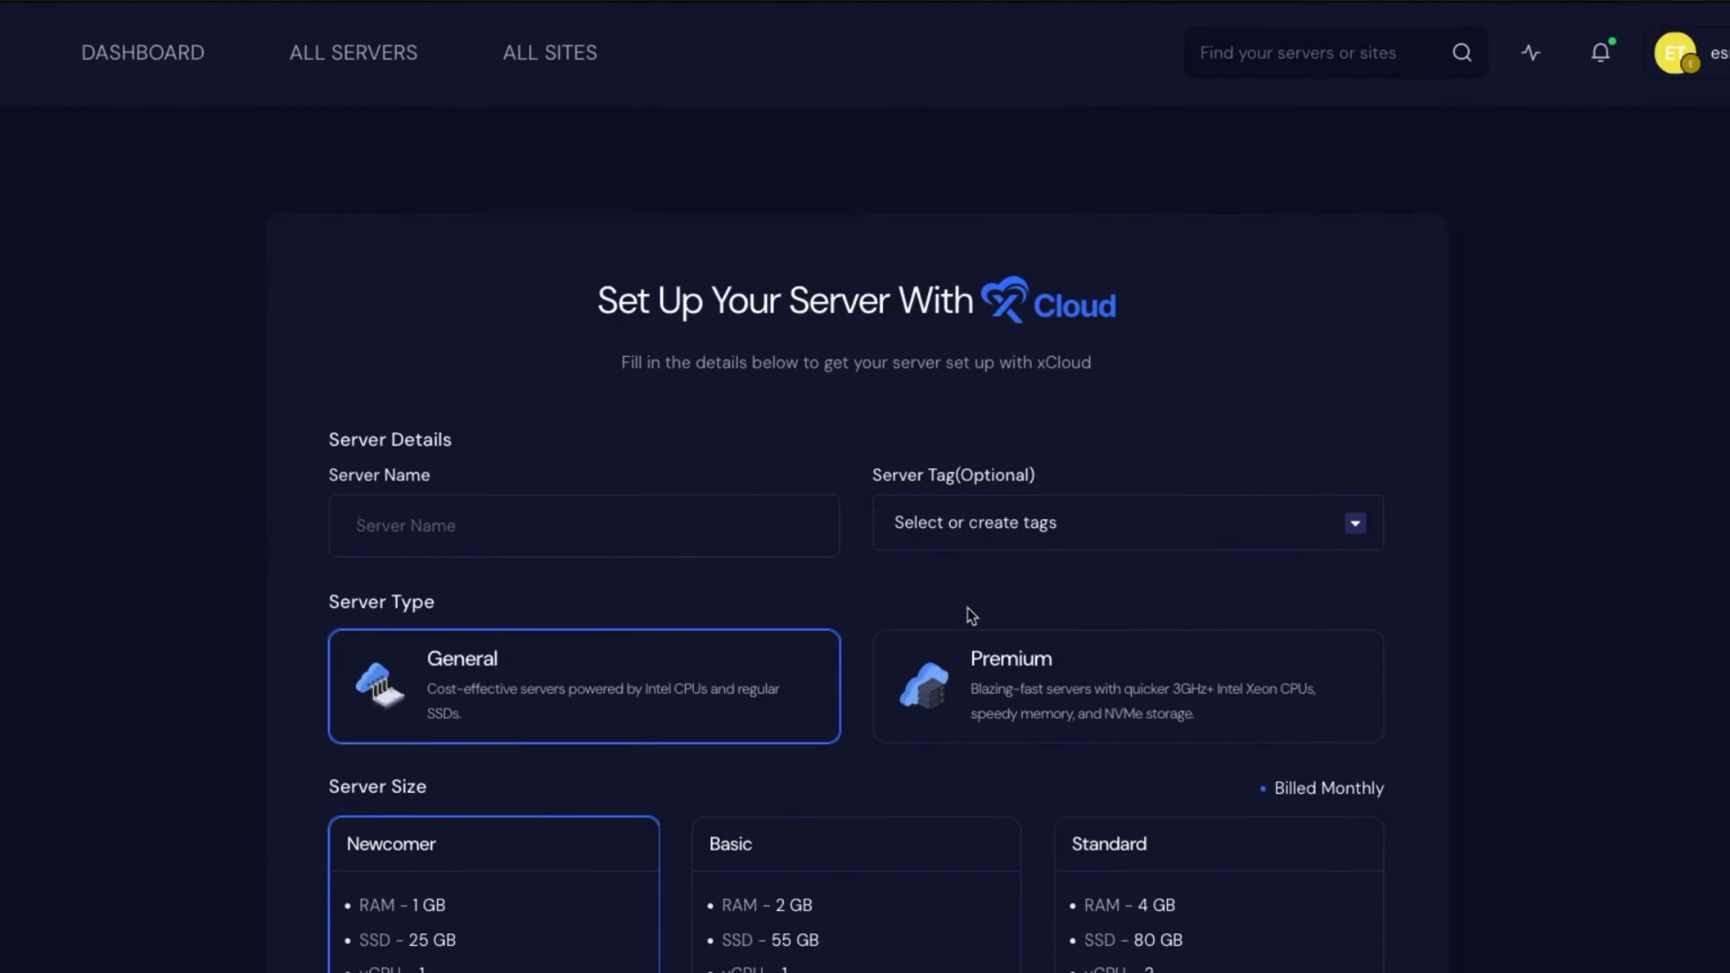
scroll(1056, 613, "down", 15)
scroll(1058, 678, "down", 6)
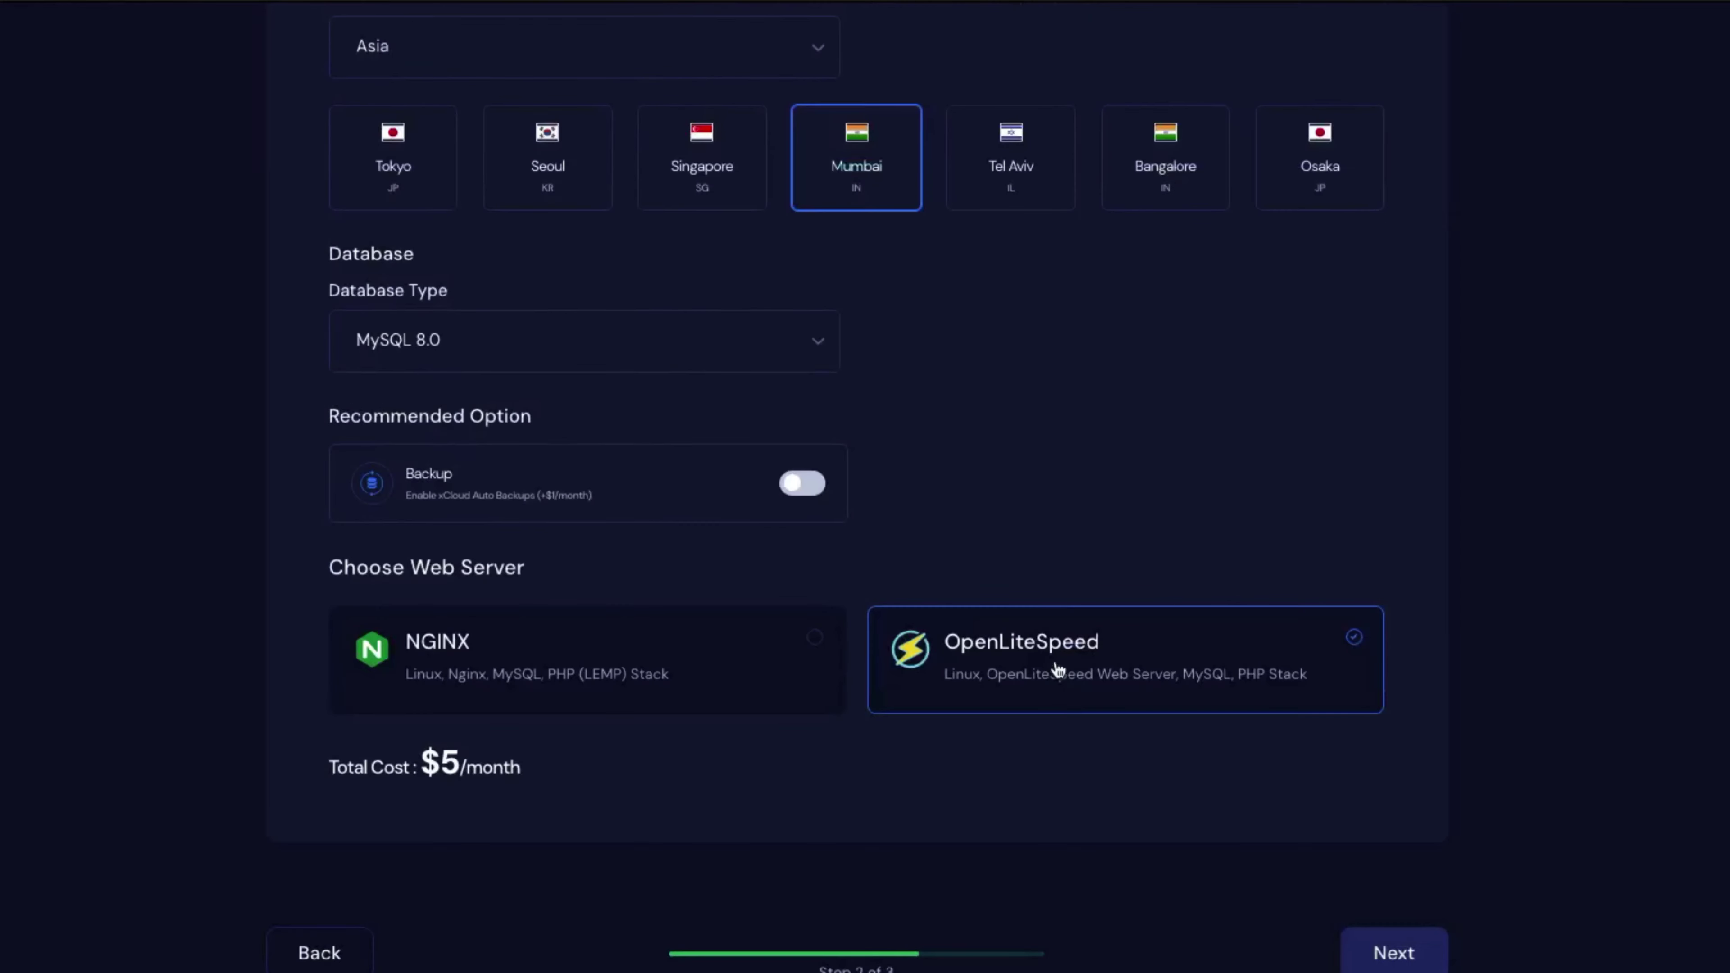
scroll(851, 694, "up", 20)
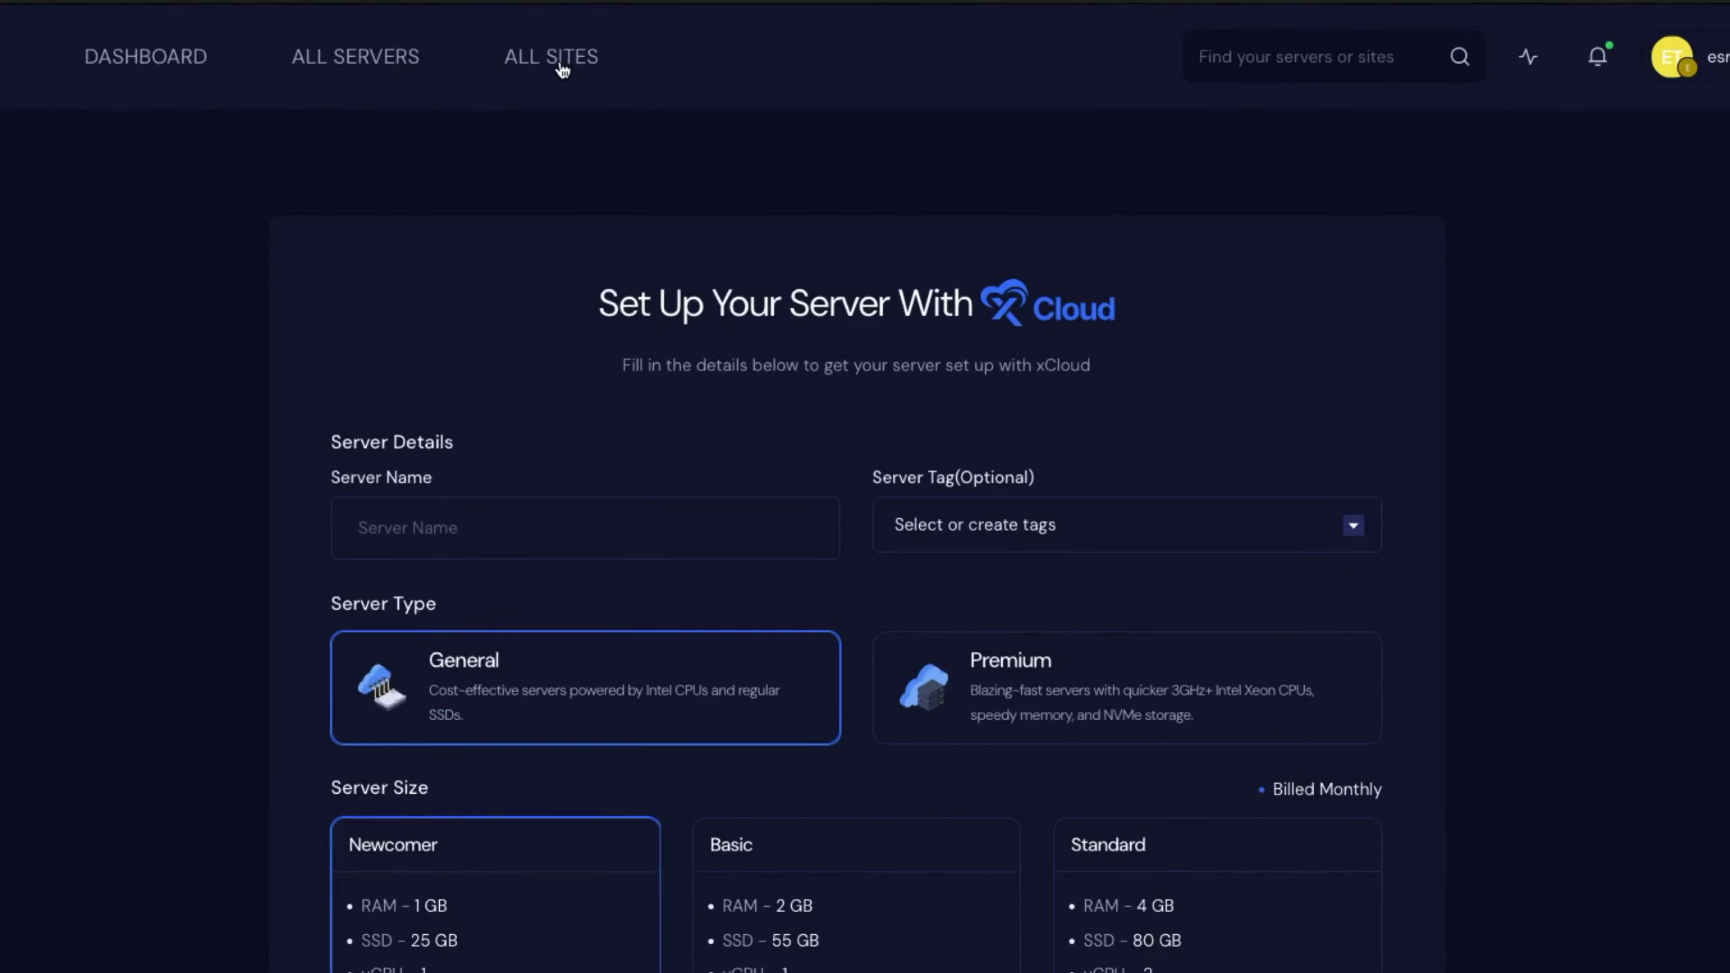
Step: Start adding a new site from the list of all sites, hosting it on the first server offered
left_click(559, 61)
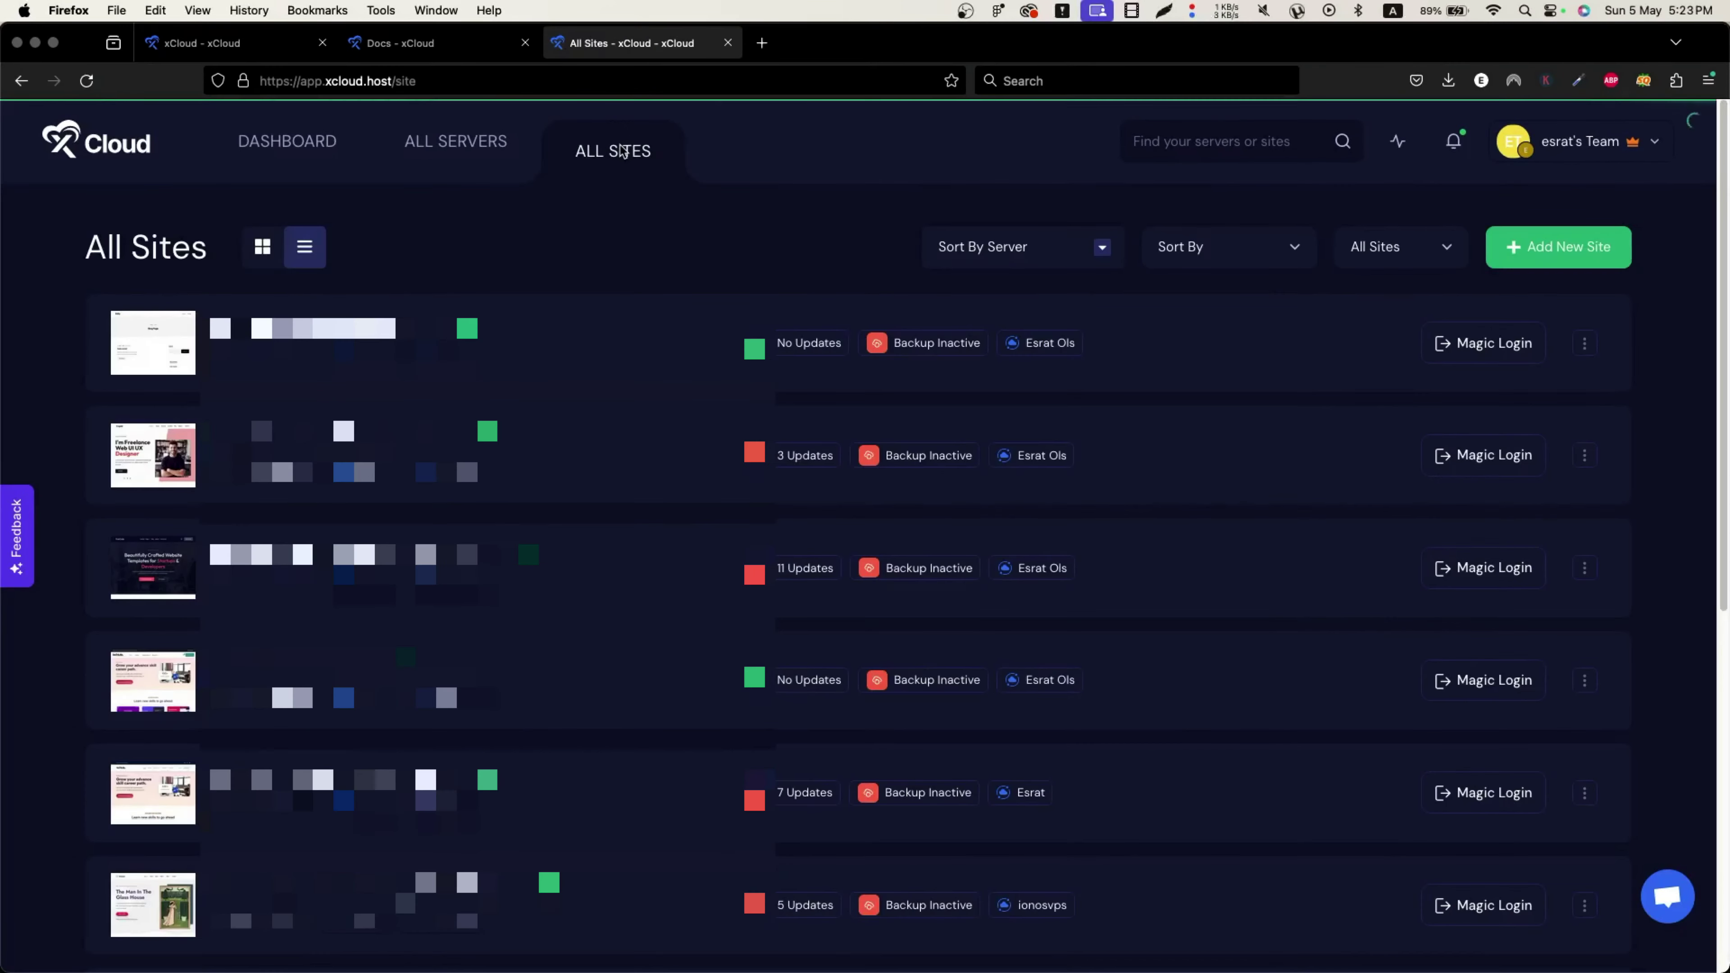
left_click(1588, 249)
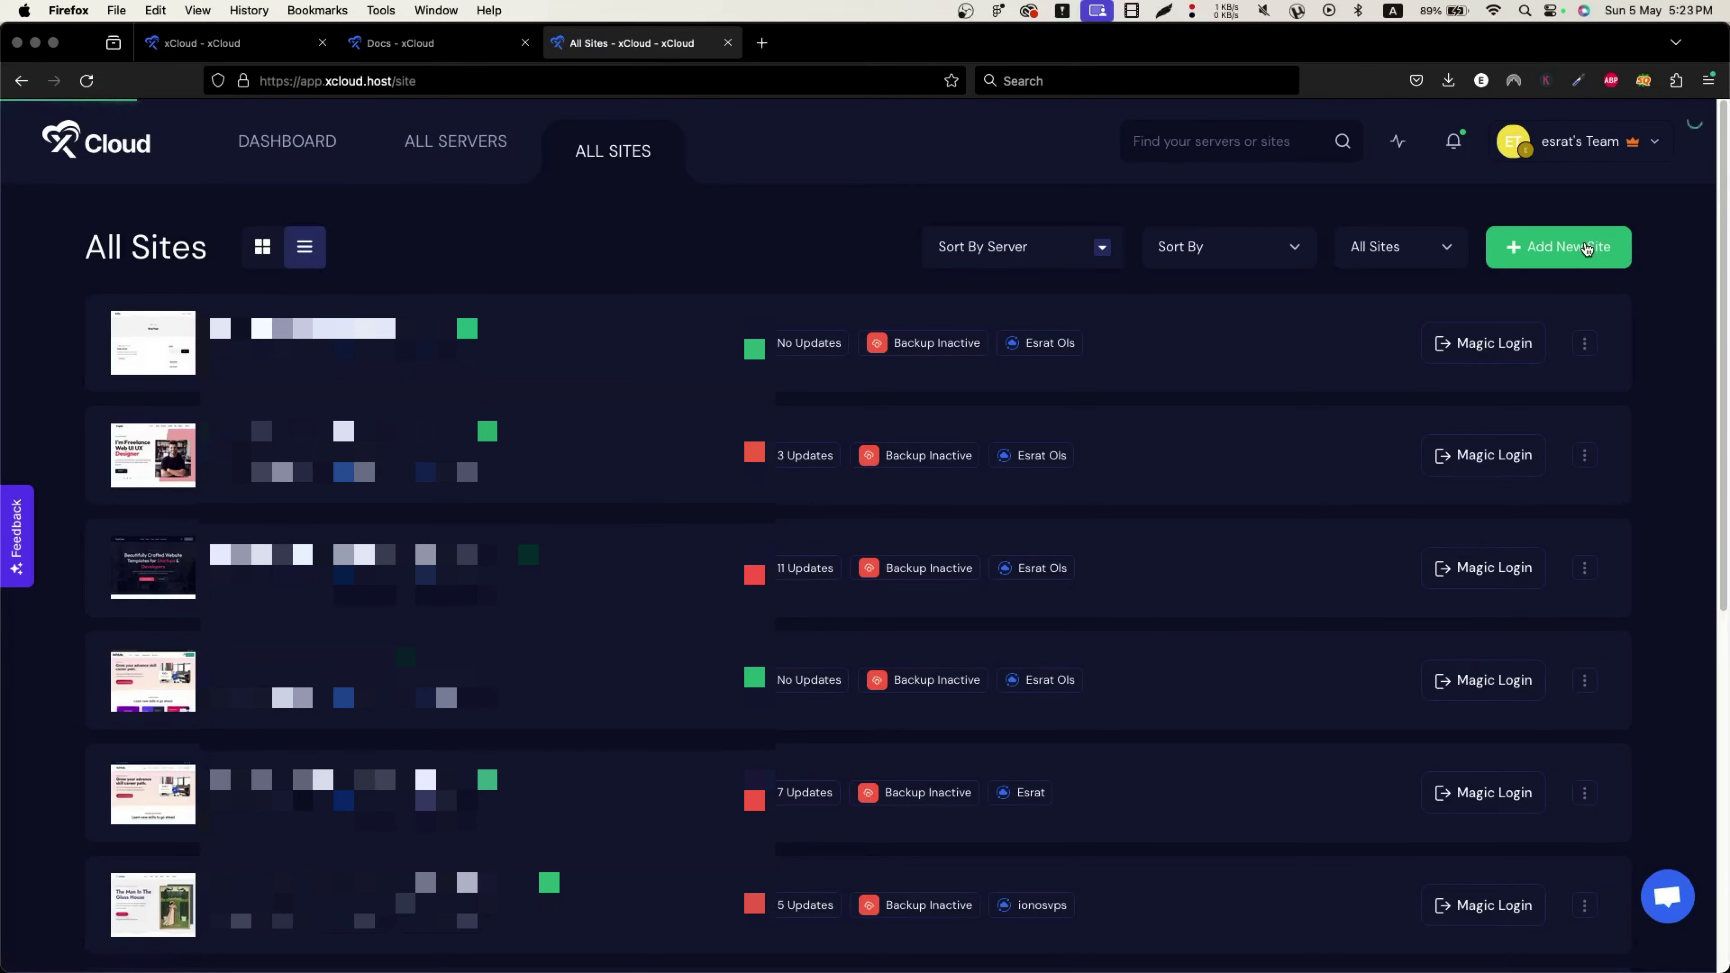
left_click(761, 560)
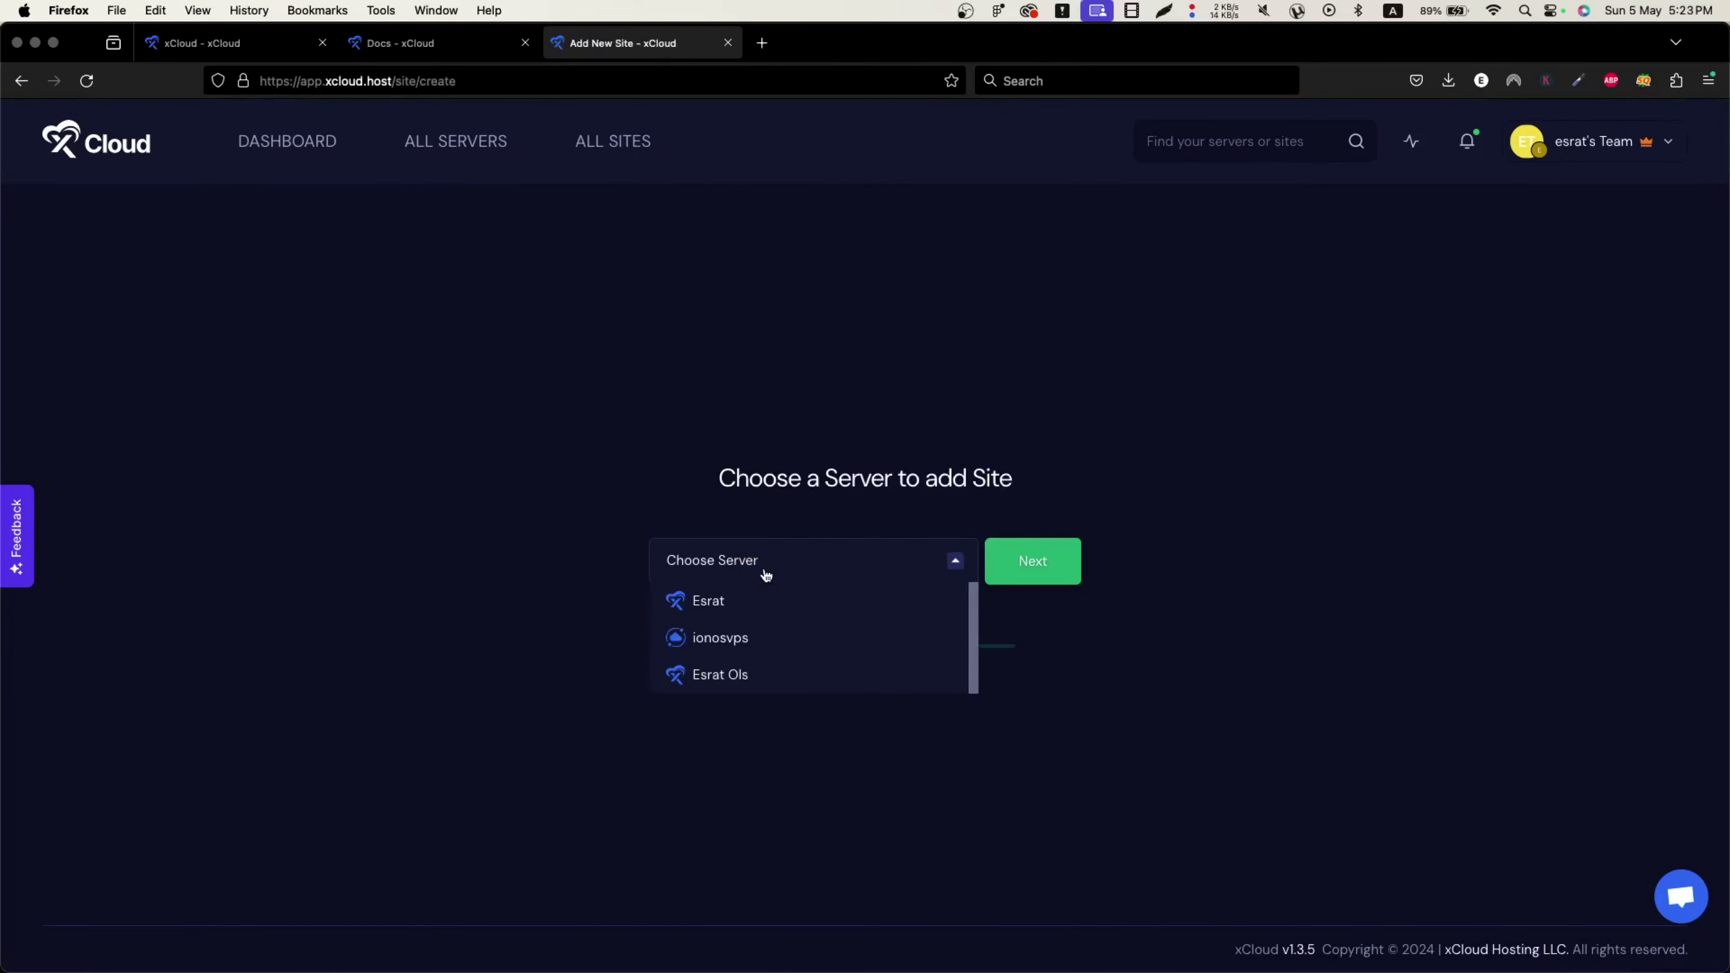
left_click(709, 600)
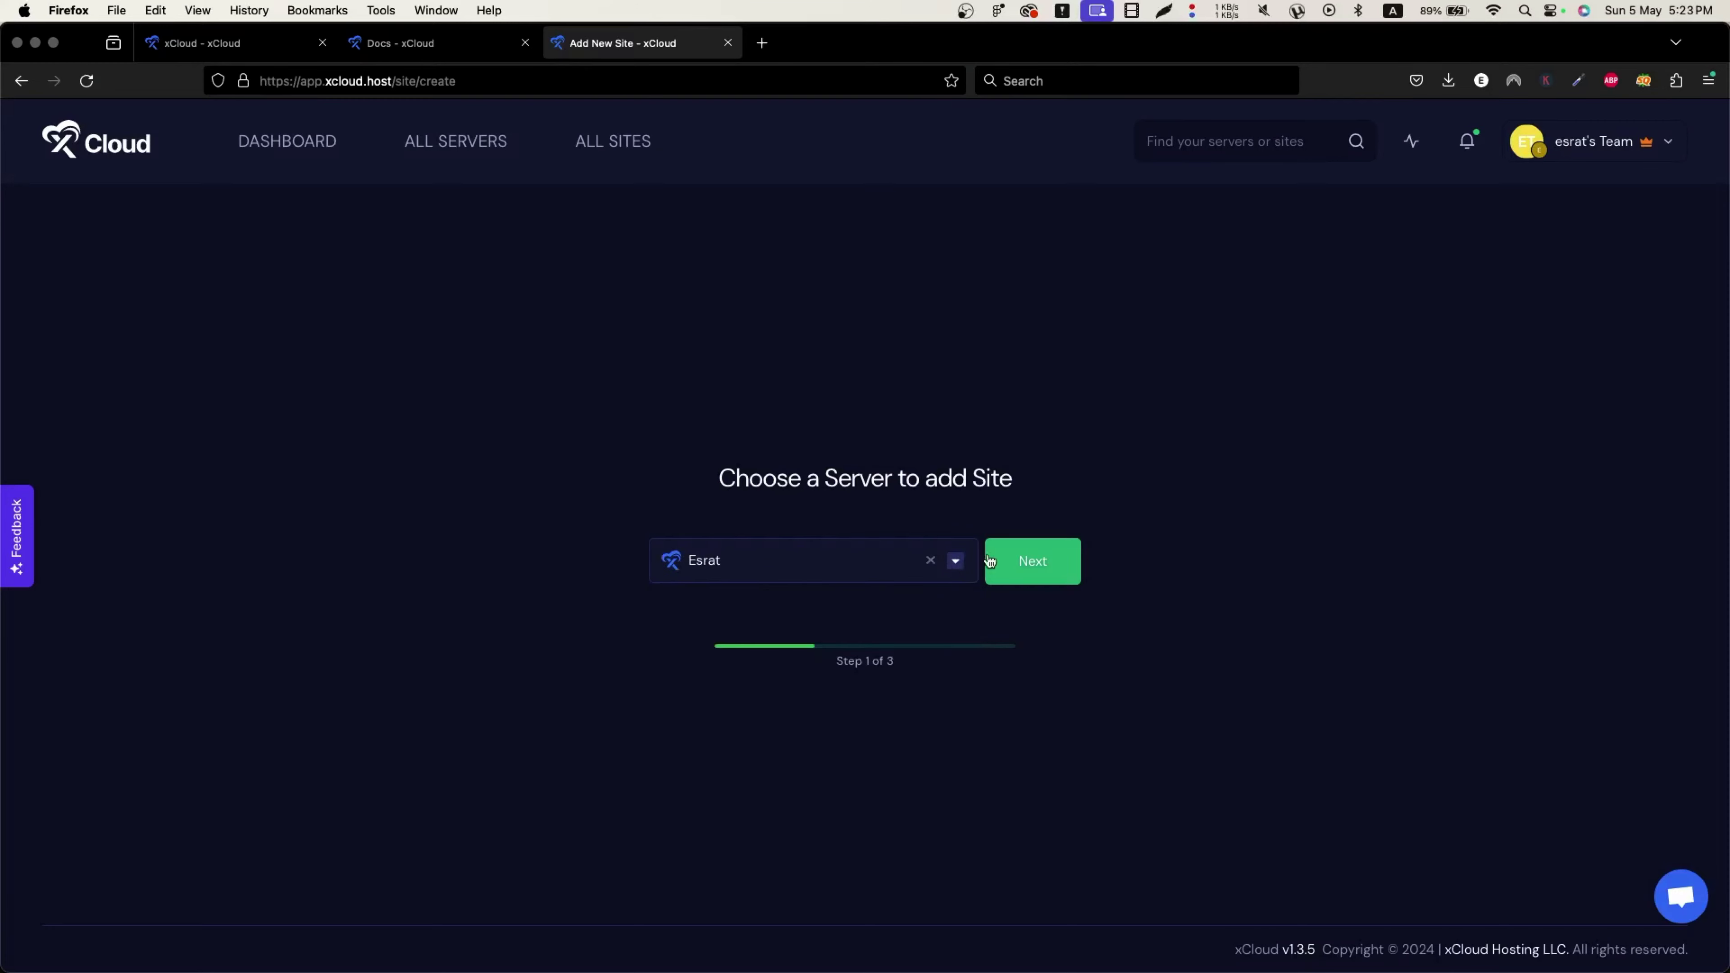
left_click(1035, 569)
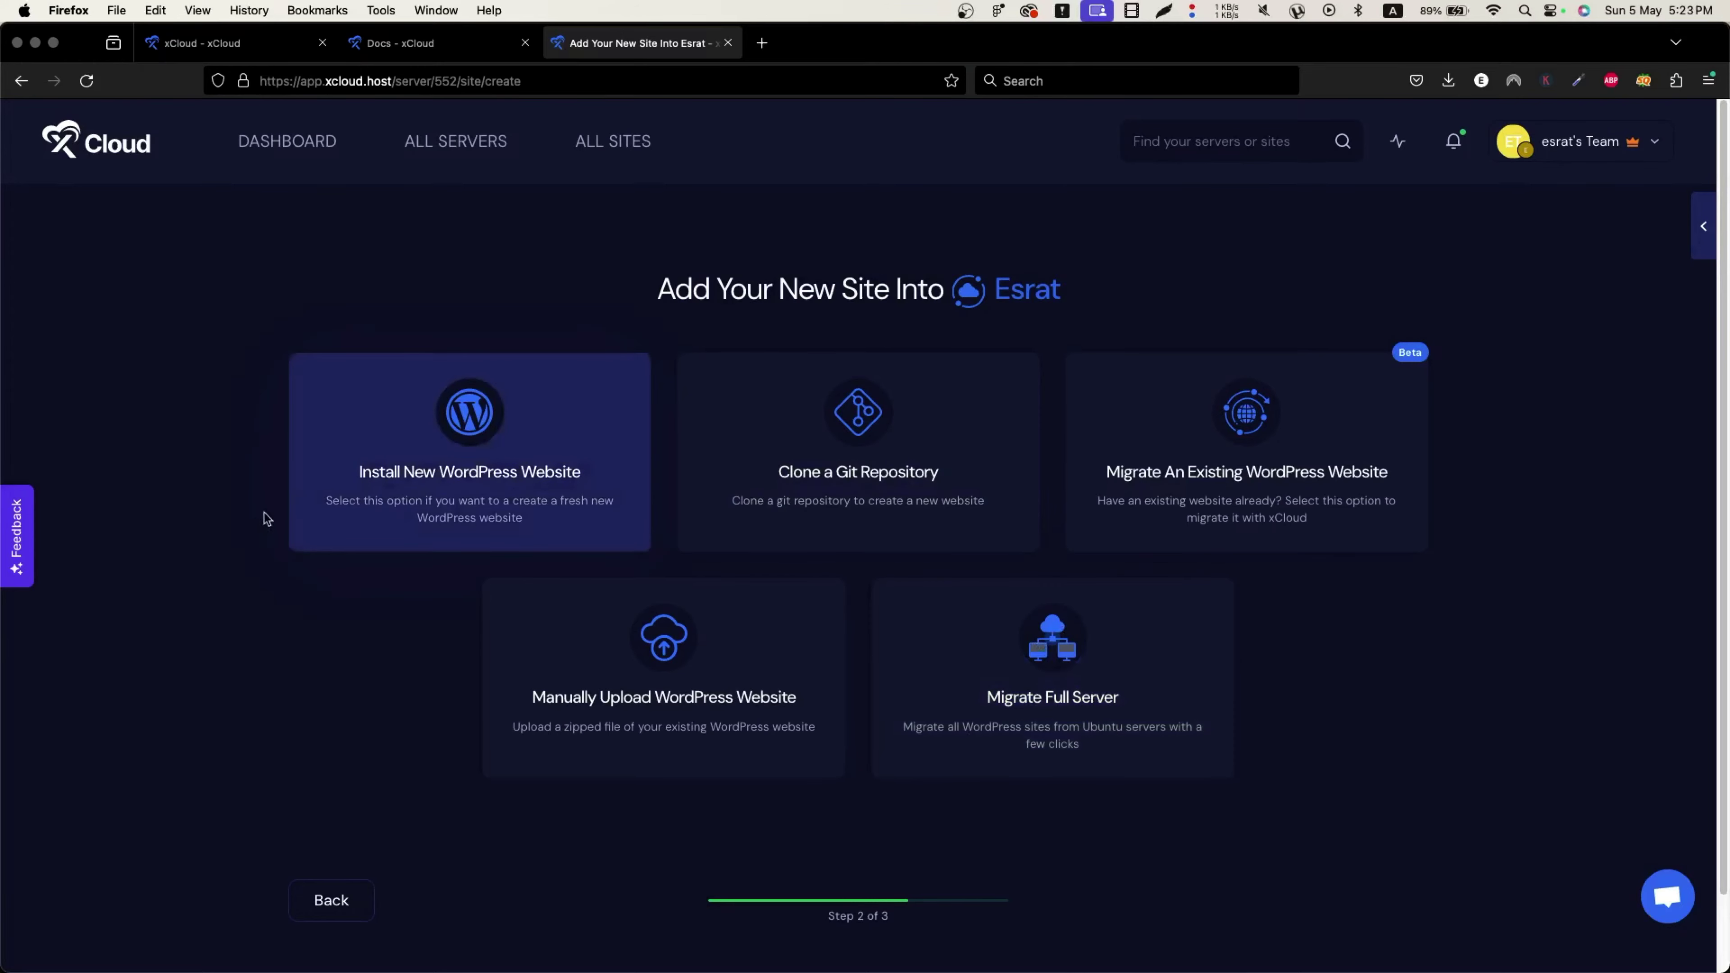
Step: Choose to install a new WordPress website and set it up as a Staging Environment
left_click(477, 505)
scroll(713, 709, "down", 3)
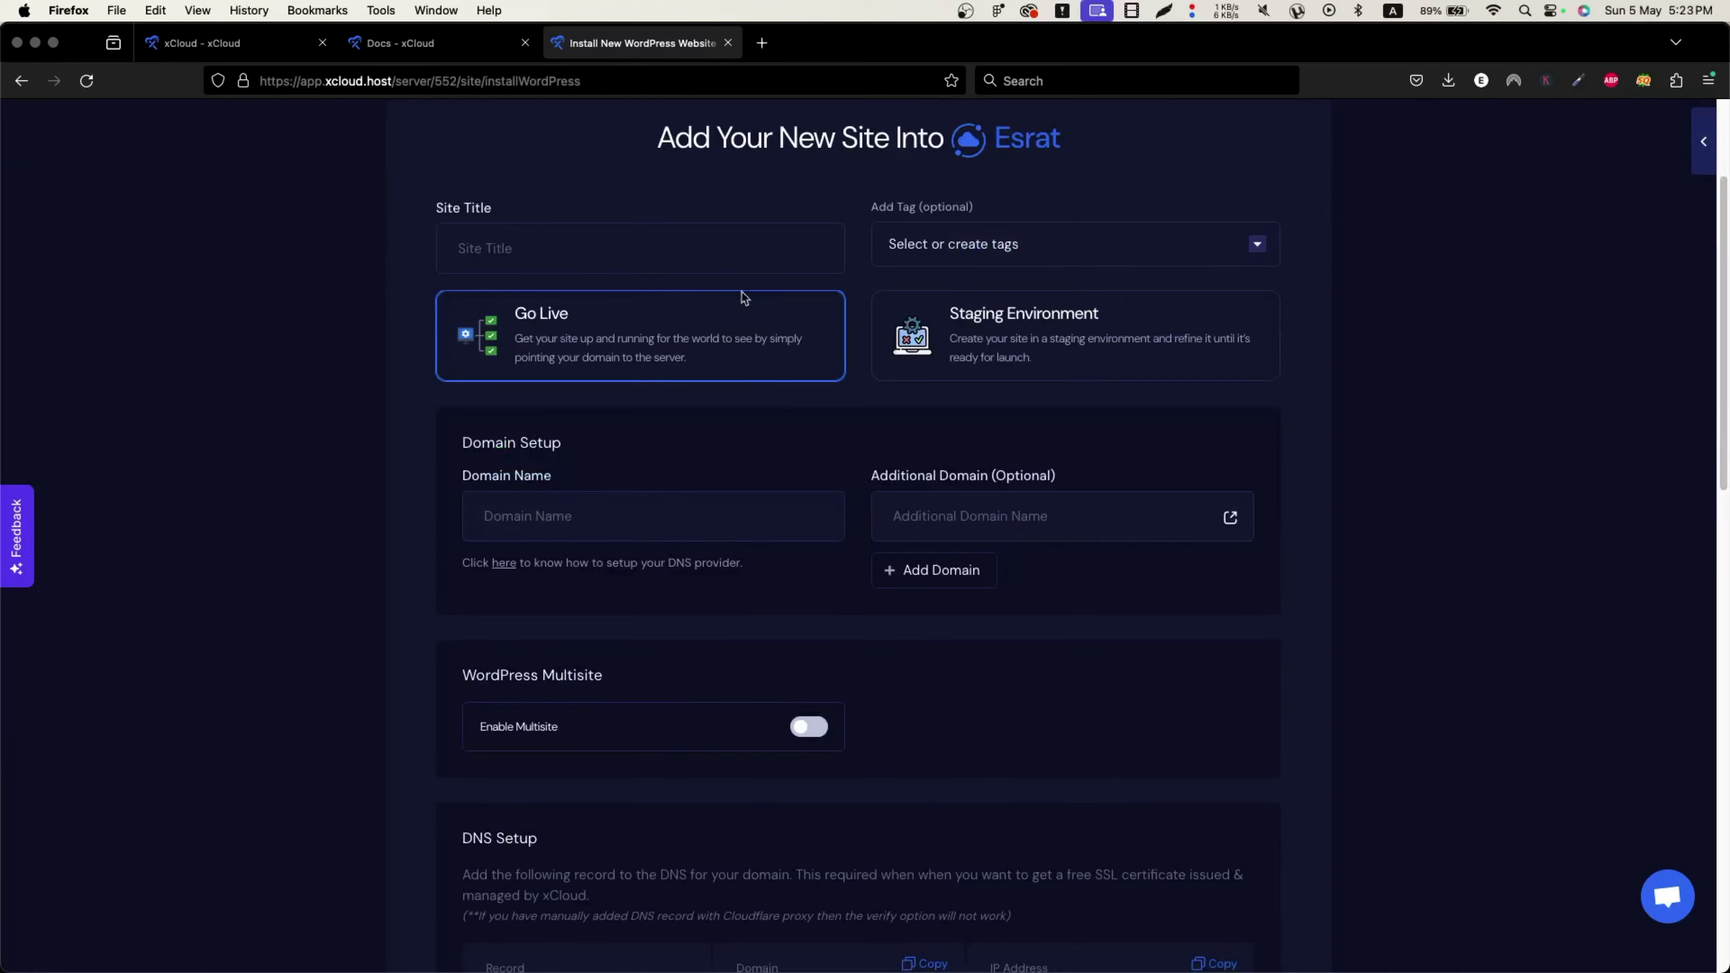
left_click(1053, 364)
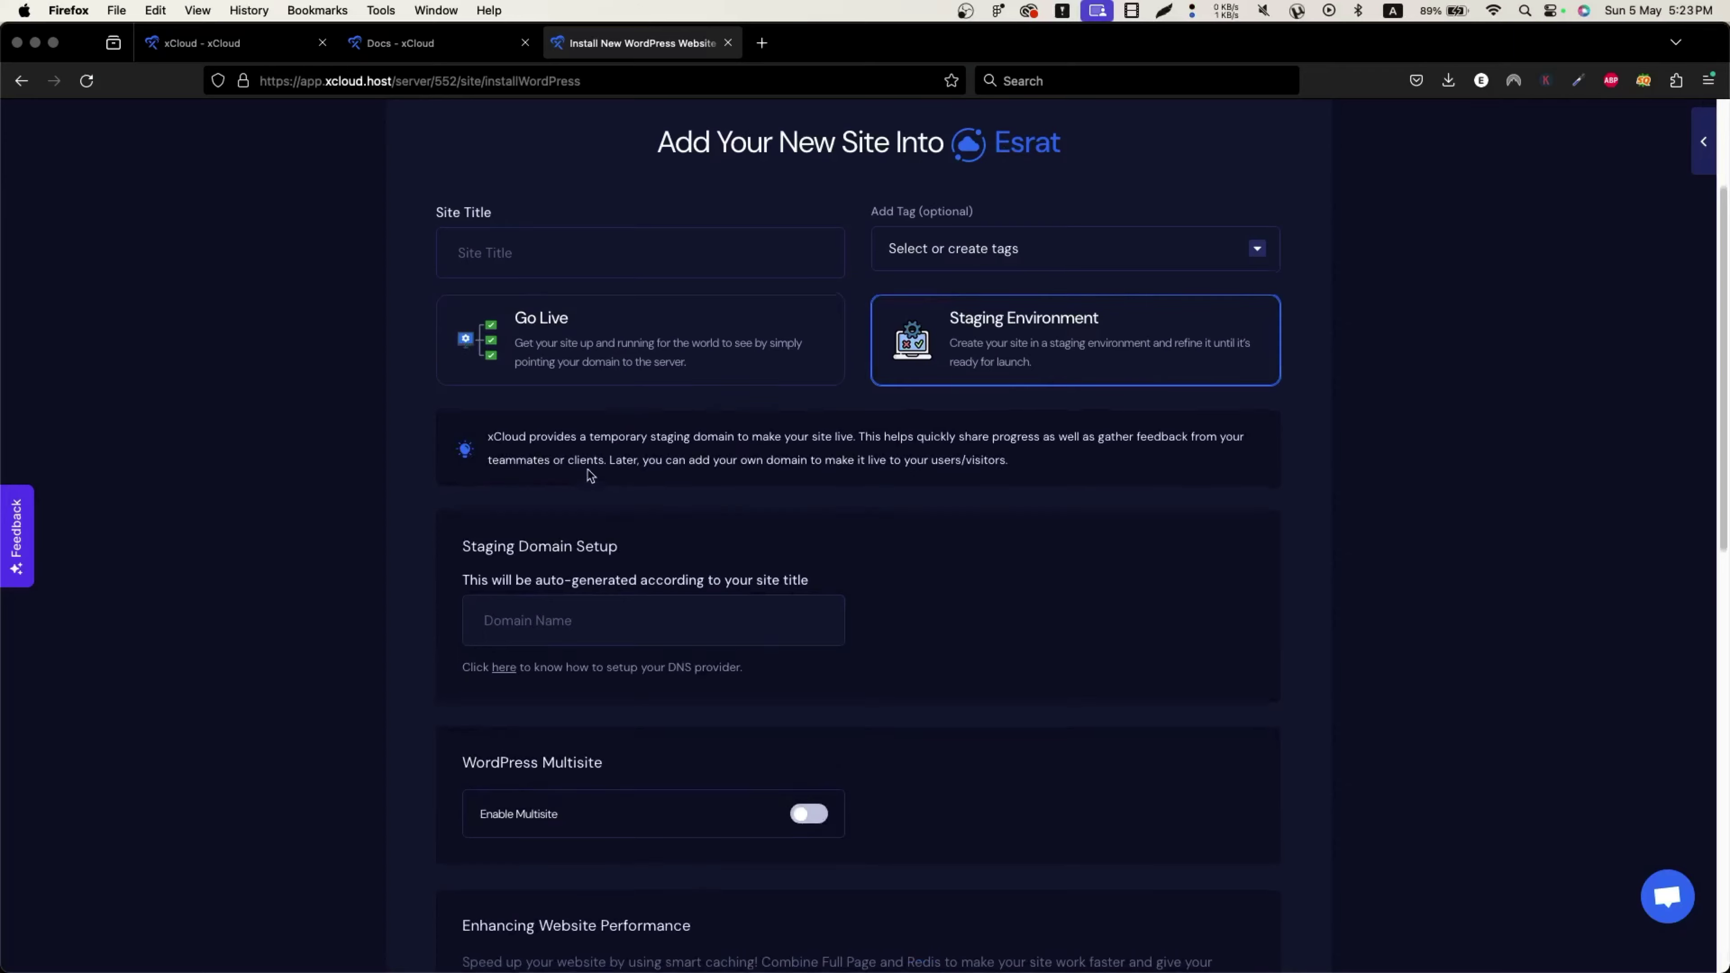
Step: Enter testing as the site title and open the site's tag choices
scroll(586, 476, "up", 3)
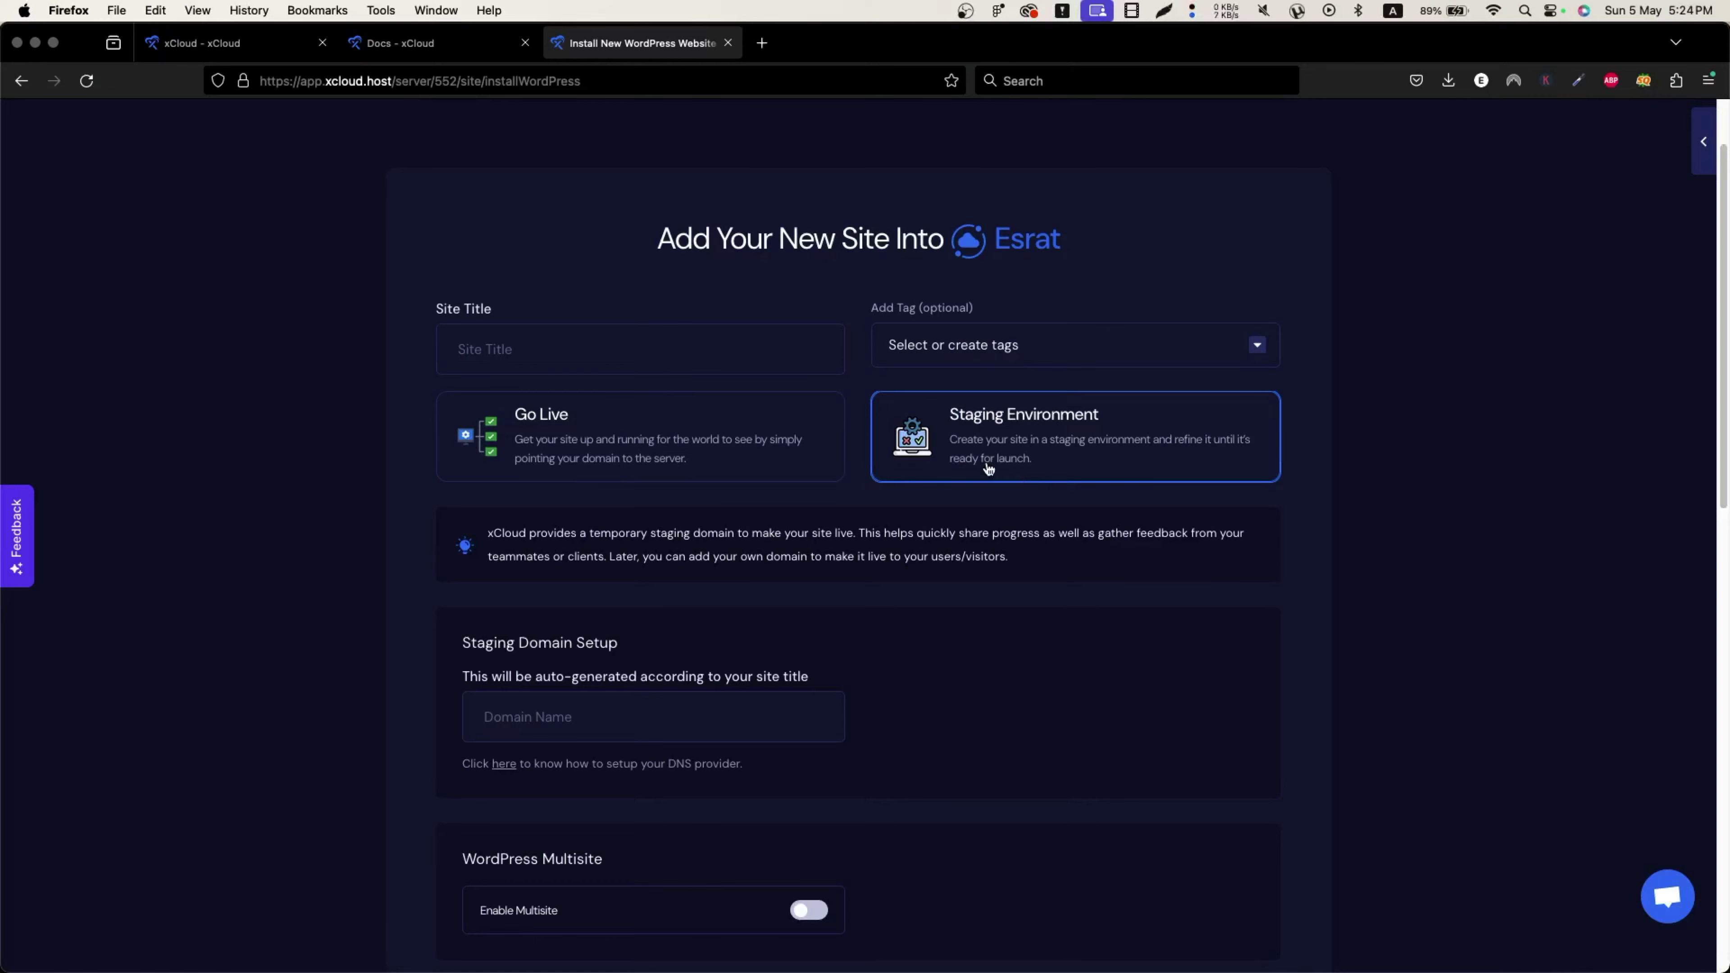
scroll(791, 542, "up", 2)
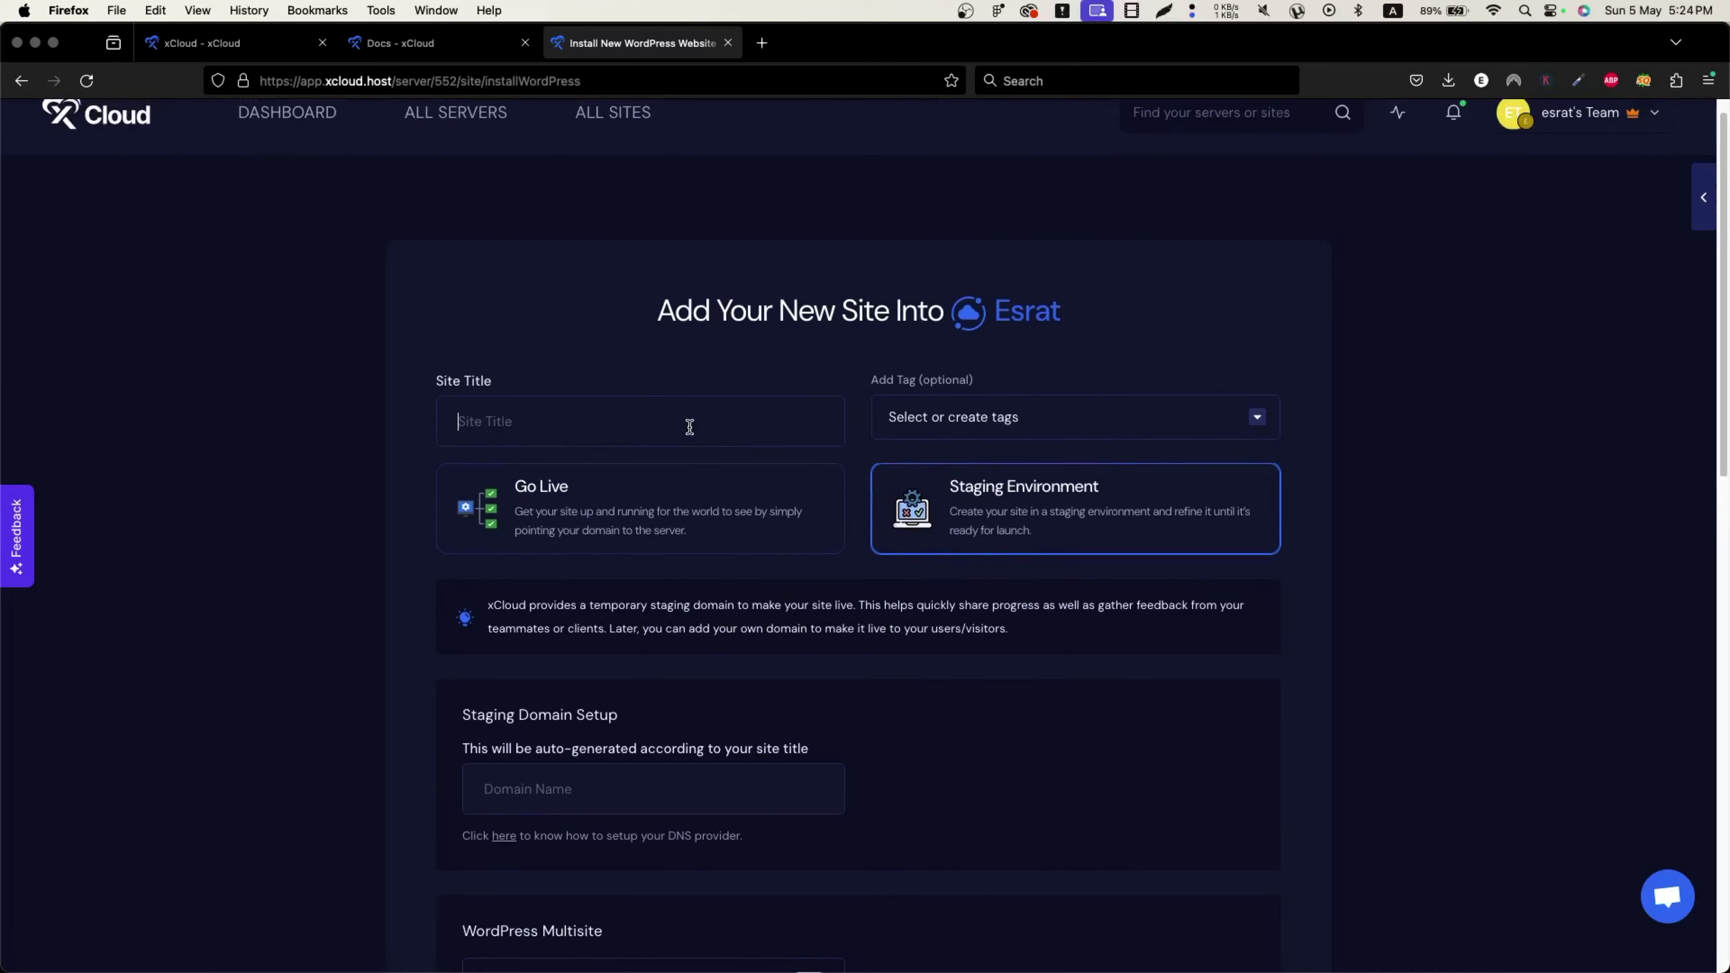
type("testing")
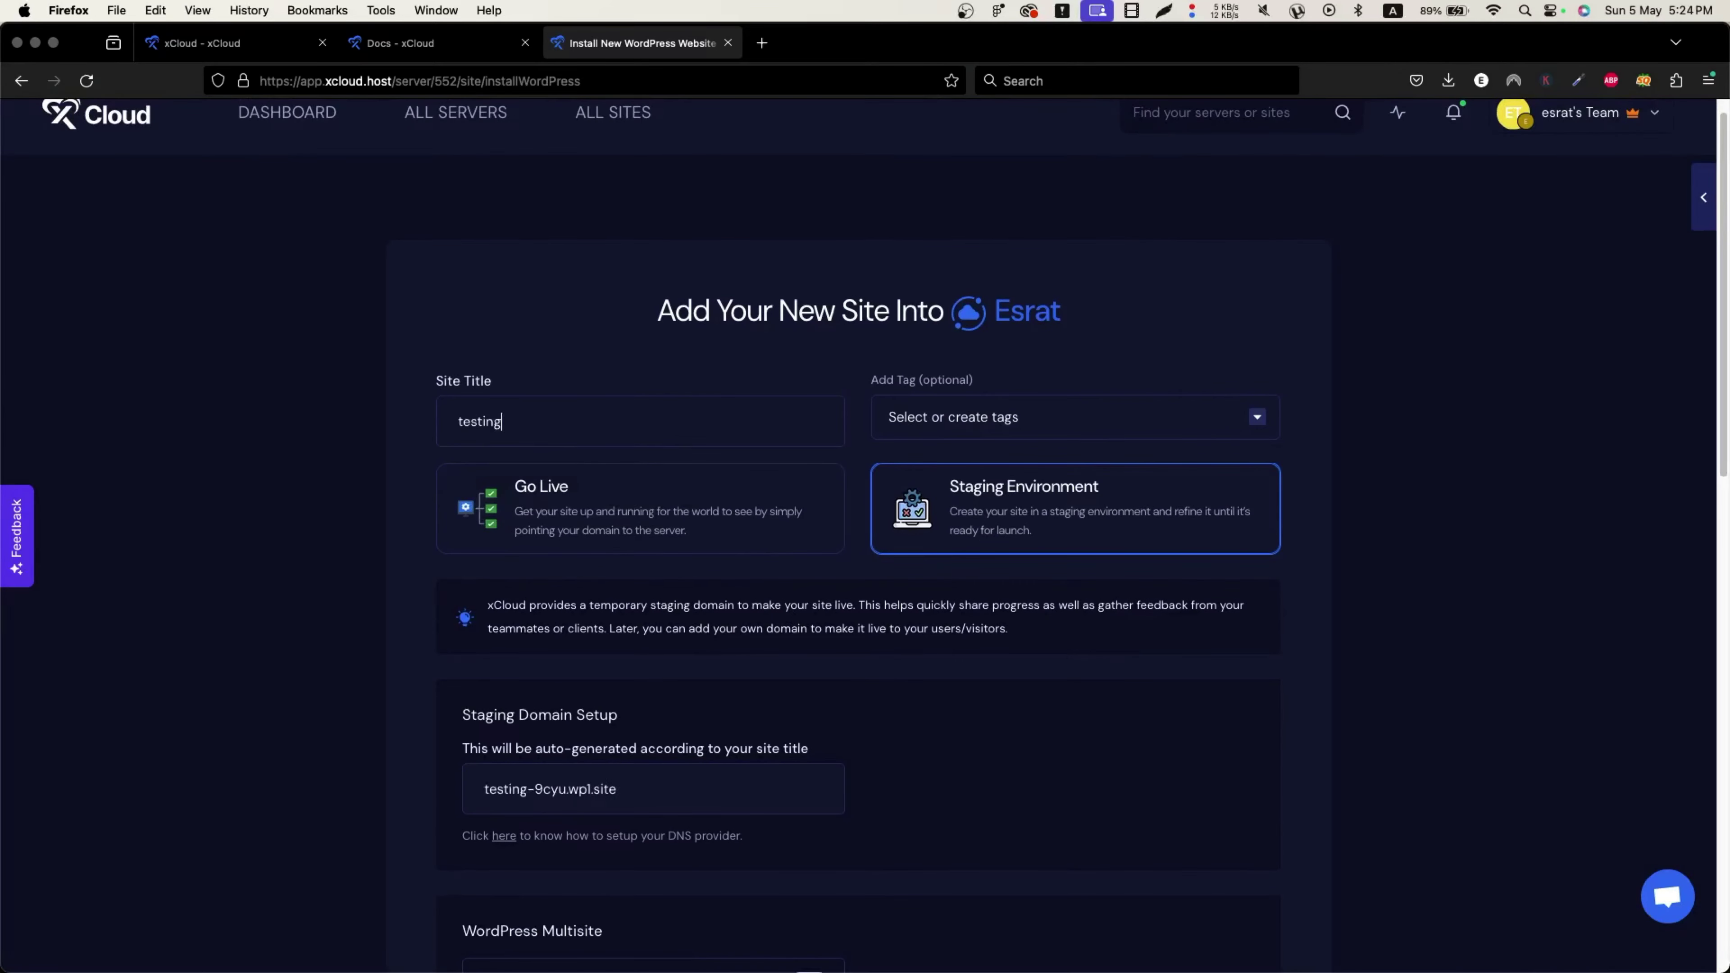
left_click(1009, 438)
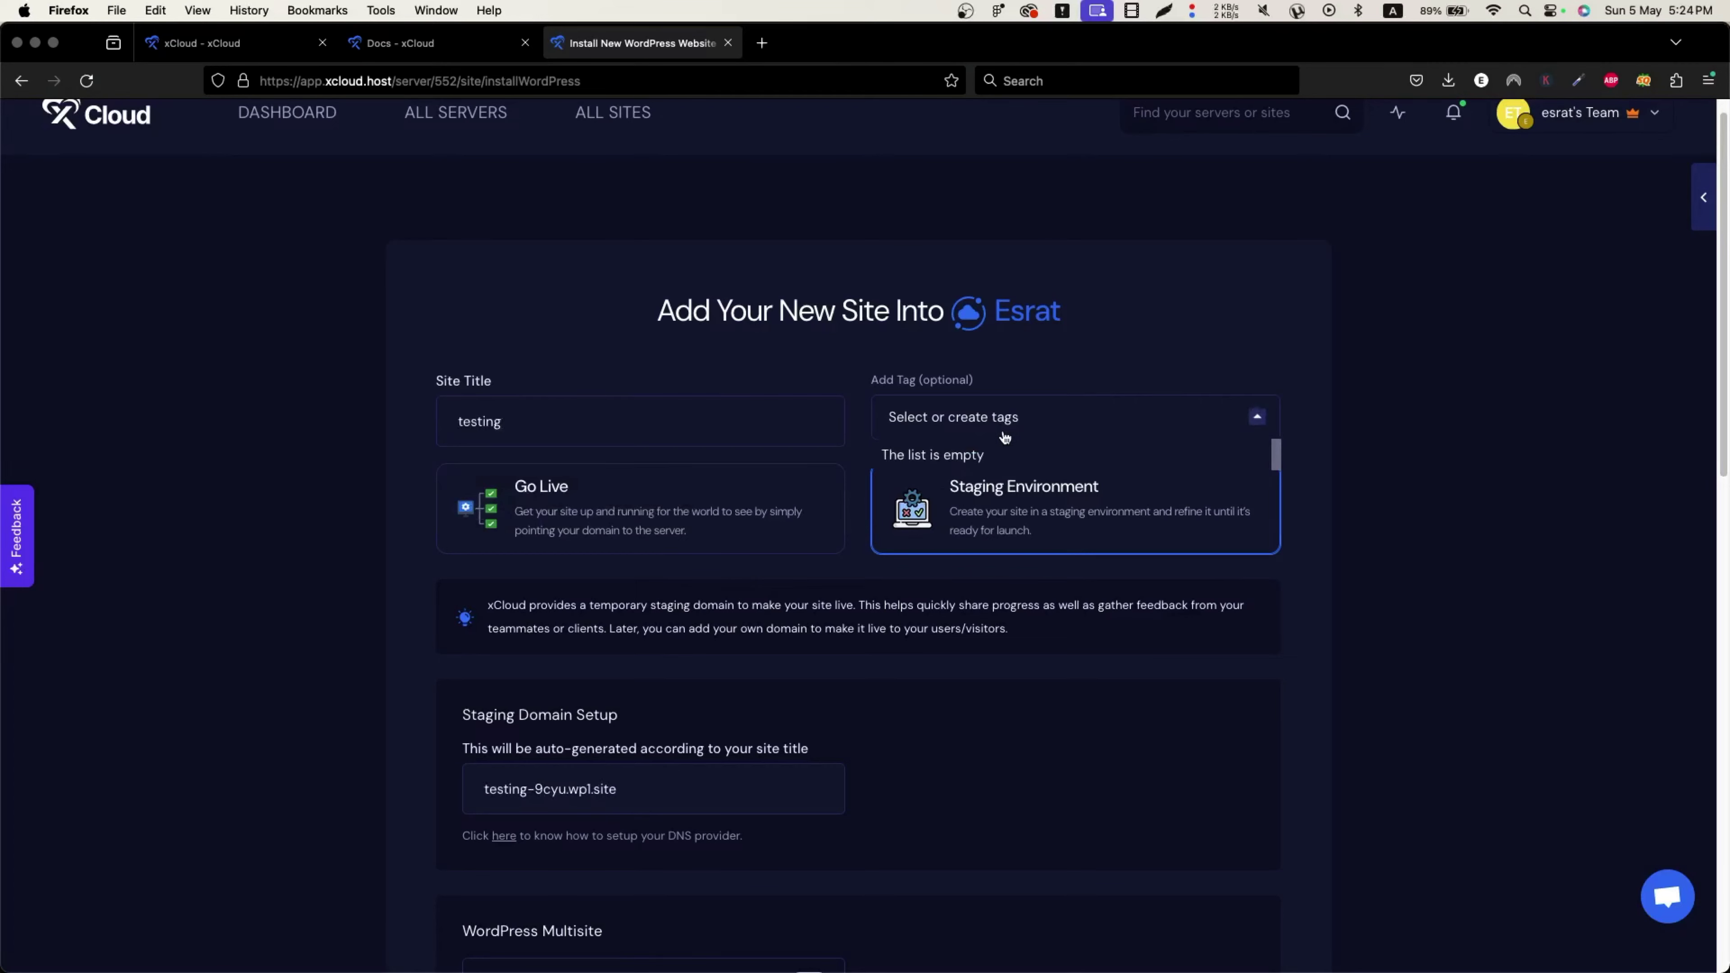
Step: Enable WordPress Multisite for the new site and open the choice between Subdirectory and Subdomain
left_click(878, 756)
scroll(726, 686, "down", 3)
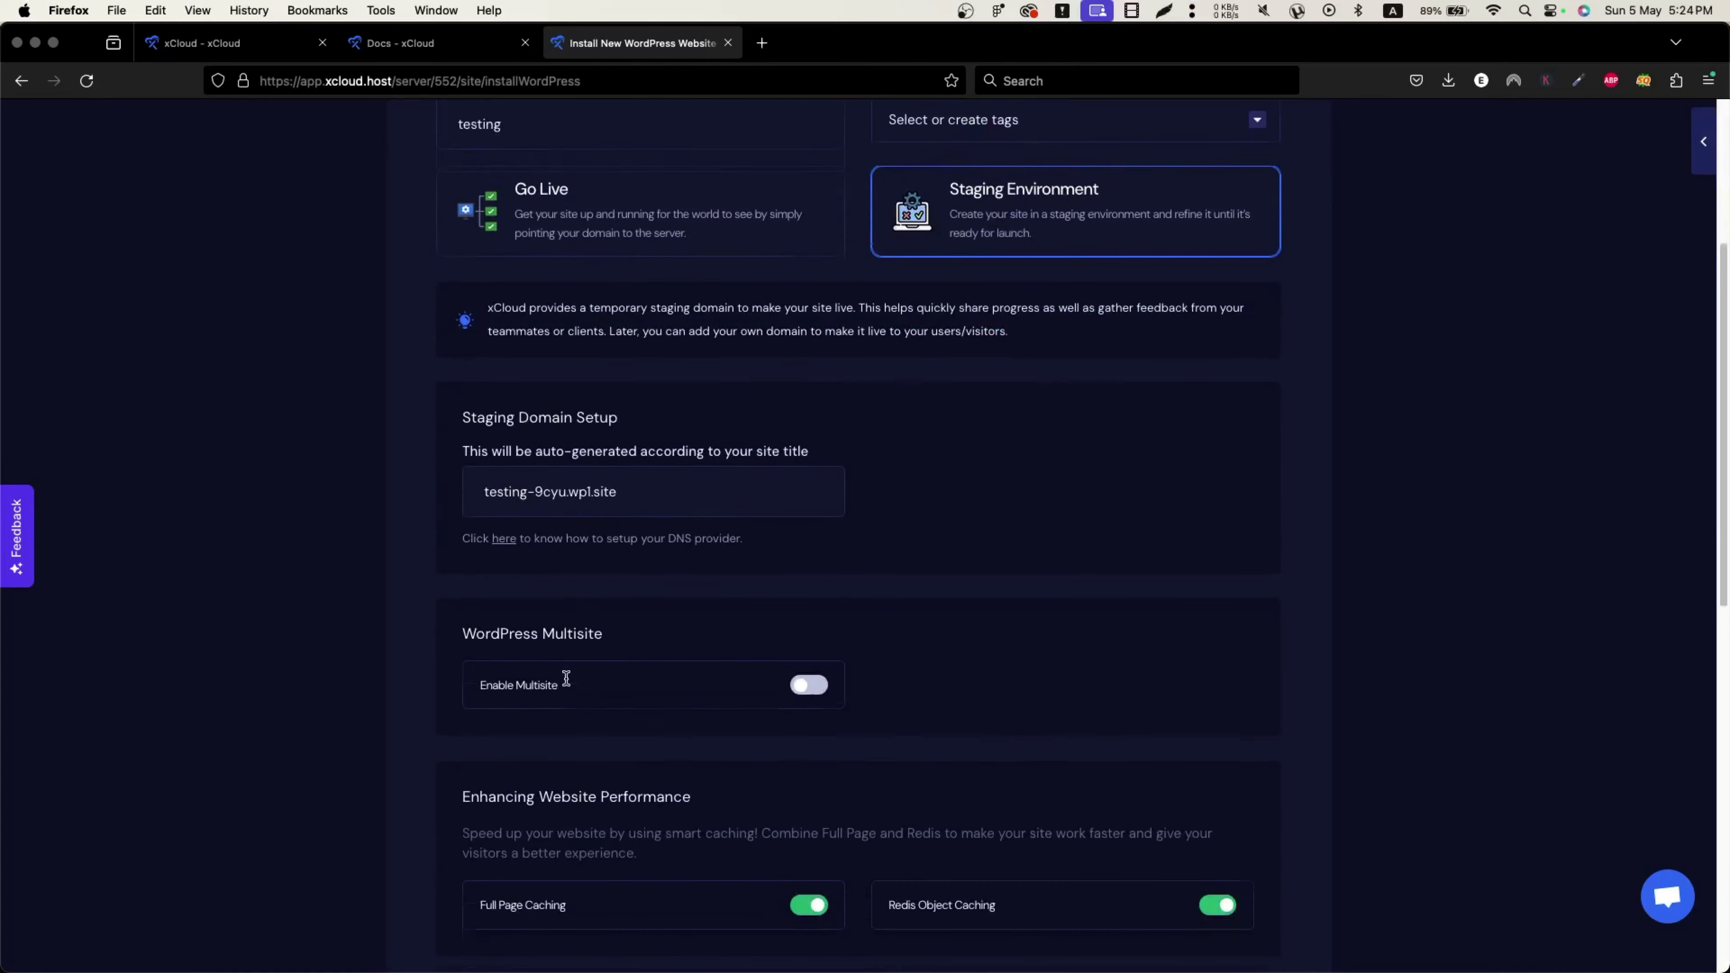
scroll(572, 678, "down", 1)
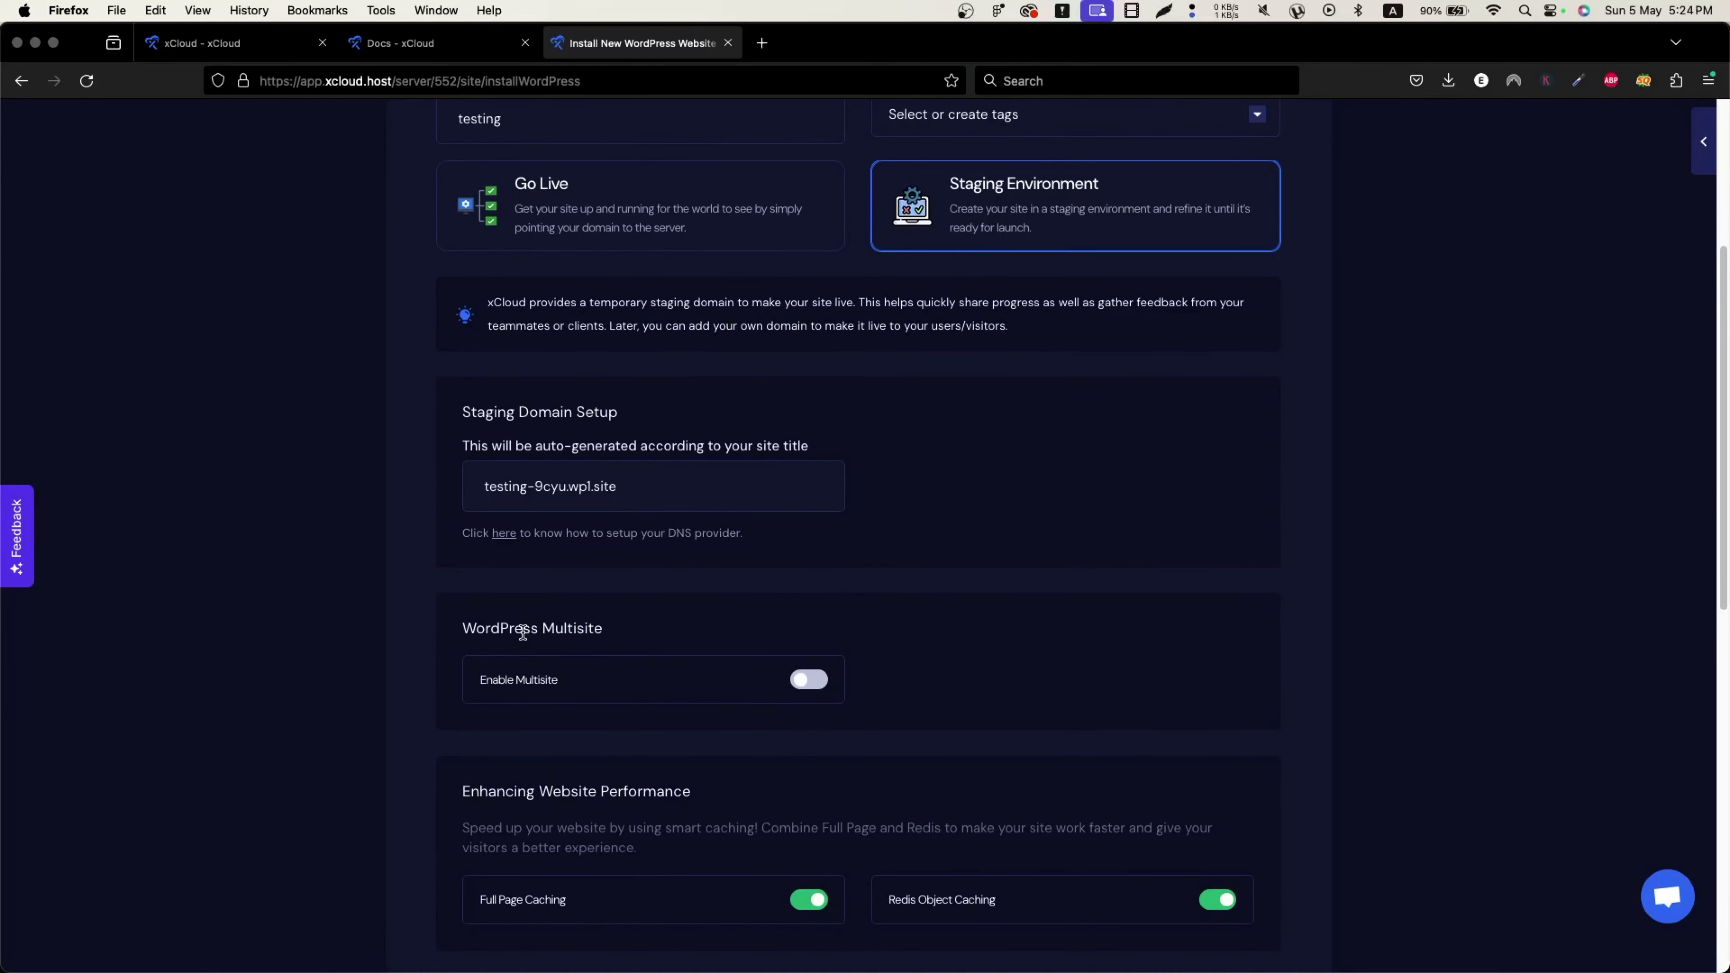
left_click(804, 681)
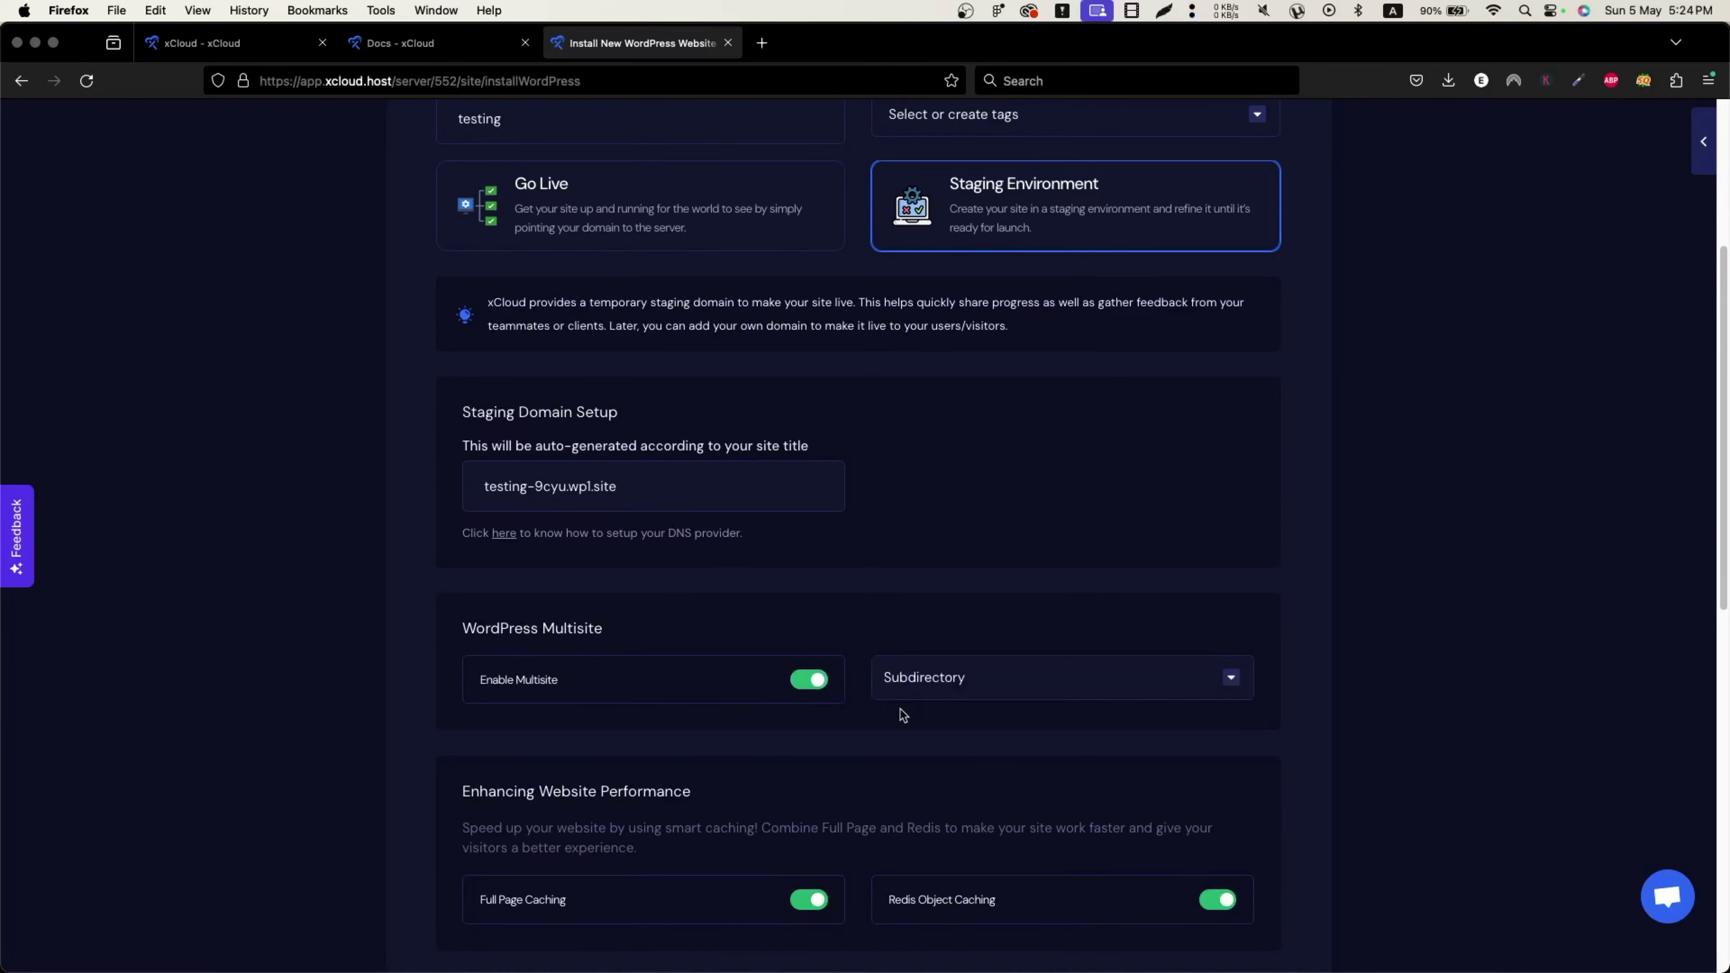
scroll(939, 696, "down", 1)
left_click(997, 641)
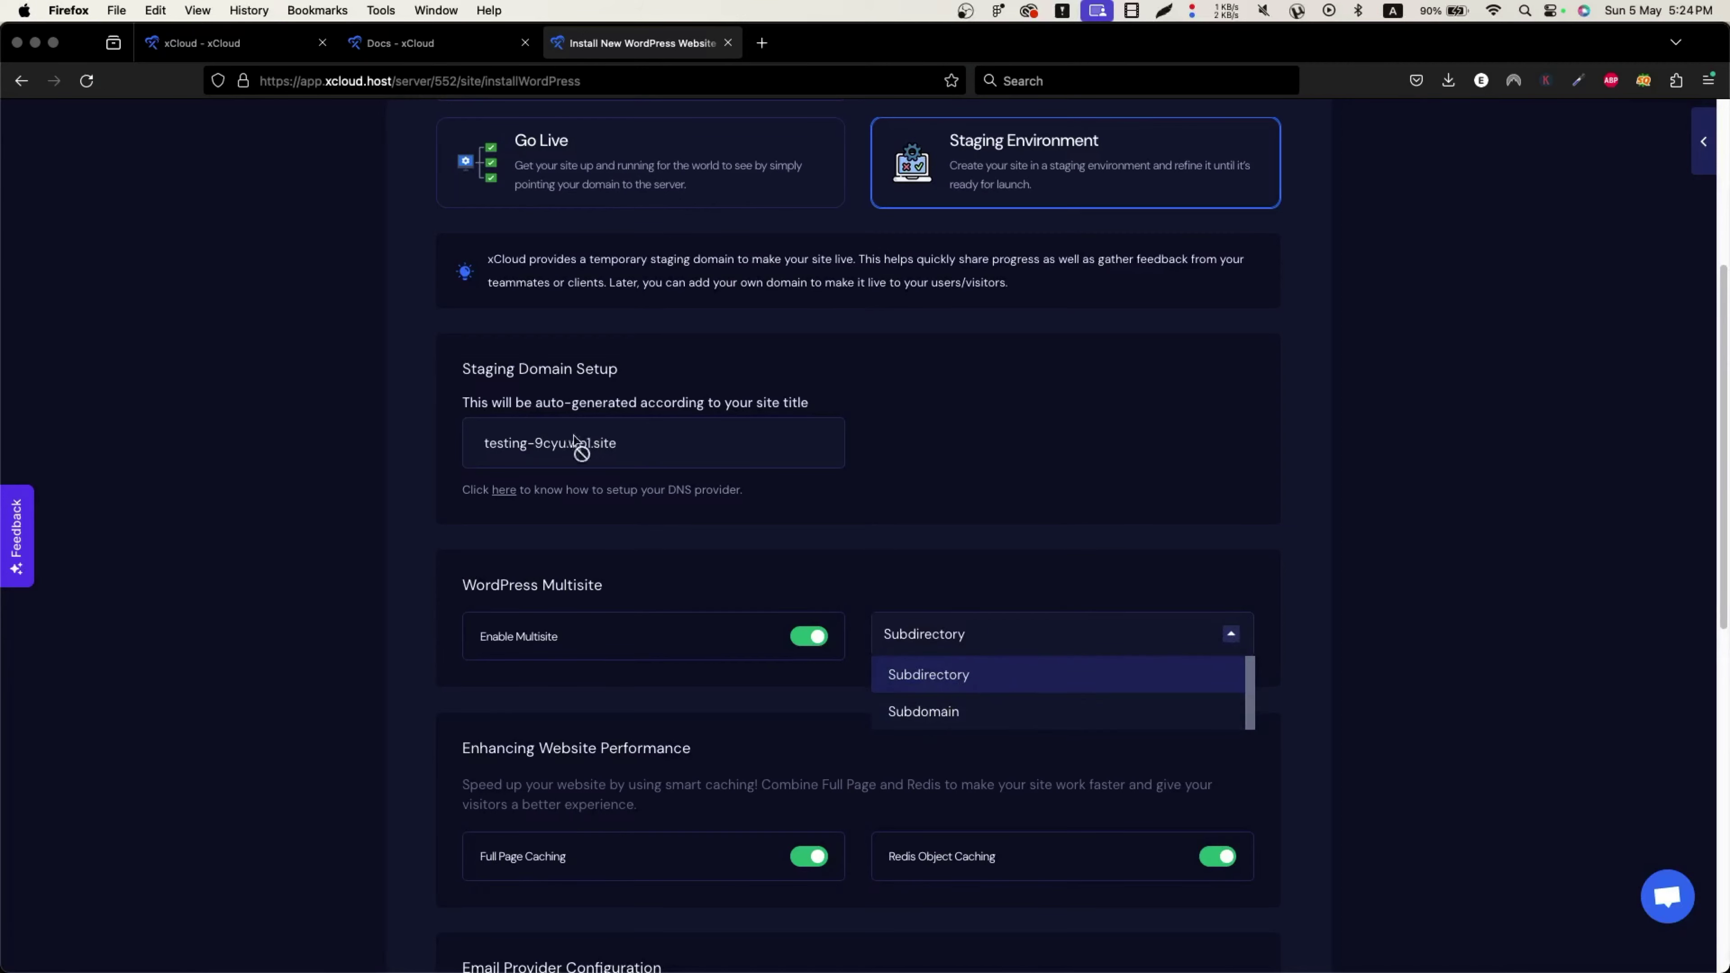
Step: Copy the auto-generated staging domain into the address bar of a new browser tab
left_click_drag(655, 451, 483, 456)
key("super+c")
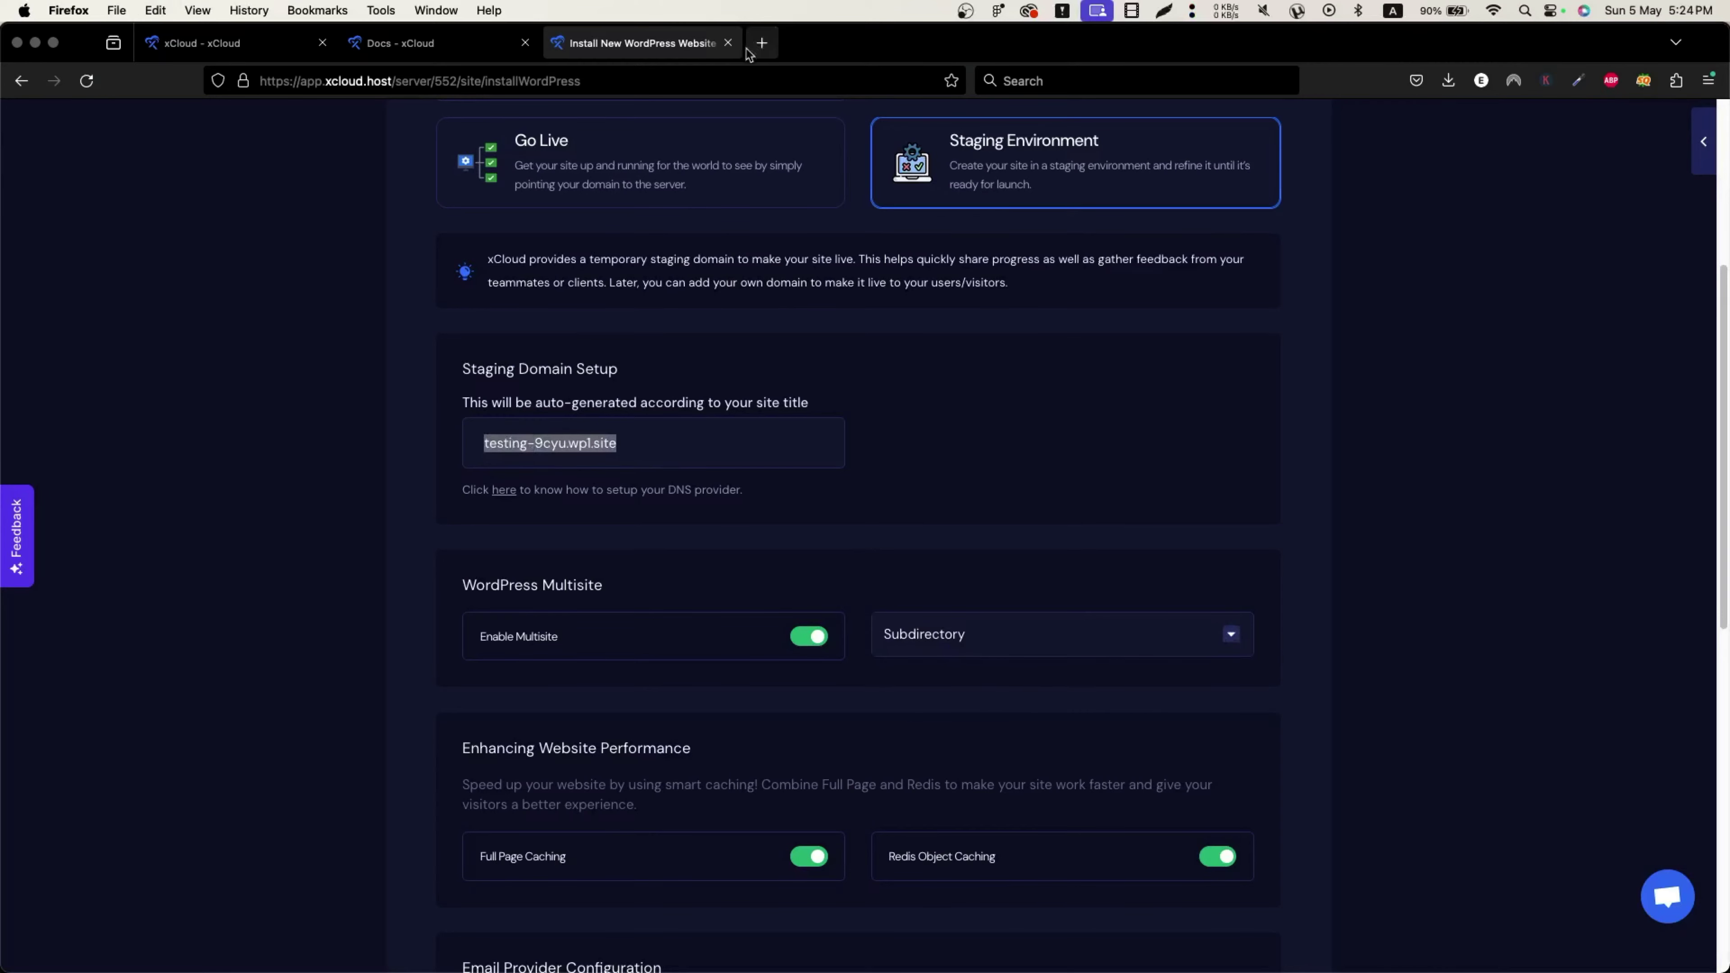
left_click(767, 51)
key("super+v")
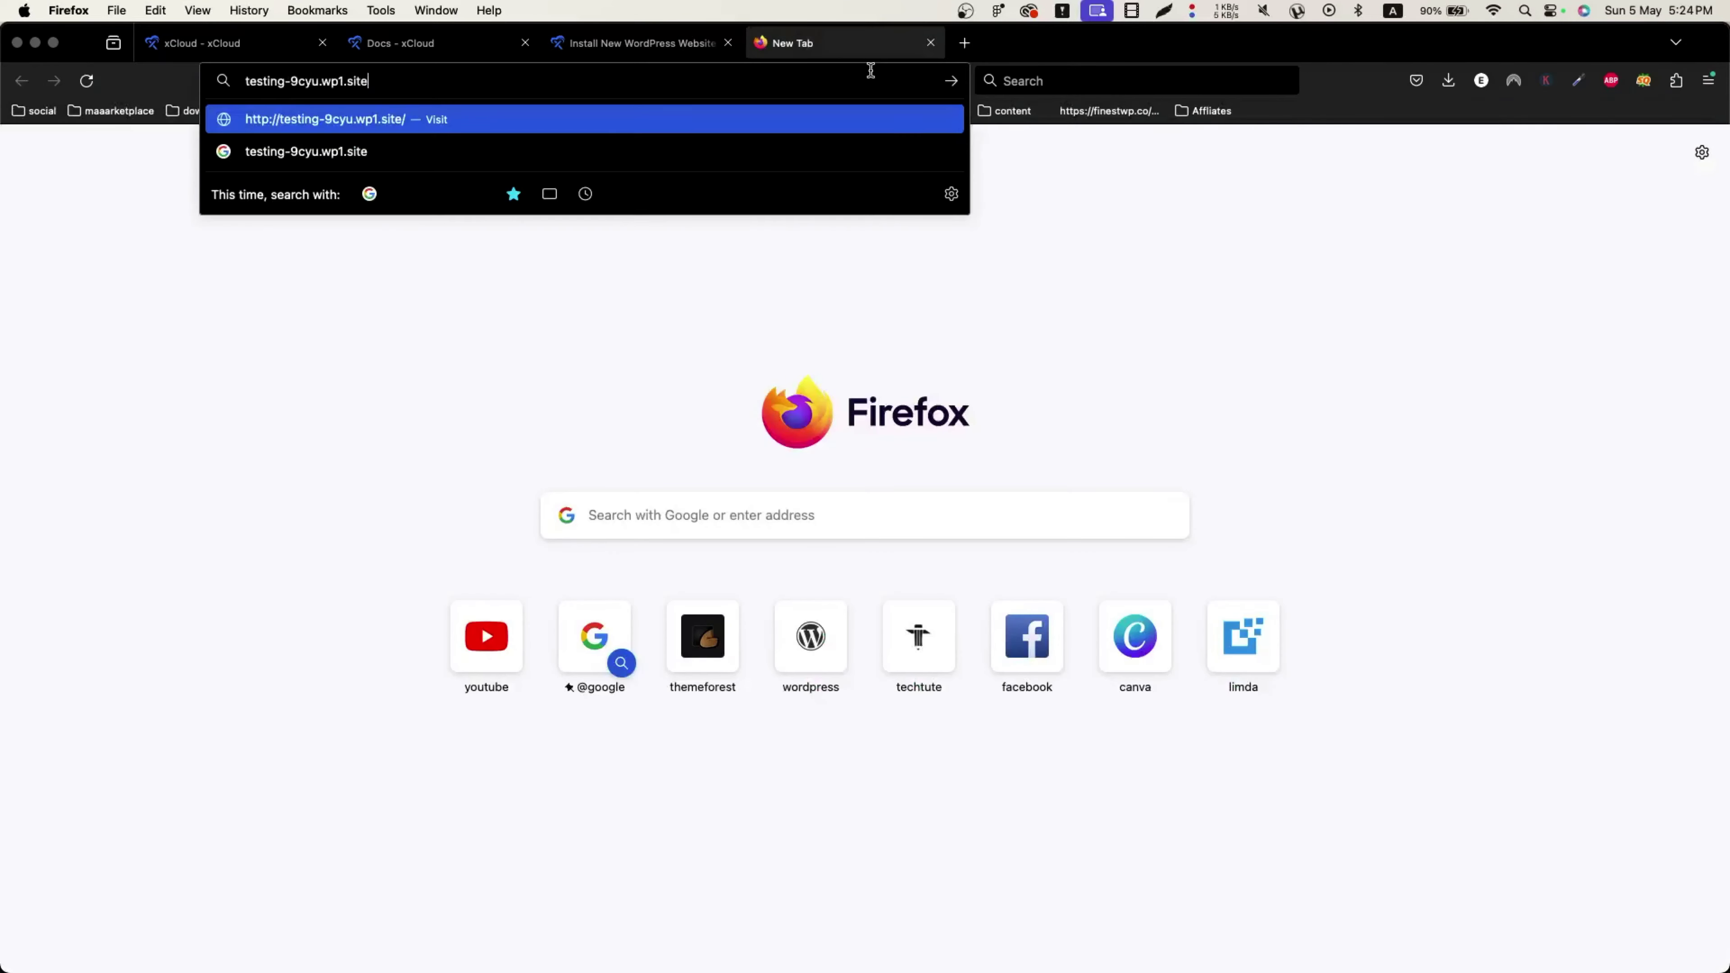
key("super+v")
key("super+a")
key("super+v")
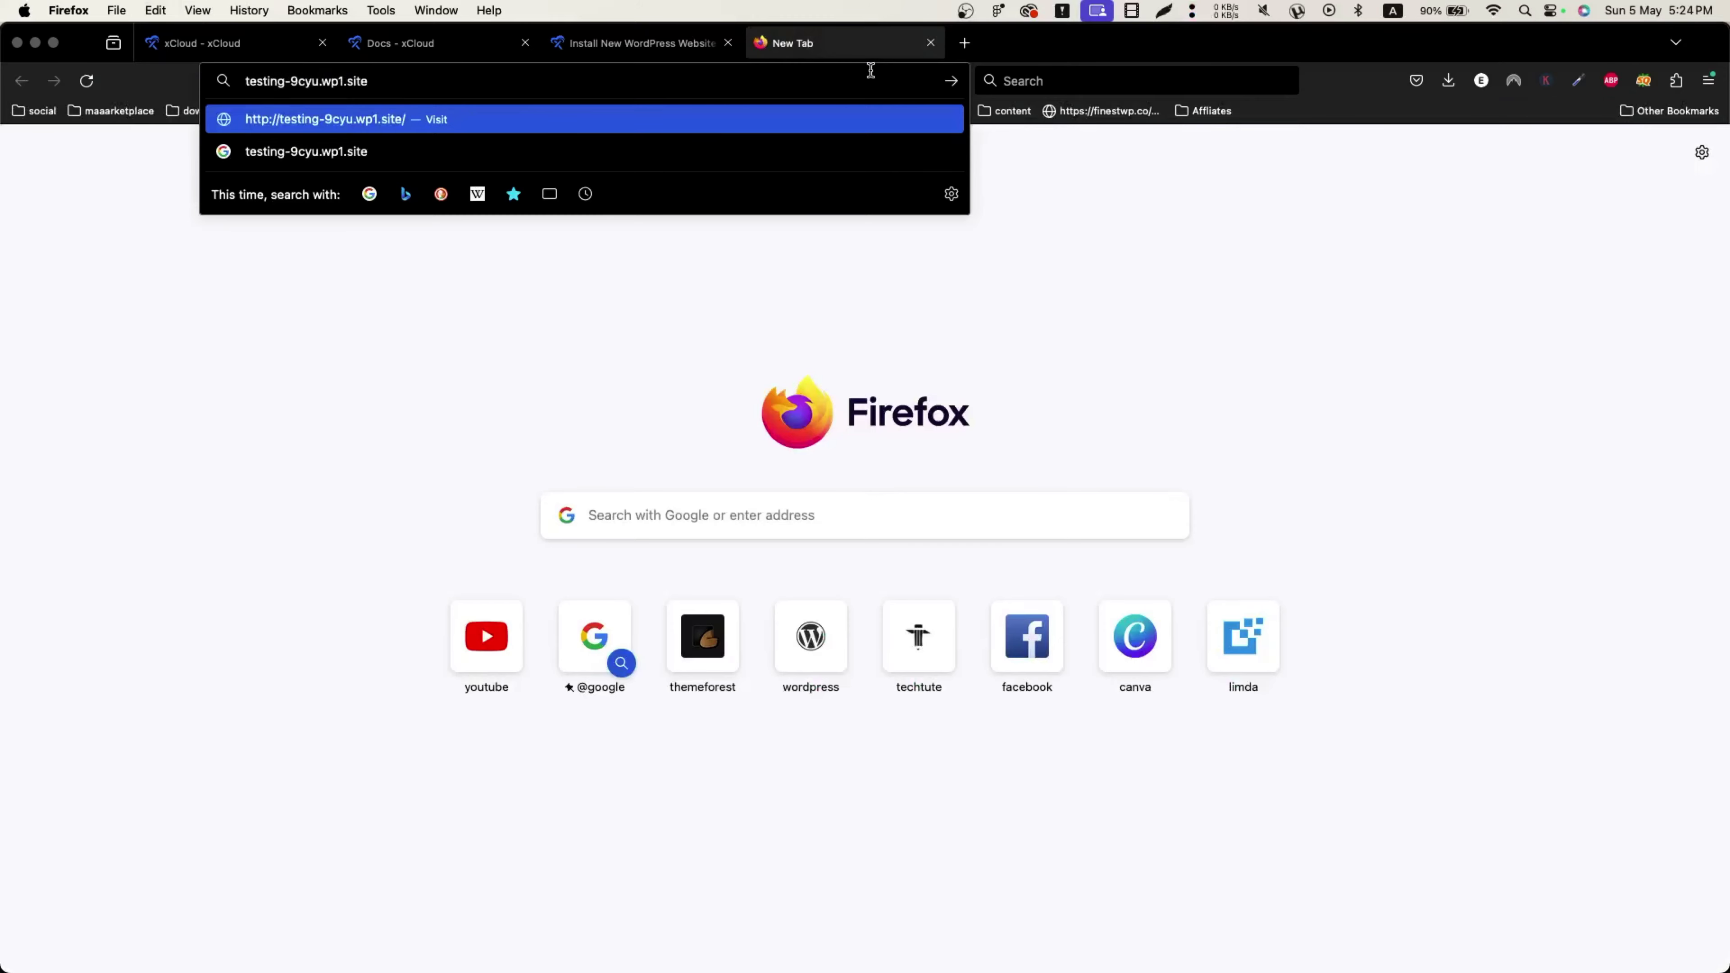
Step: Sketch example multisite addresses from the staging domain, using a wp subdirectory and a demo subdomain, without visiting them
type("wp")
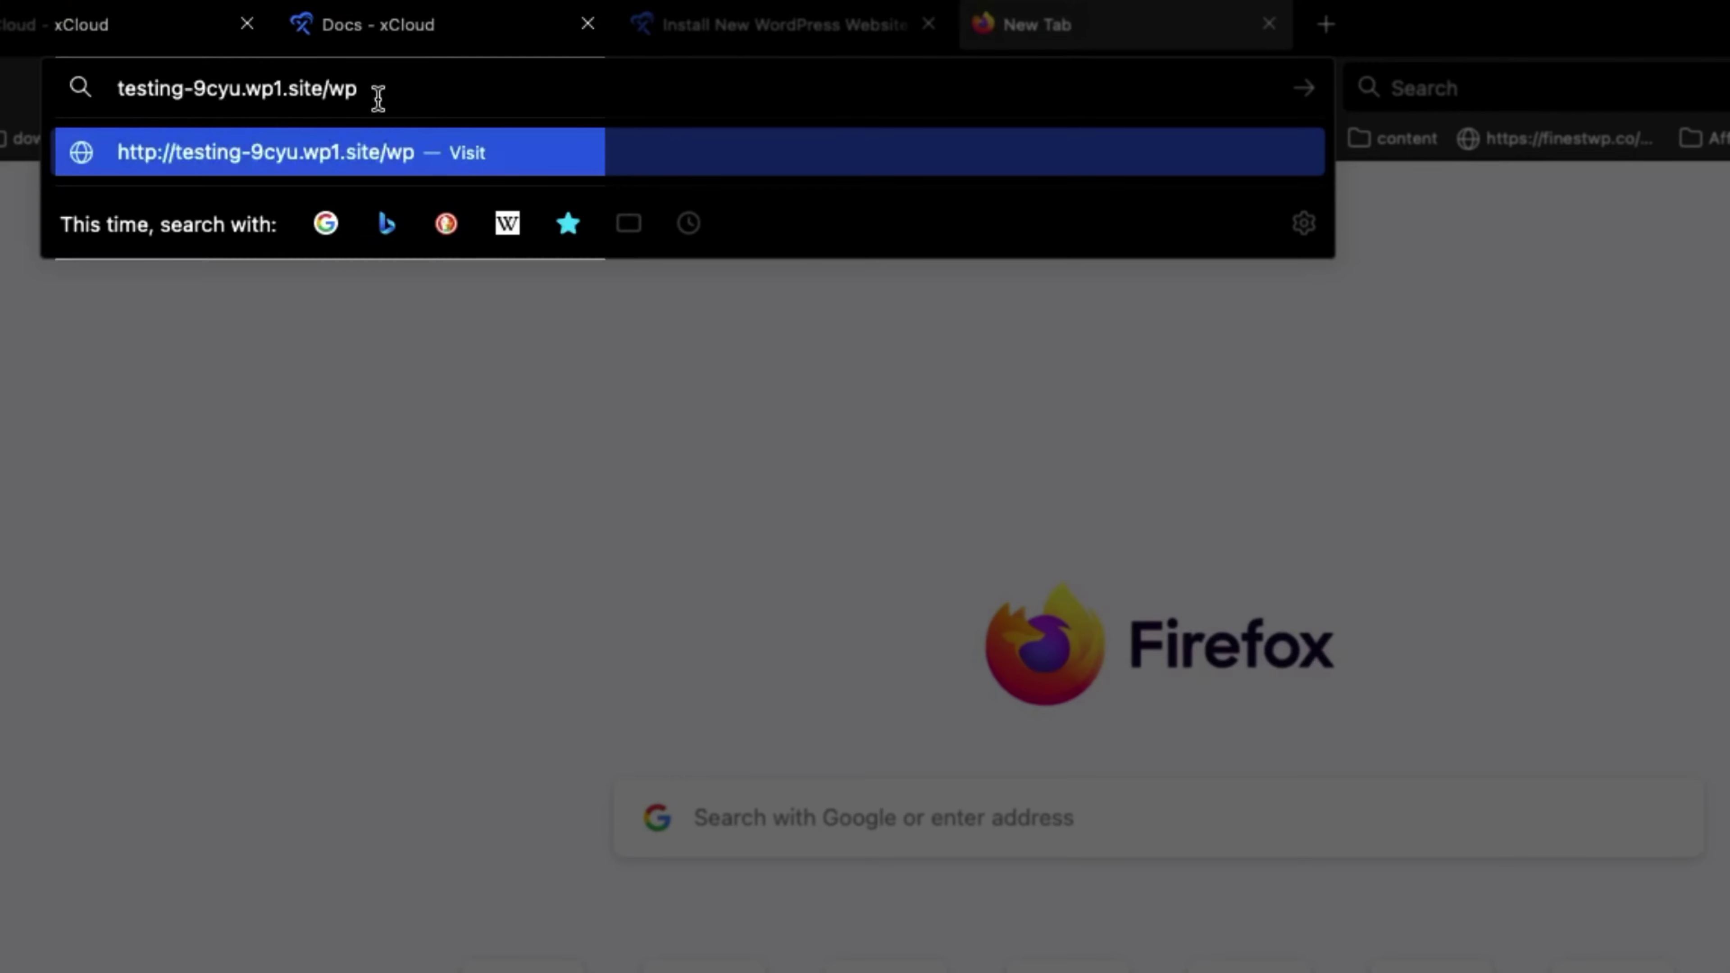
key("BackSpace")
key("BackSpace")
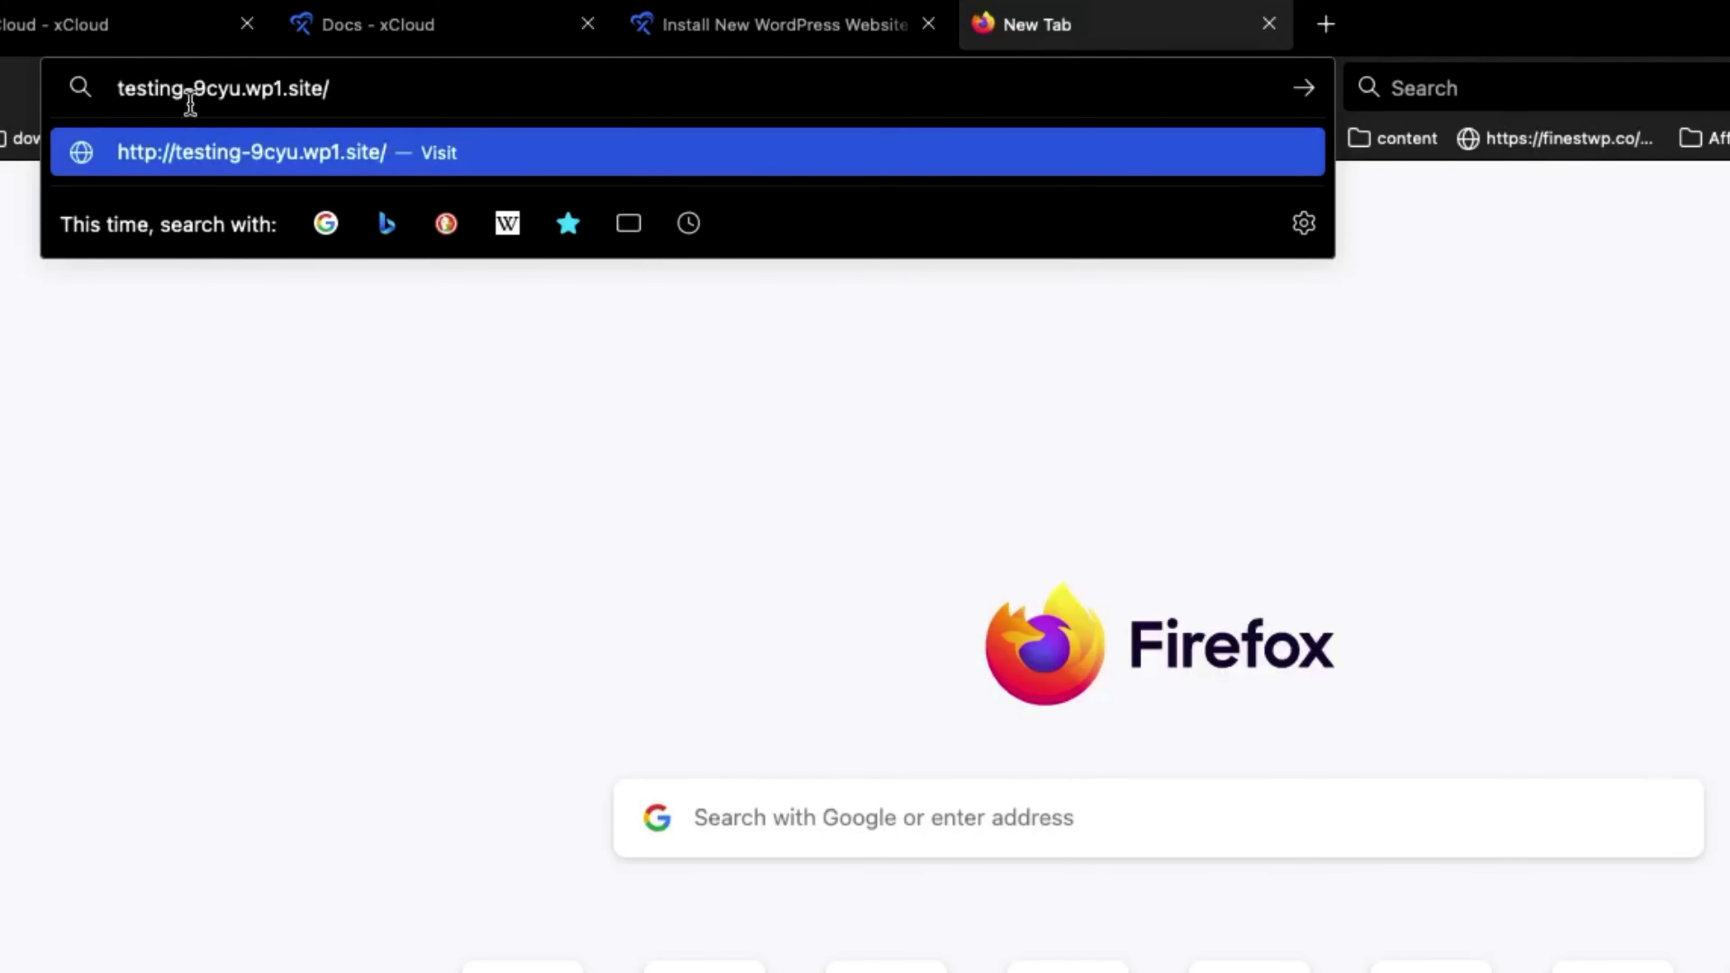
type("demo/")
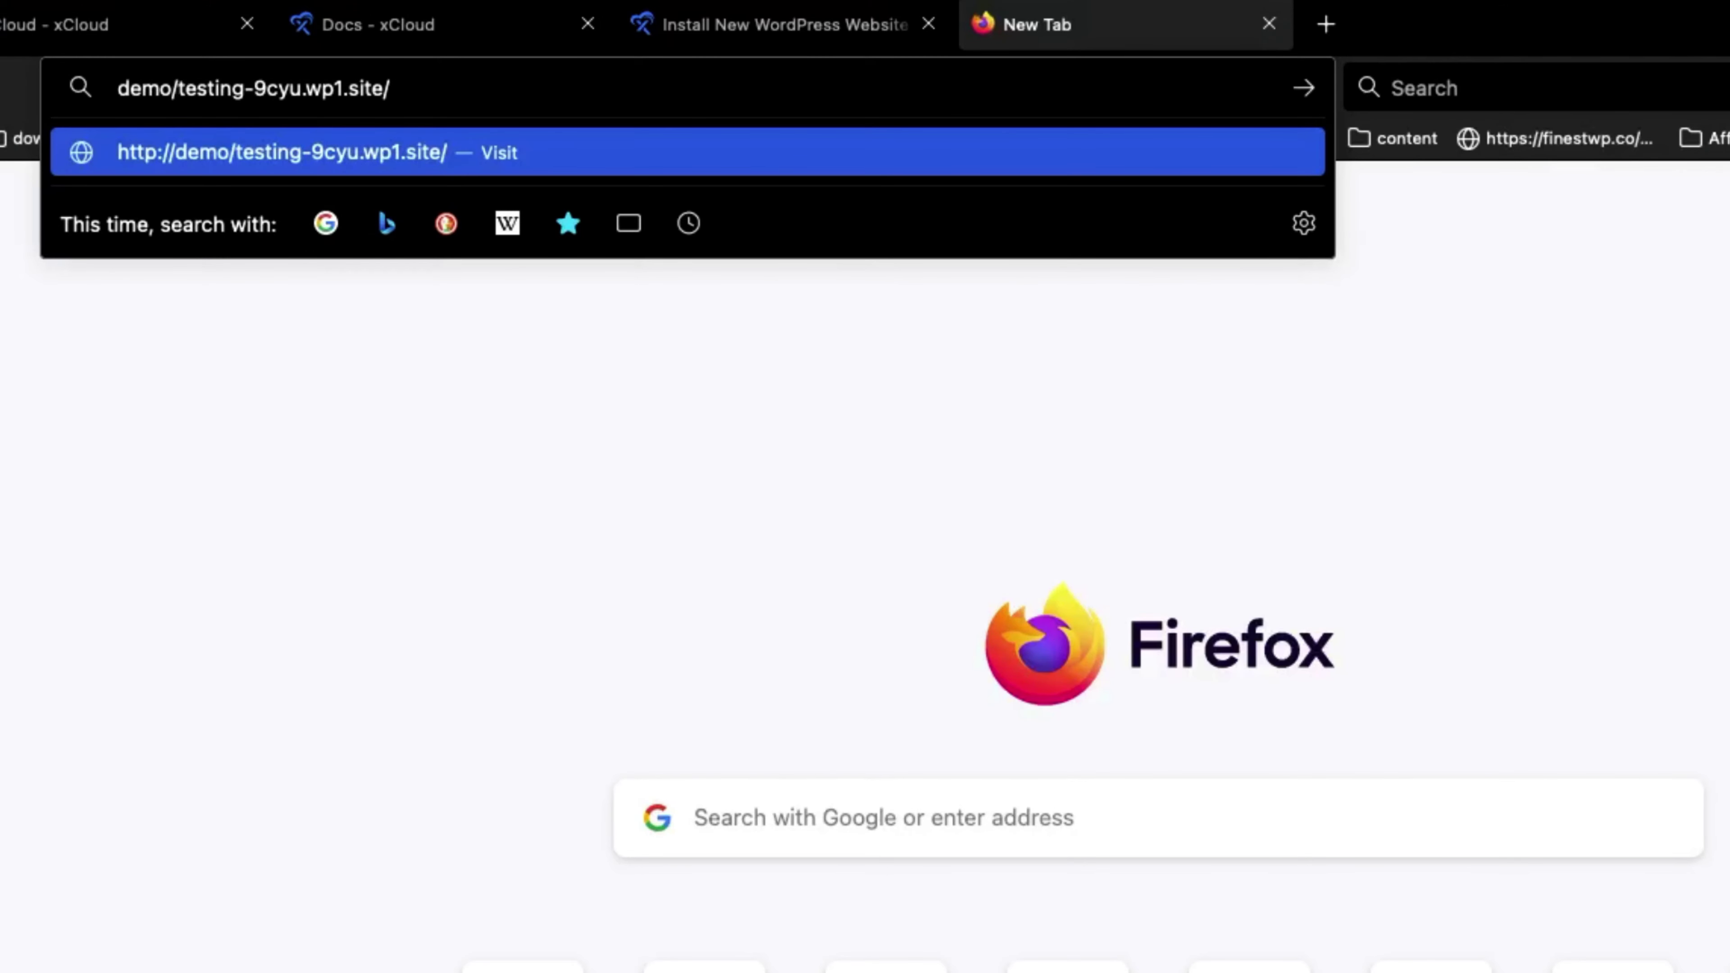
key("BackSpace")
type(".wpl.site")
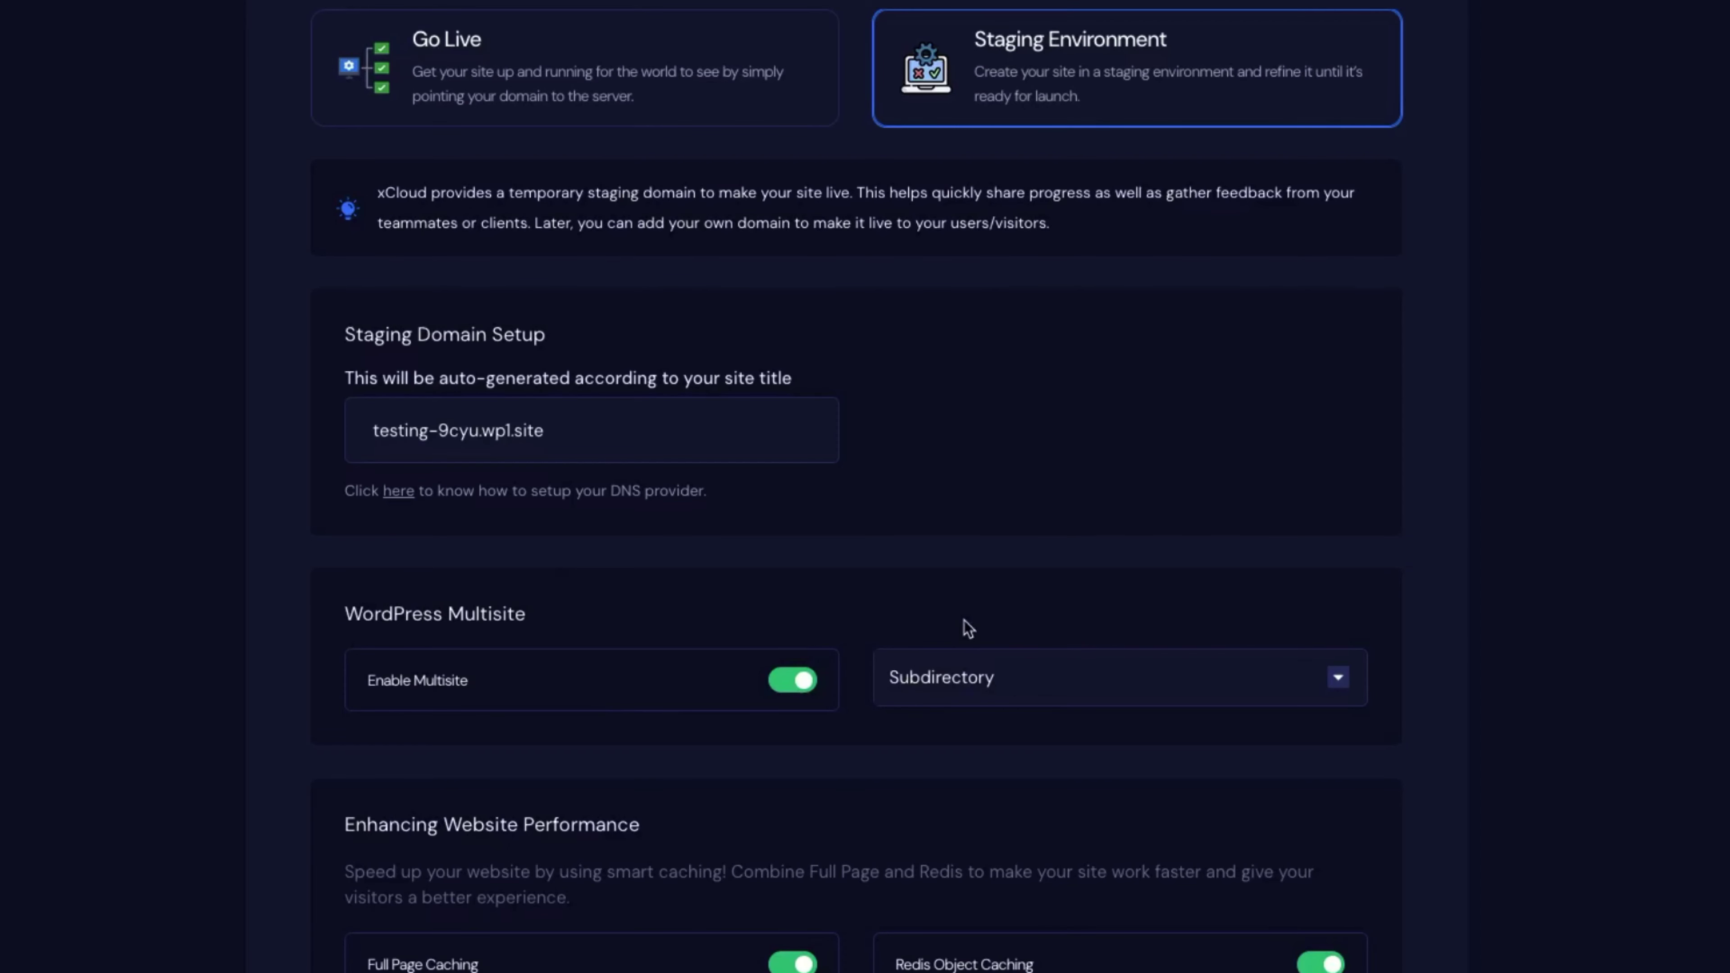
Step: Return to the new site form and turn off WordPress Multisite
scroll(1024, 660, "down", 5)
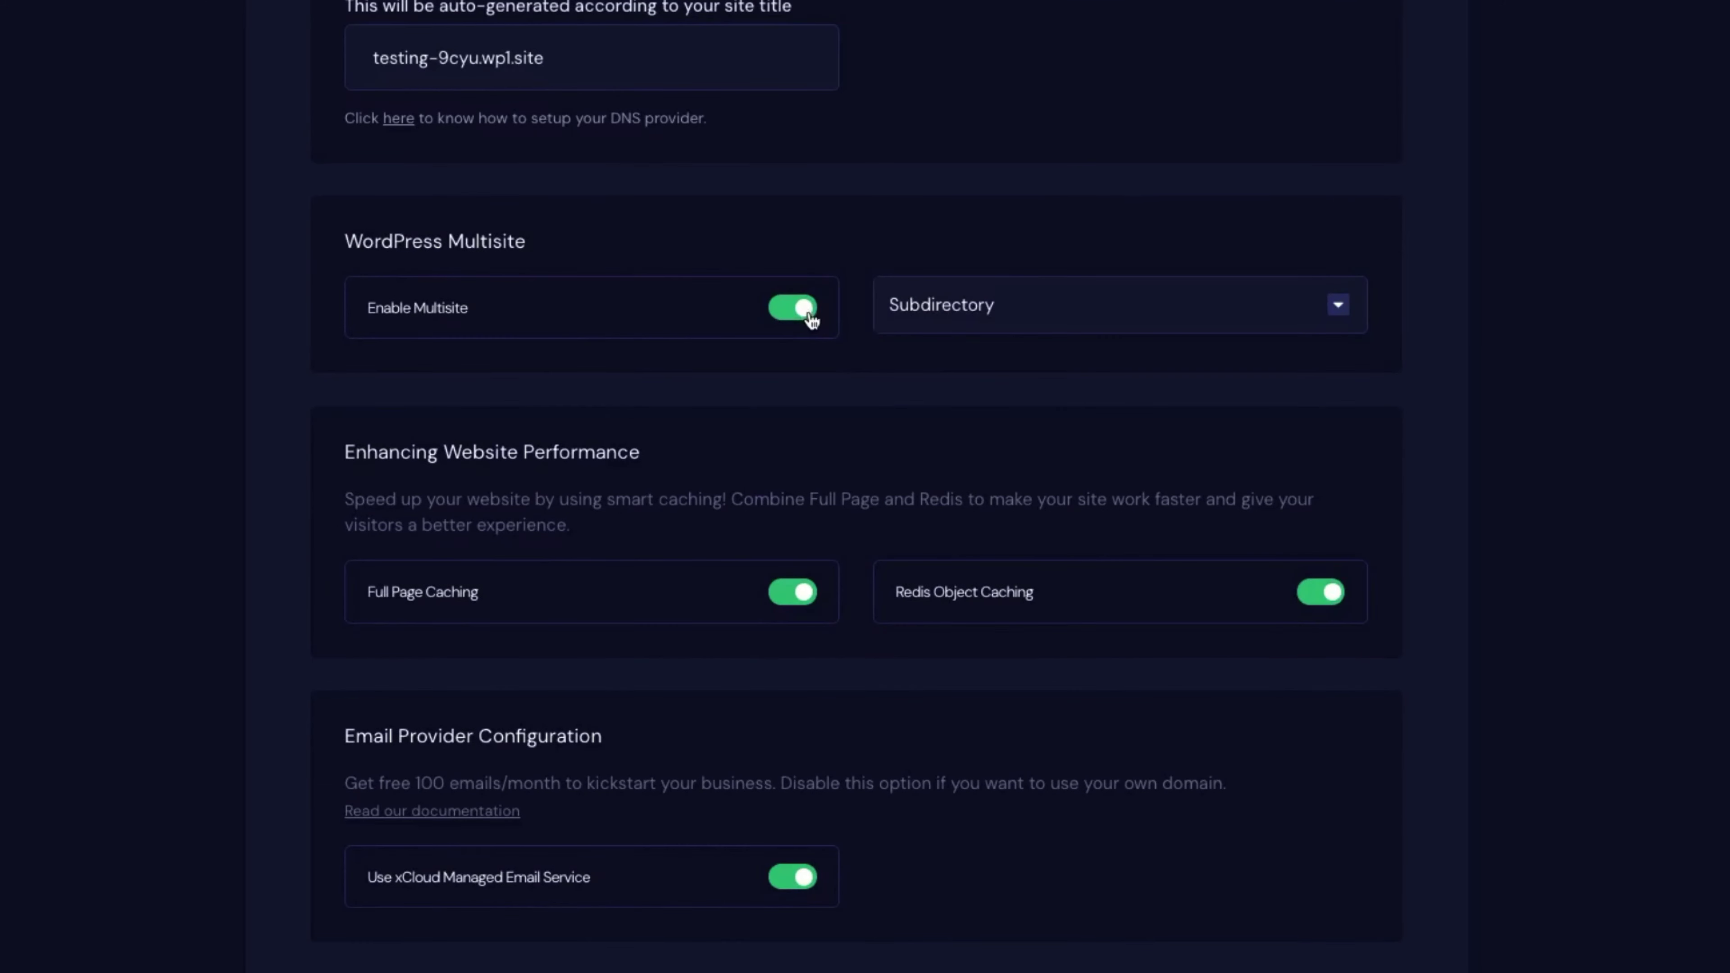
left_click(805, 310)
scroll(728, 618, "down", 1)
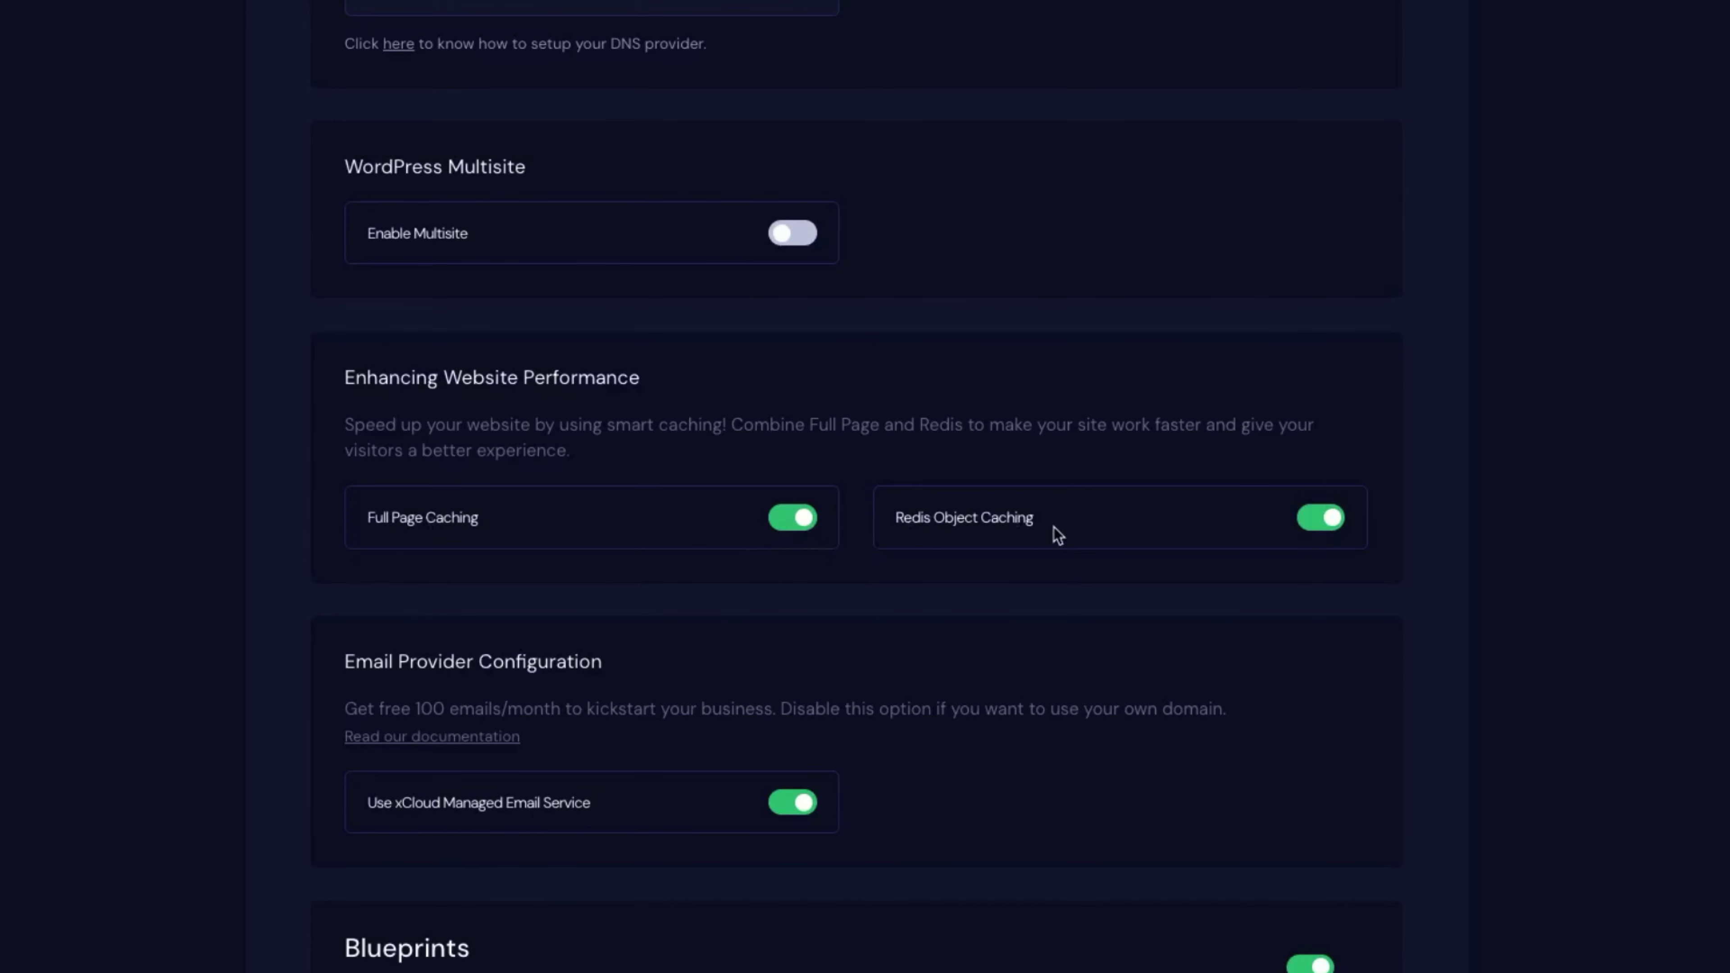
Step: Review the caching, email provider and blueprint options, submit the site setup and decline to save the password in the browser
scroll(1060, 537, "down", 4)
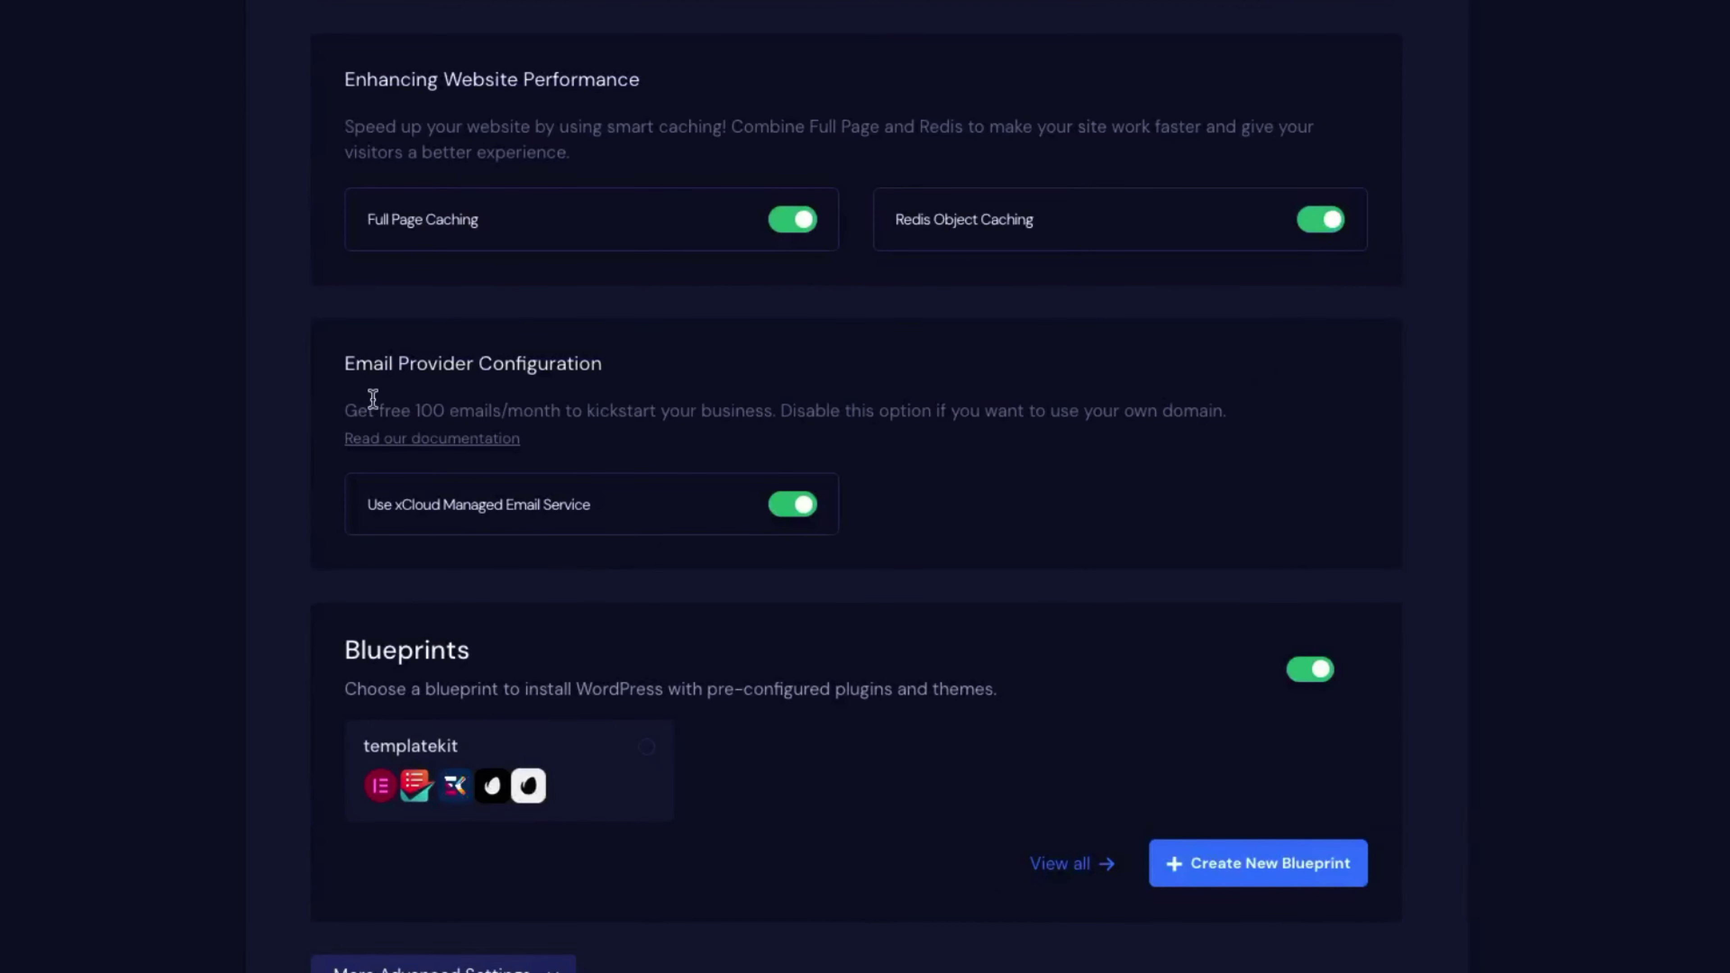
left_click_drag(346, 409, 483, 421)
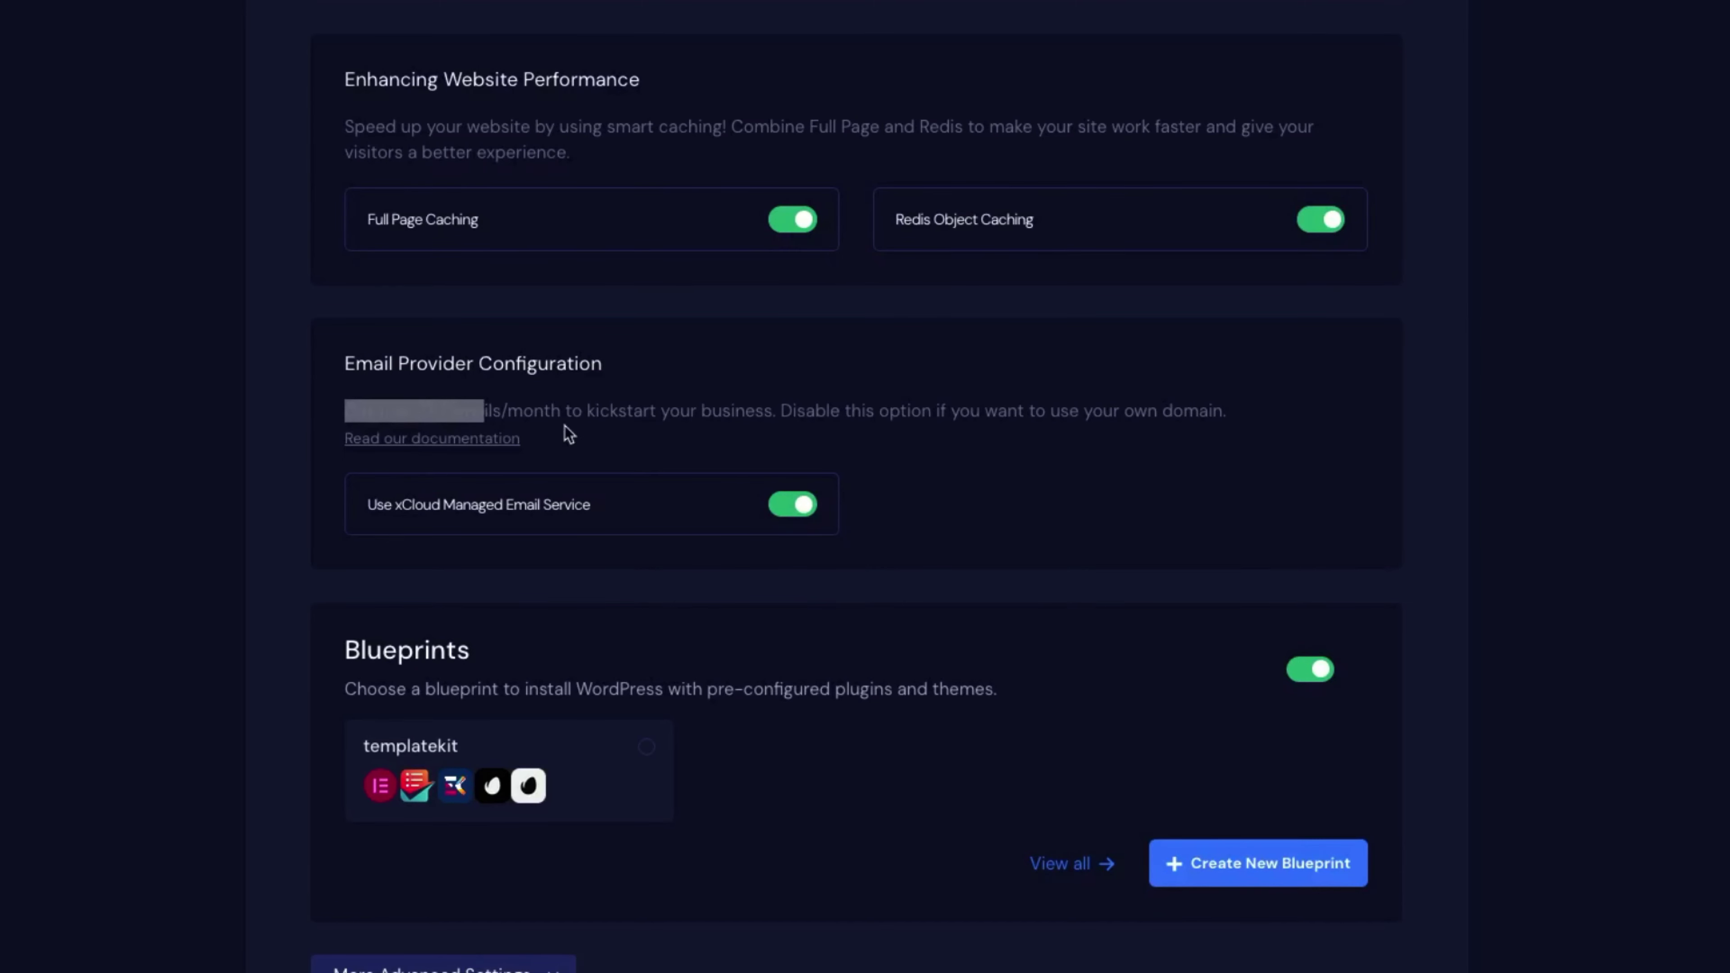
left_click(606, 431)
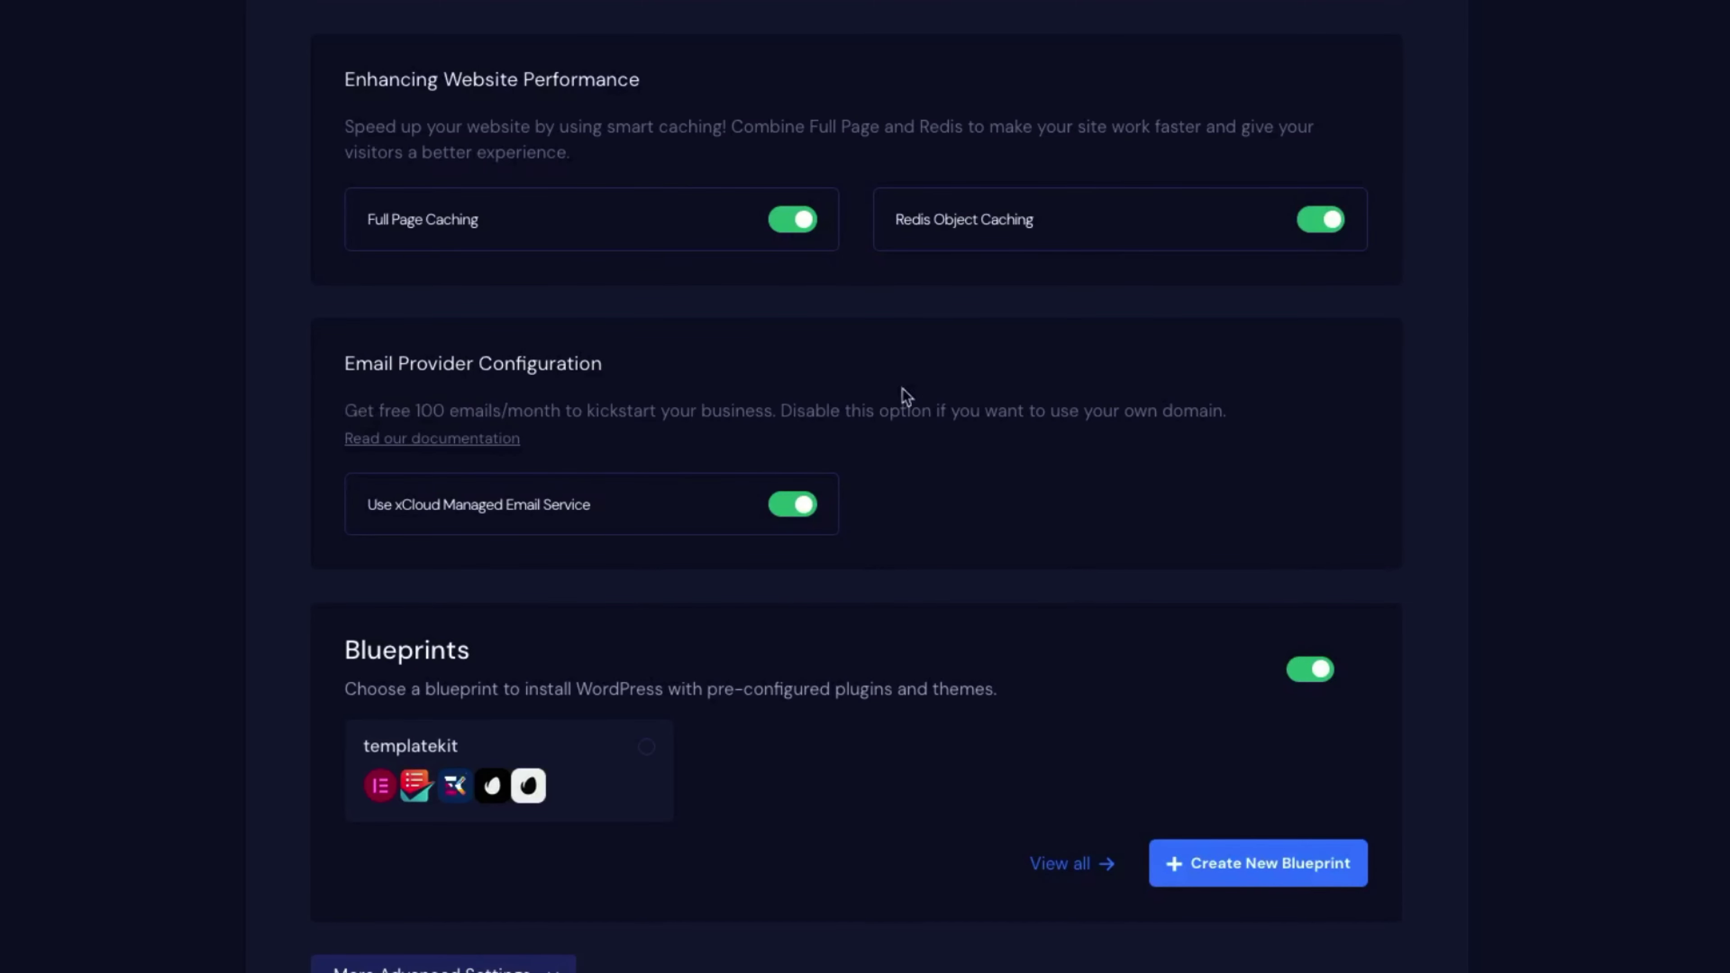
scroll(645, 526, "down", 1)
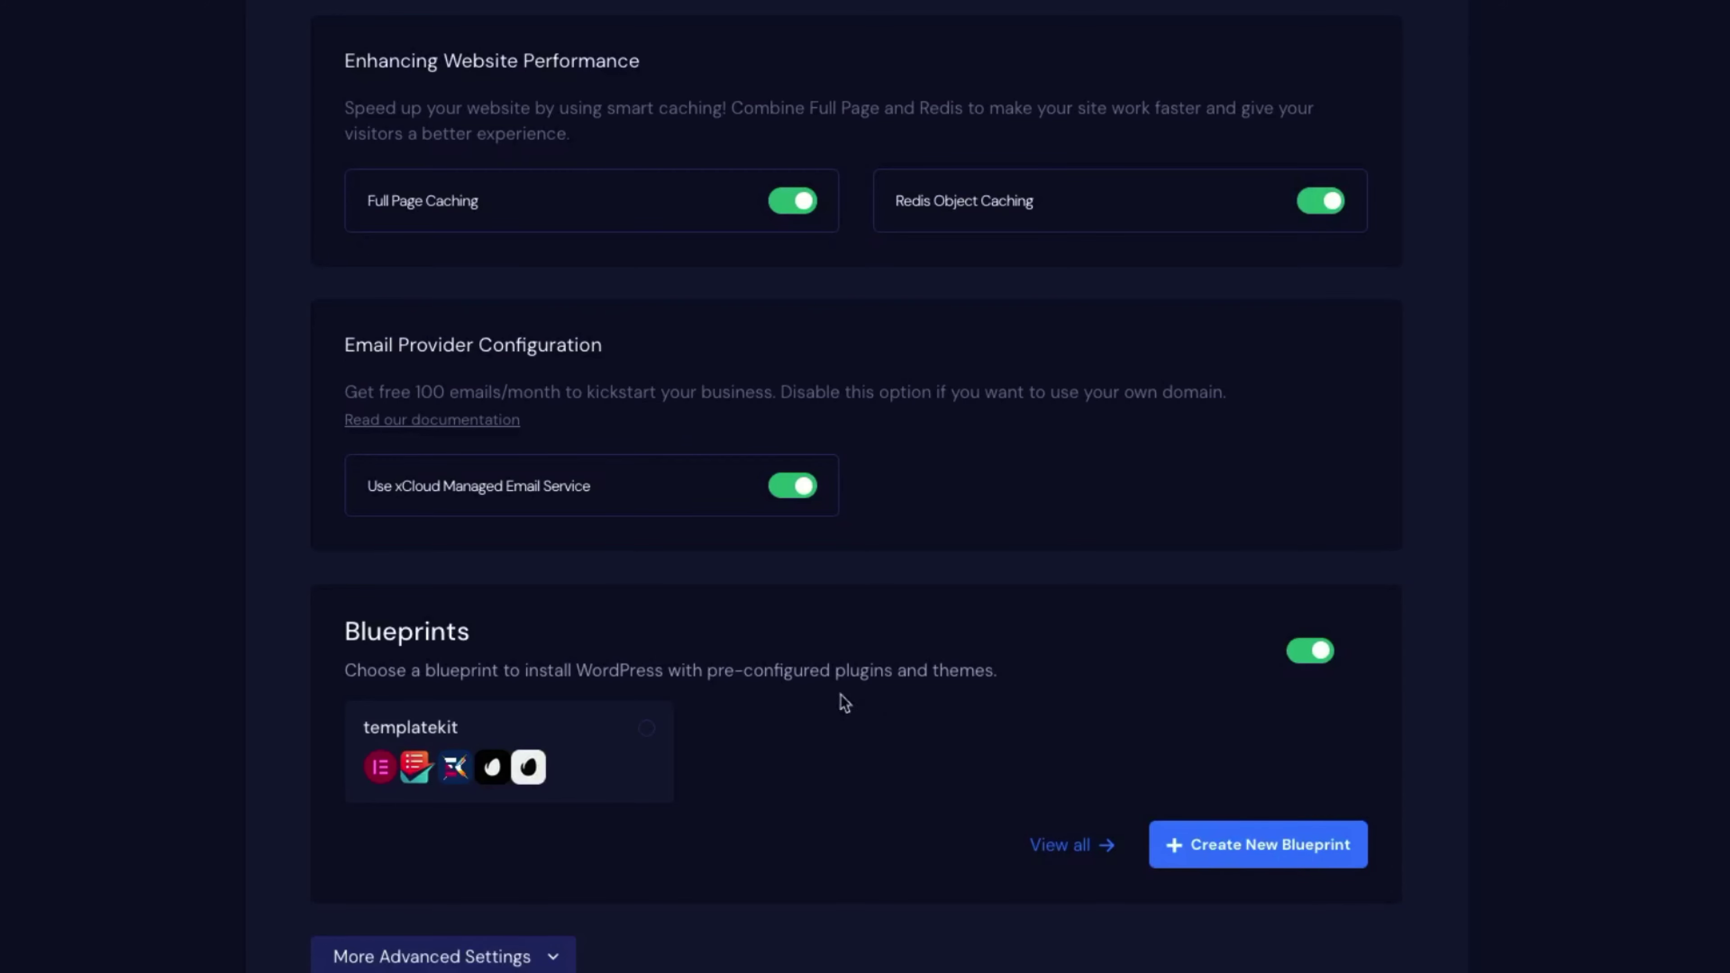
scroll(755, 728, "down", 1)
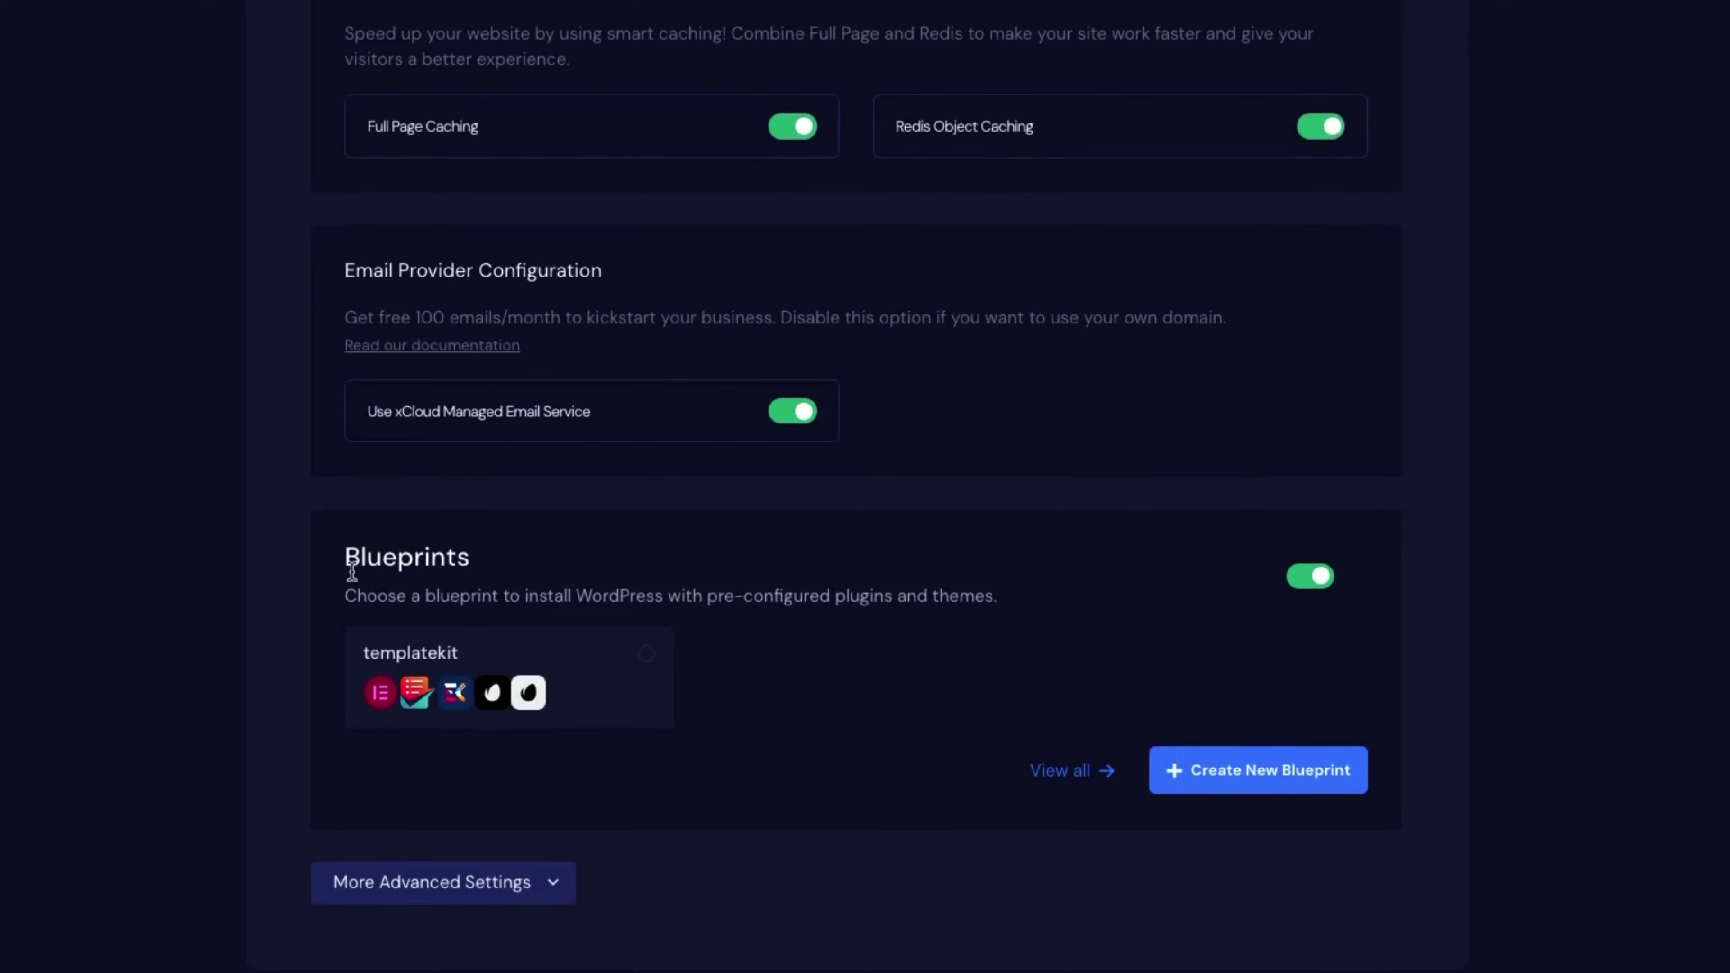
scroll(573, 907, "down", 2)
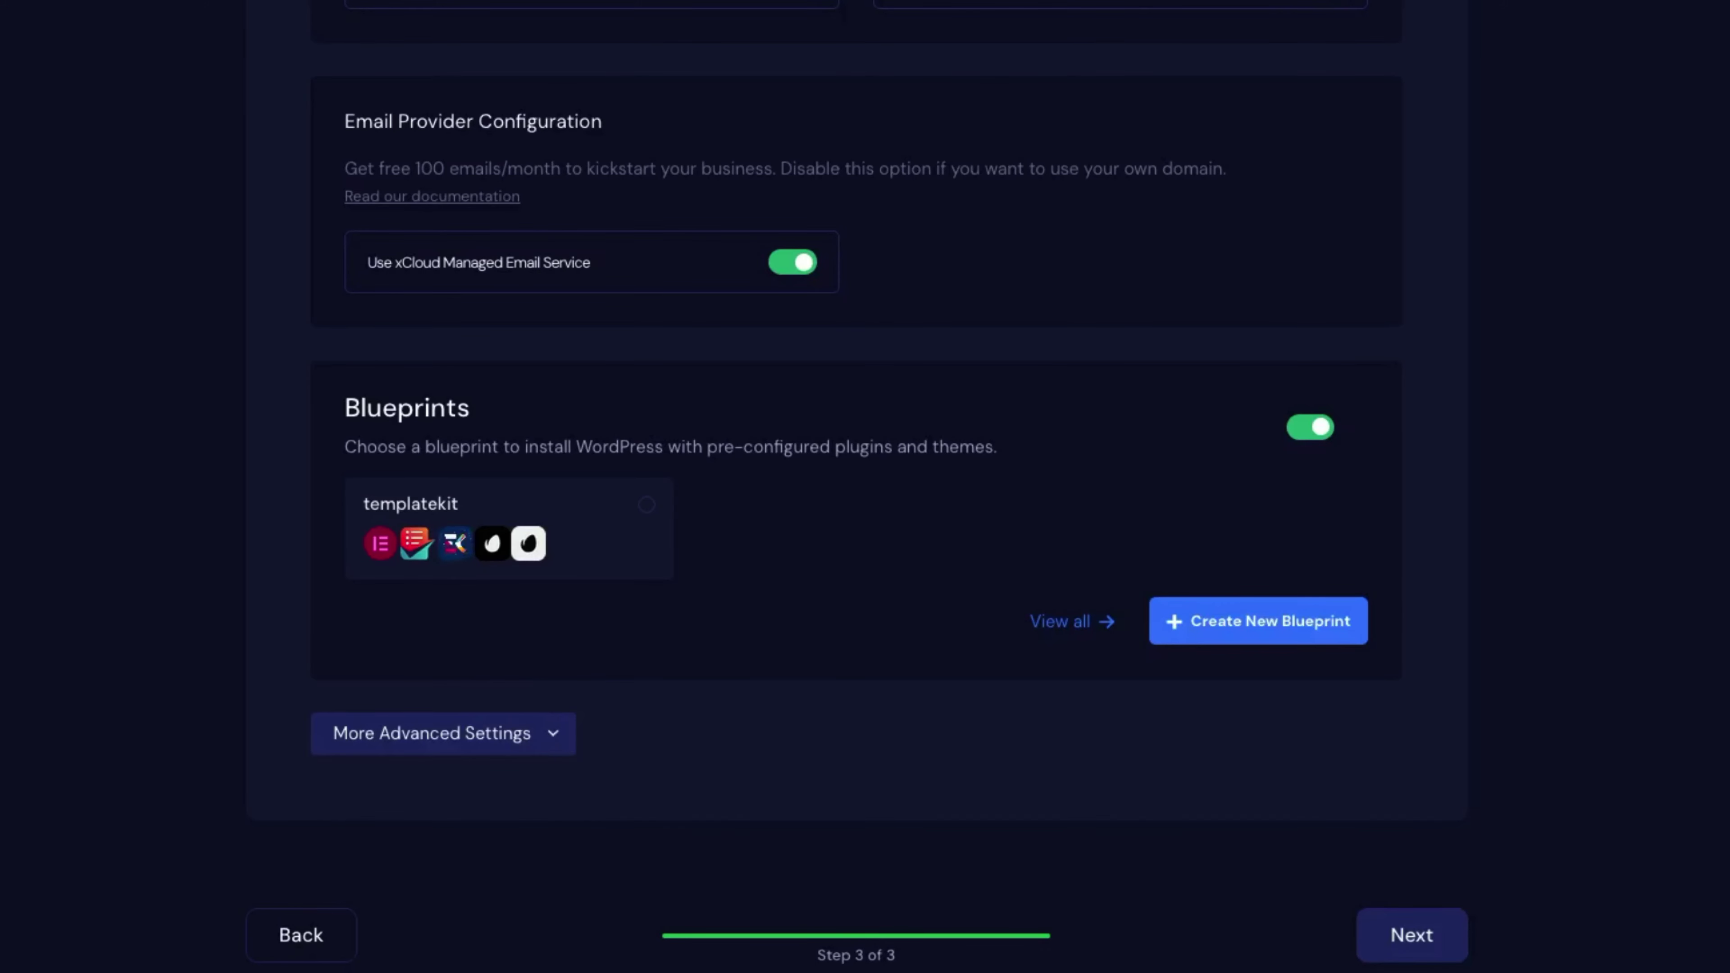
left_click(1409, 935)
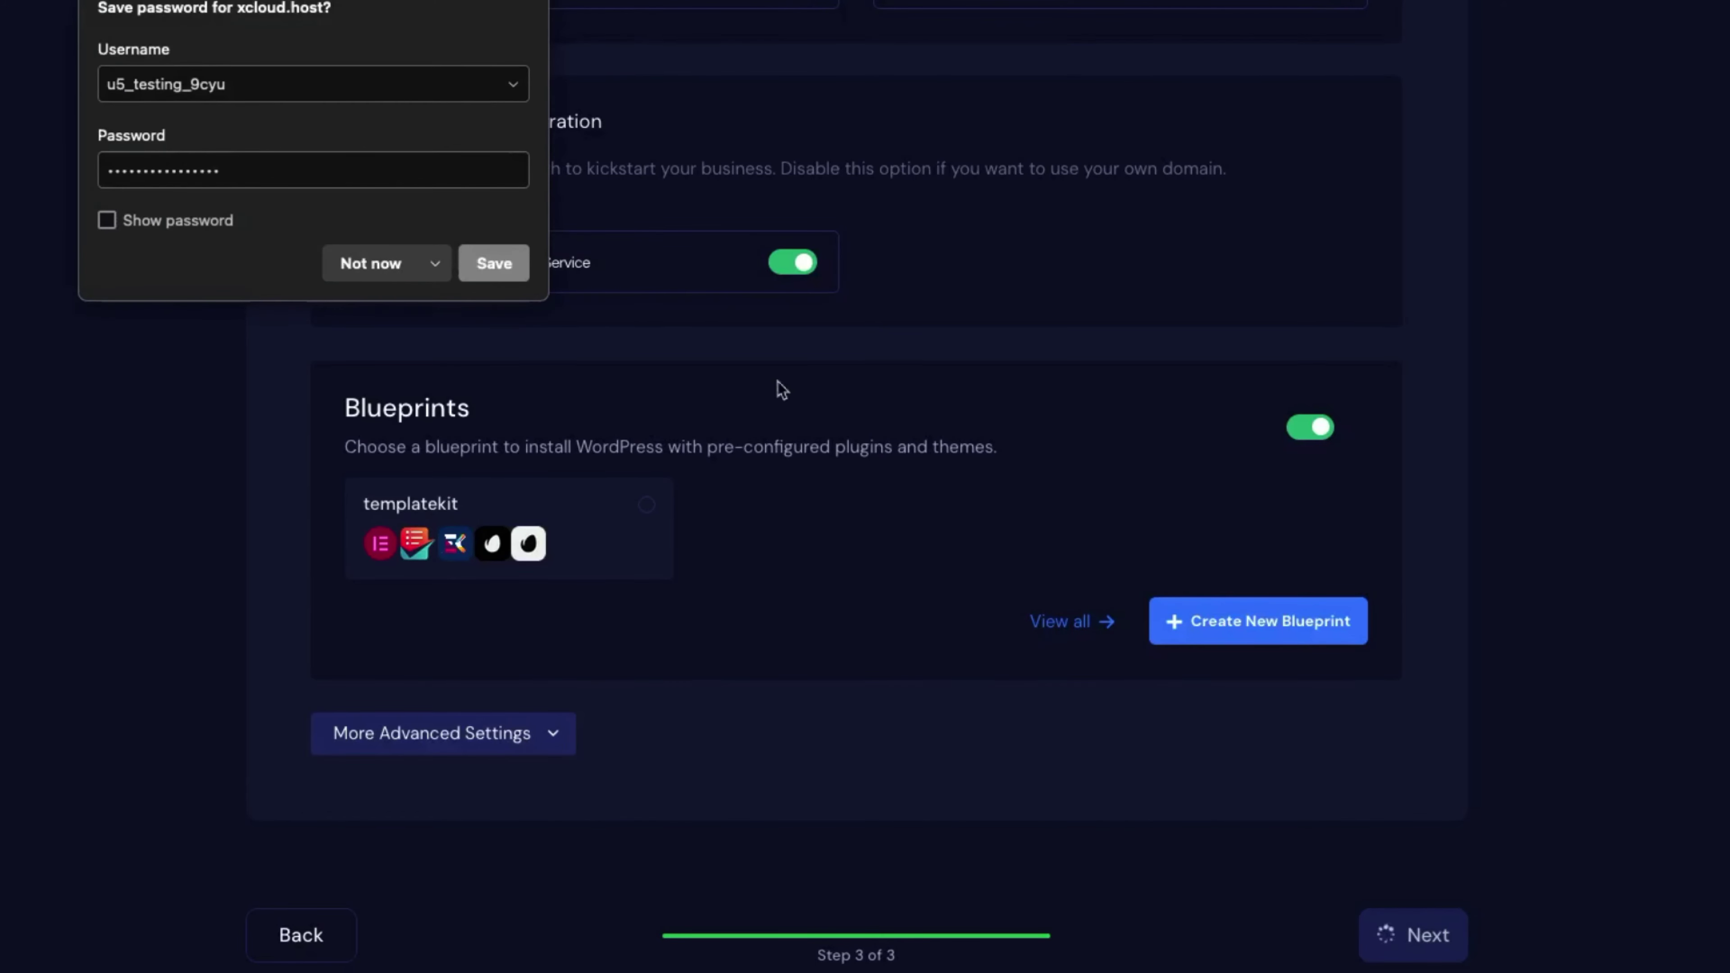
left_click(384, 269)
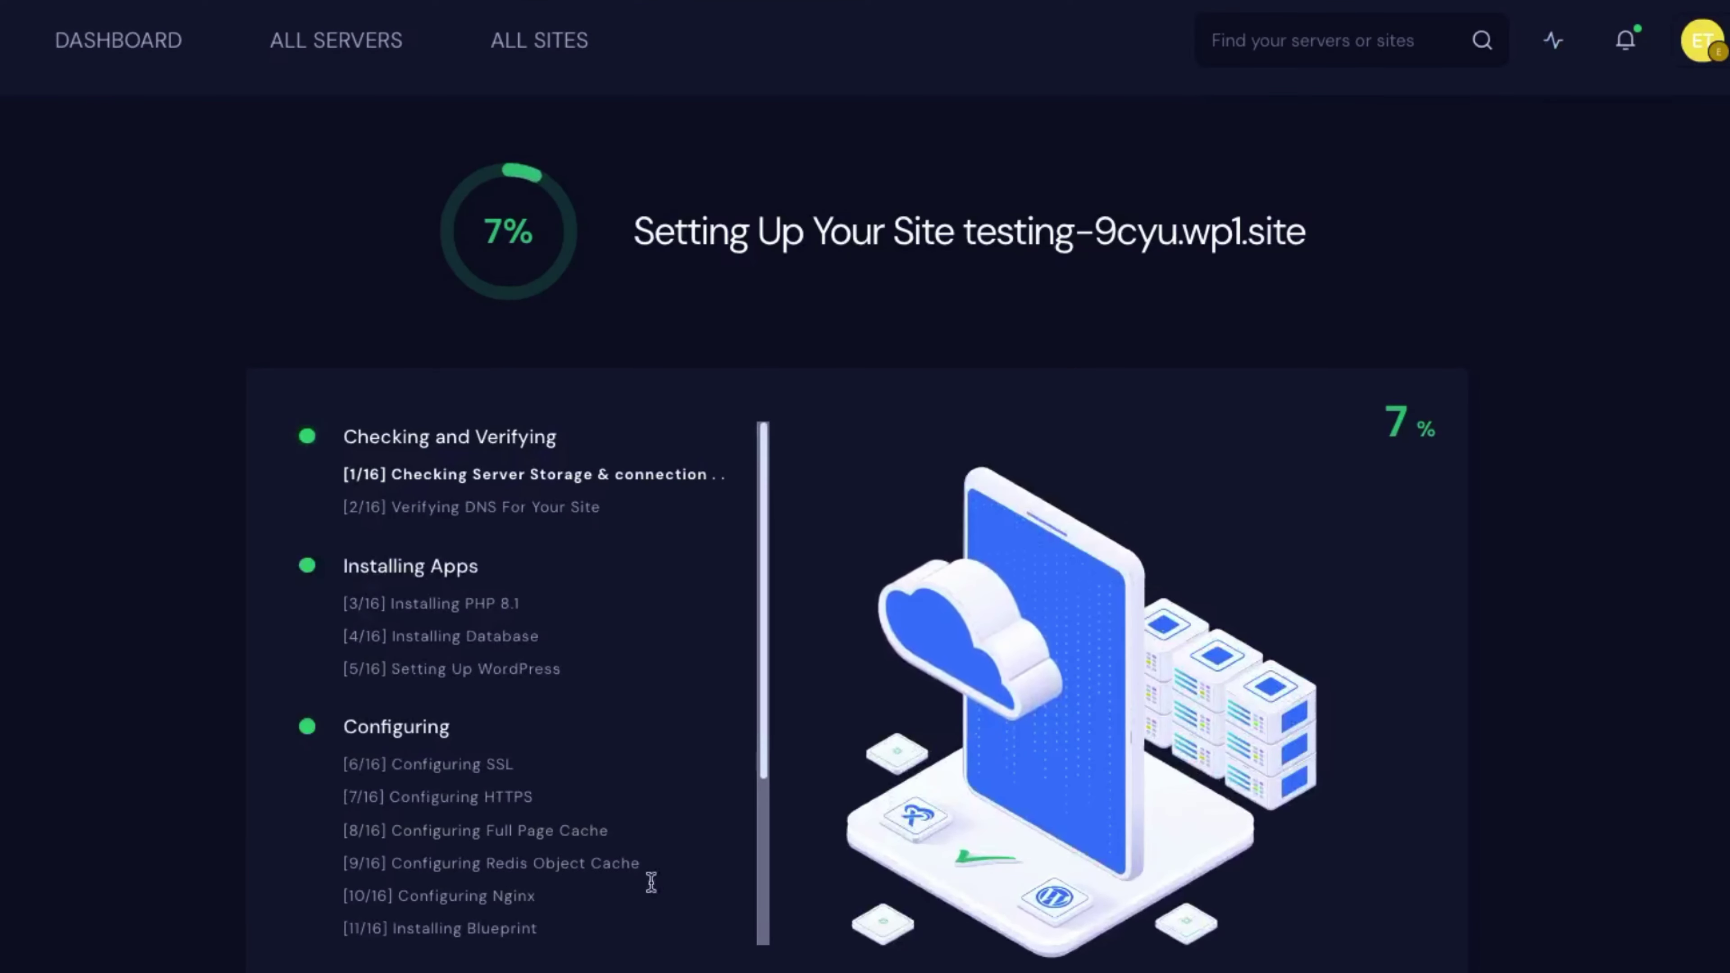
Step: Follow the setup progress of the testing site and examine its overview, including domain, other settings and recent events
scroll(722, 865, "down", 5)
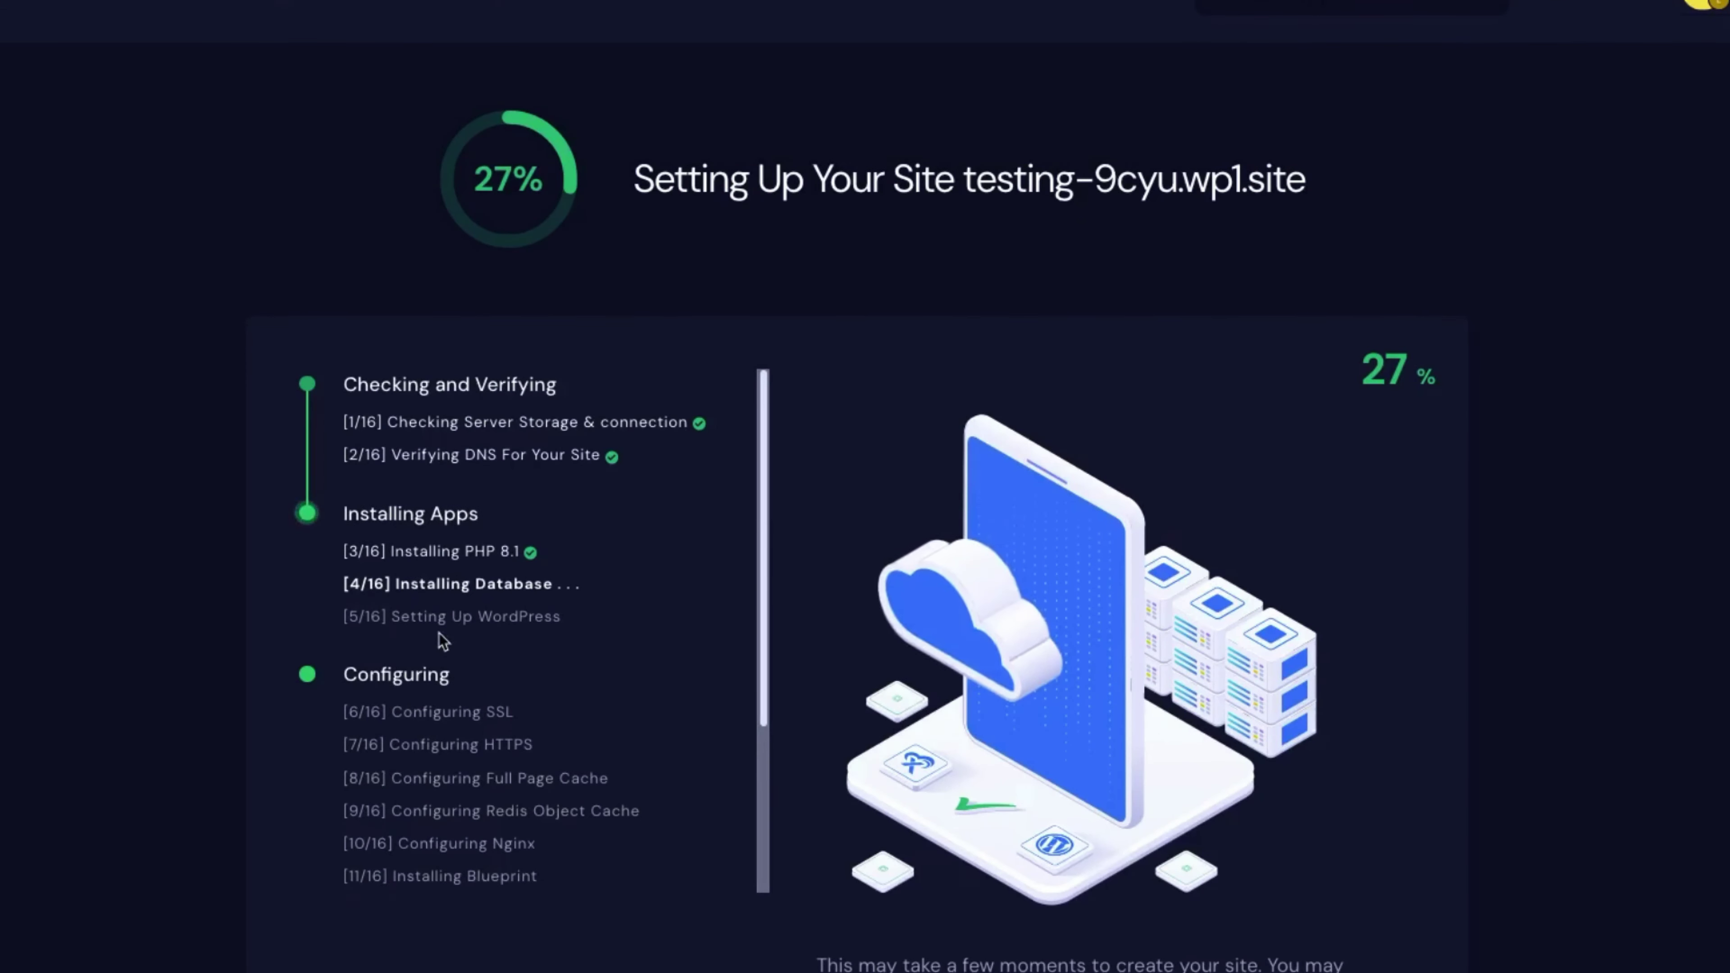
scroll(441, 533, "up", 1)
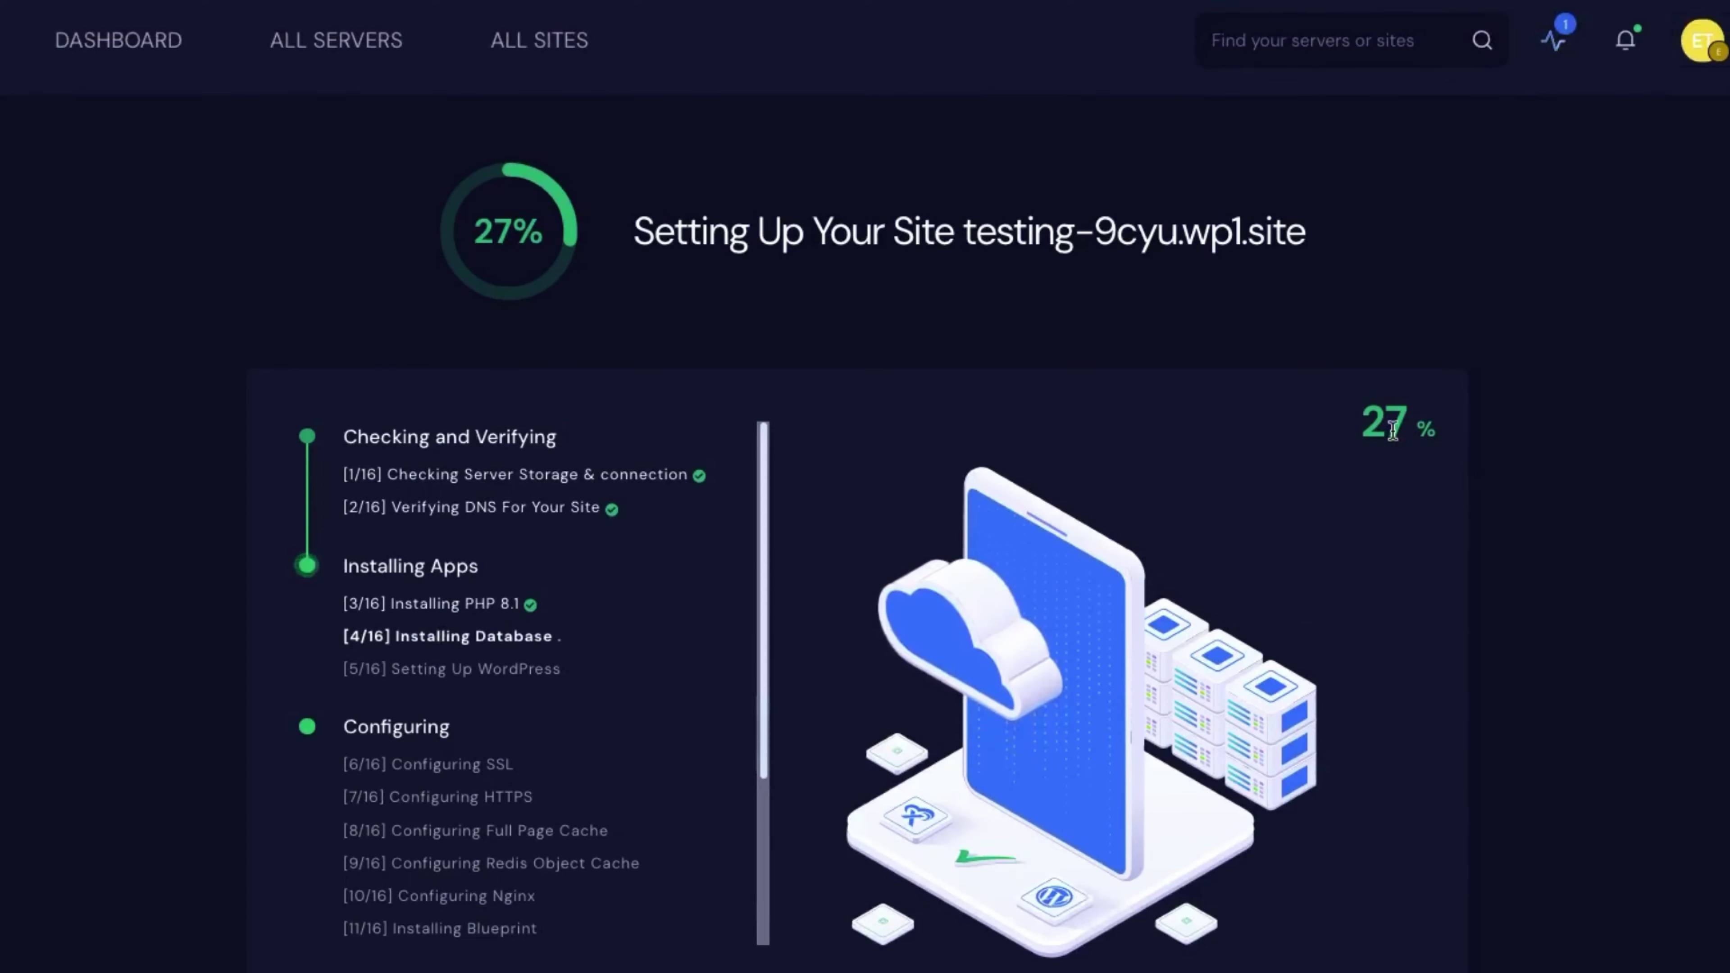
scroll(830, 521, "down", 2)
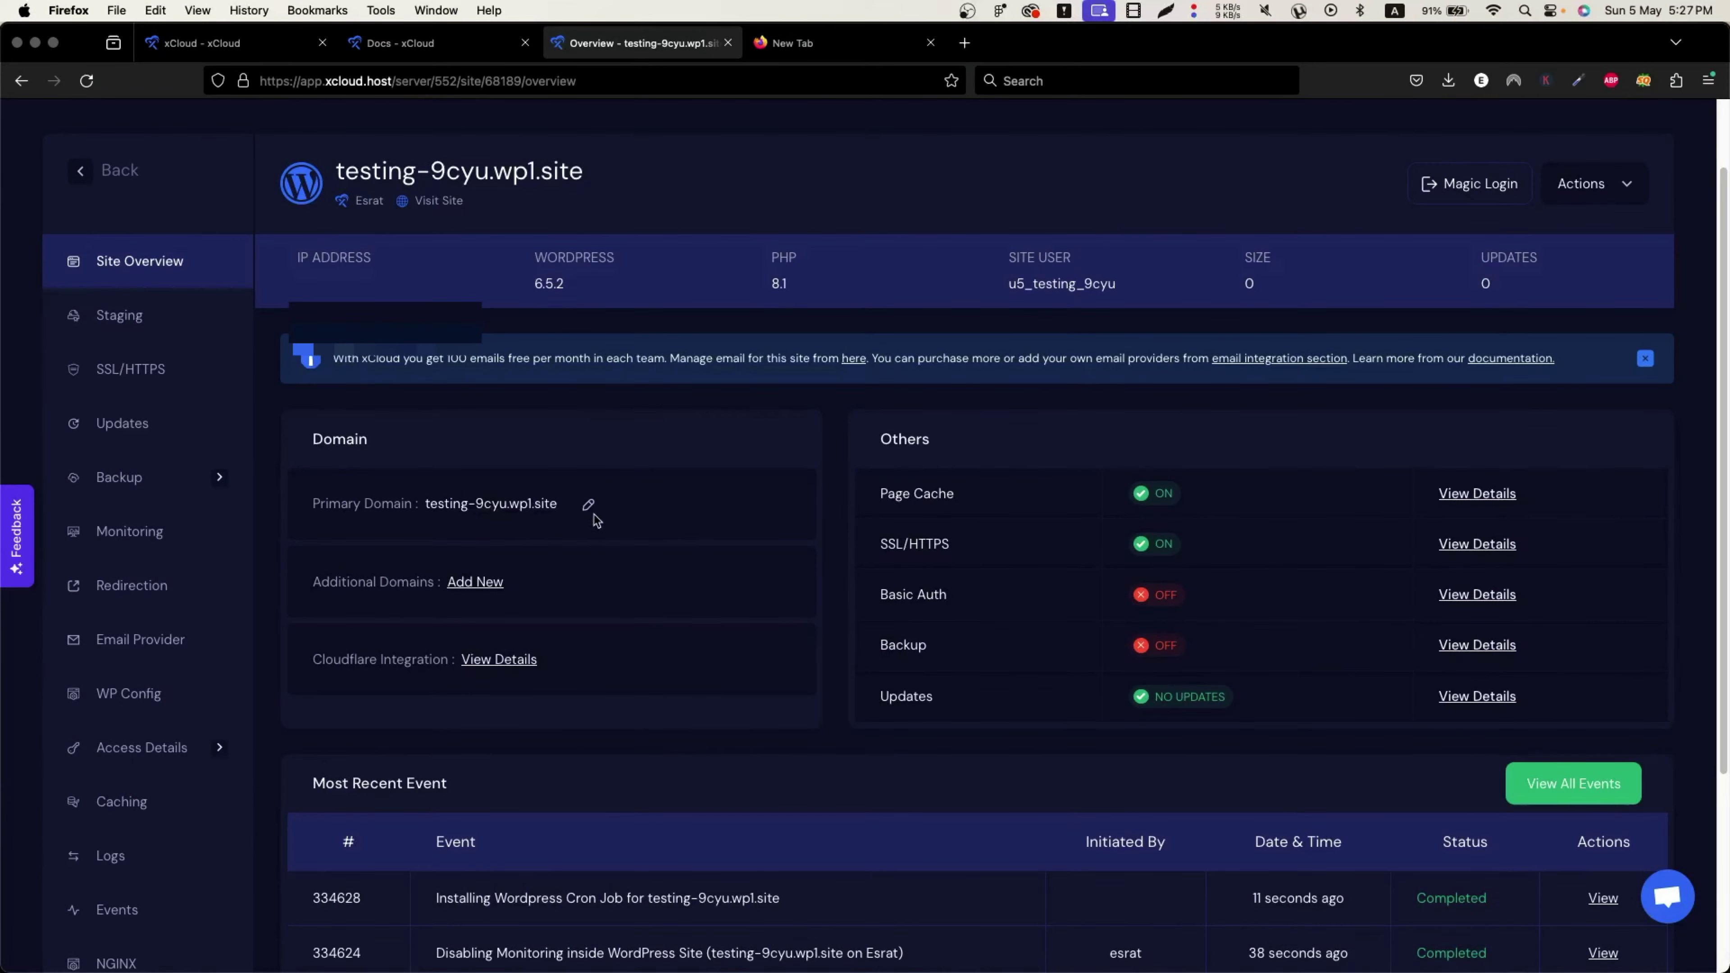
scroll(600, 539, "down", 5)
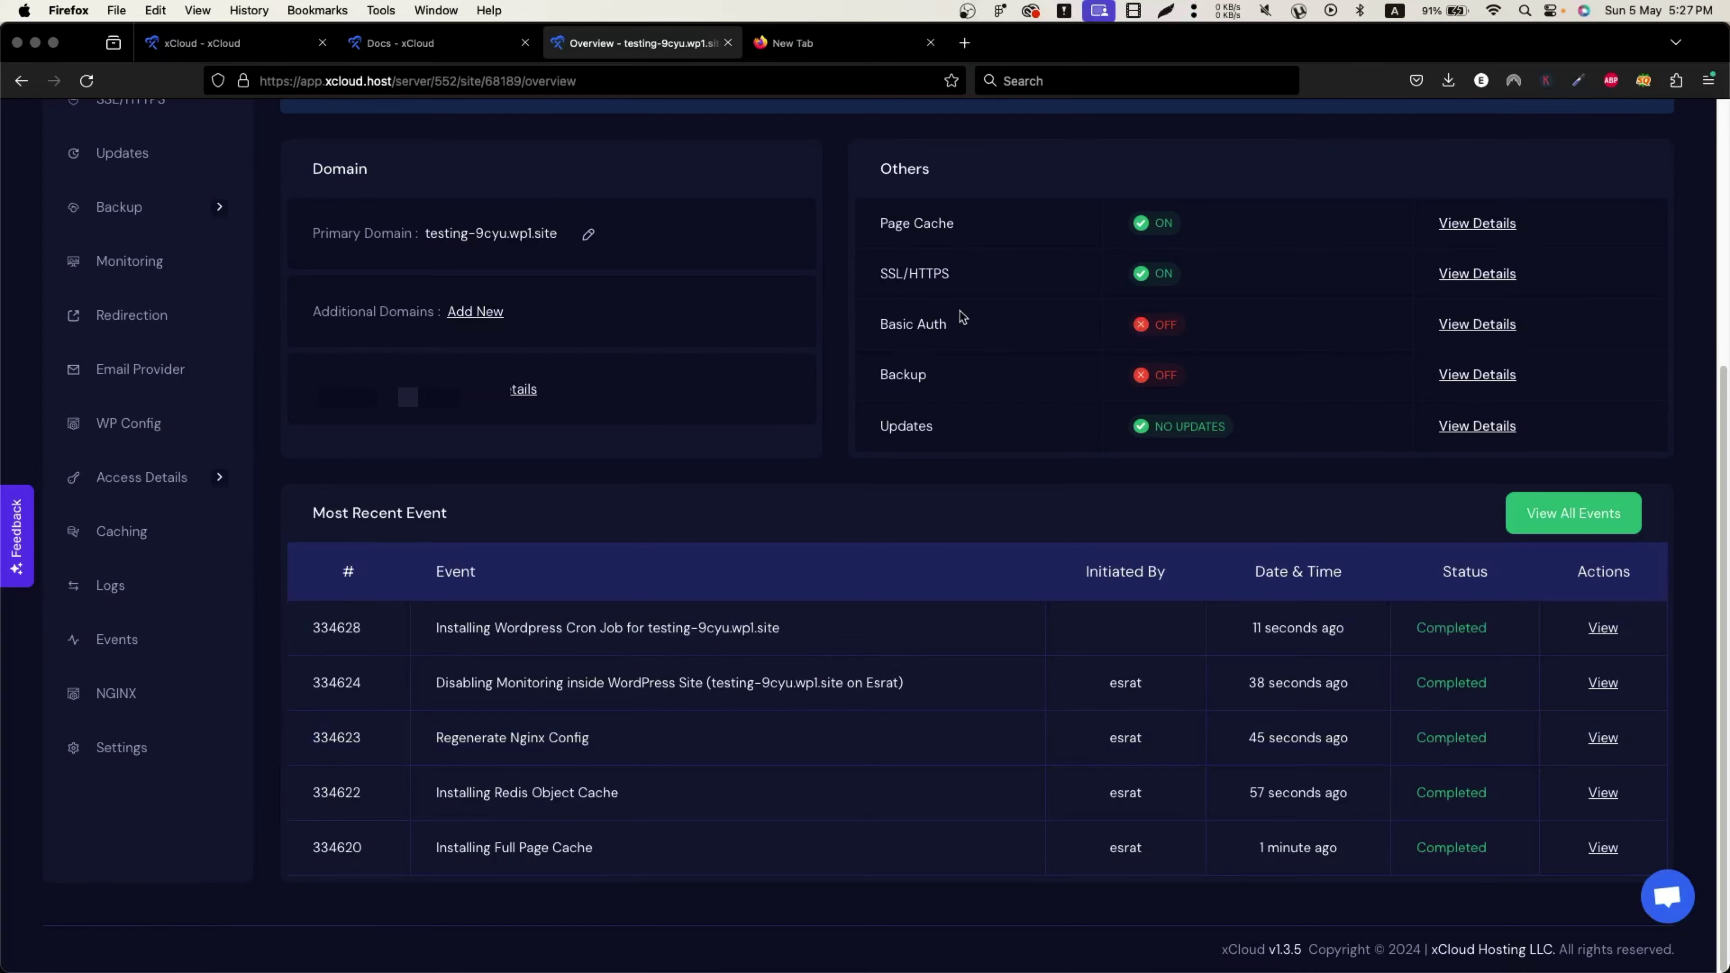
scroll(962, 316, "up", 5)
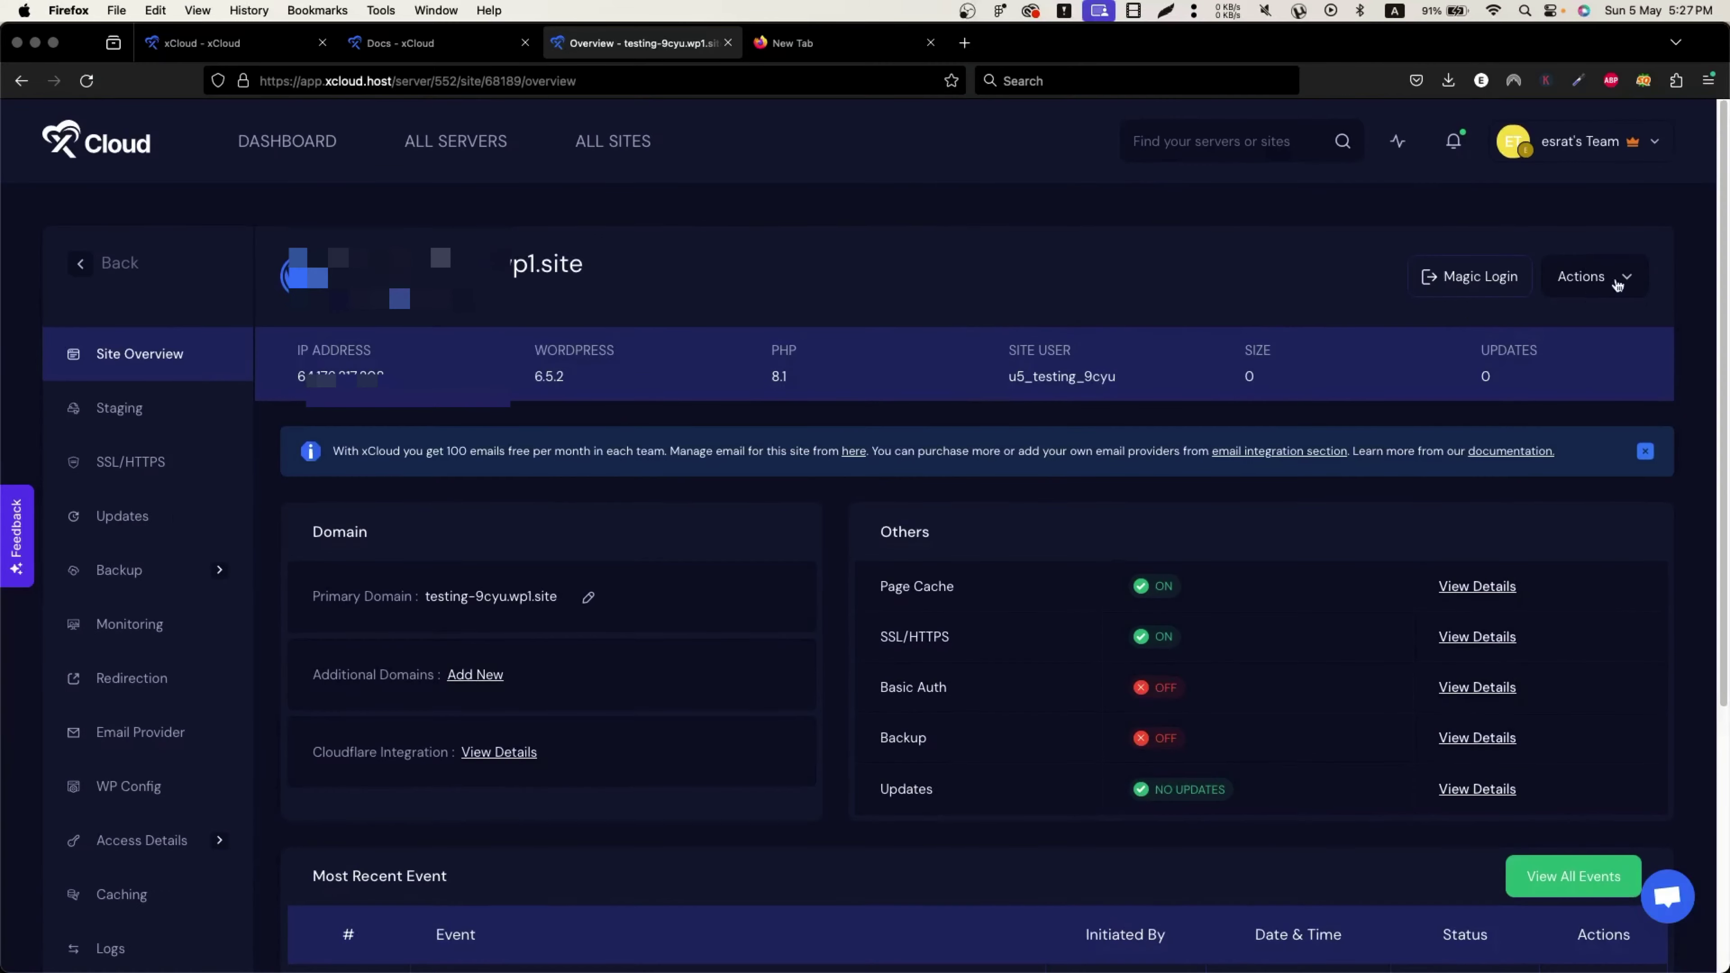
Step: Open the site's WordPress dashboard through Magic Login, return to the xCloud site overview and check the available site actions
left_click(1475, 280)
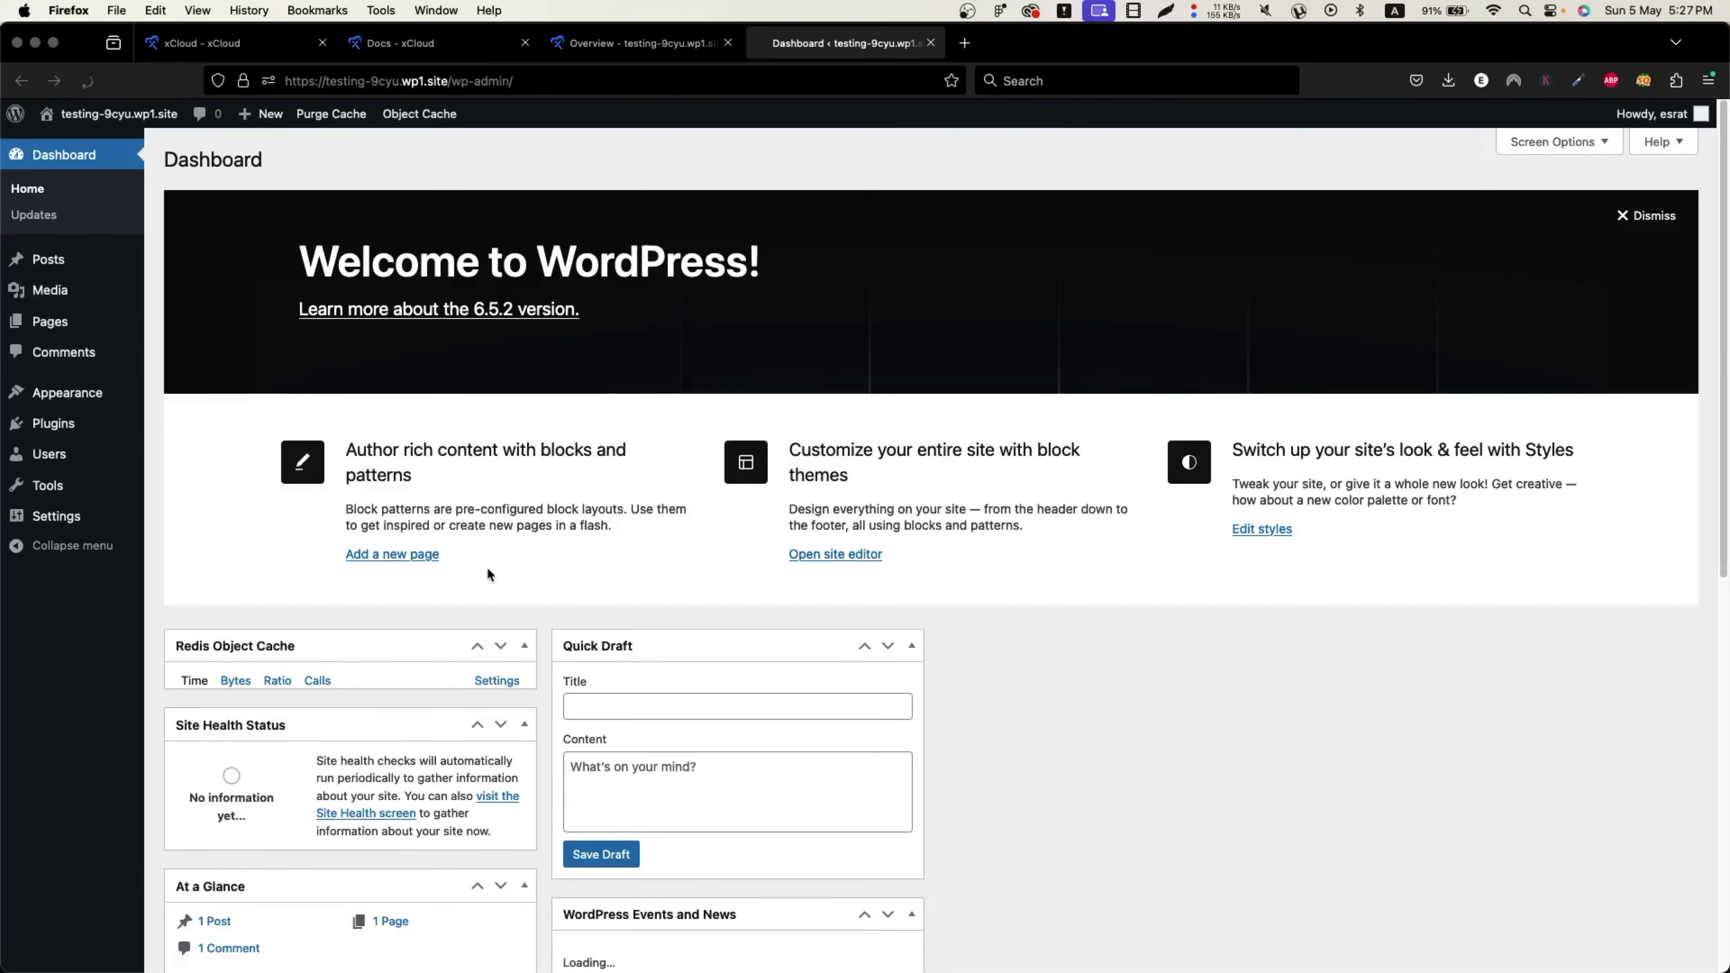
left_click(670, 48)
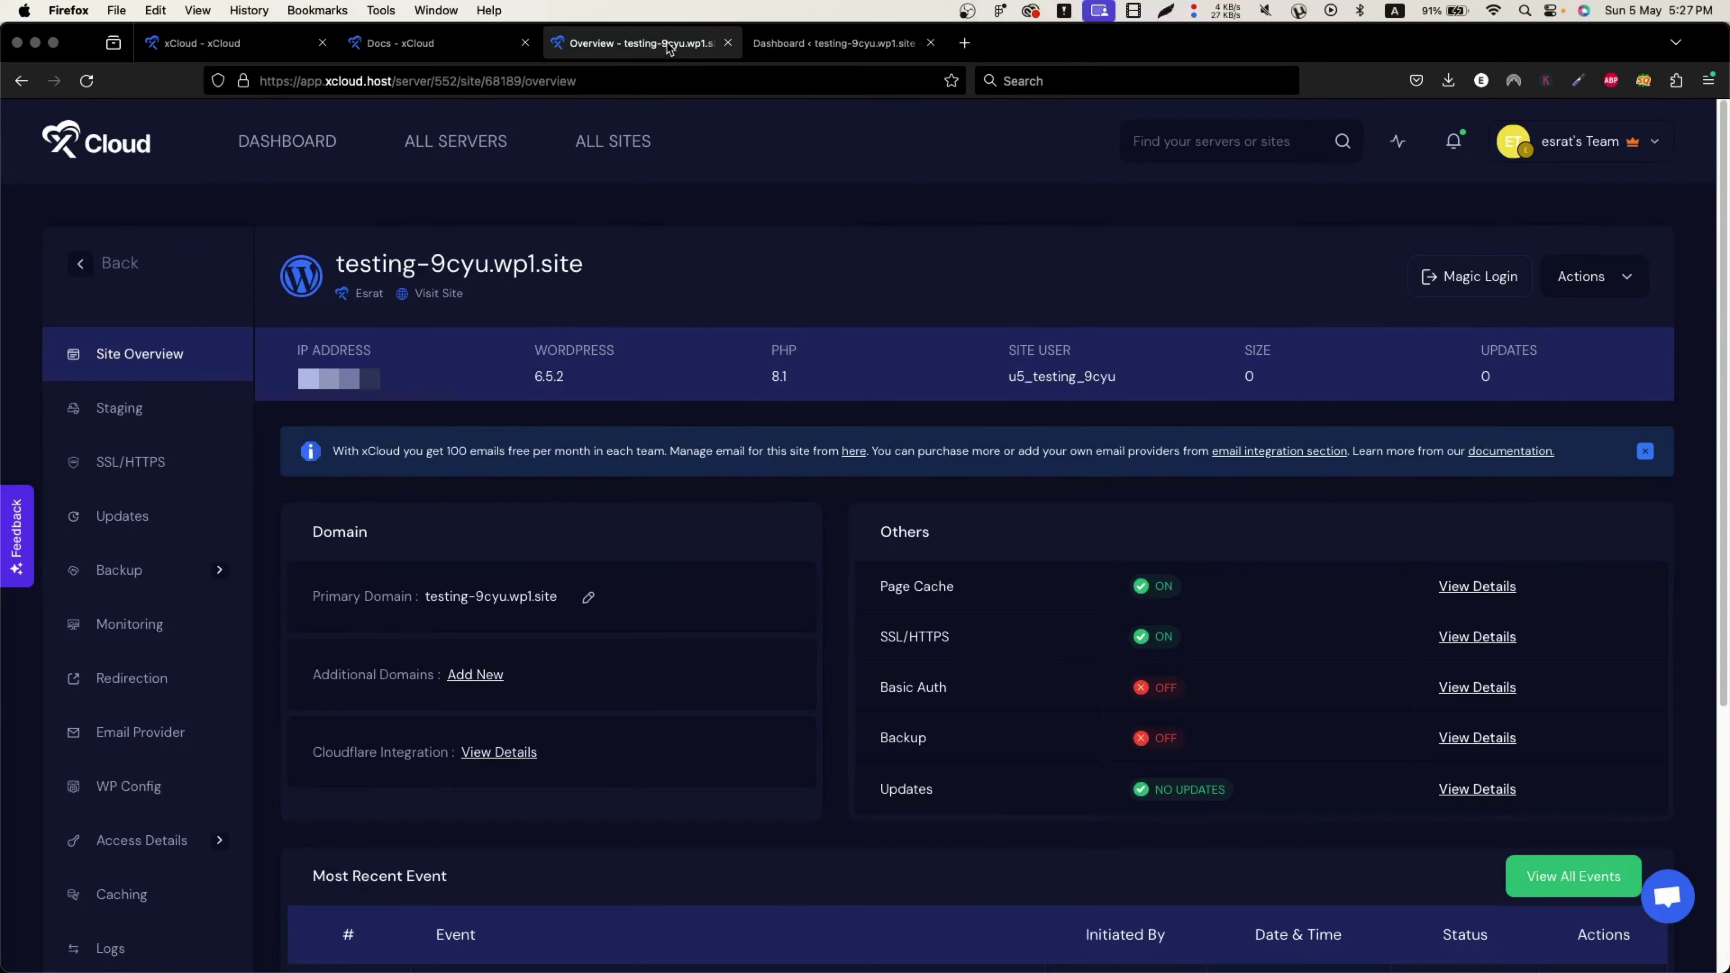
left_click(1612, 281)
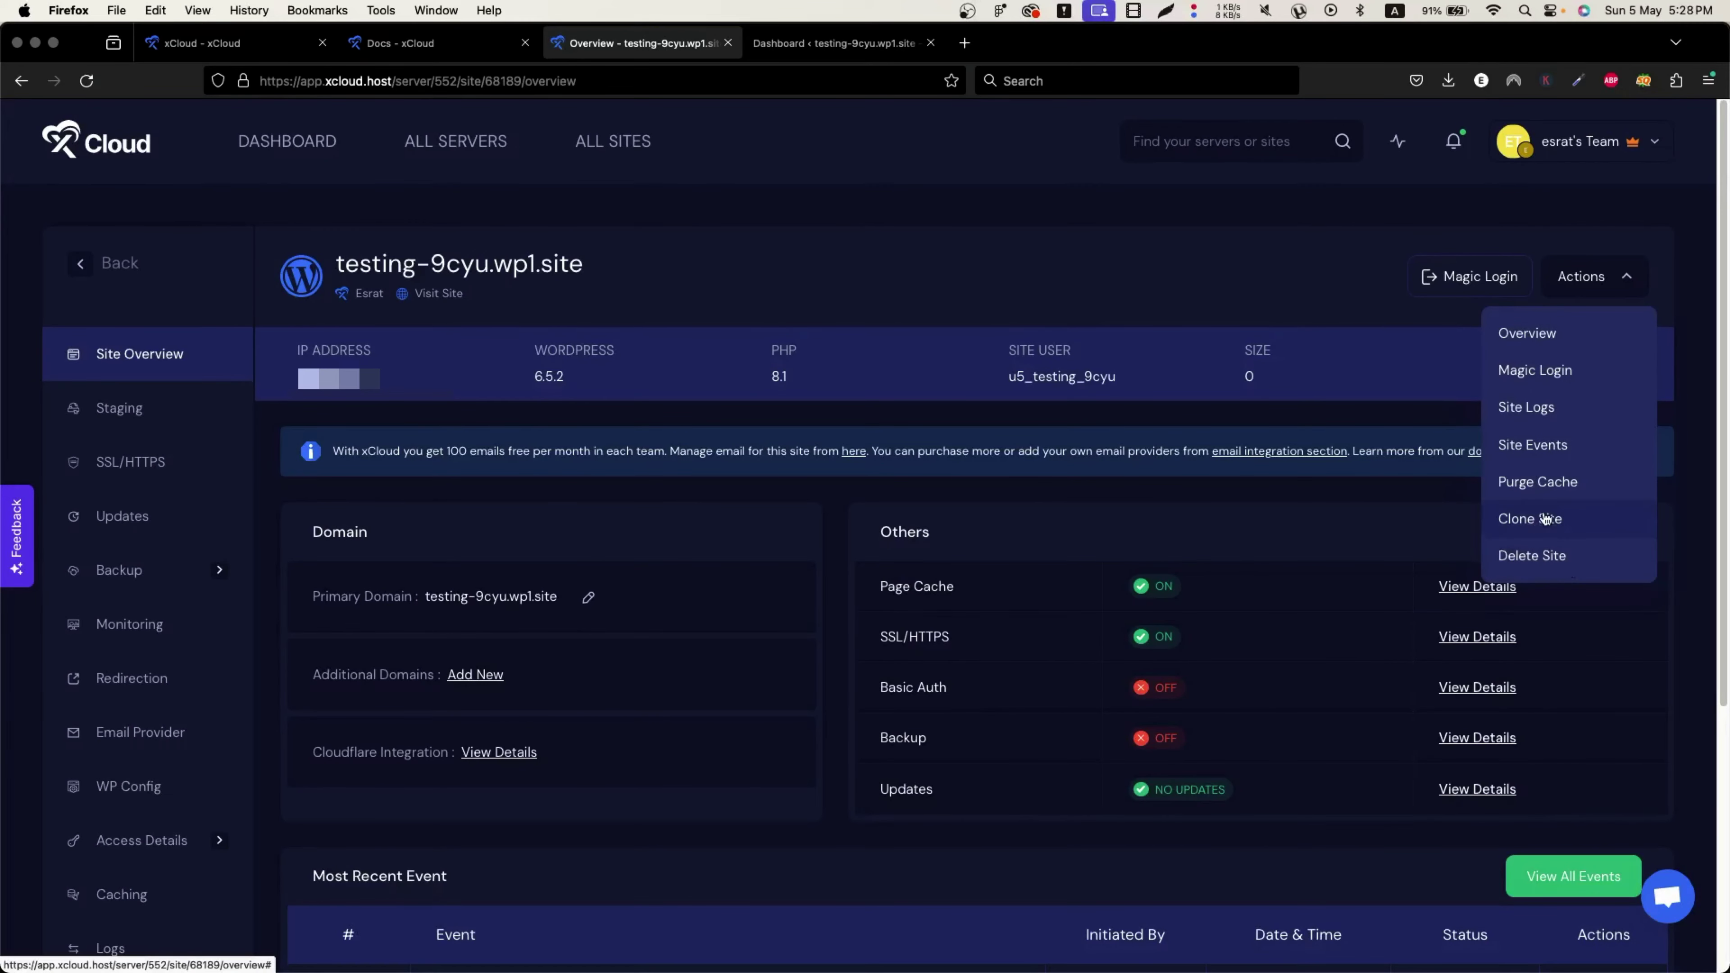
left_click(1630, 279)
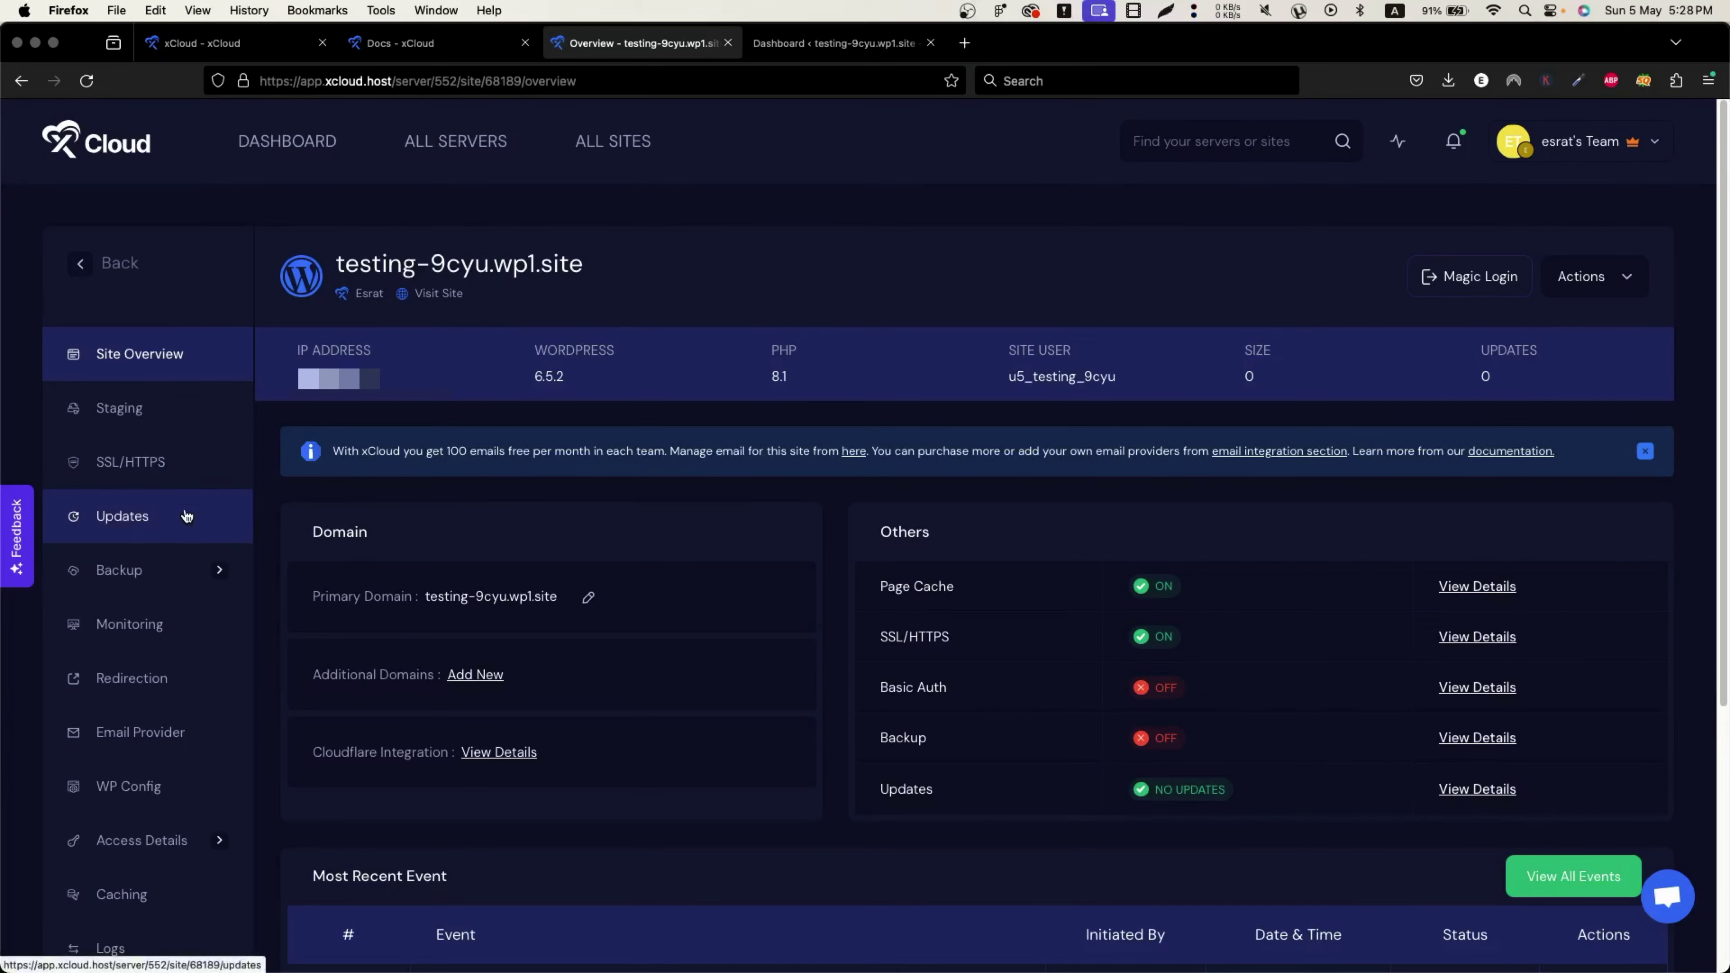
Step: Open the site's staging management and show its Go Live settings
left_click(164, 435)
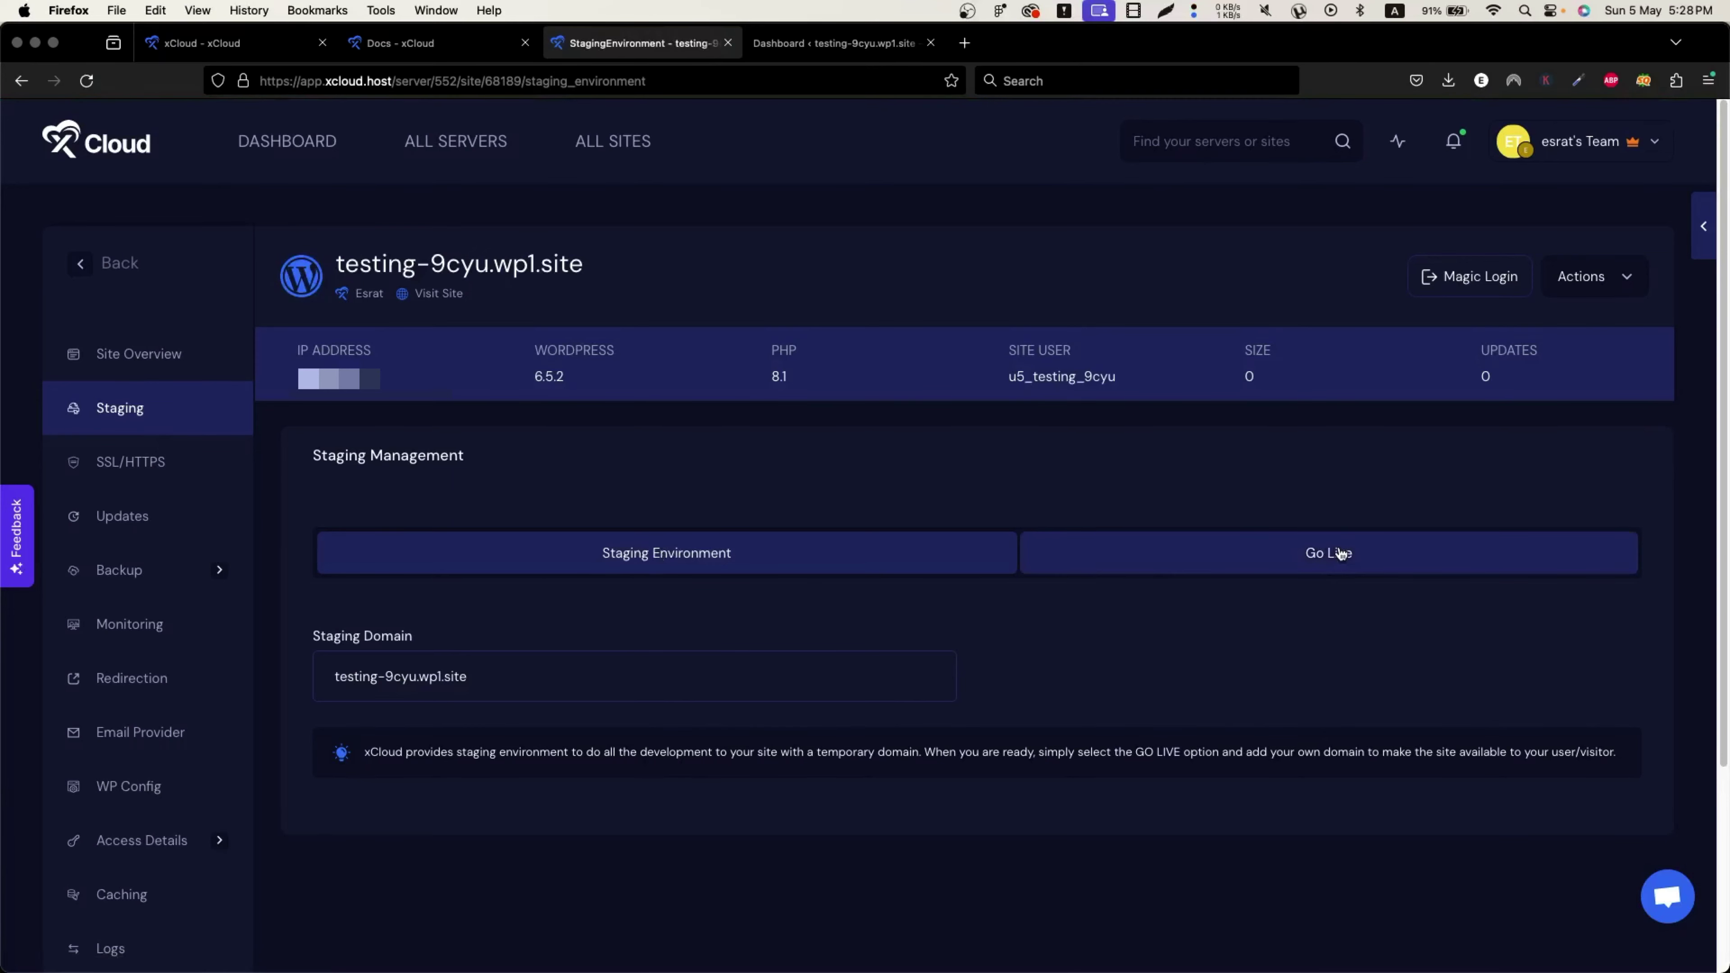
left_click(1339, 554)
left_click(132, 466)
left_click(1290, 570)
Step: Review the Go Live domain and DNS setup and try to add the DNS and SSL certificate on Cloudflare
scroll(476, 613, "down", 1)
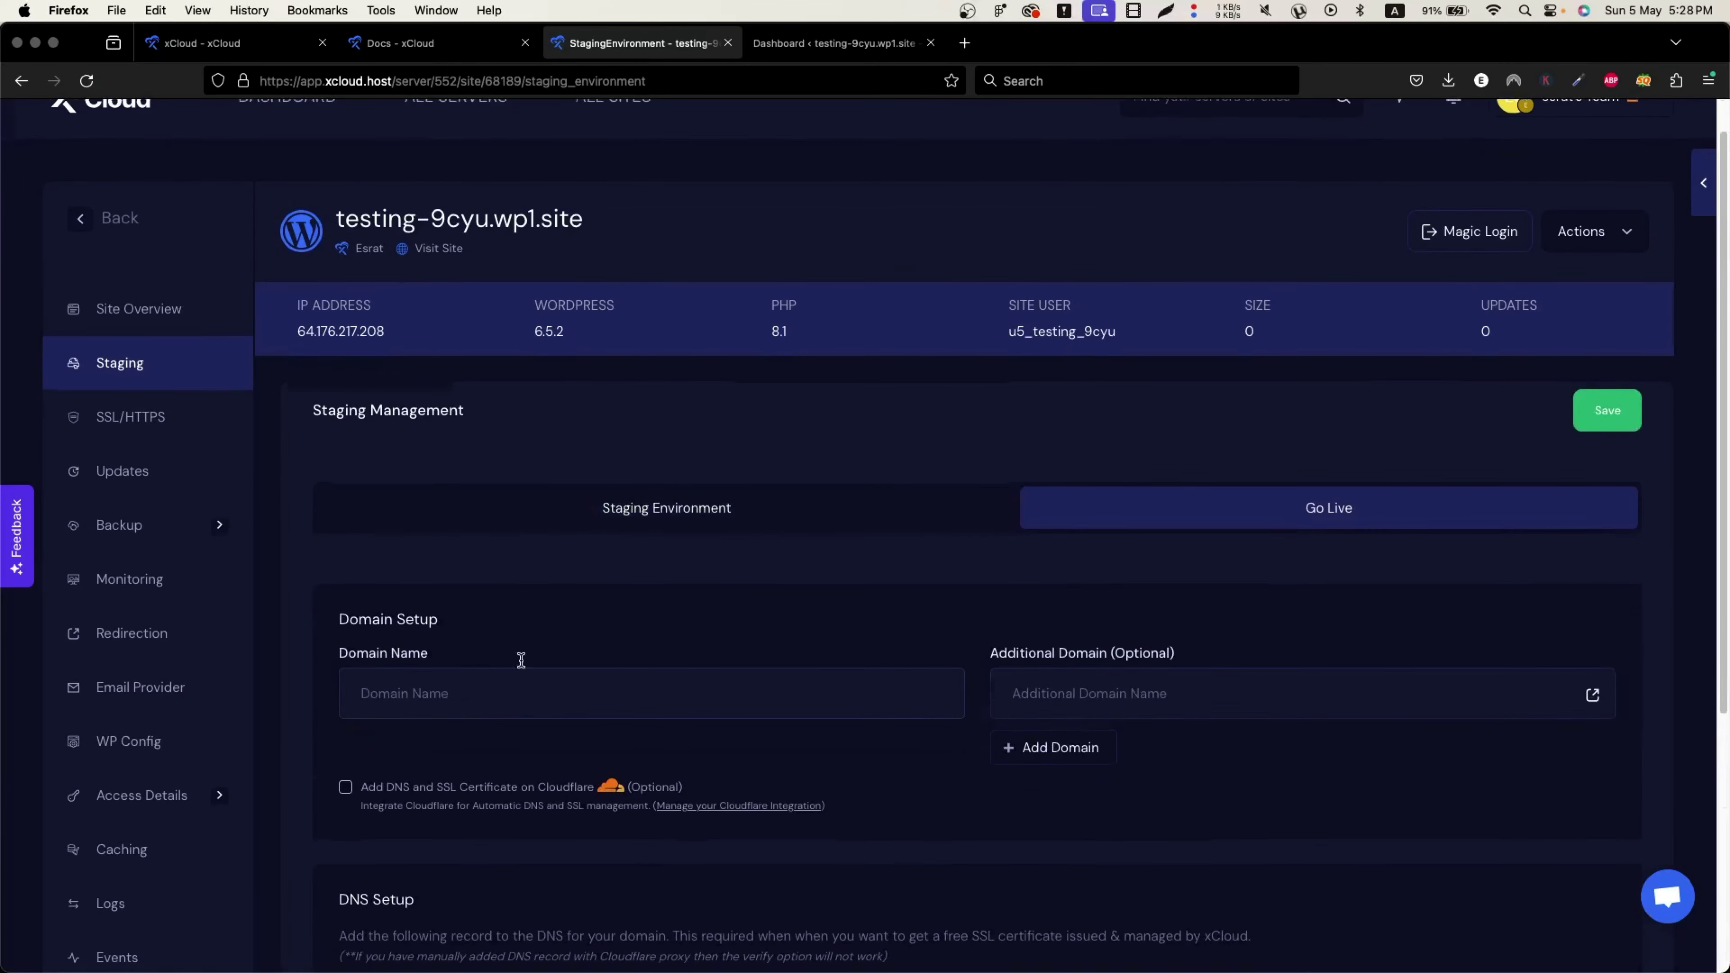
scroll(521, 660, "down", 5)
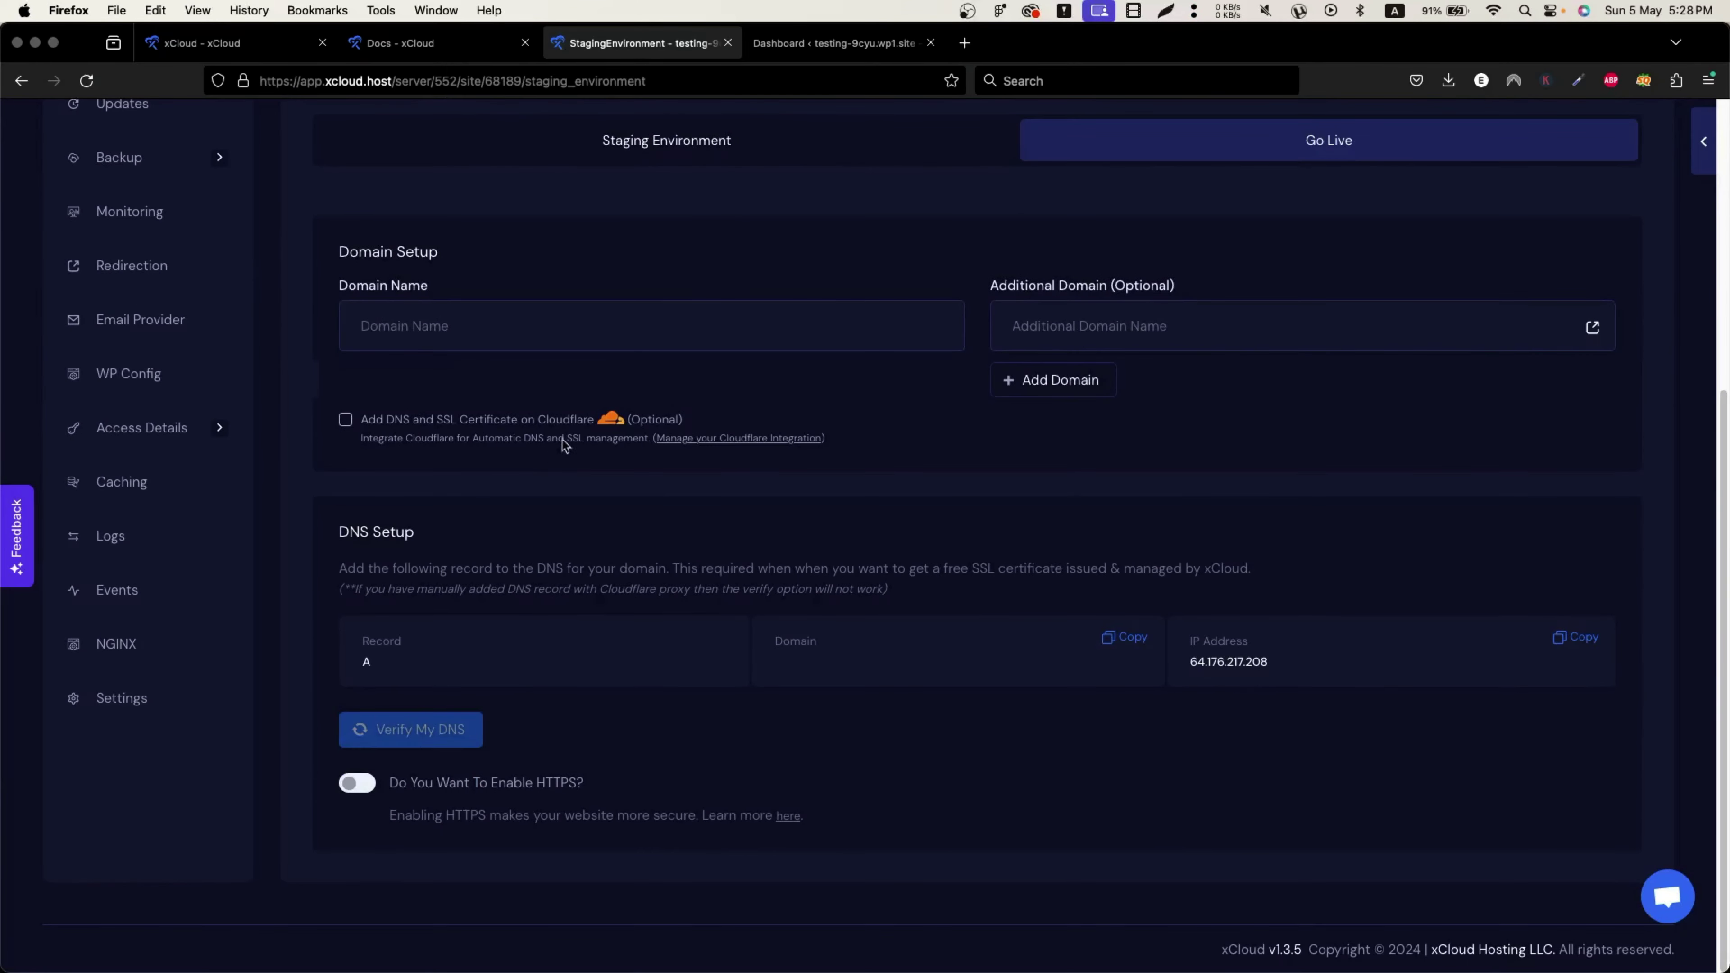
left_click(345, 420)
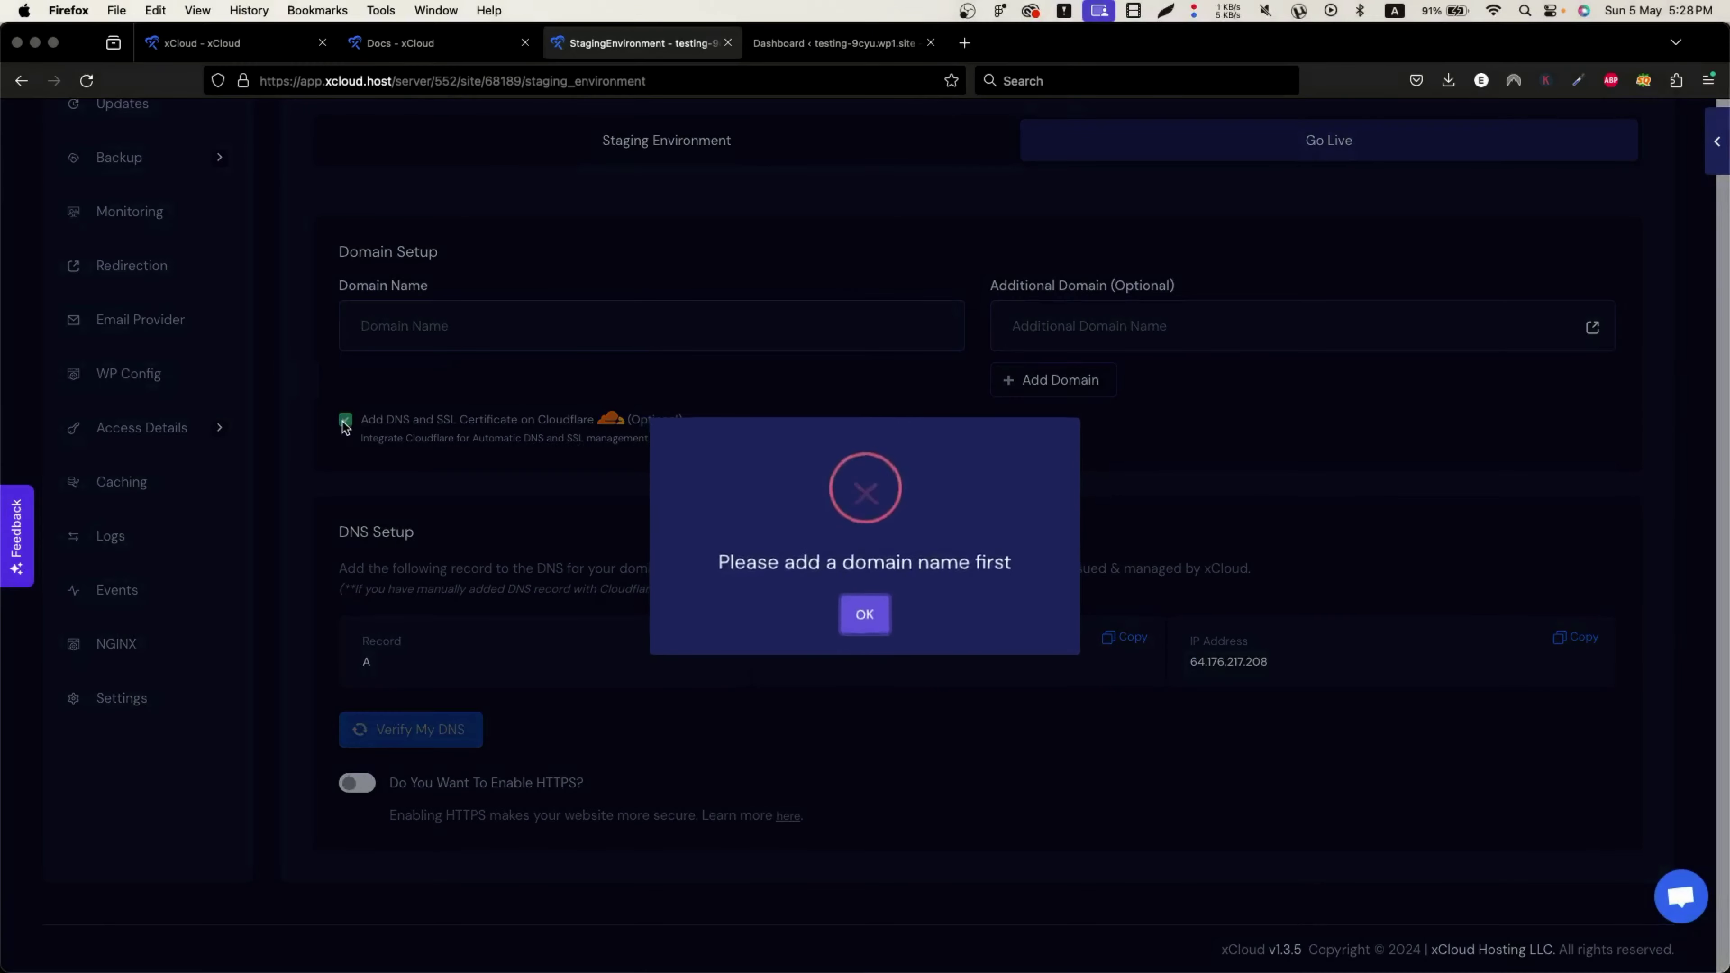
left_click(872, 617)
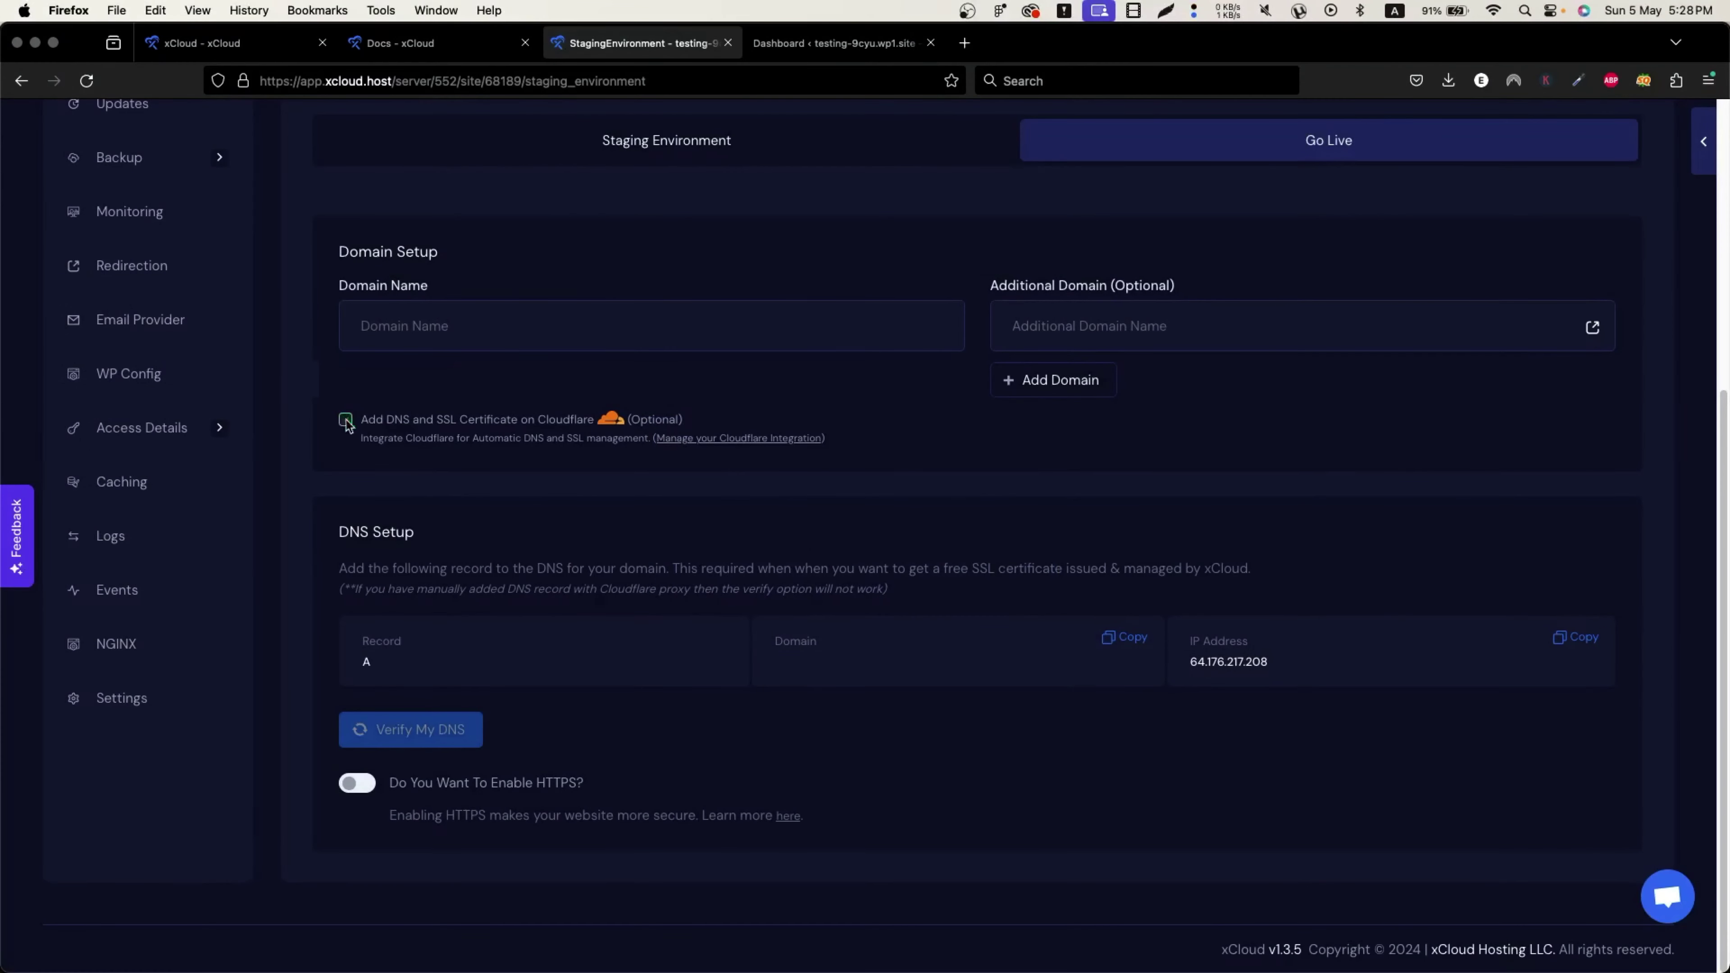
Step: Open the testing site's updates page and review the WordPress core, plugin and theme update details
scroll(530, 553, "up", 2)
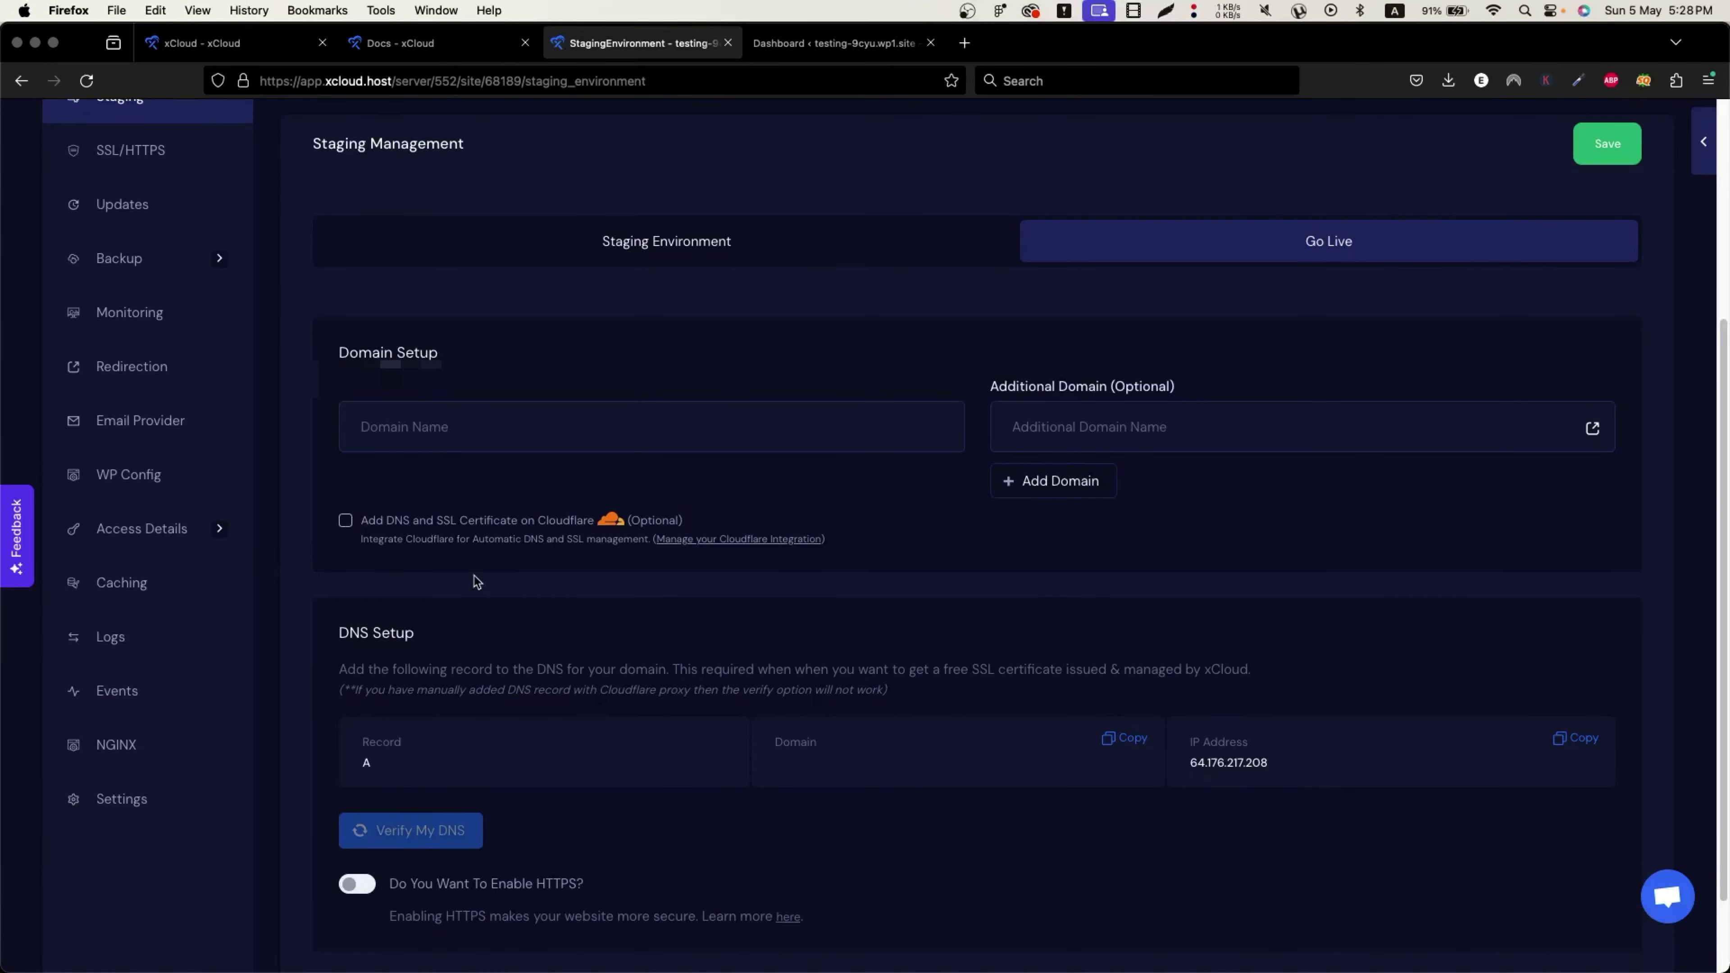
scroll(481, 583, "up", 1)
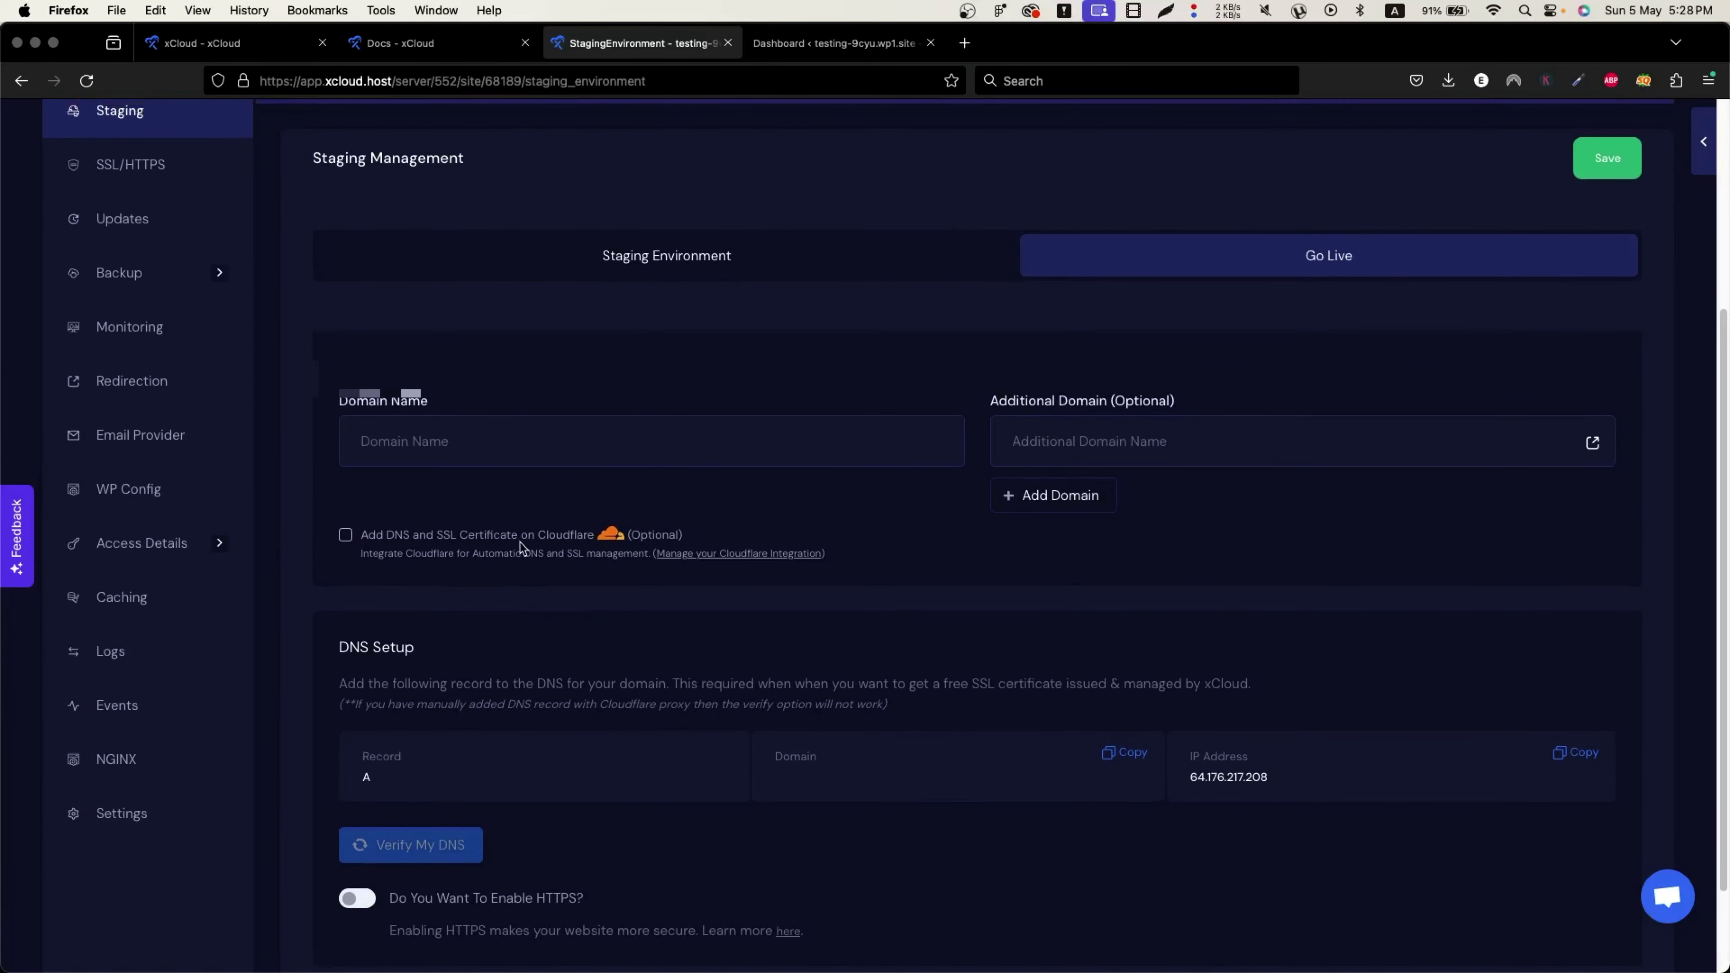
left_click(145, 235)
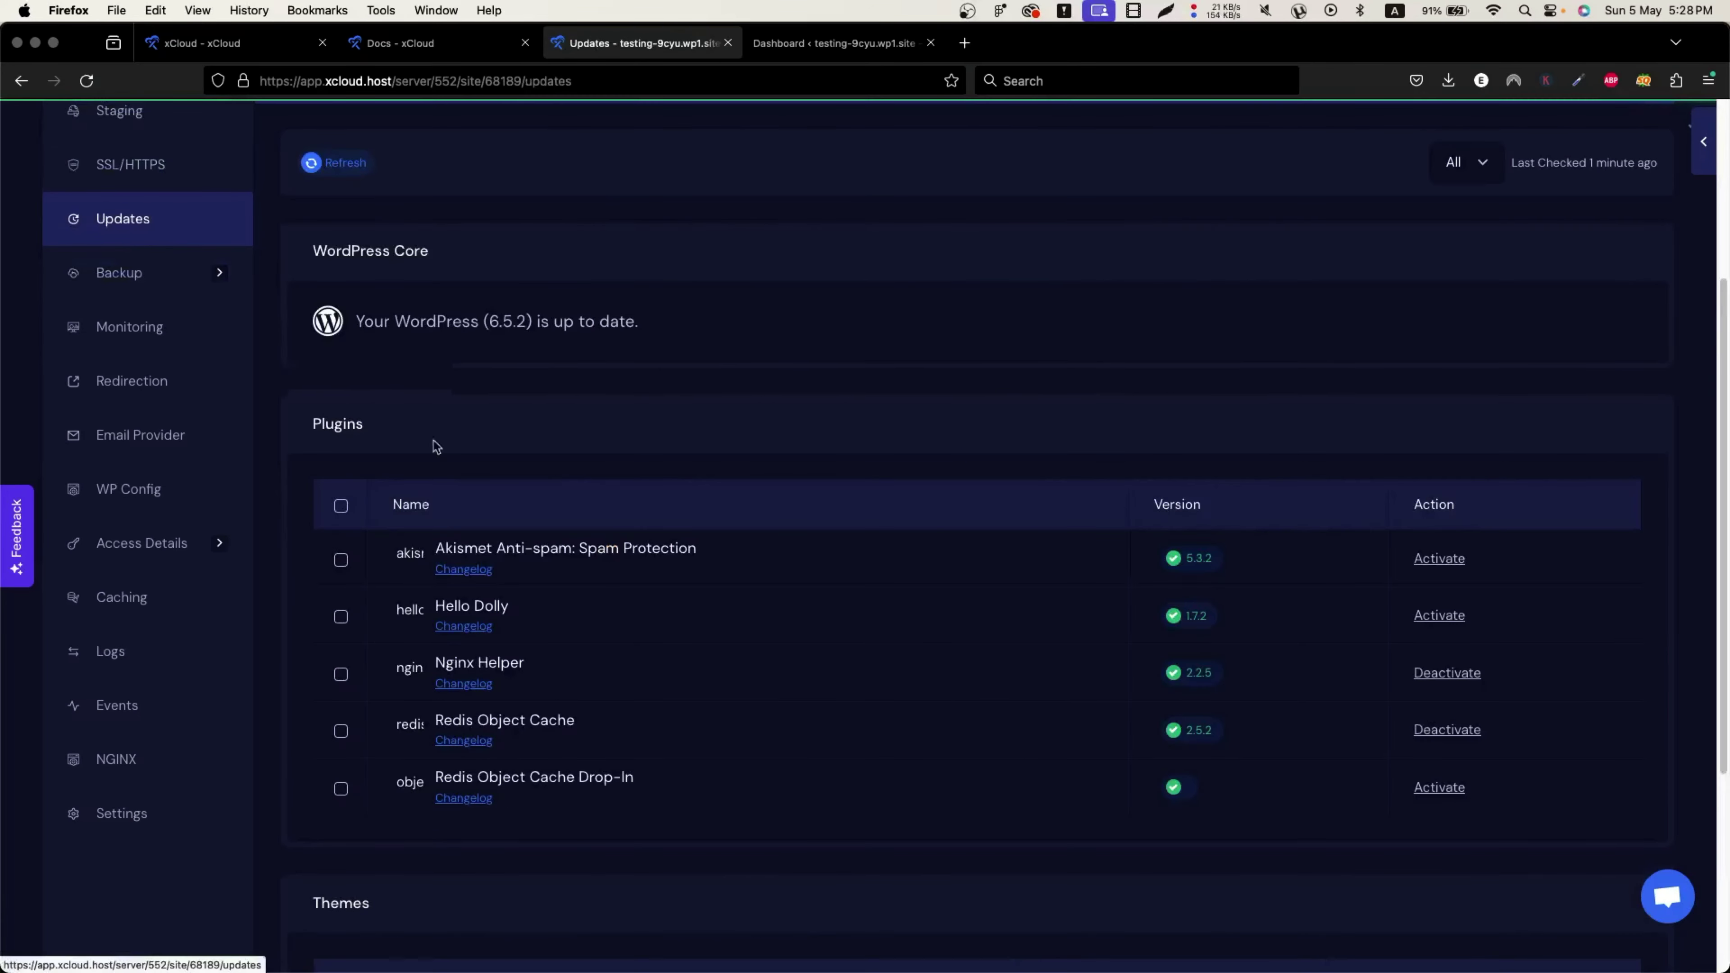
scroll(665, 480, "down", 5)
scroll(668, 482, "down", 1)
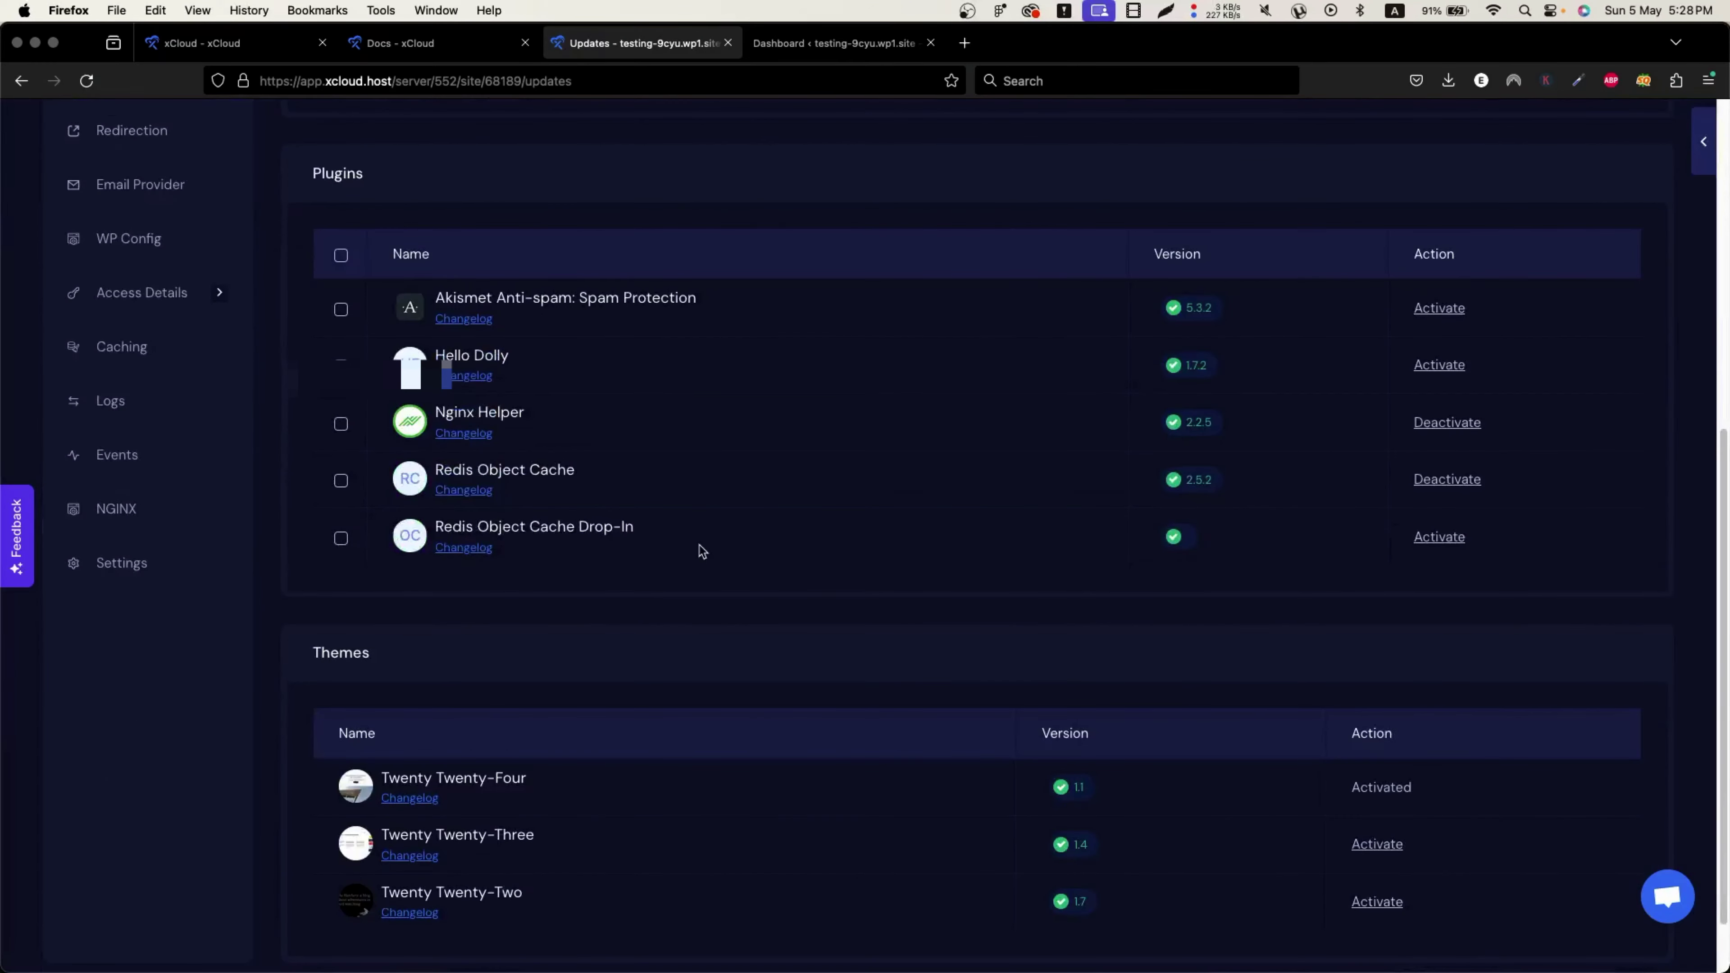
scroll(696, 549, "down", 2)
scroll(697, 548, "up", 20)
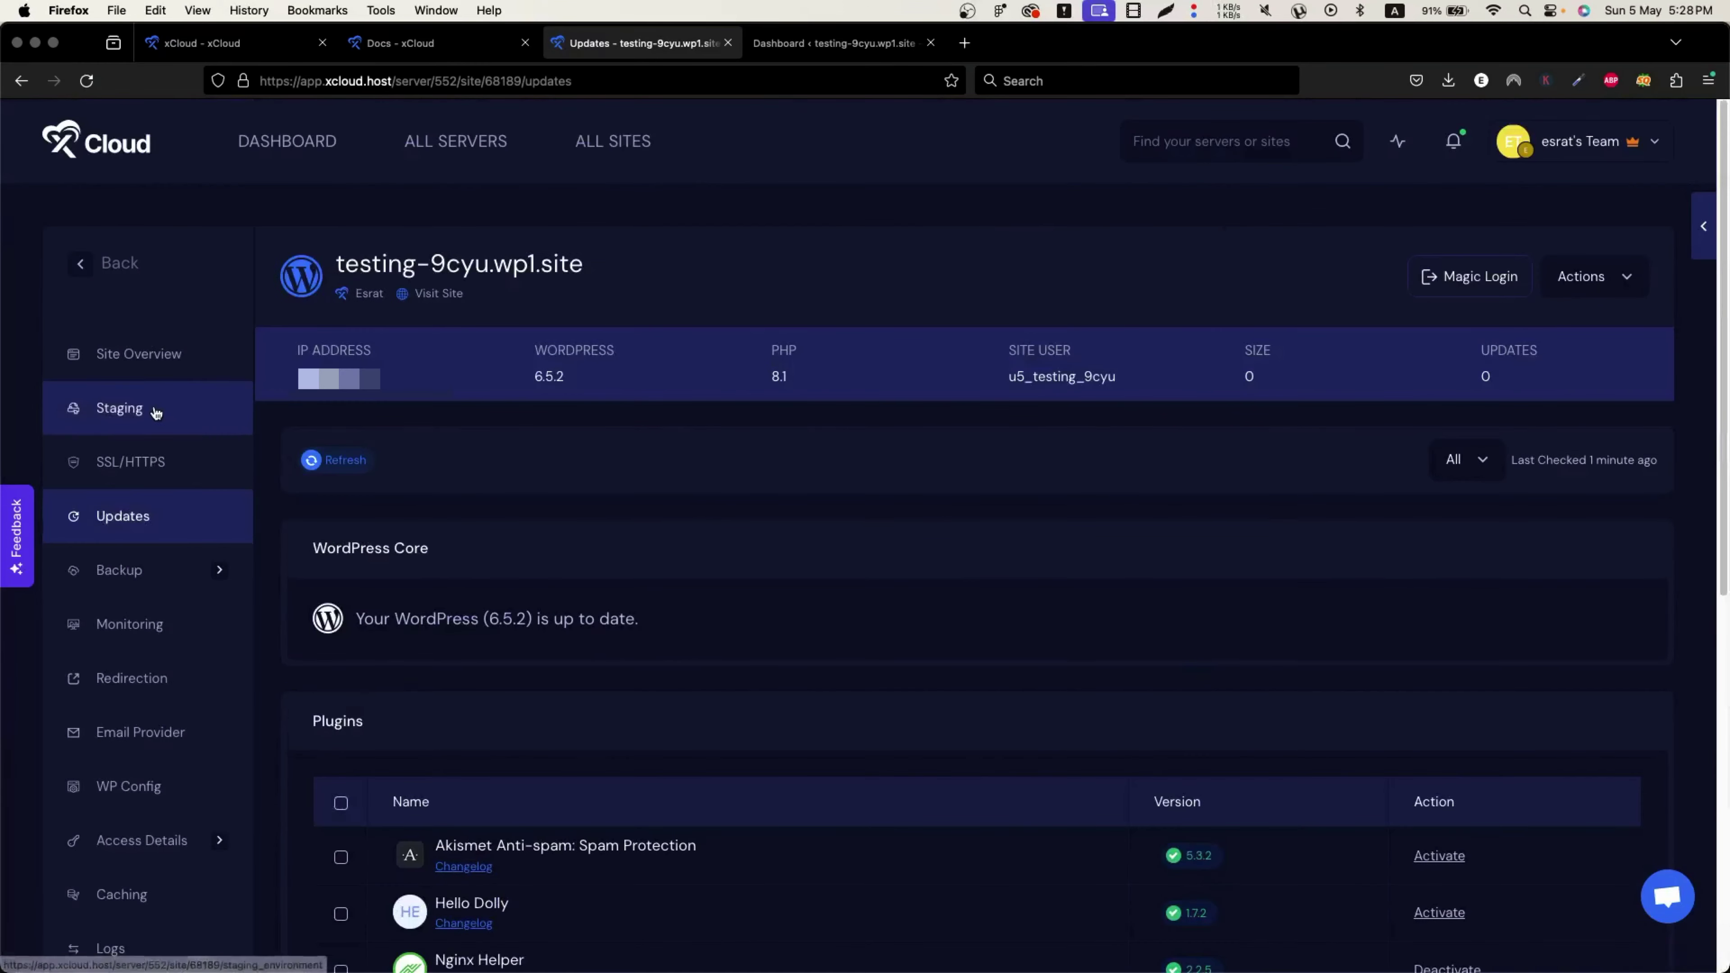
Step: Reveal the site's backup options and examine its monitoring page, including resource usage, SSL overview and WordPress logs
left_click(175, 593)
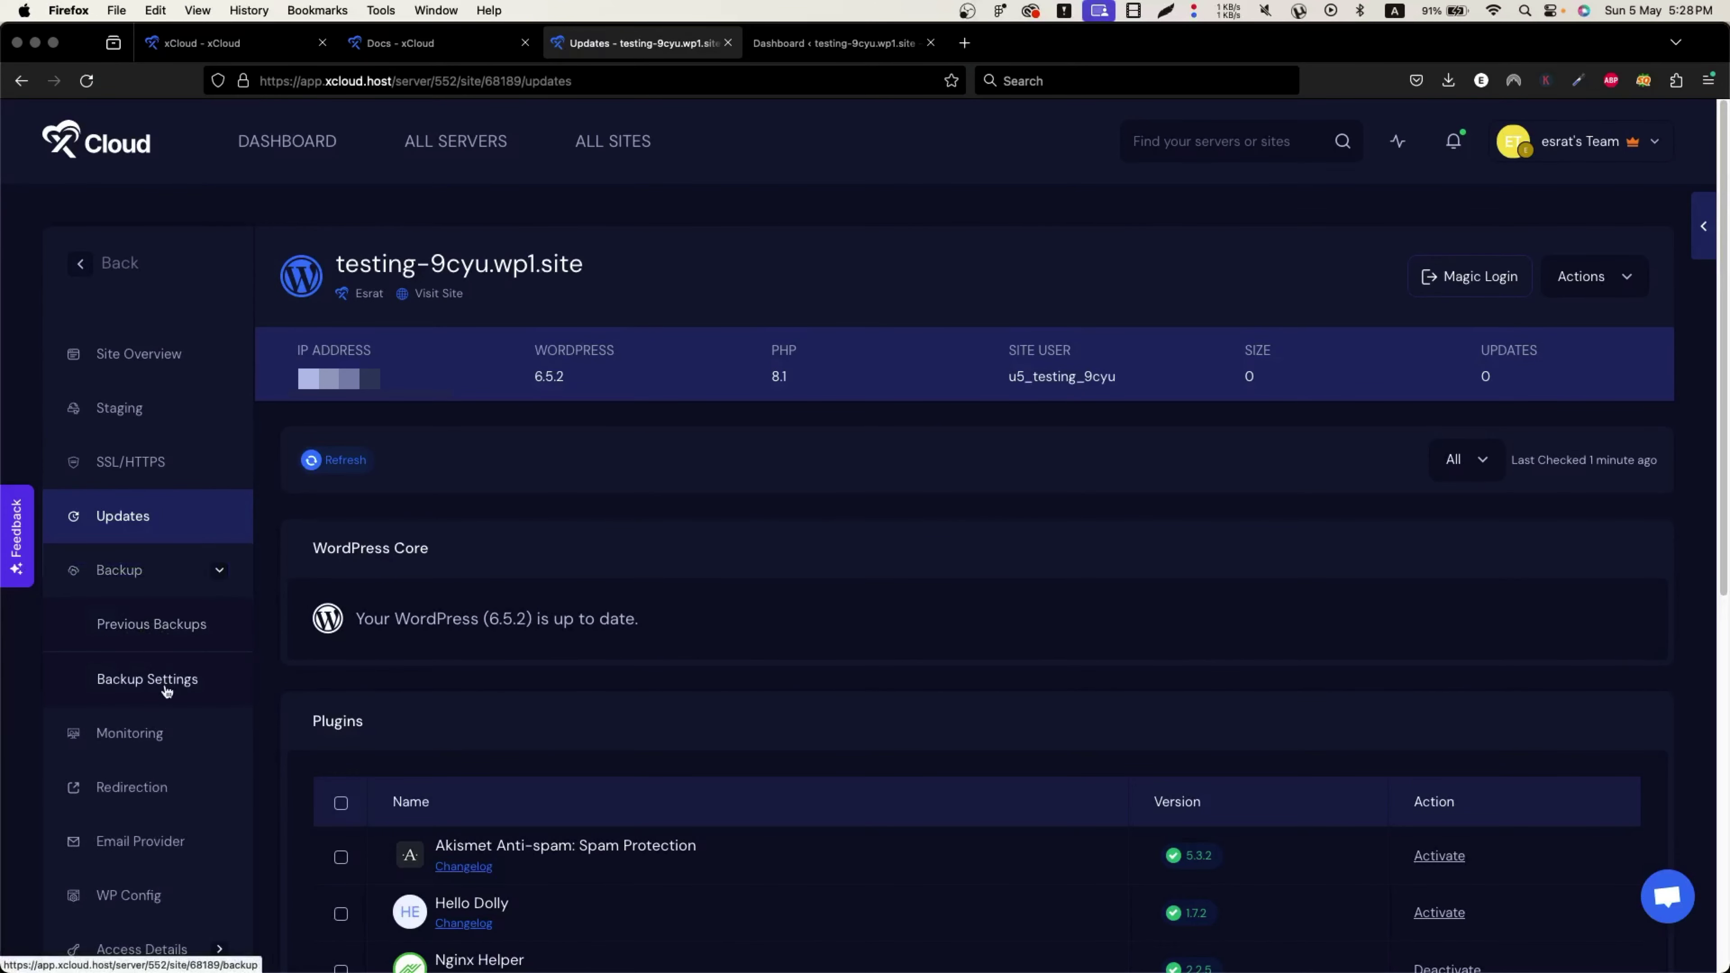
scroll(167, 629, "down", 2)
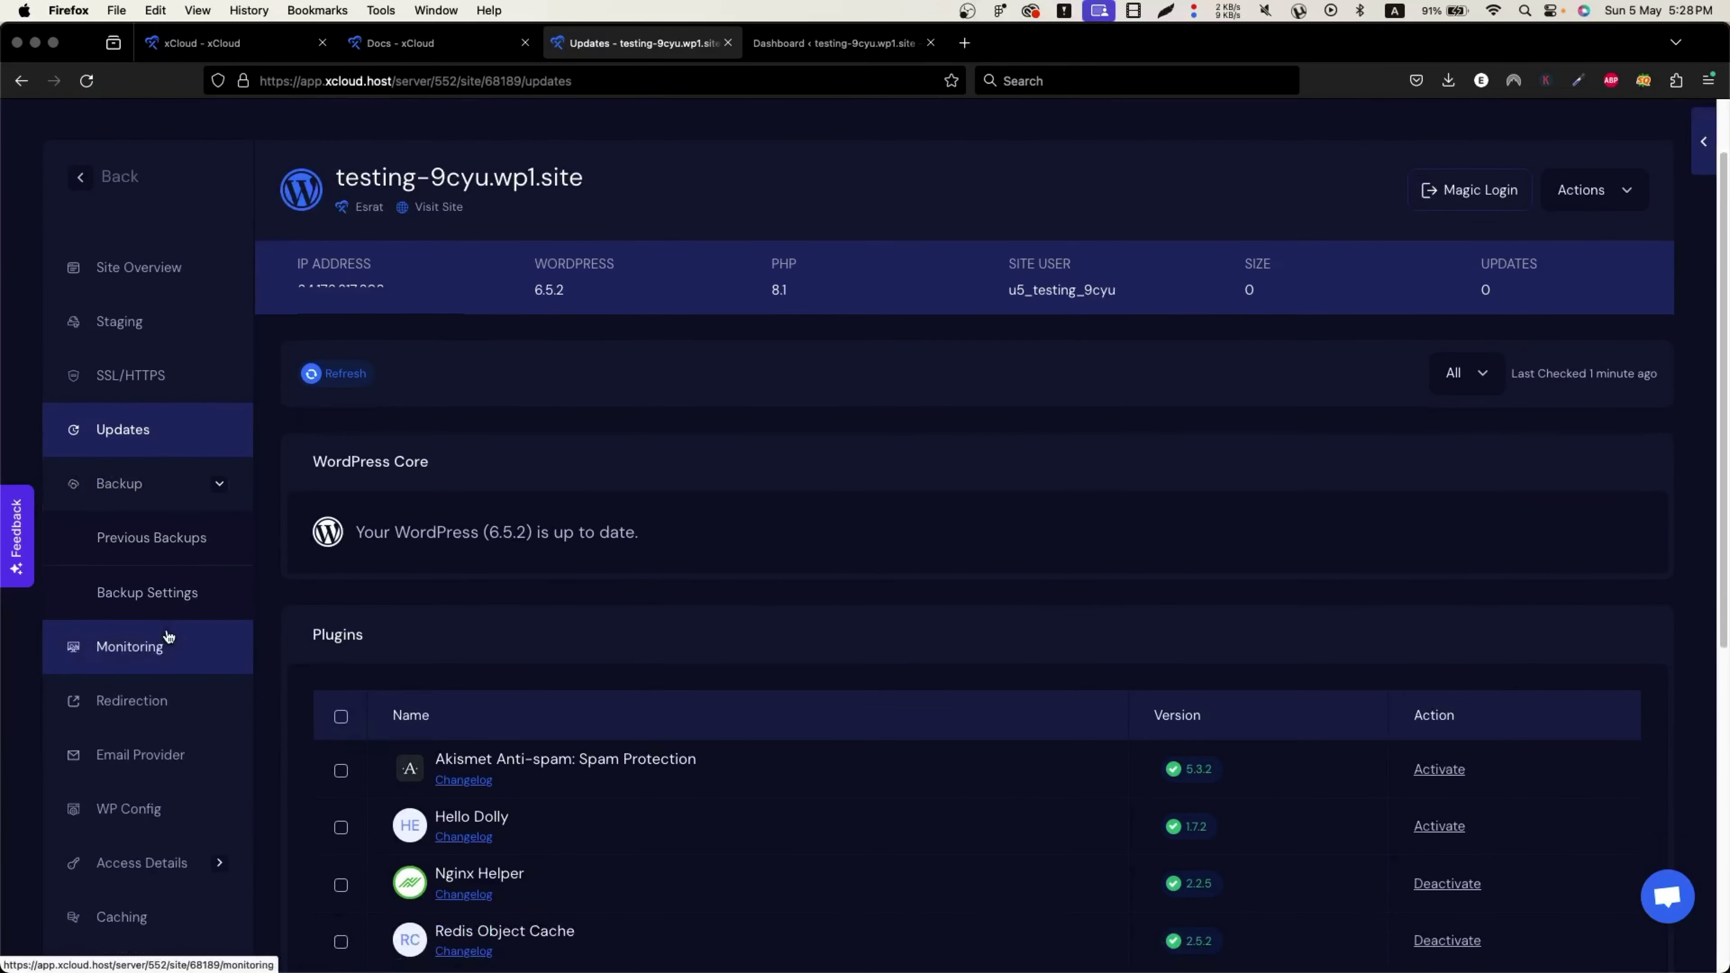
left_click(142, 647)
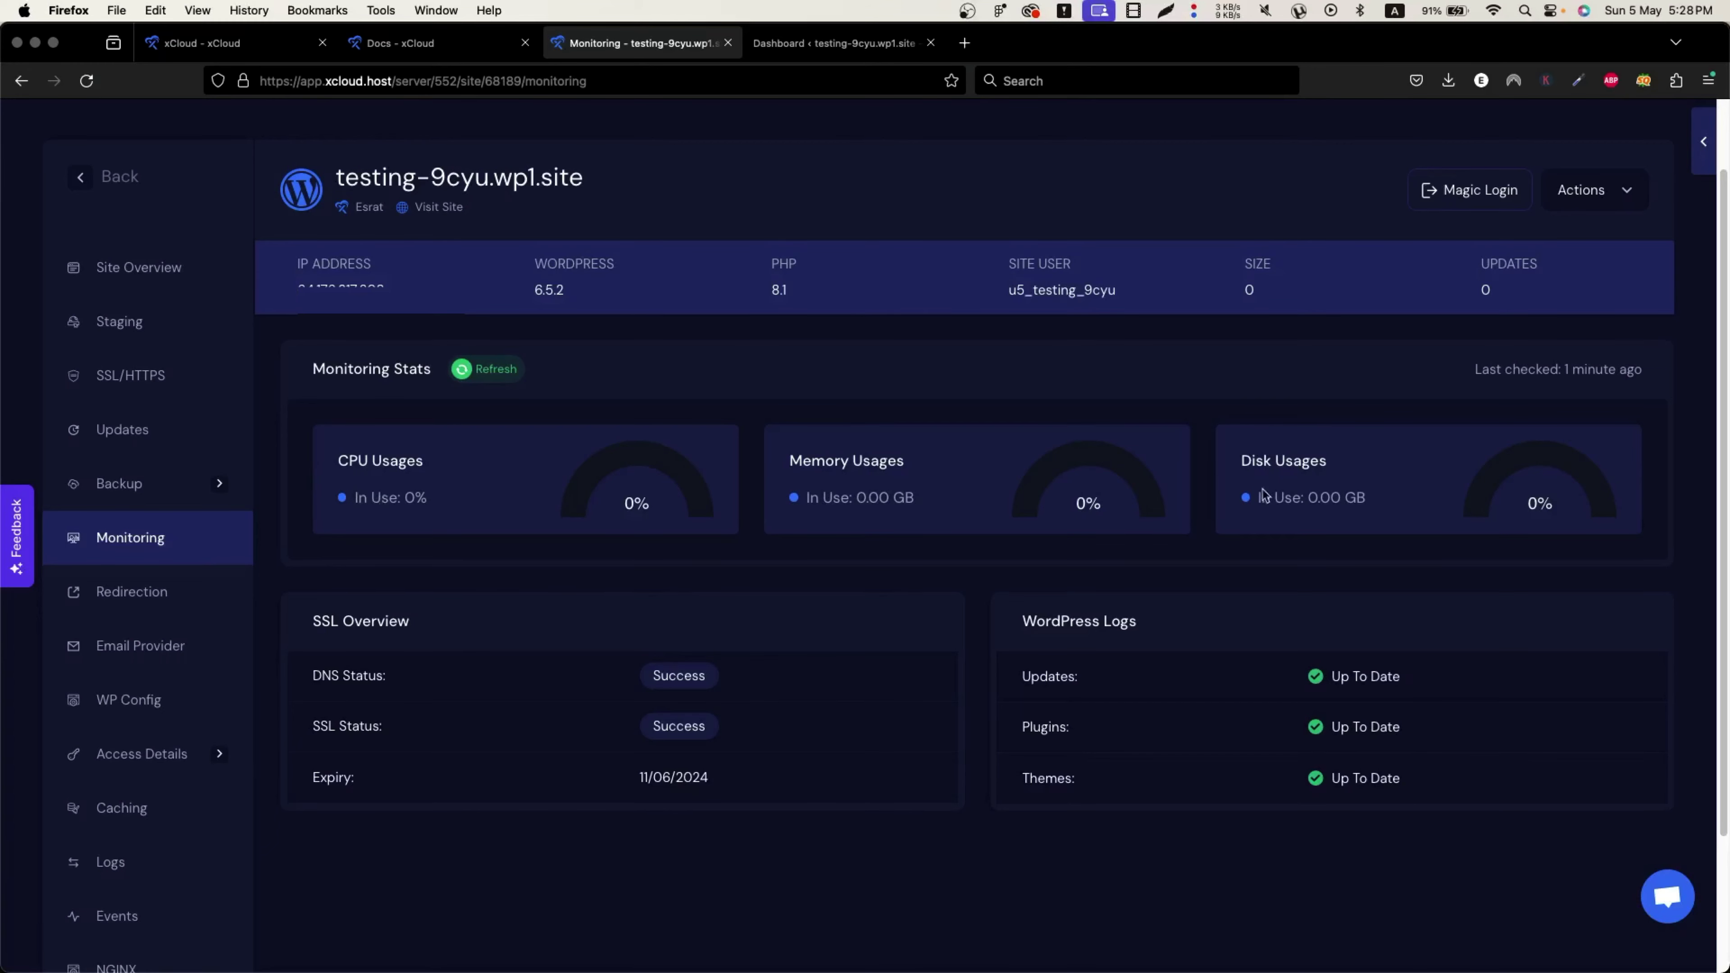
scroll(1196, 535, "down", 3)
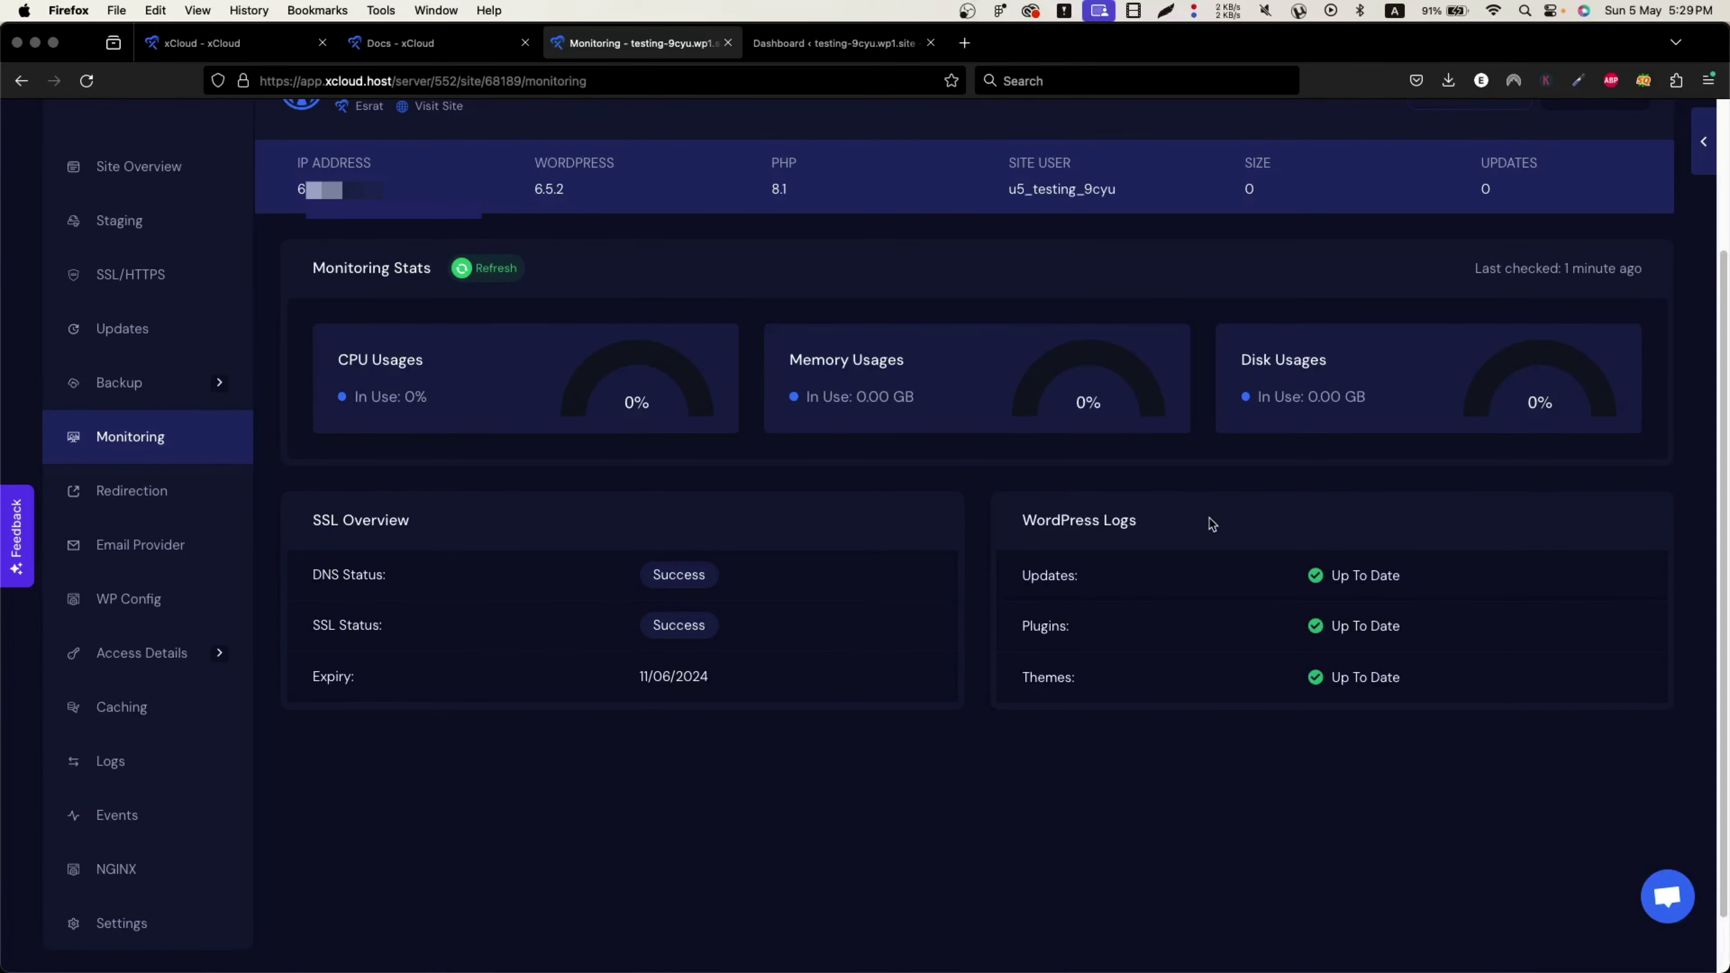
scroll(559, 634, "down", 1)
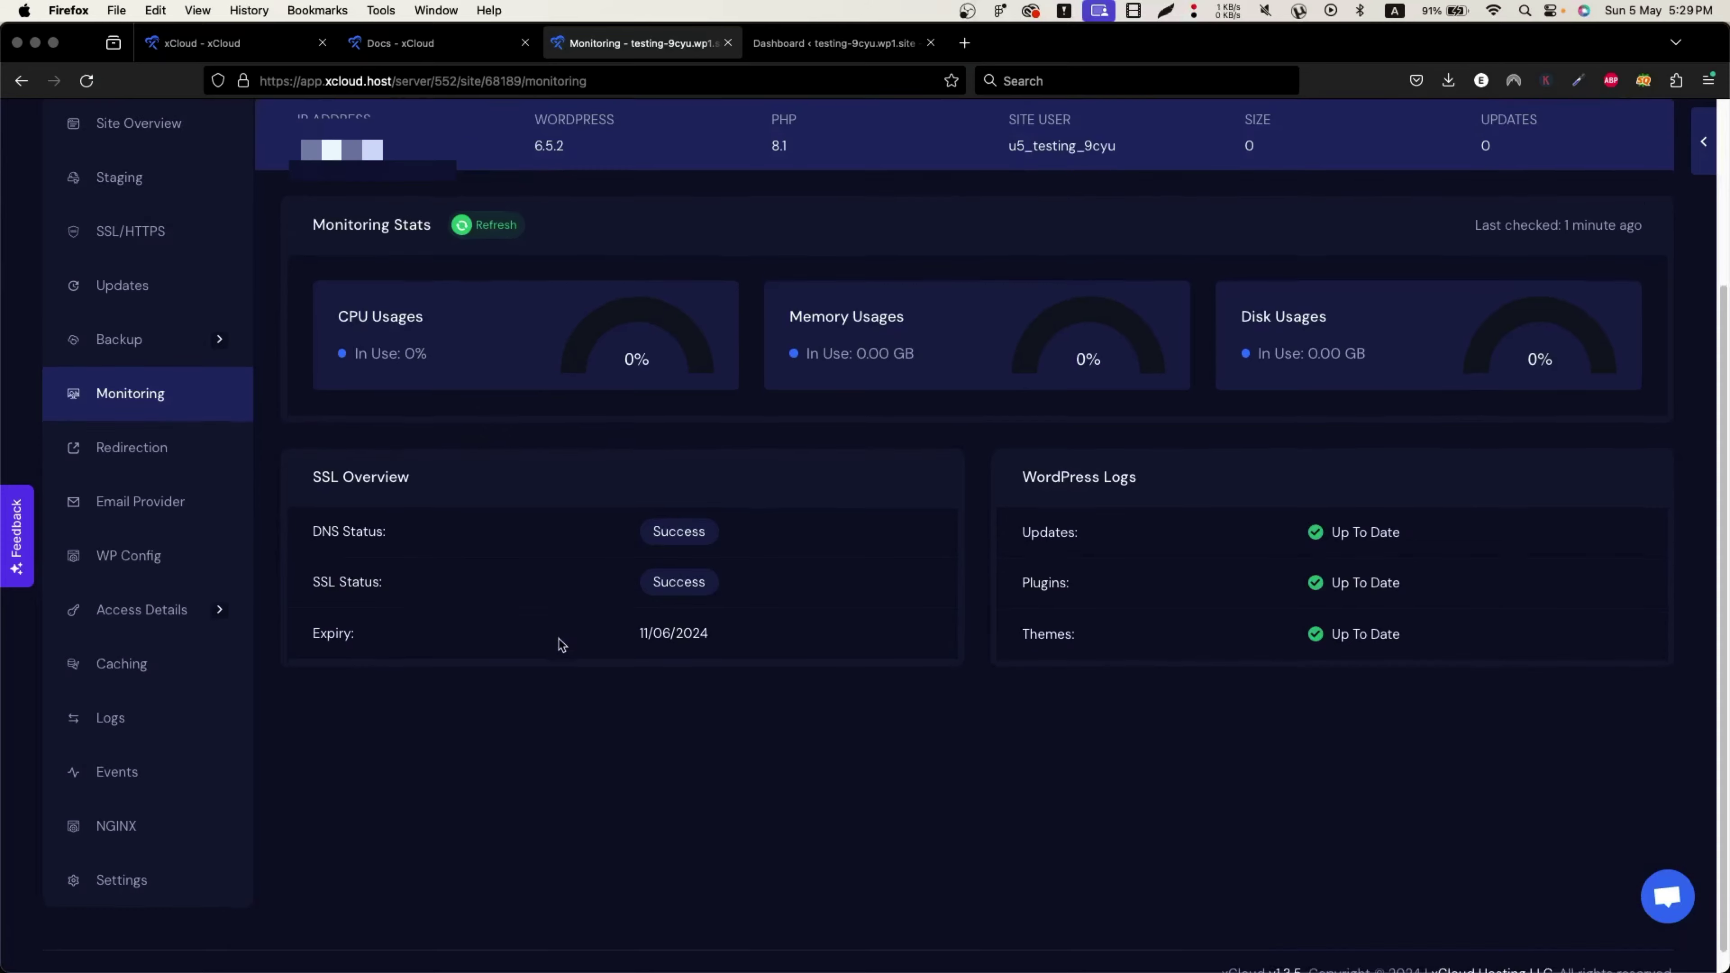
Step: Open the site's redirection settings and check the available redirect types without choosing one
left_click(187, 470)
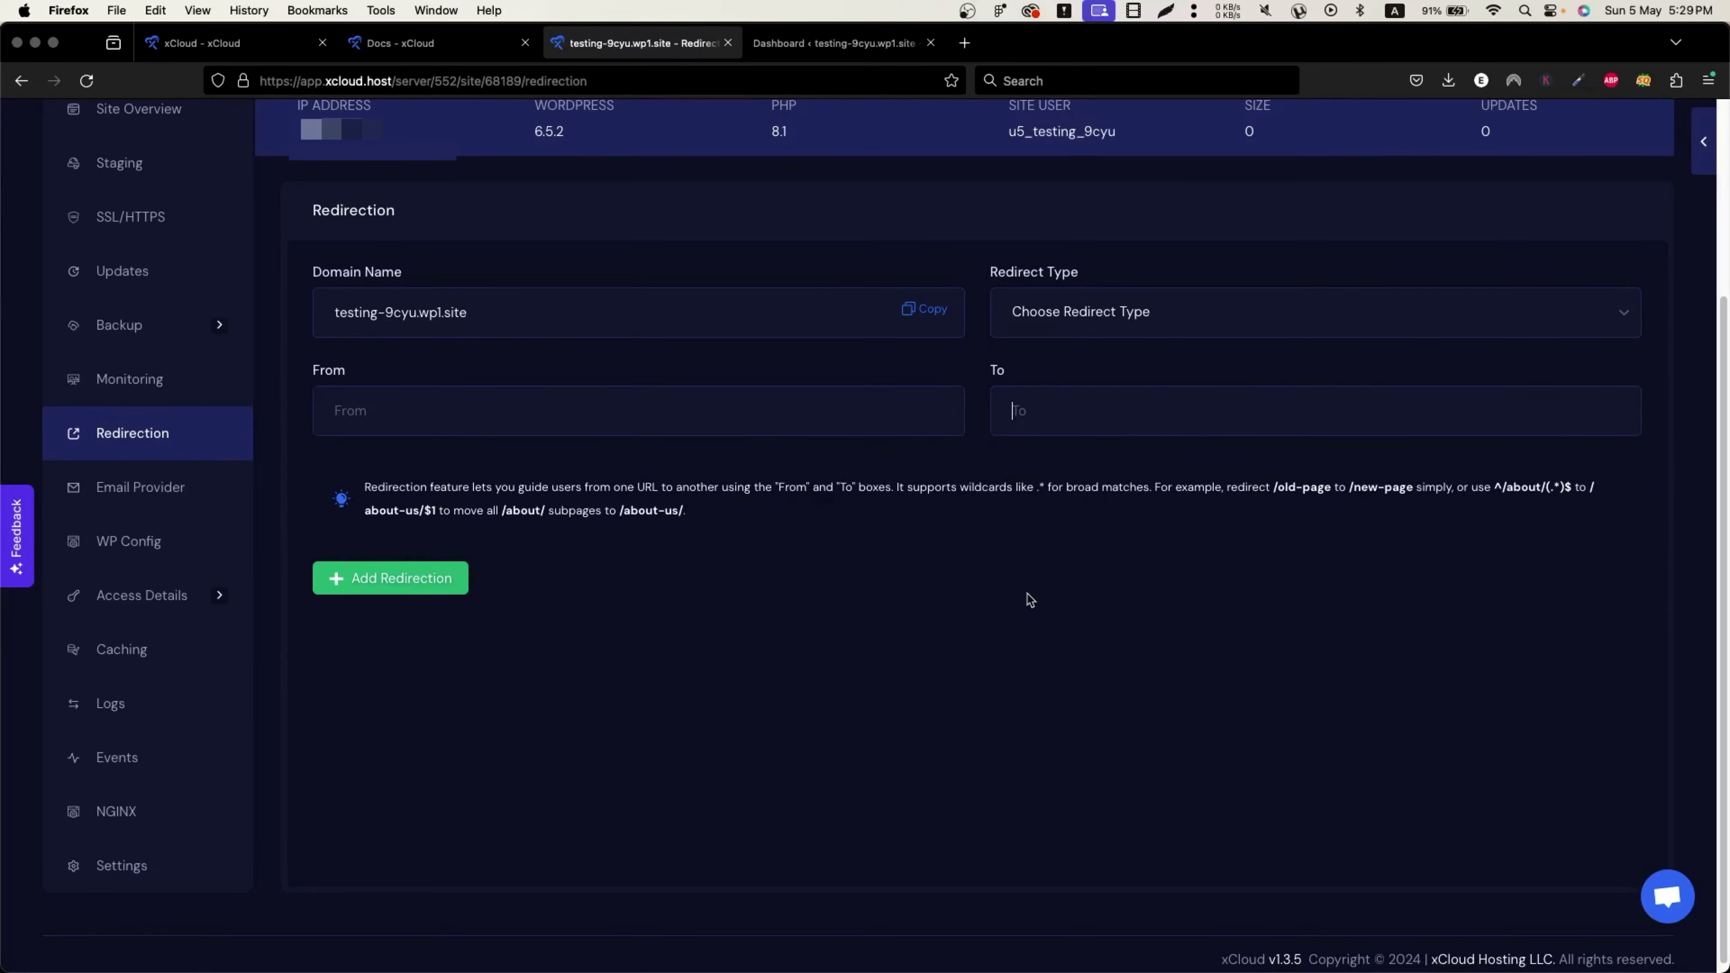
left_click(1153, 314)
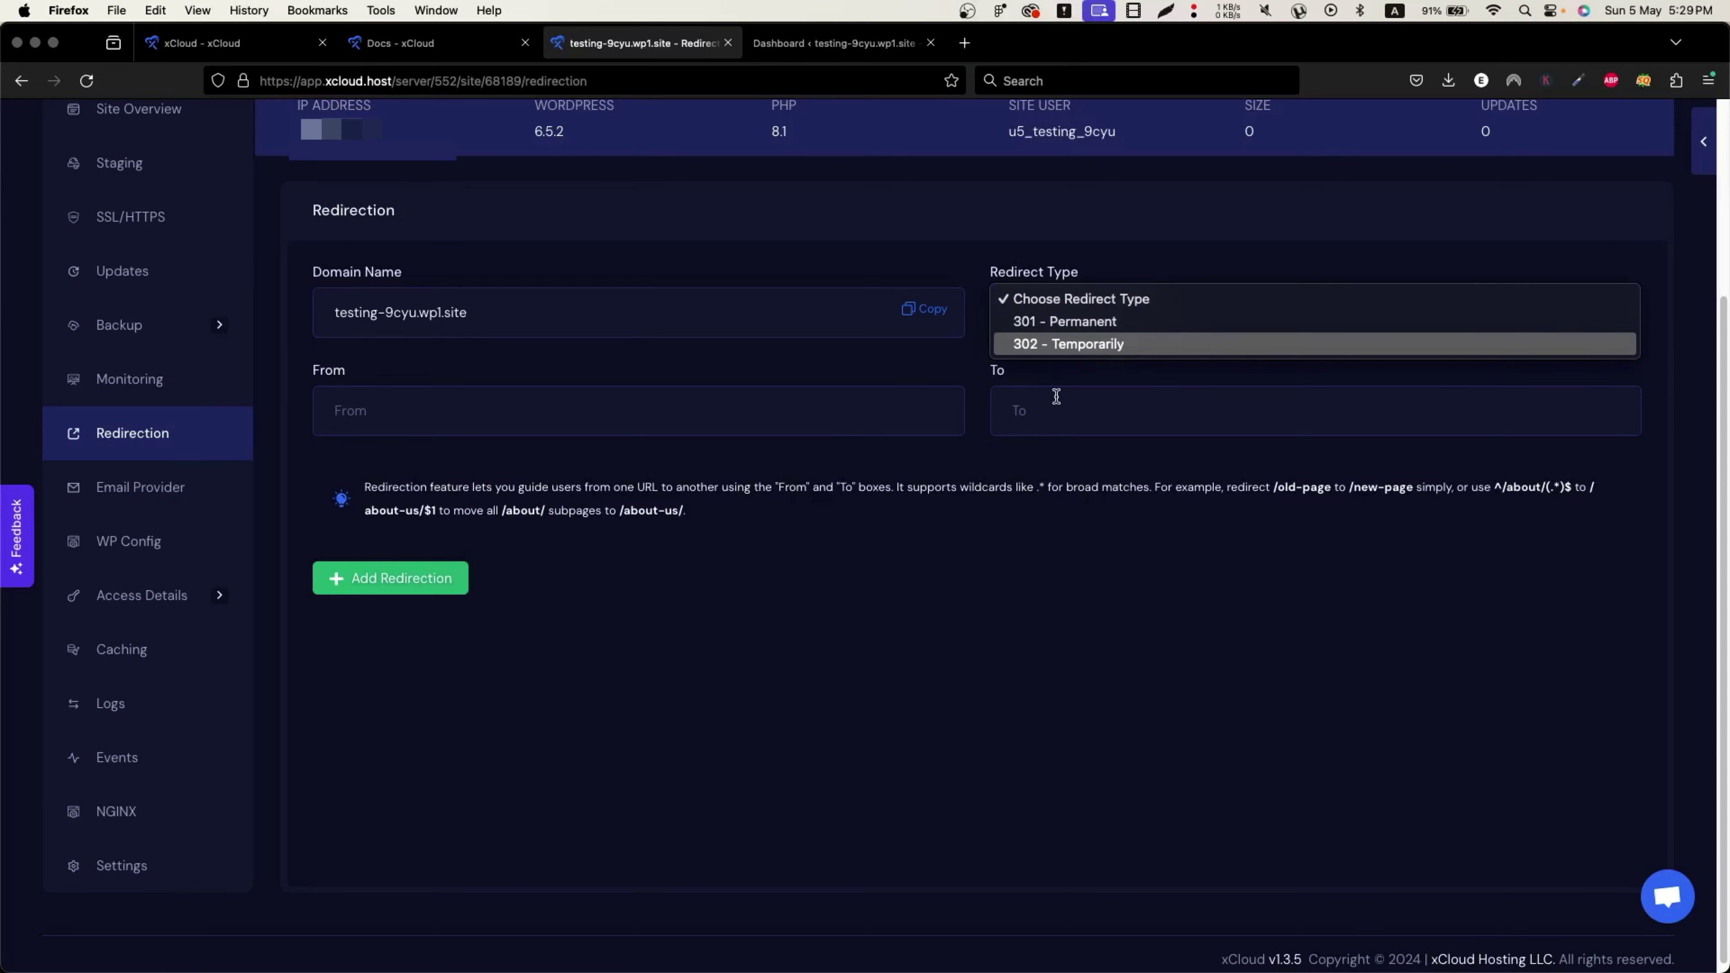
left_click(543, 394)
Step: Open the email provider settings, preview the 1000 emails/month xCloud service and return to xCloud Free 100 Emails
left_click(164, 490)
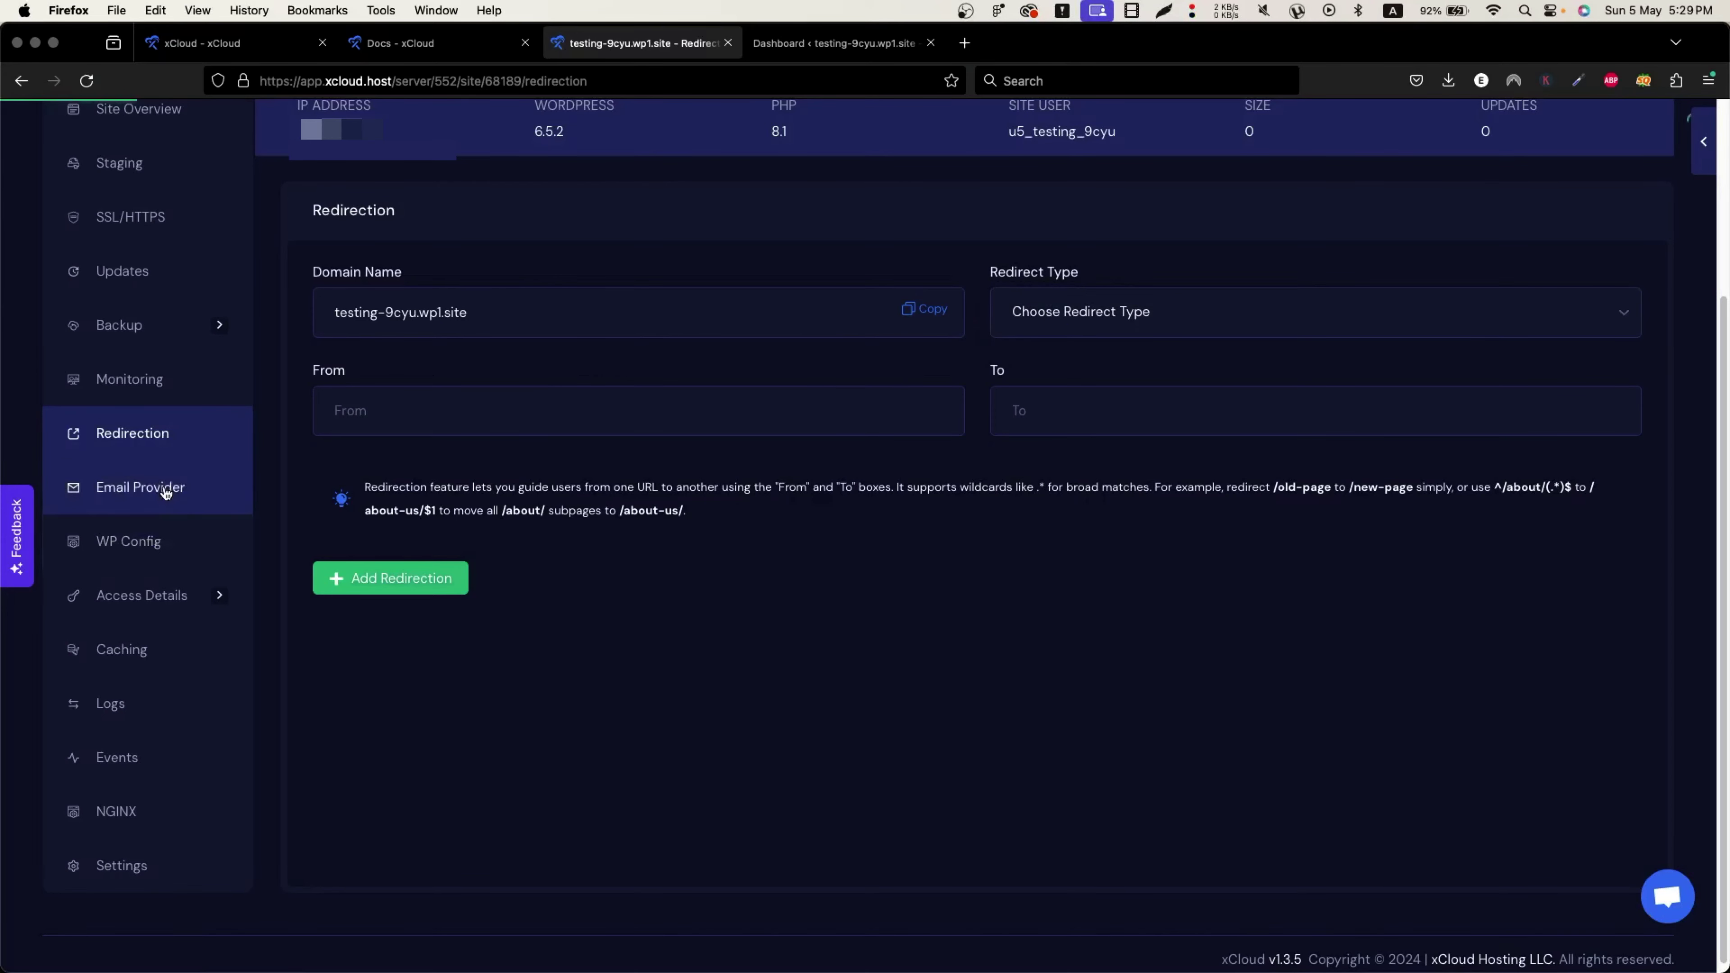
left_click(705, 320)
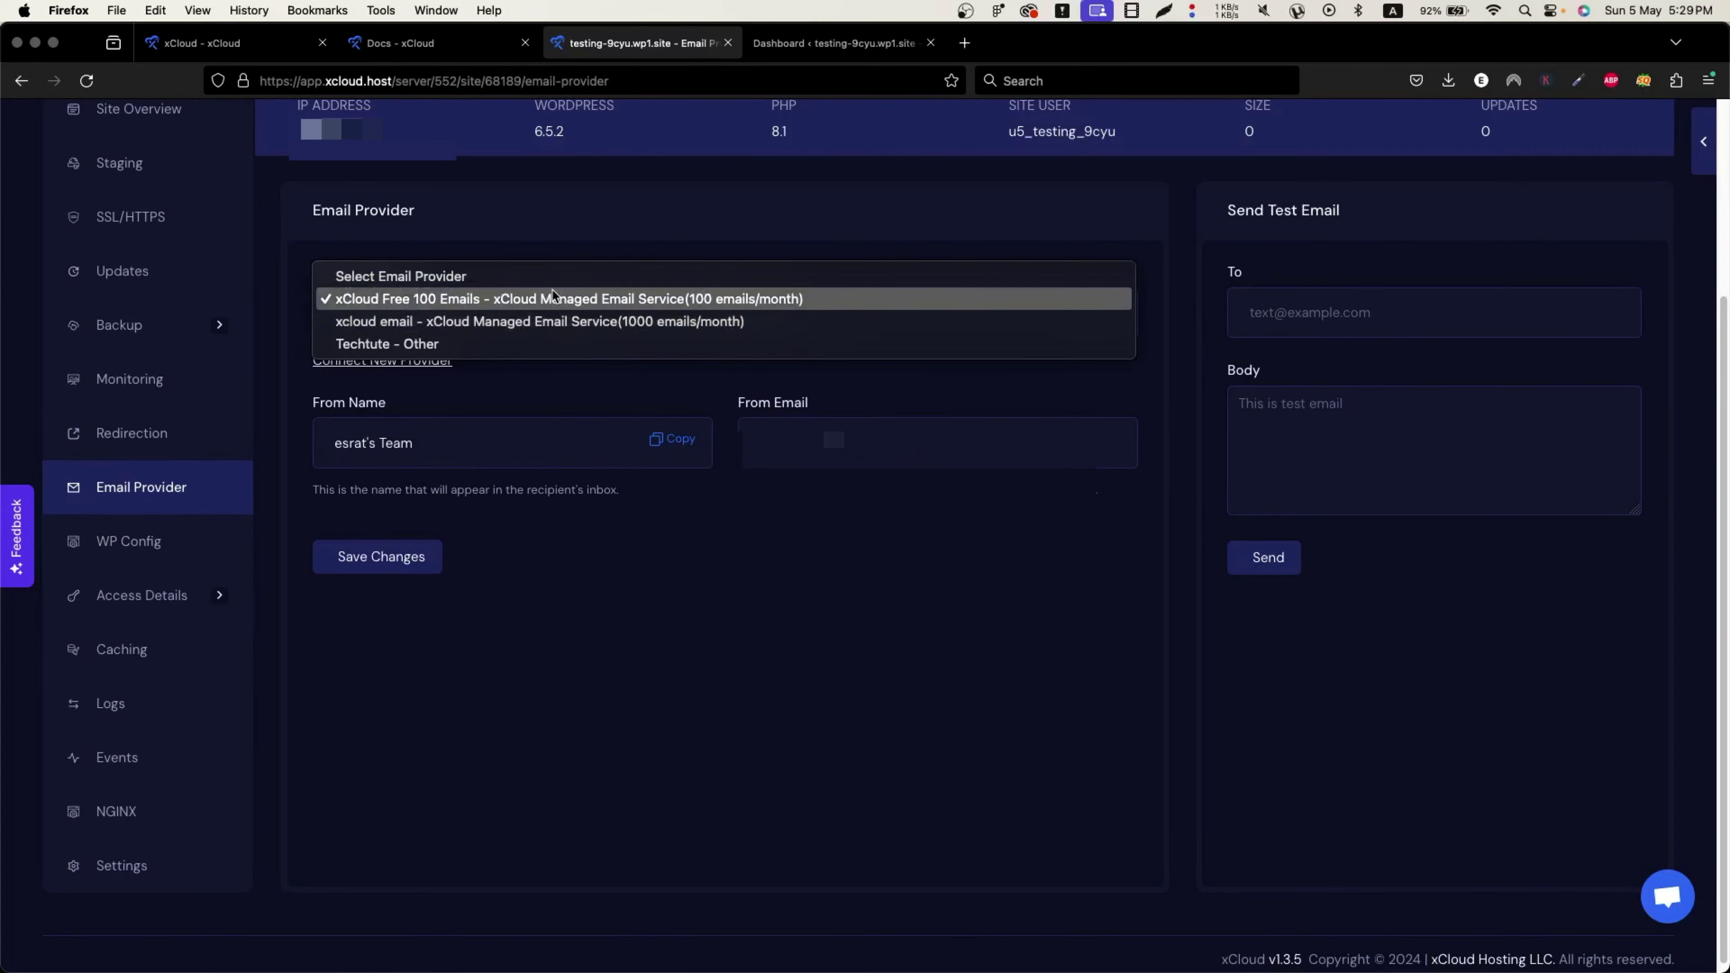
left_click(403, 322)
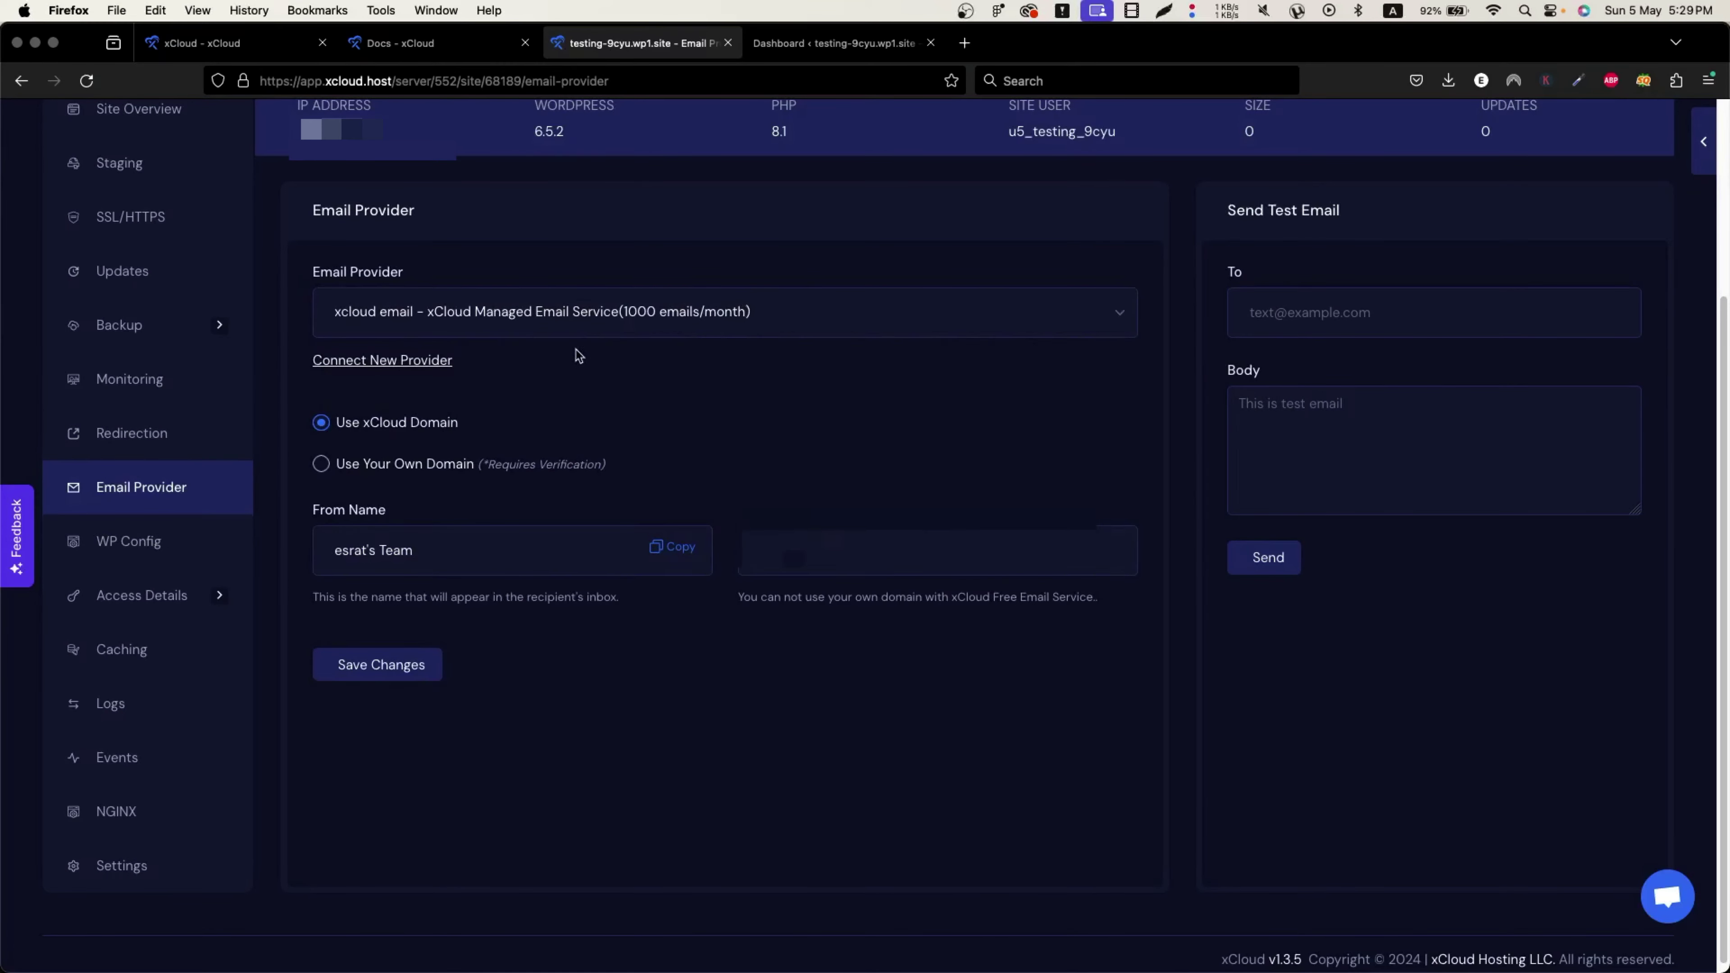
left_click(705, 332)
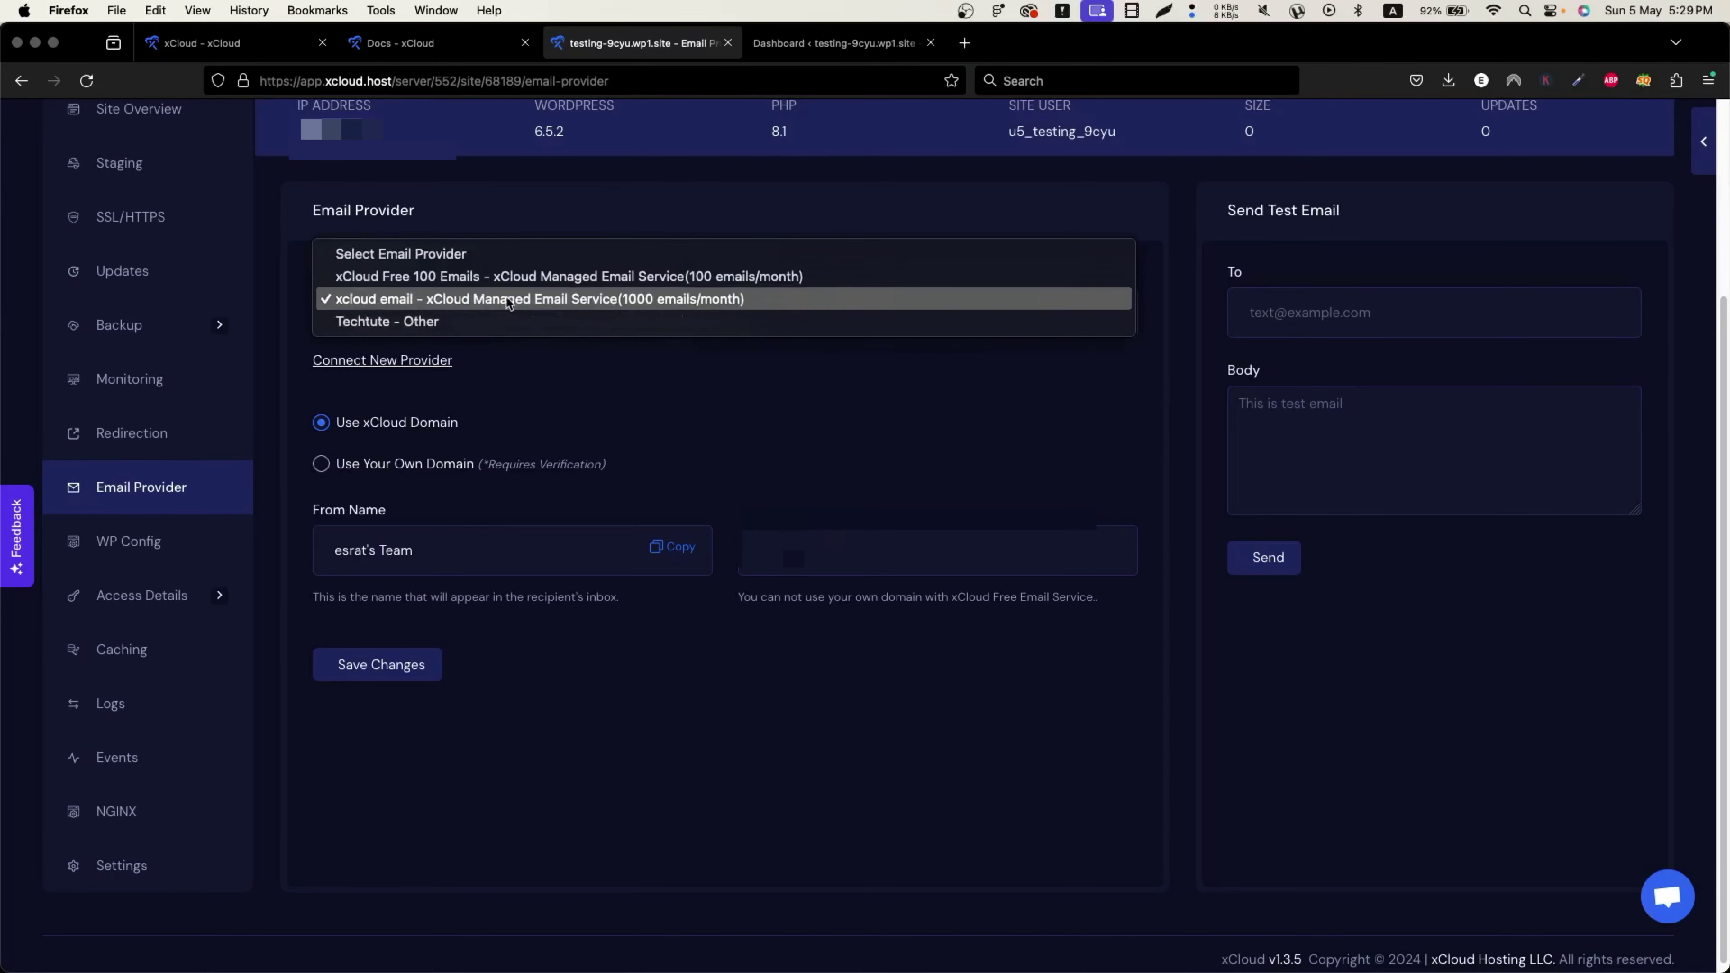
left_click(443, 276)
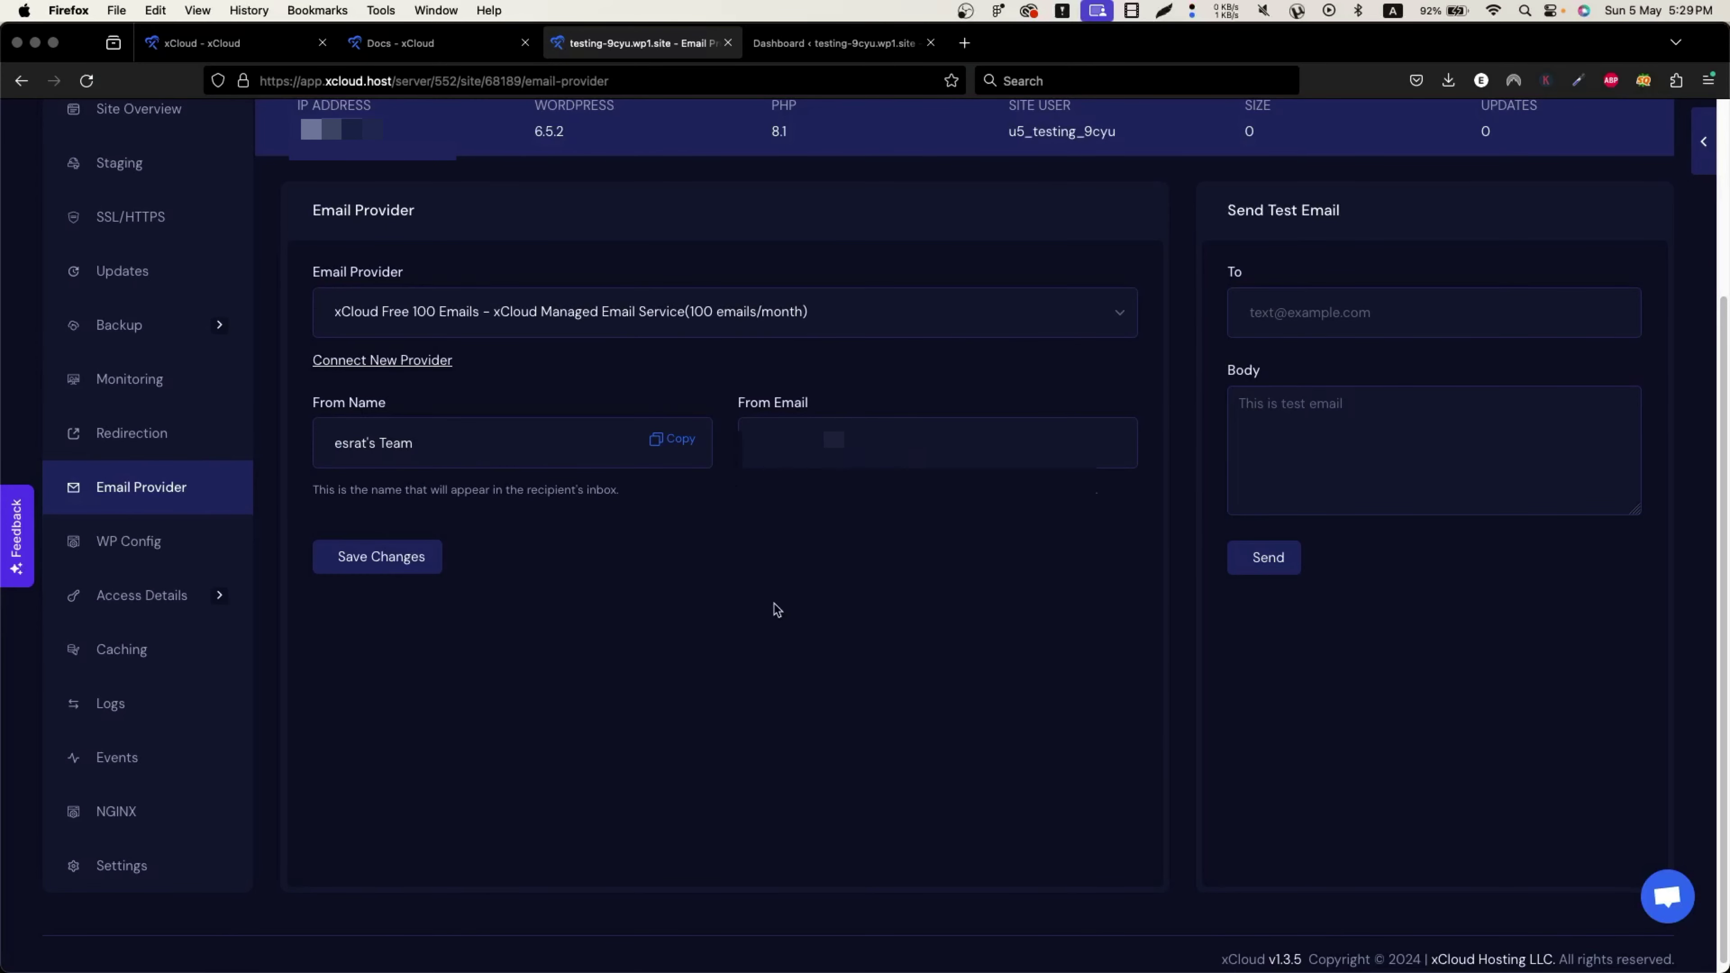
Step: Open the site's WP Config file and read through it to the end
left_click(135, 543)
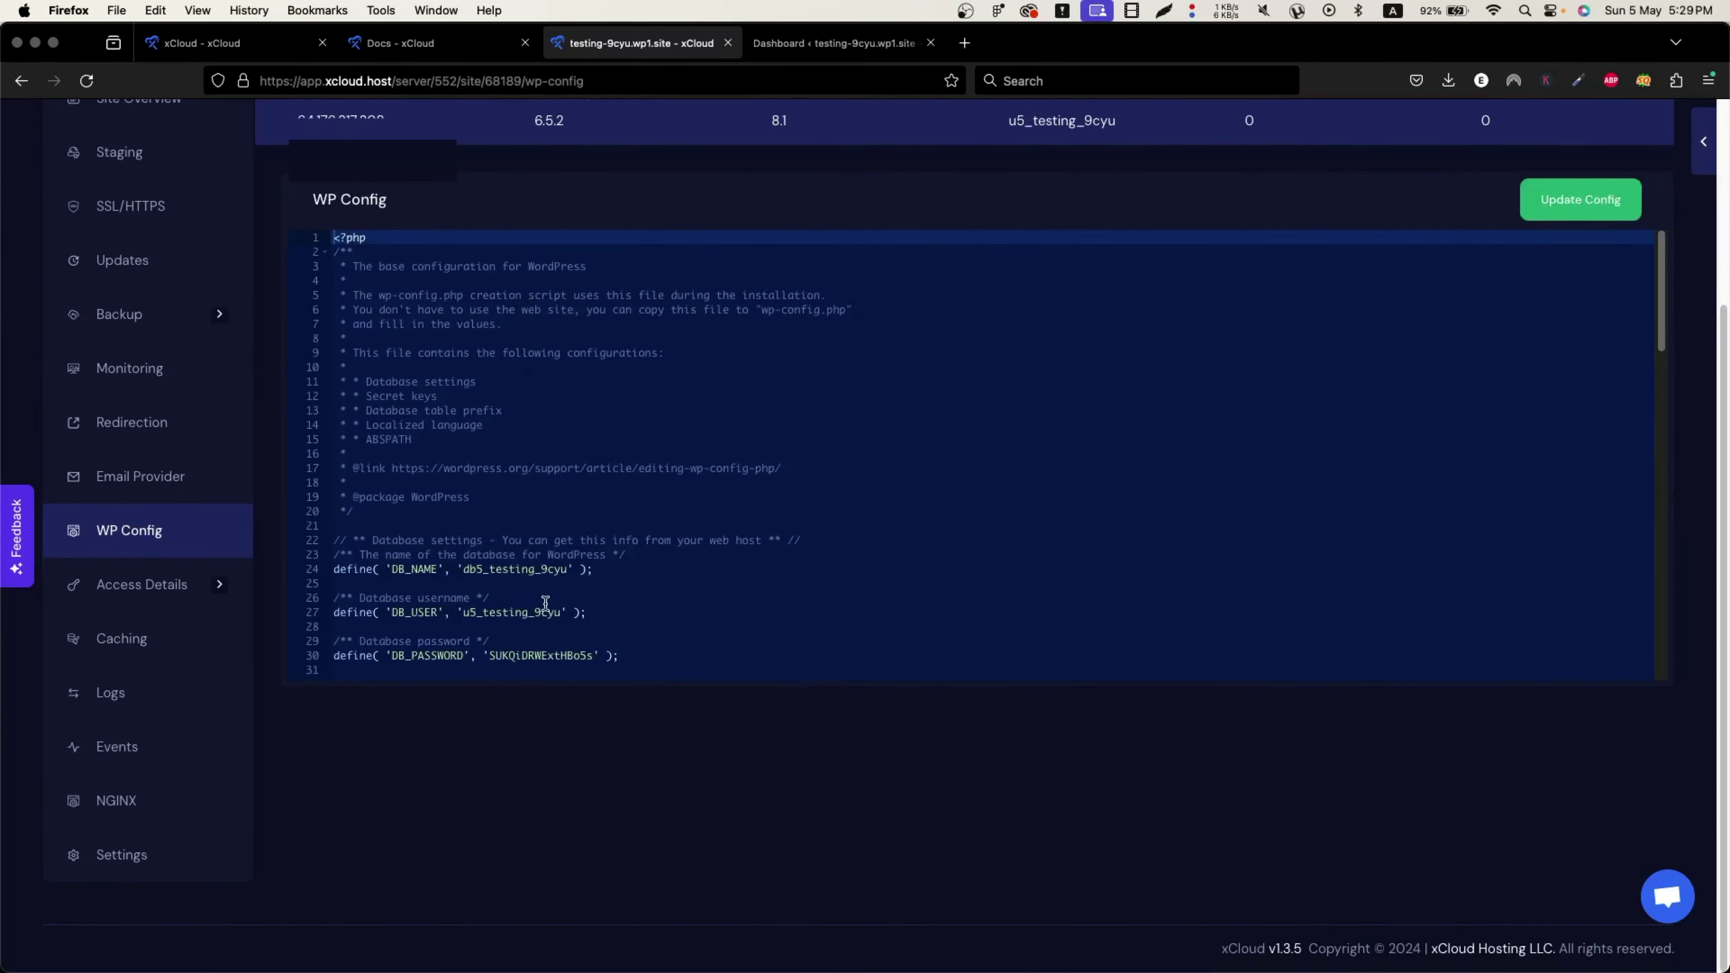
scroll(574, 606, "down", 3)
scroll(574, 606, "down", 10)
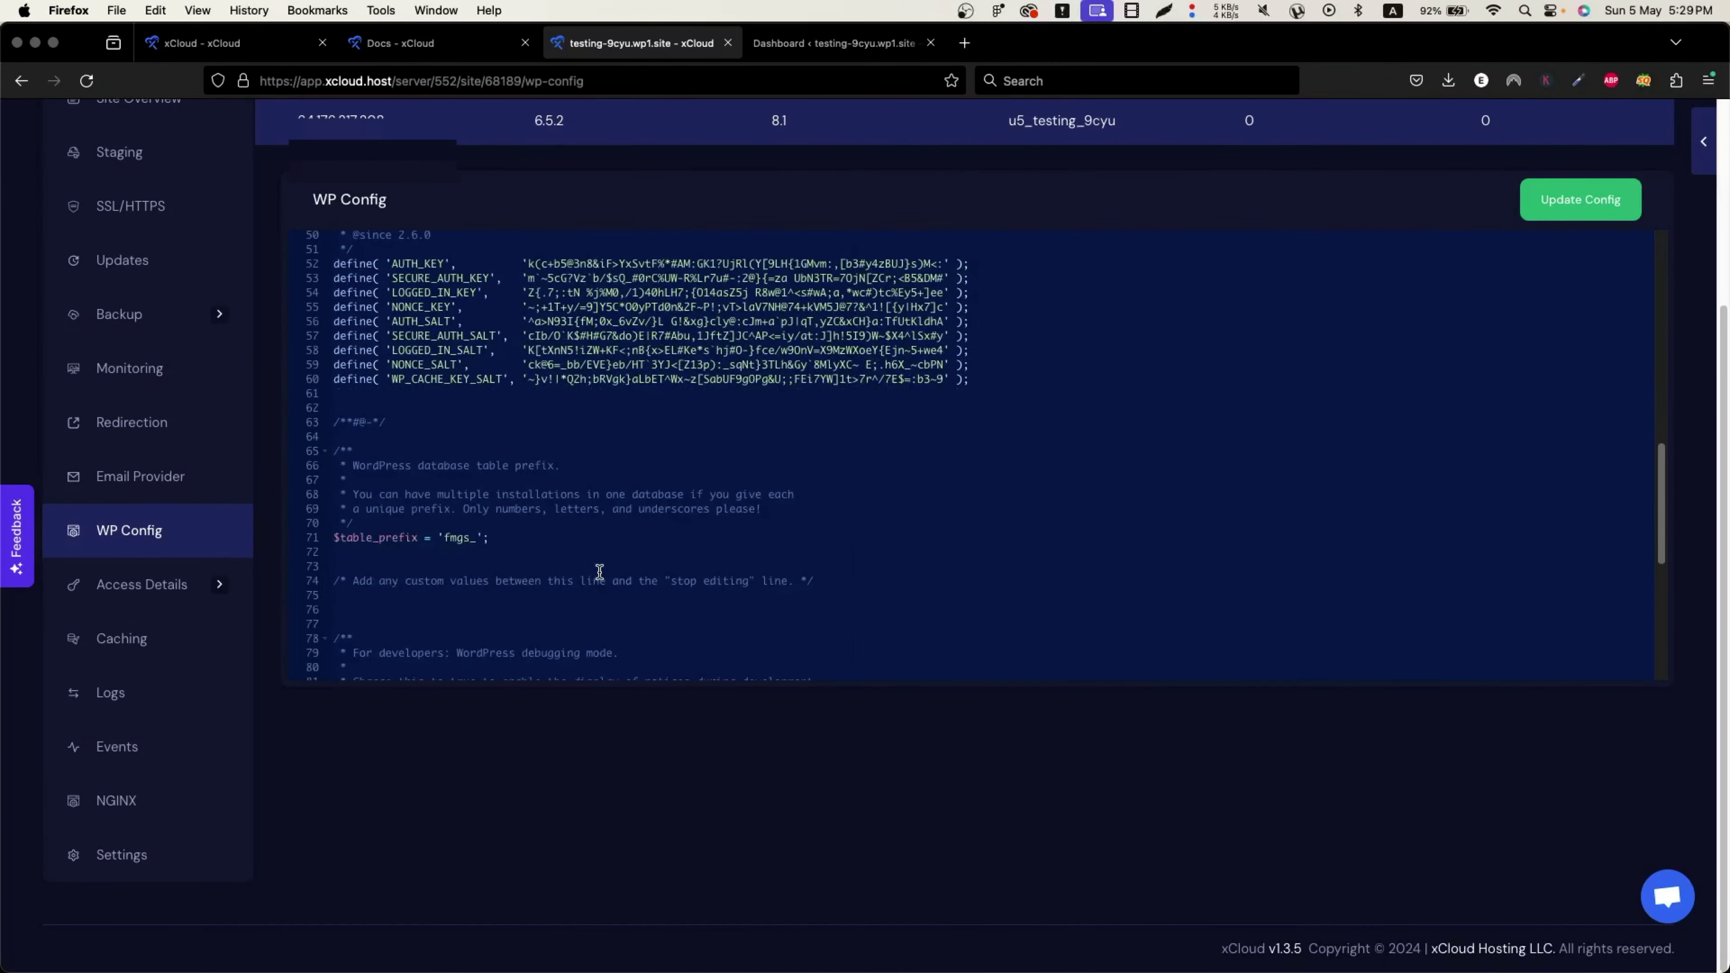
scroll(567, 527, "down", 2)
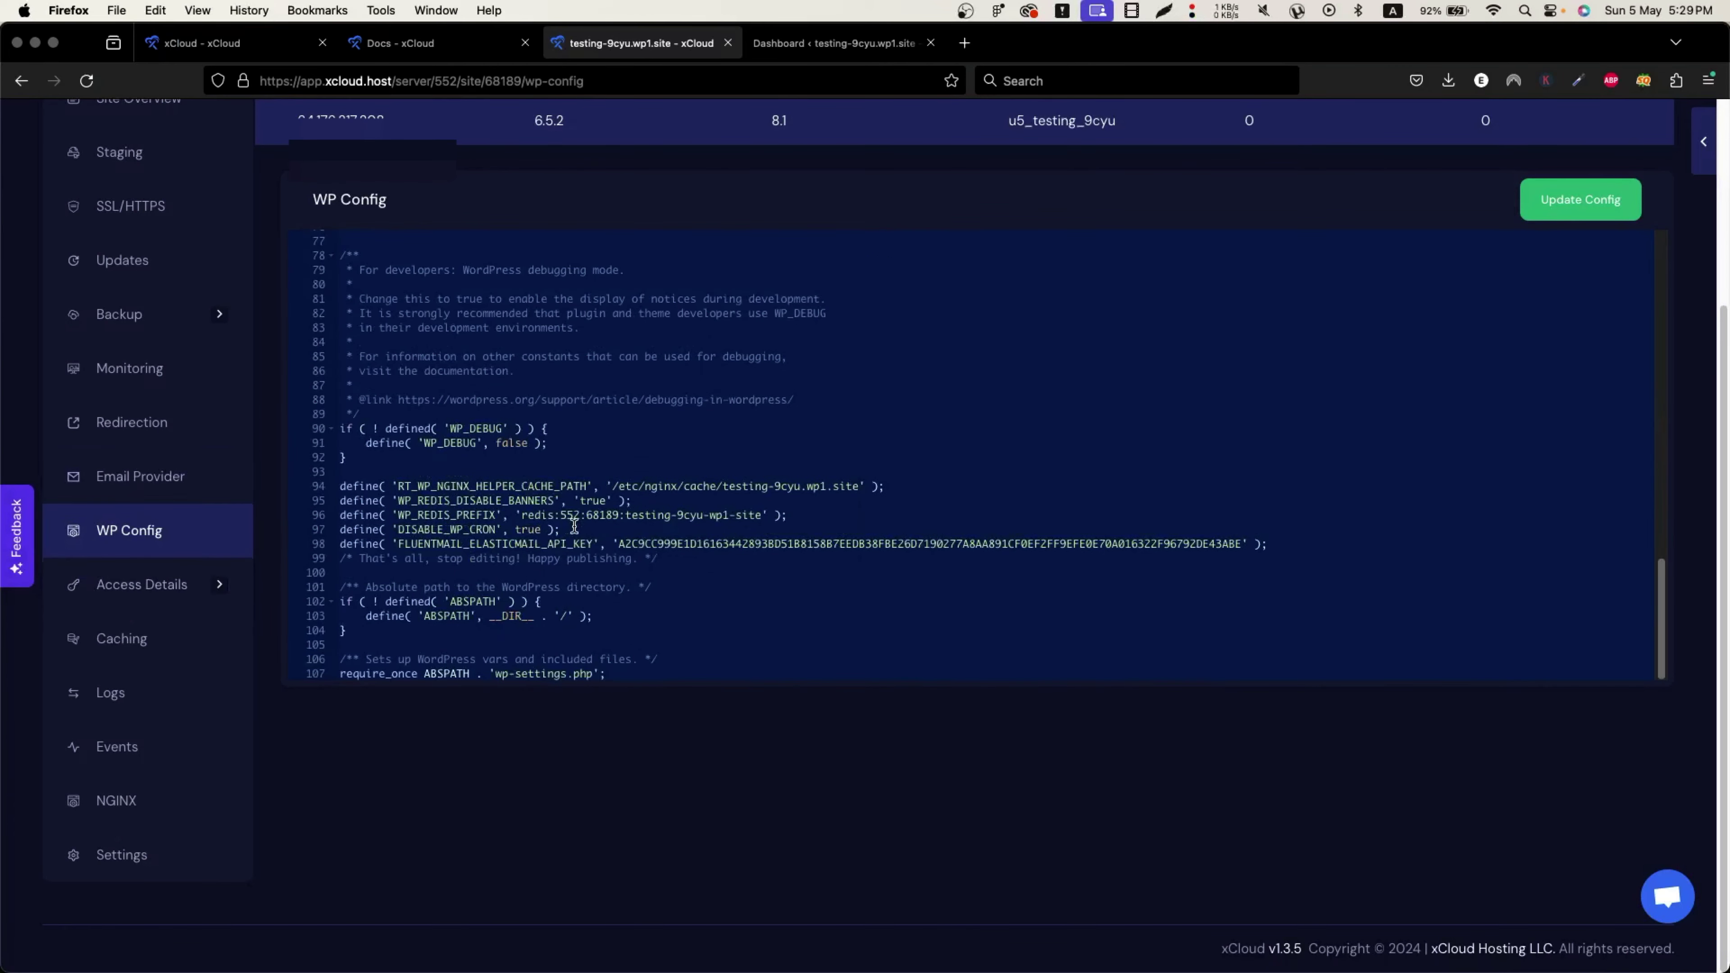
Step: Examine the site's access details: the SSH/sFTP access, the Adminer database manager and the file manager
left_click(226, 588)
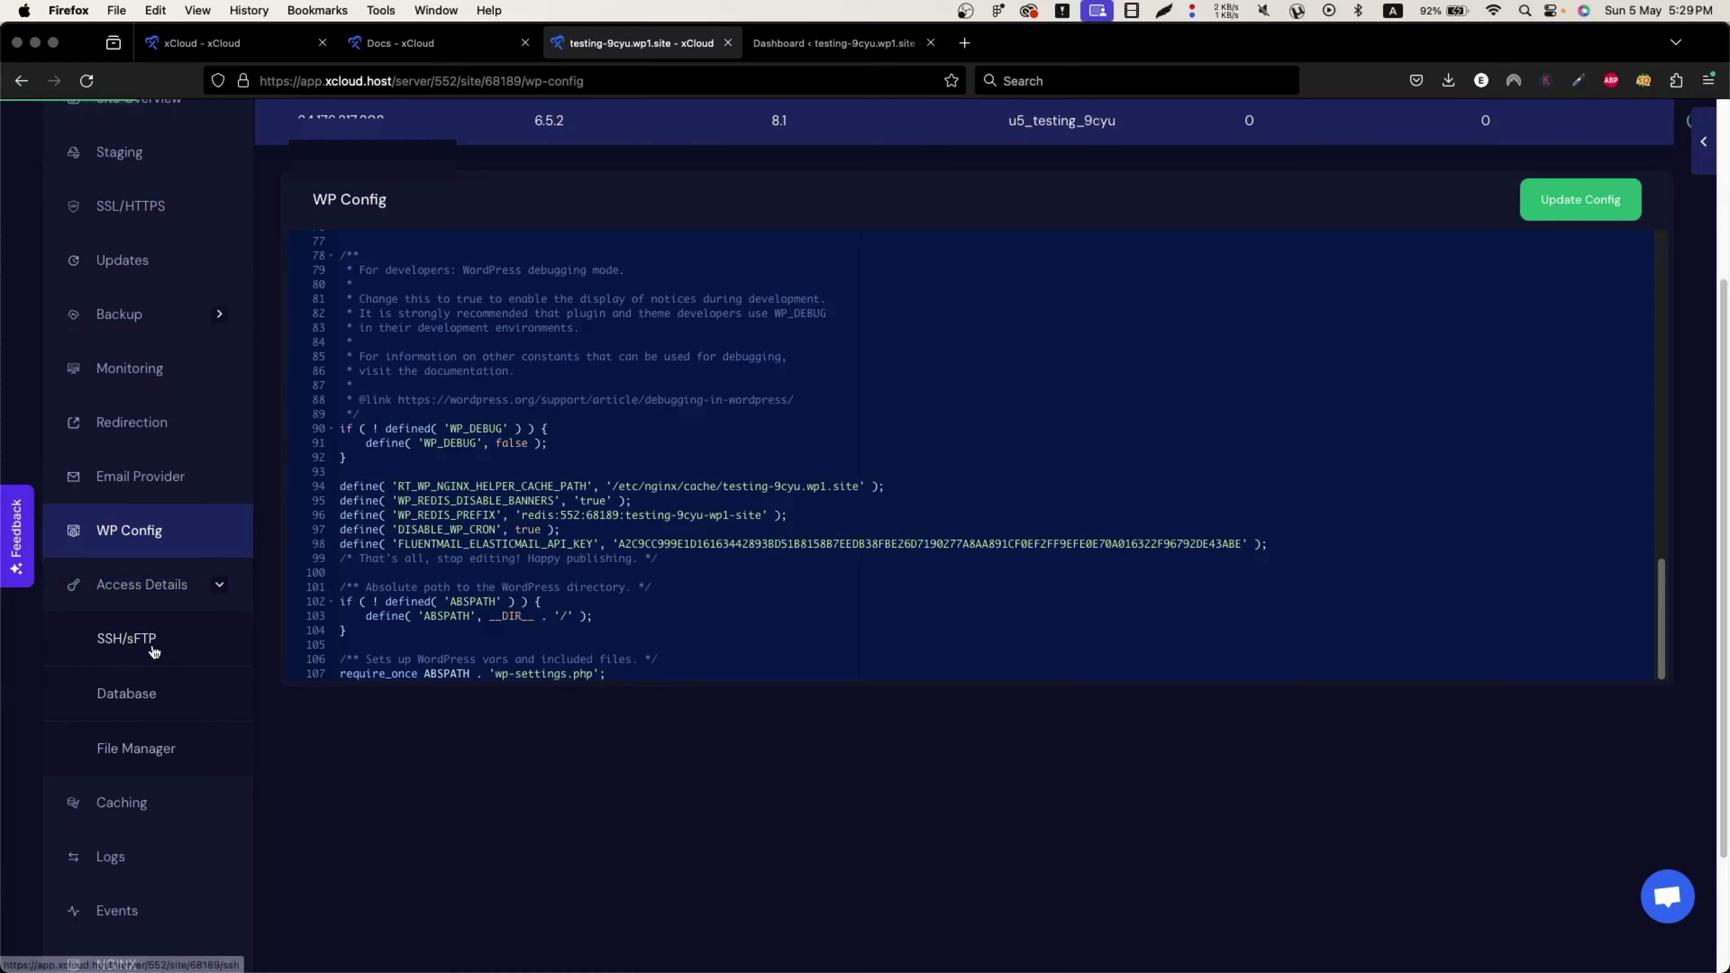
left_click(116, 648)
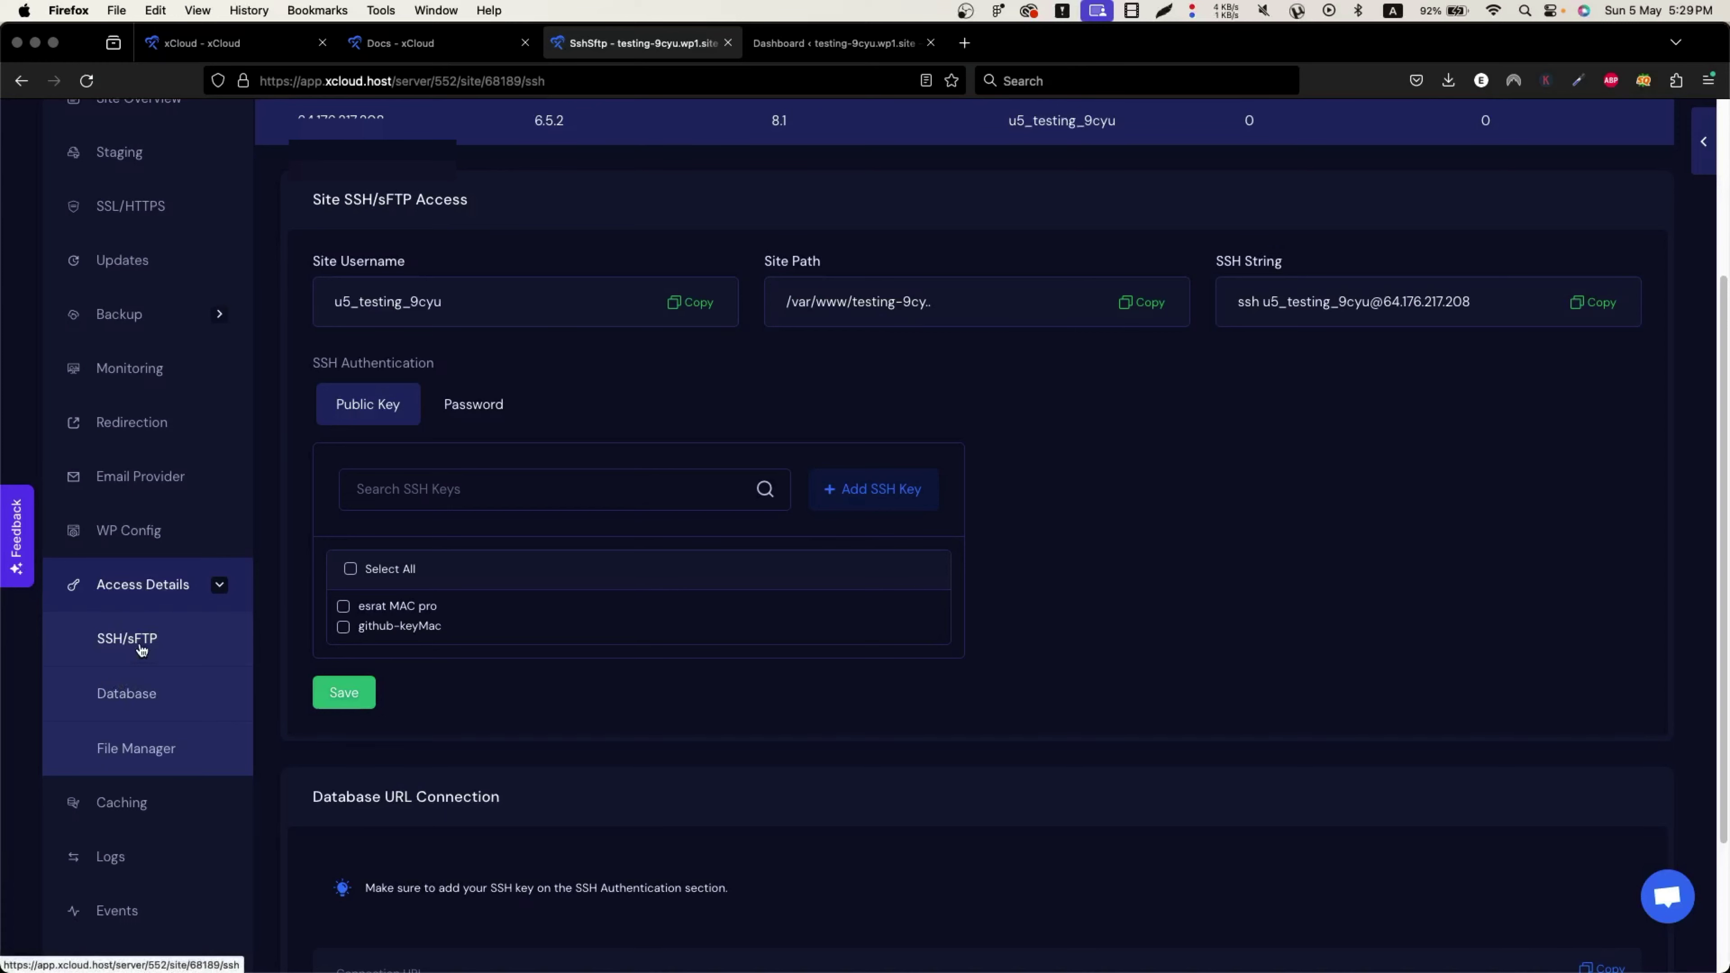
left_click(144, 708)
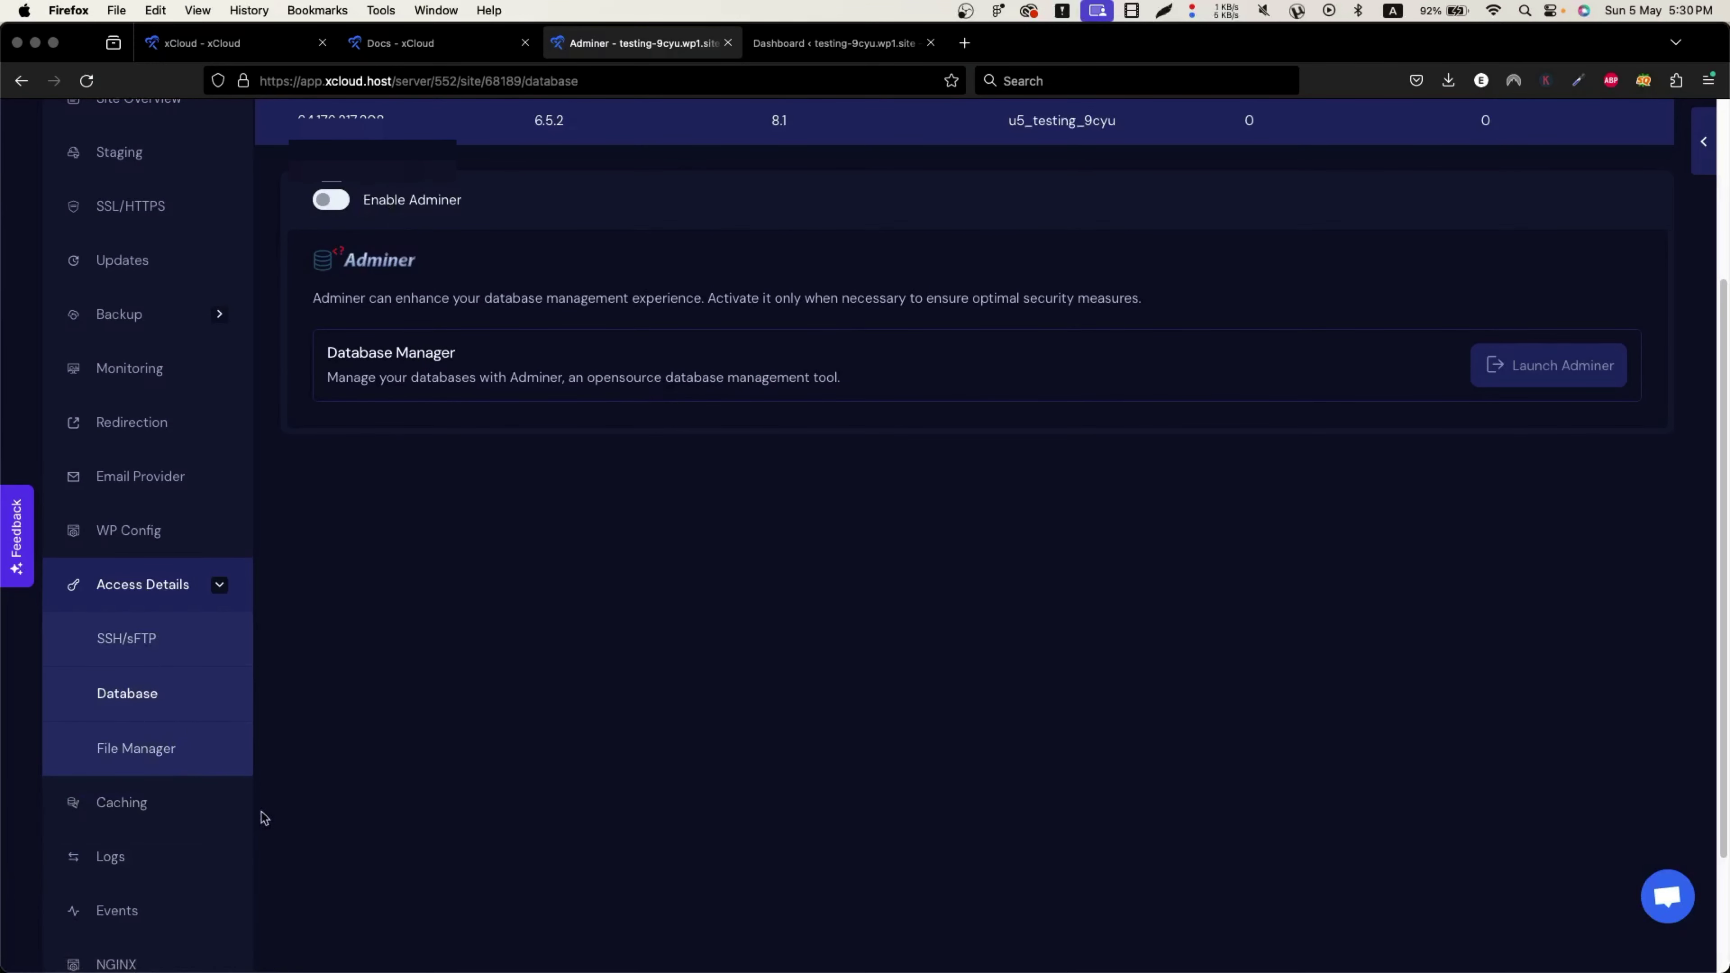
scroll(204, 723, "down", 3)
left_click(176, 634)
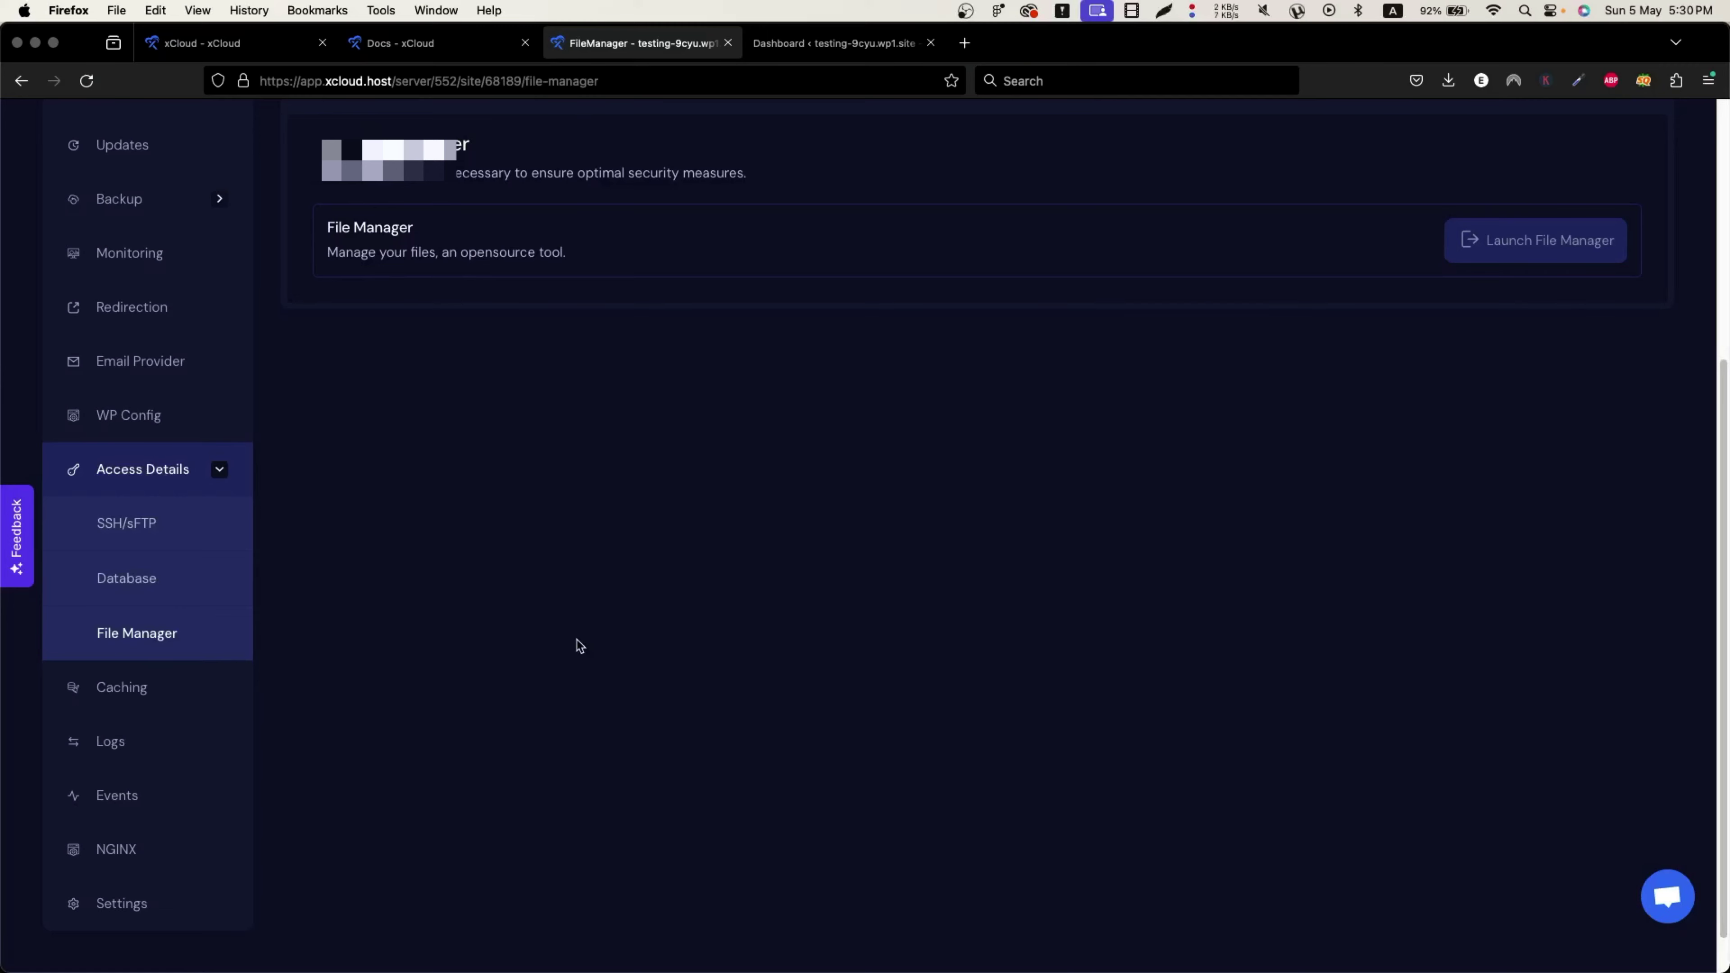
scroll(579, 646, "up", 5)
scroll(590, 613, "down", 6)
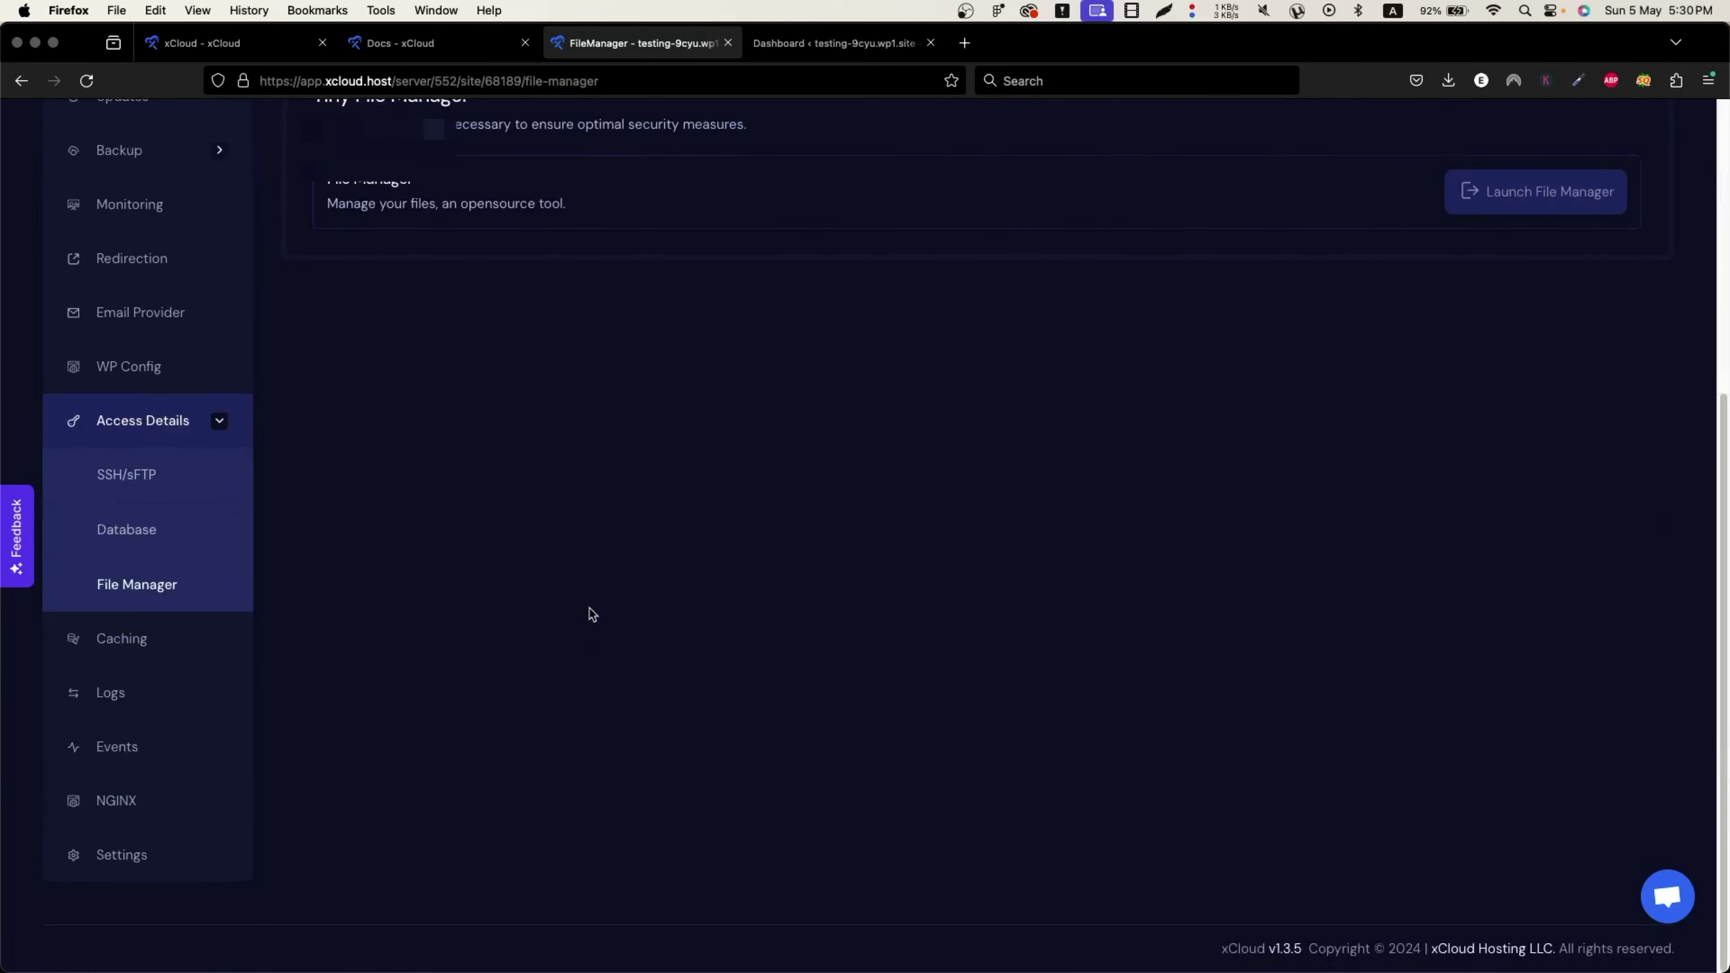
Step: Compare the FastCGI Nginx, WP Rocket, WP Super Cache and W3 Total Cache page caching options, ending on FastCGI Nginx, and review the object cache
left_click(127, 640)
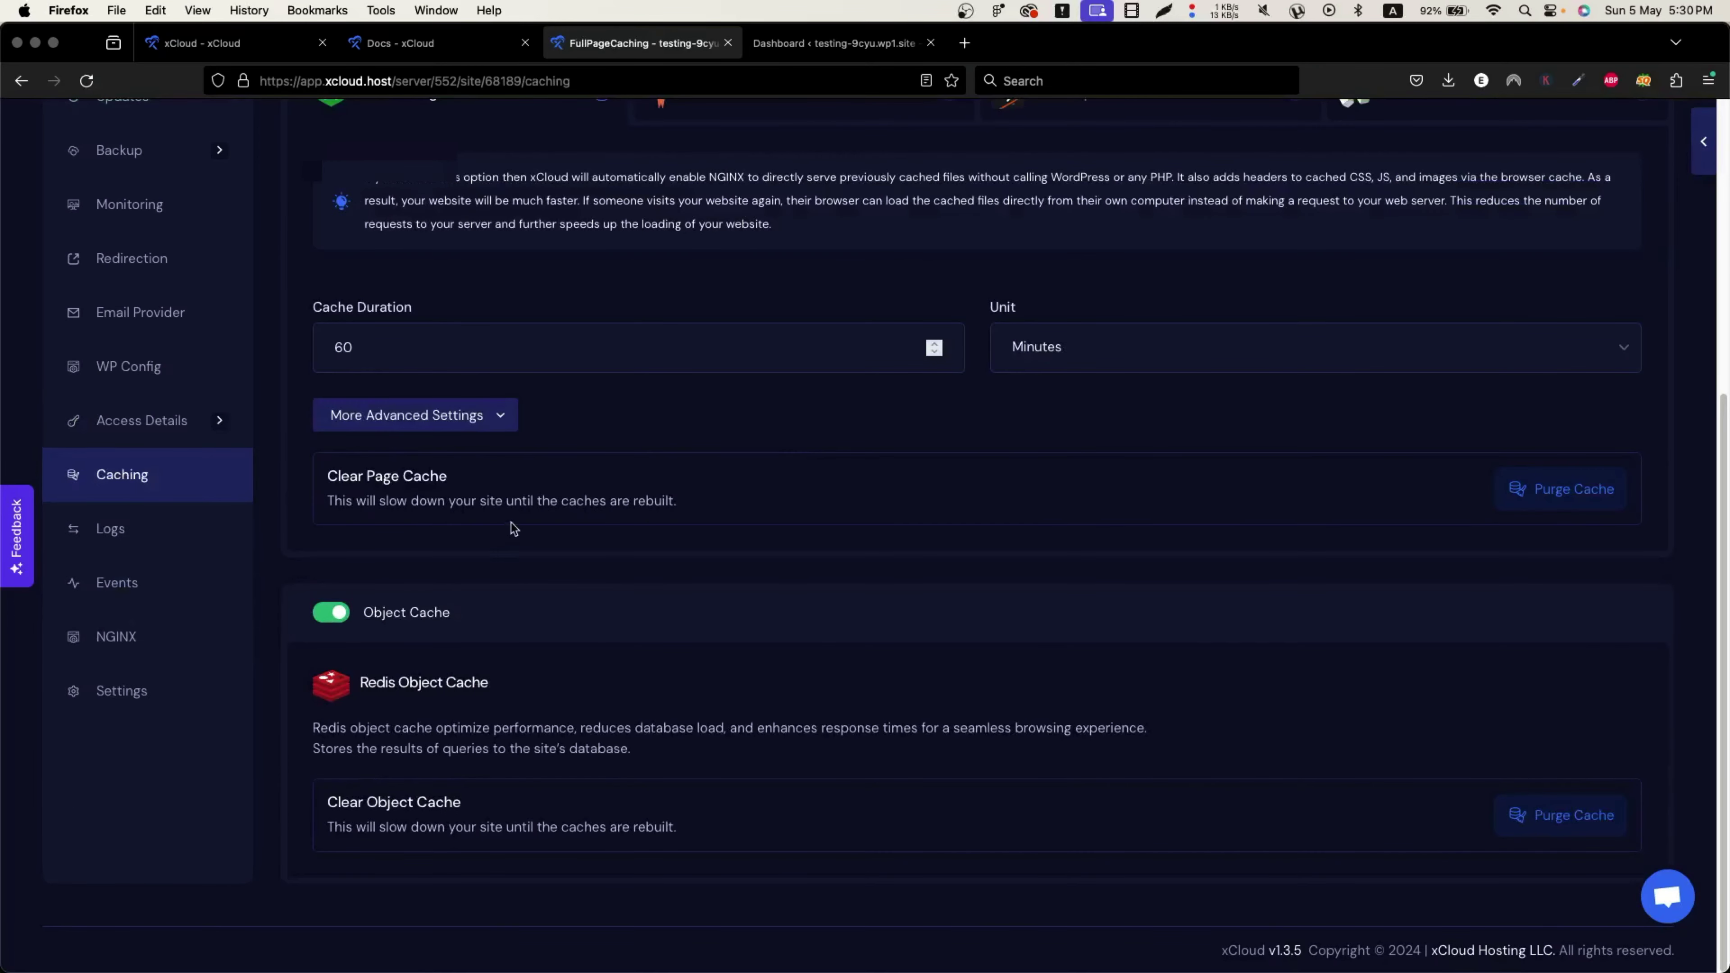
scroll(507, 436, "up", 3)
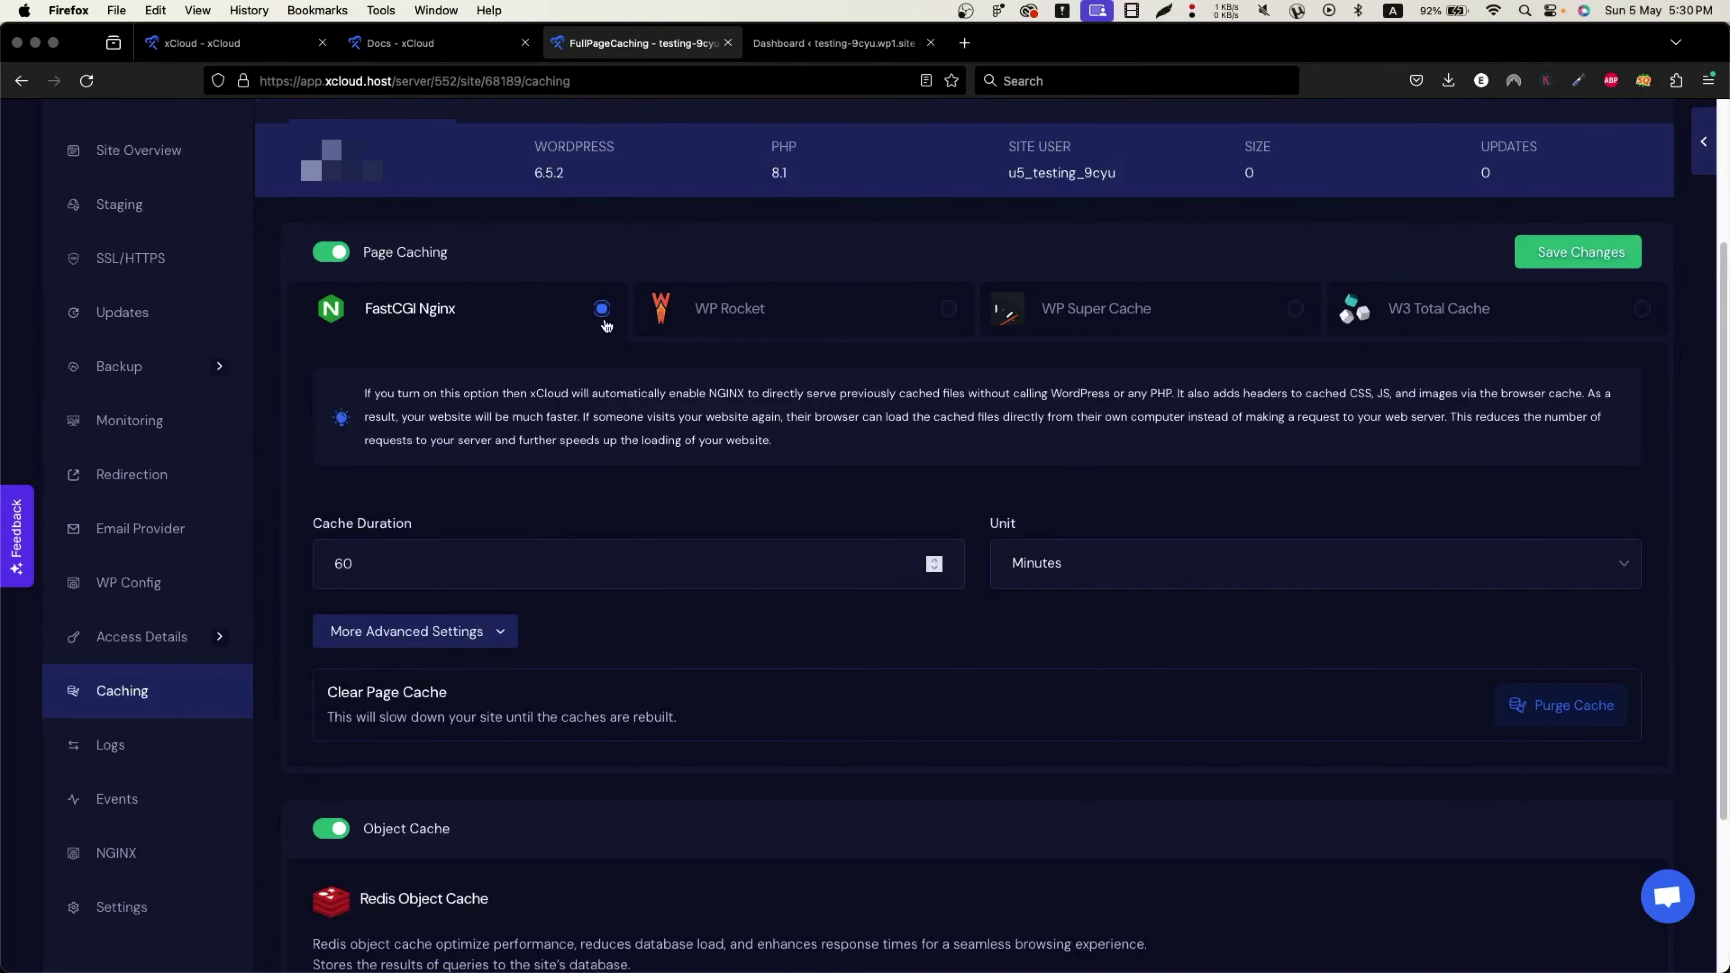
left_click(949, 310)
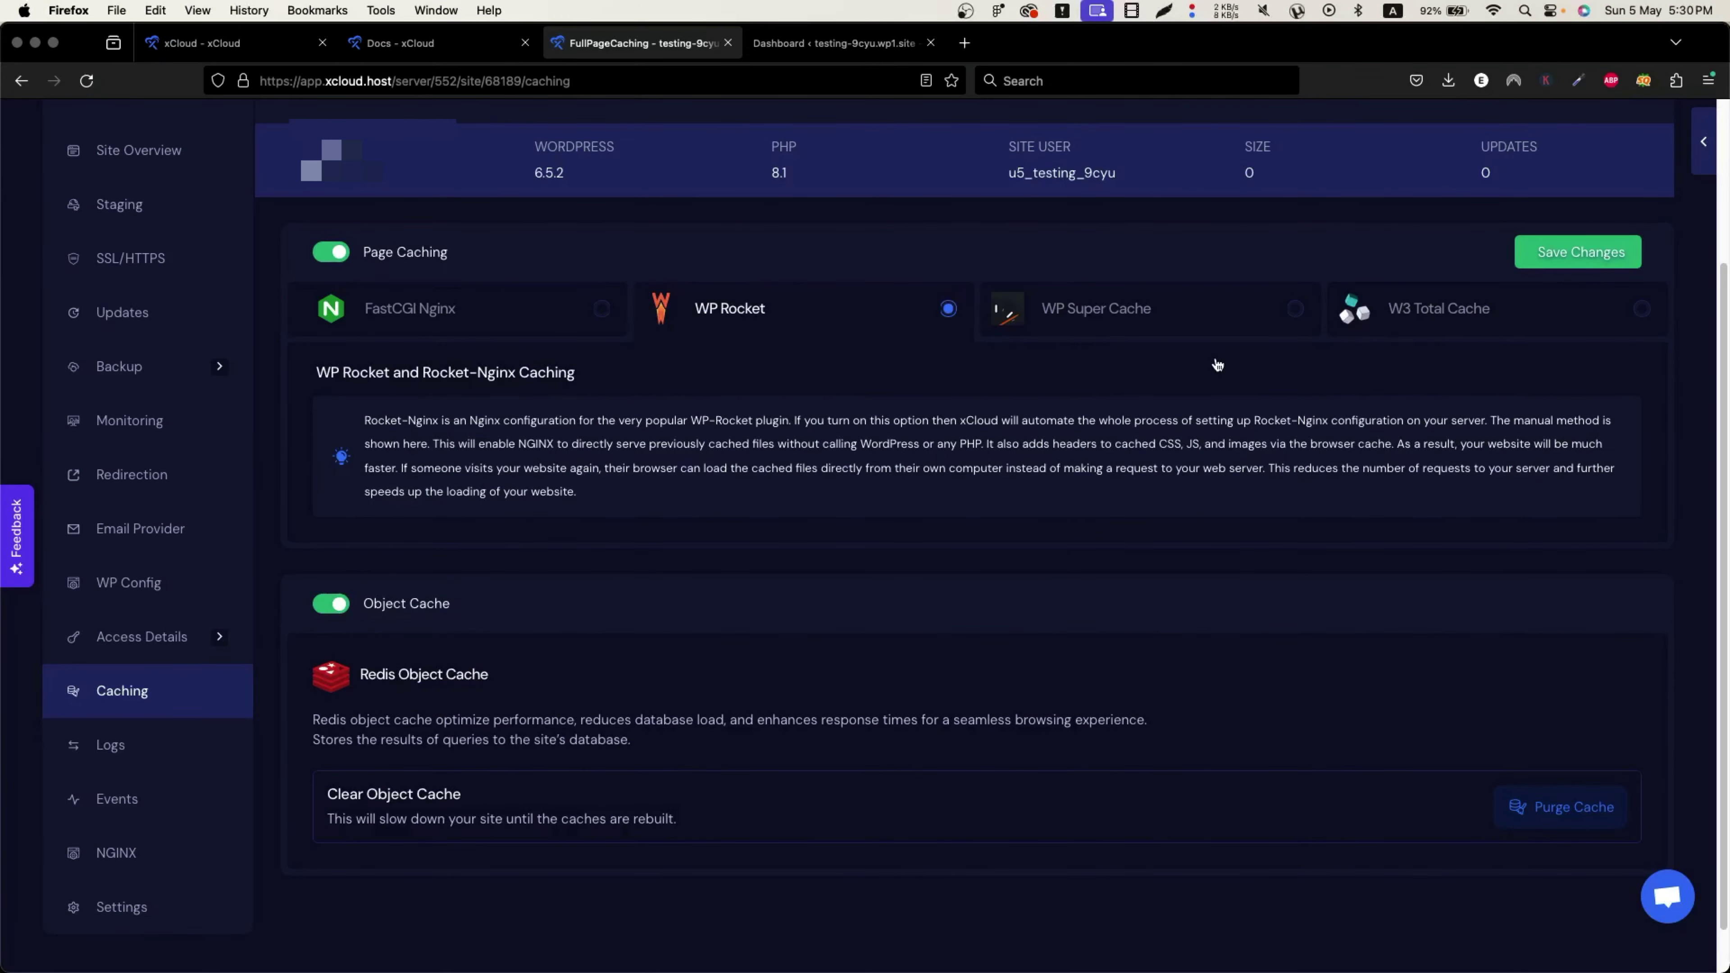
left_click(1231, 325)
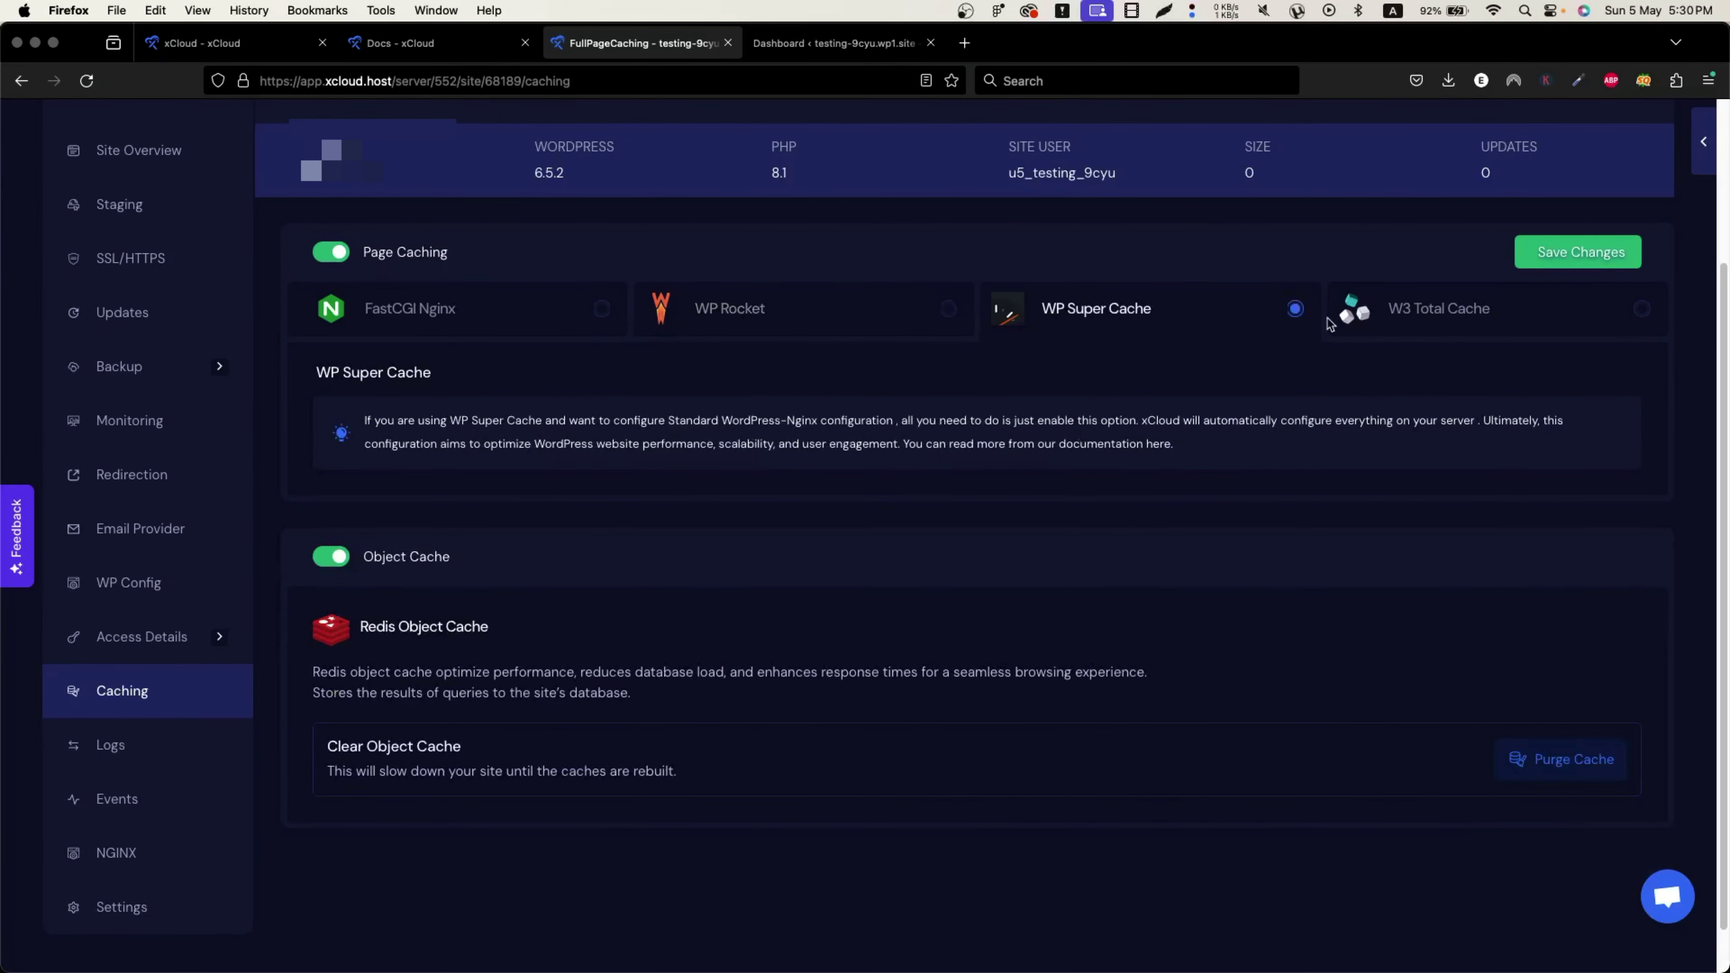
left_click(1514, 337)
left_click(506, 305)
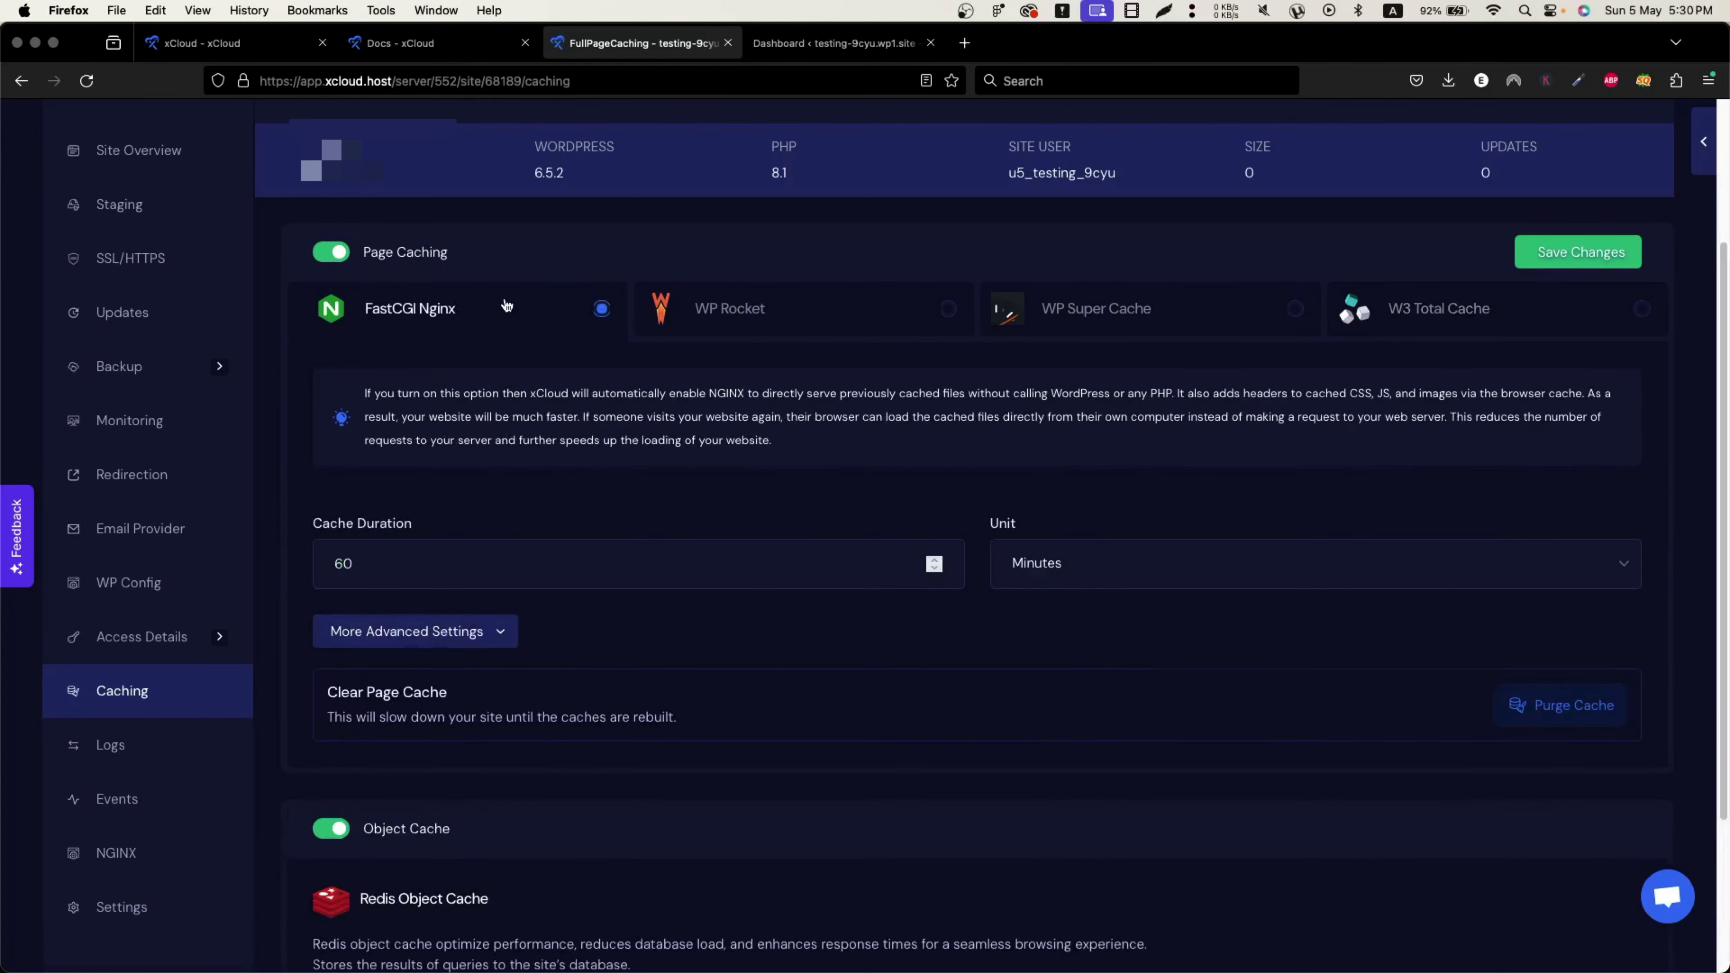
scroll(147, 757, "down", 2)
scroll(958, 722, "down", 3)
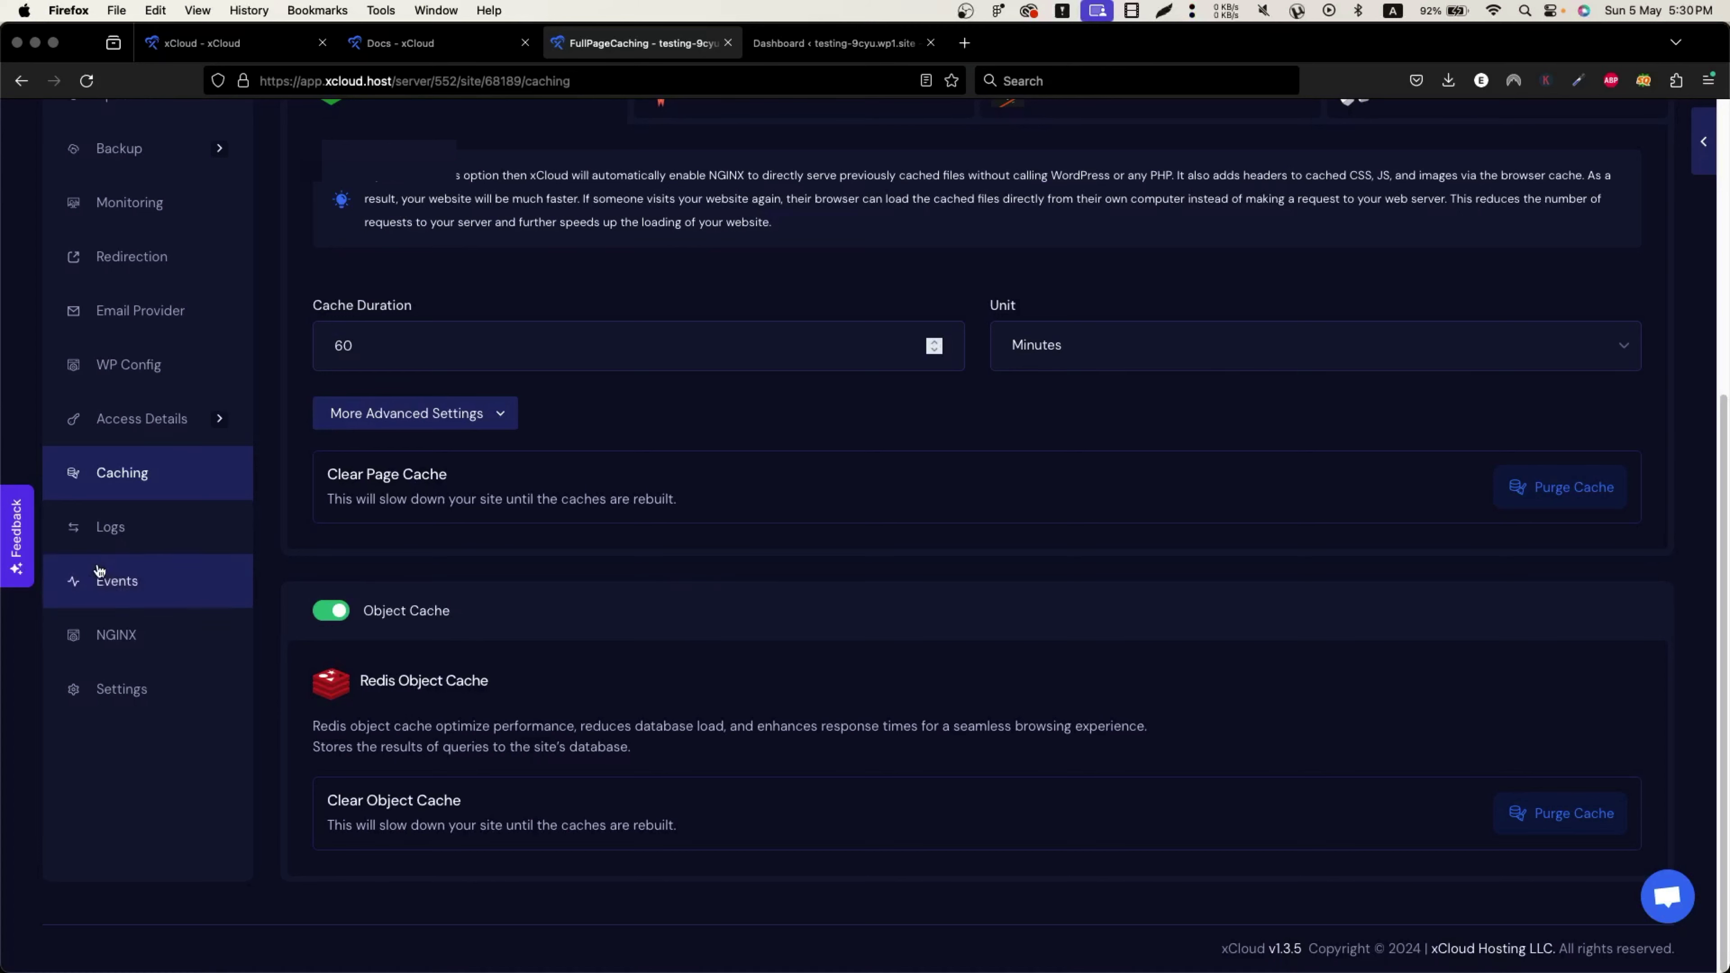
Step: Open the site's logs and check which log types can be viewed
left_click(126, 532)
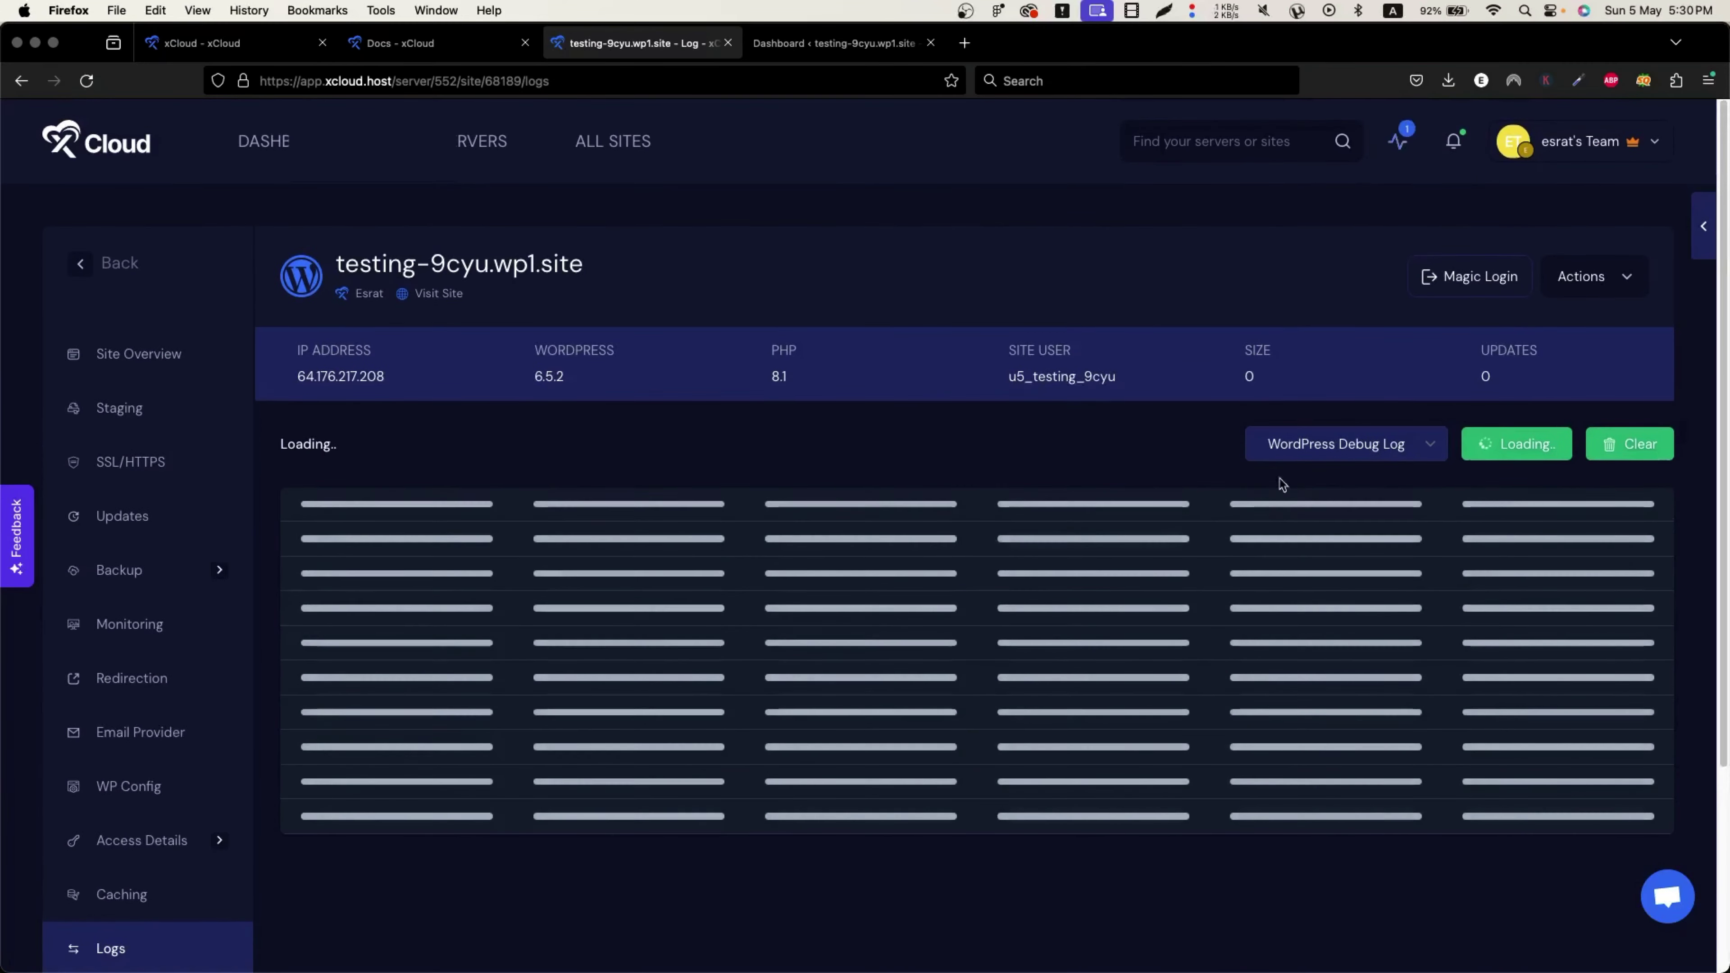
left_click(1303, 450)
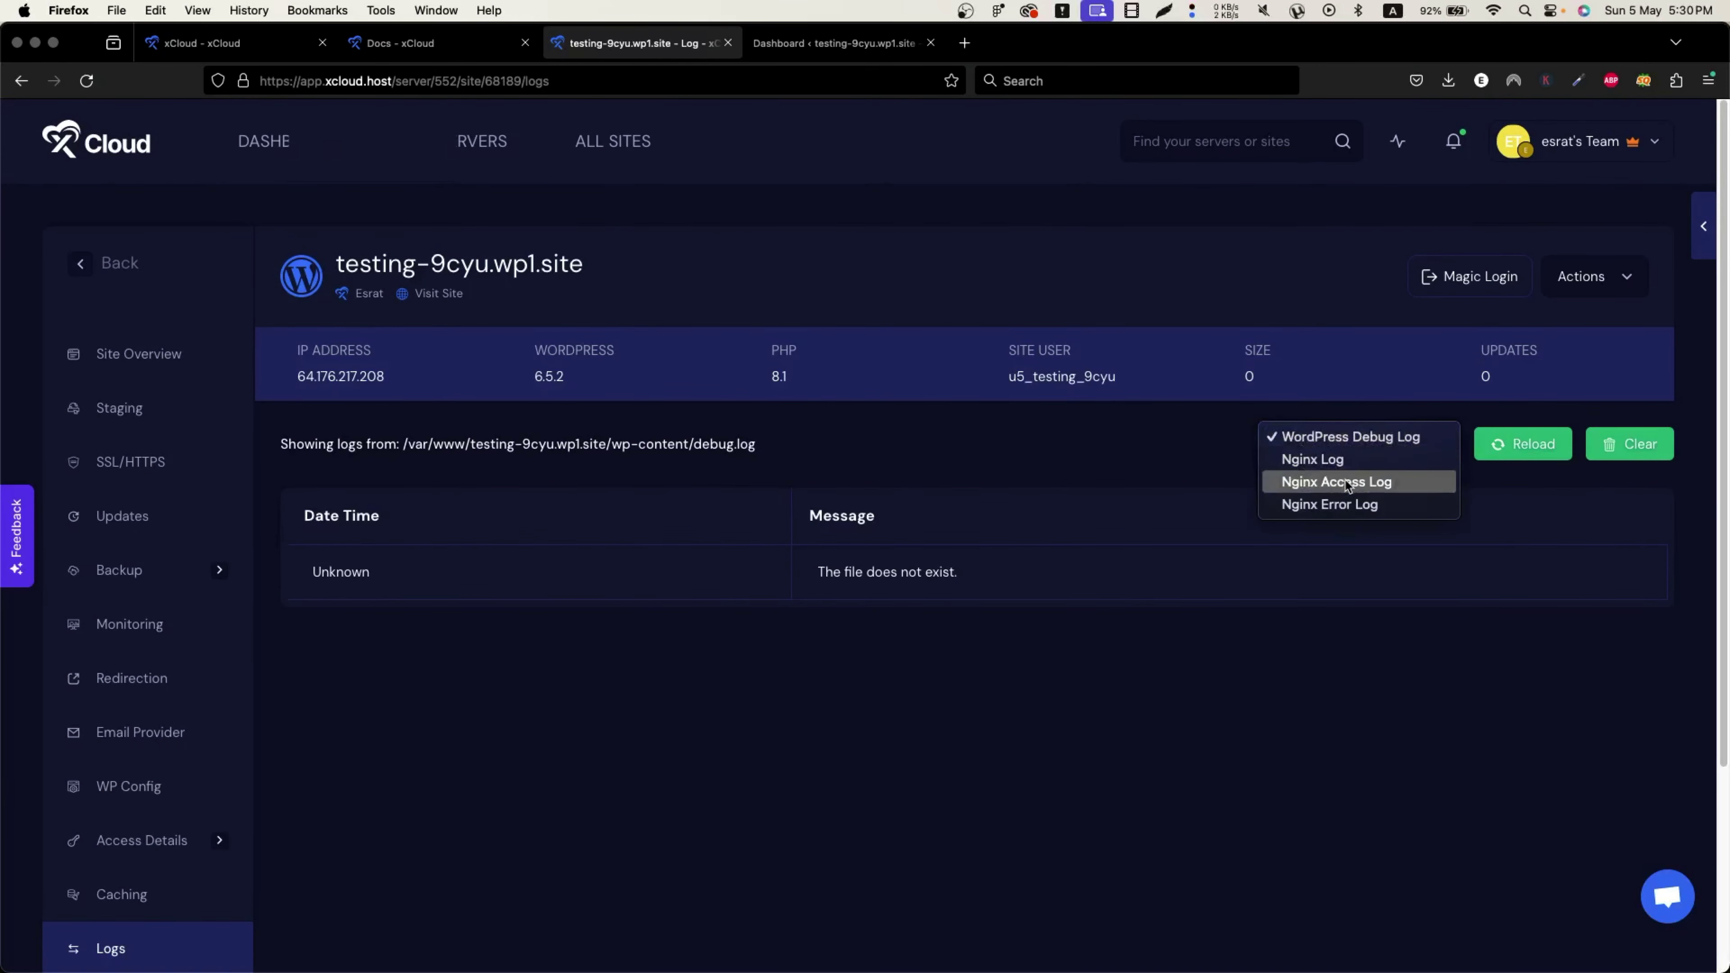
Step: Review the site's event history and open its custom Nginx configuration page
scroll(154, 746, "down", 5)
left_click(116, 747)
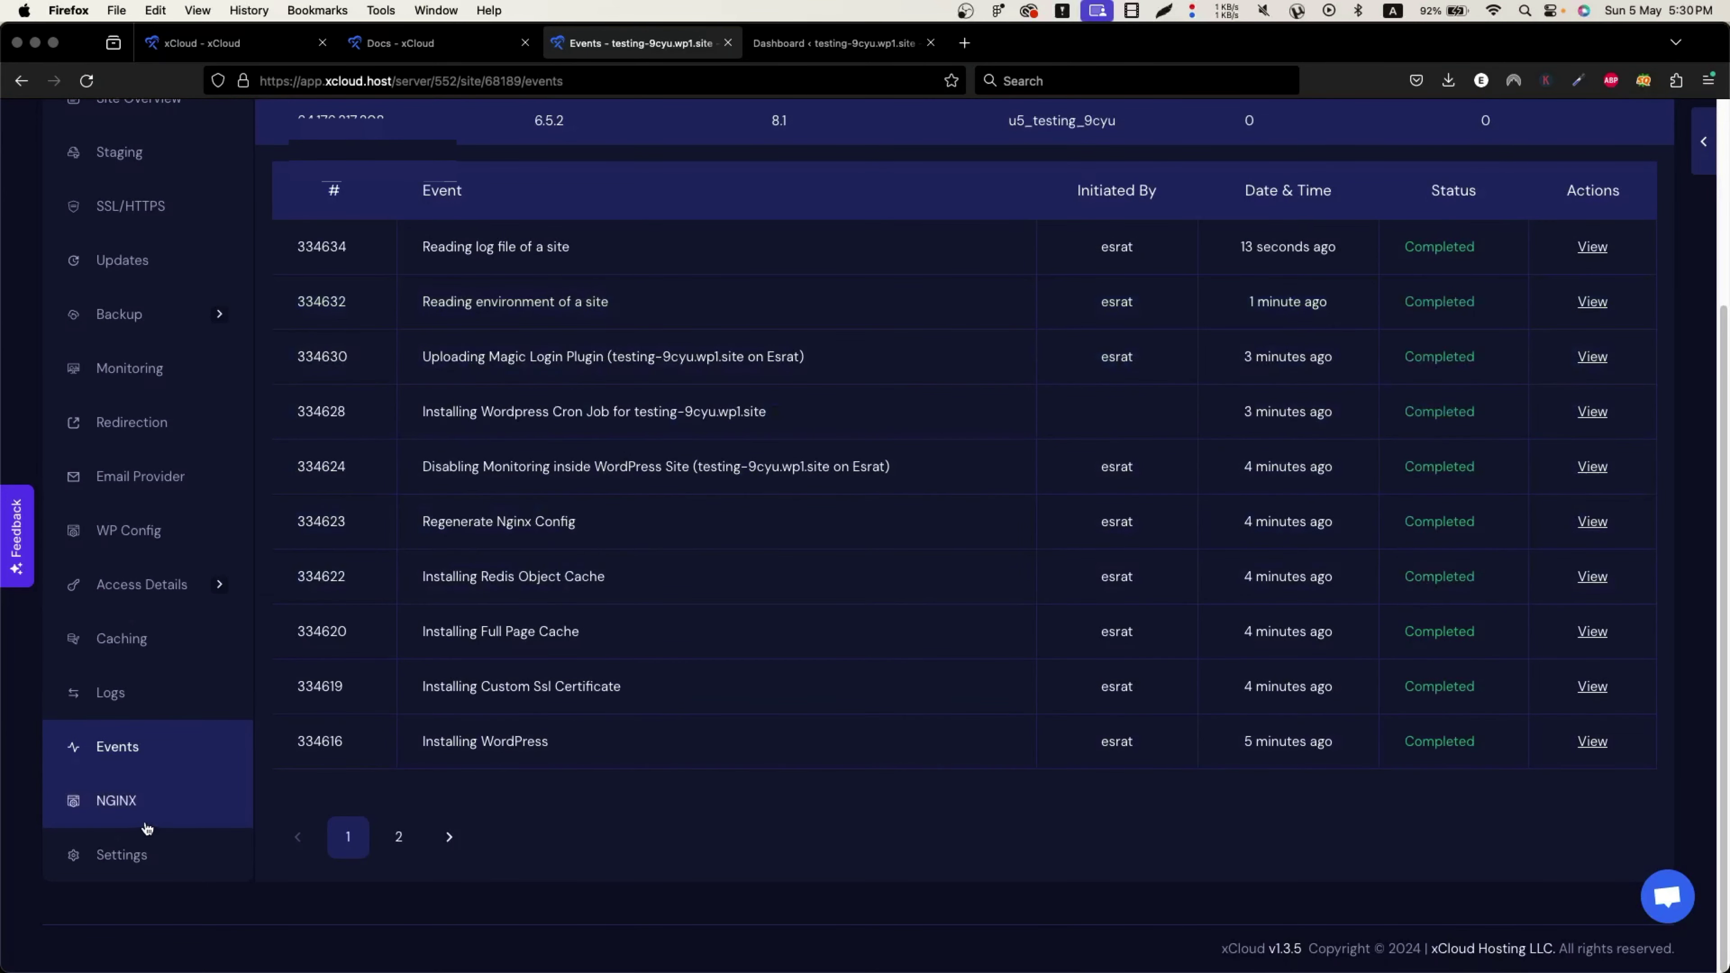
left_click(136, 801)
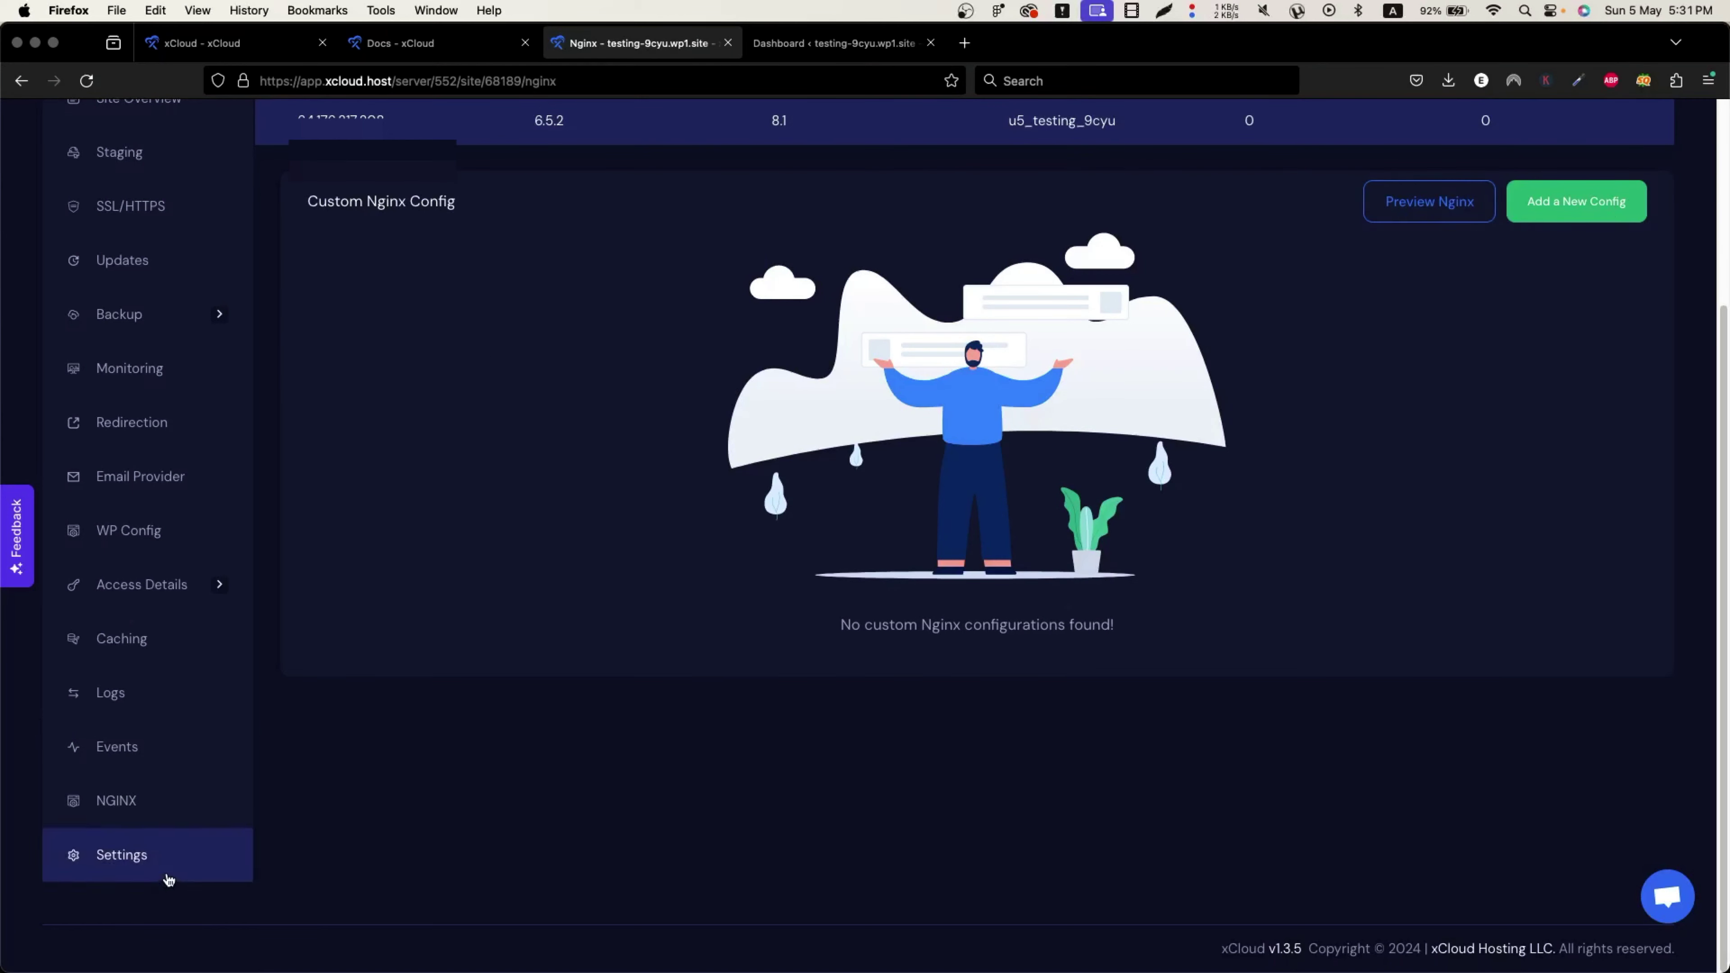
Step: Open the site's settings and check the available server cron intervals and PHP versions
left_click(110, 857)
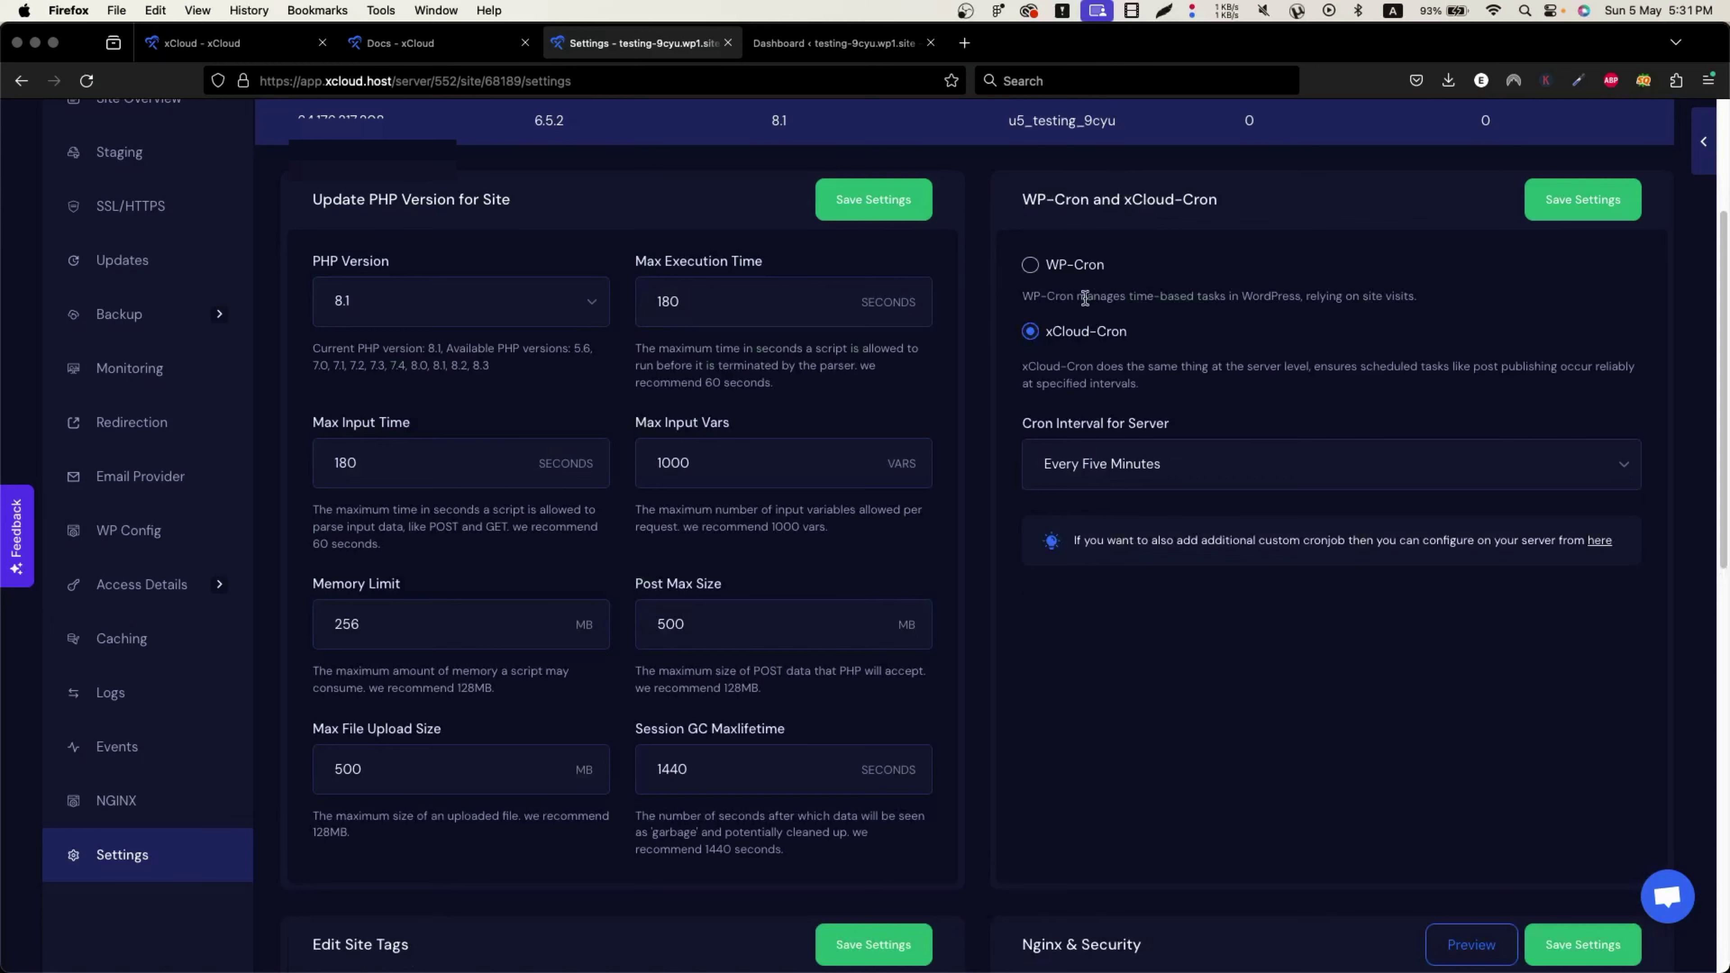
left_click(1158, 474)
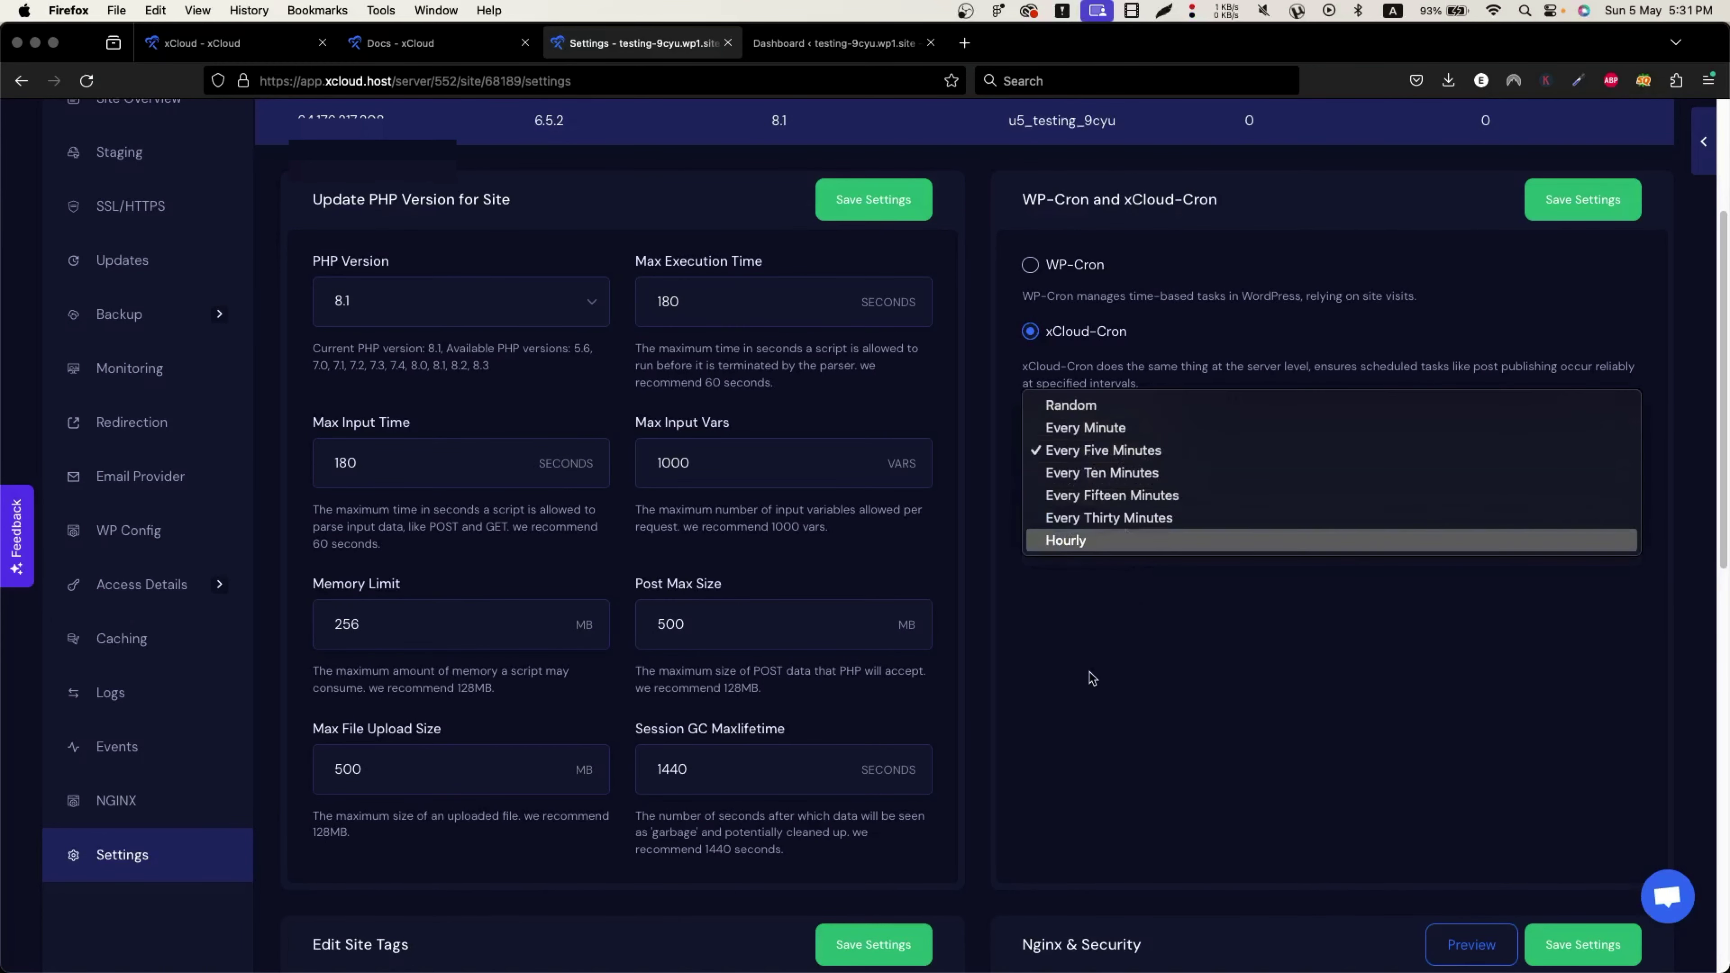
scroll(1093, 681, "down", 6)
scroll(663, 342, "up", 9)
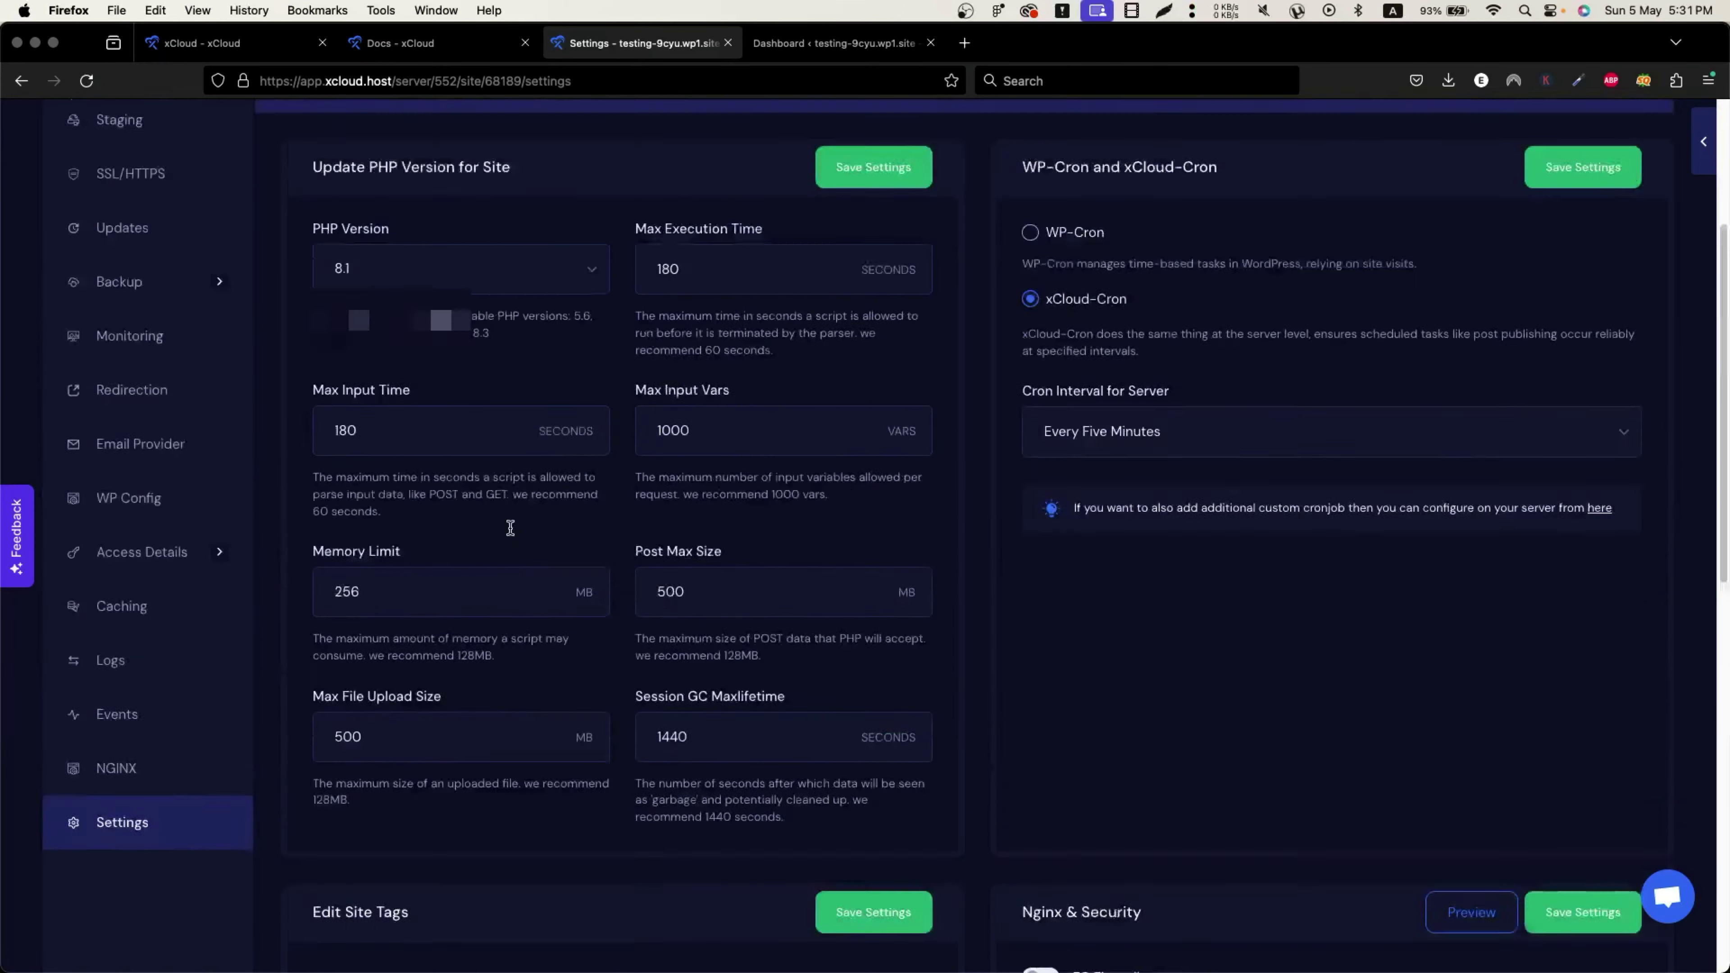
left_click(418, 488)
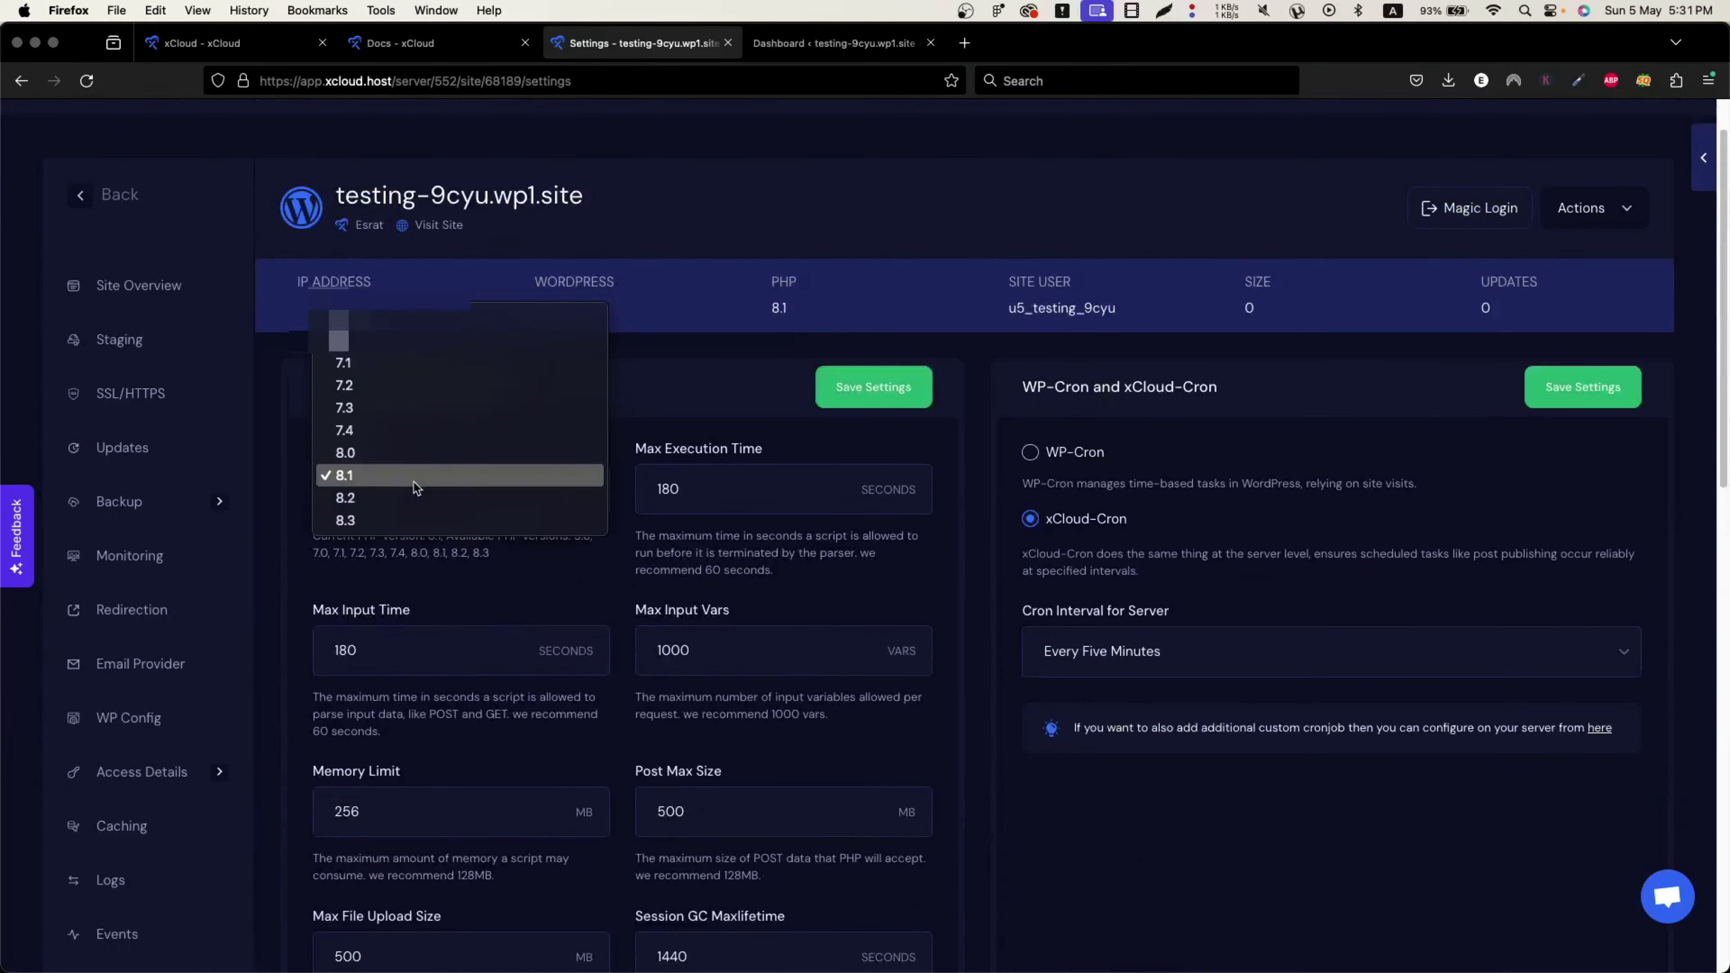
left_click(483, 605)
scroll(470, 593, "down", 3)
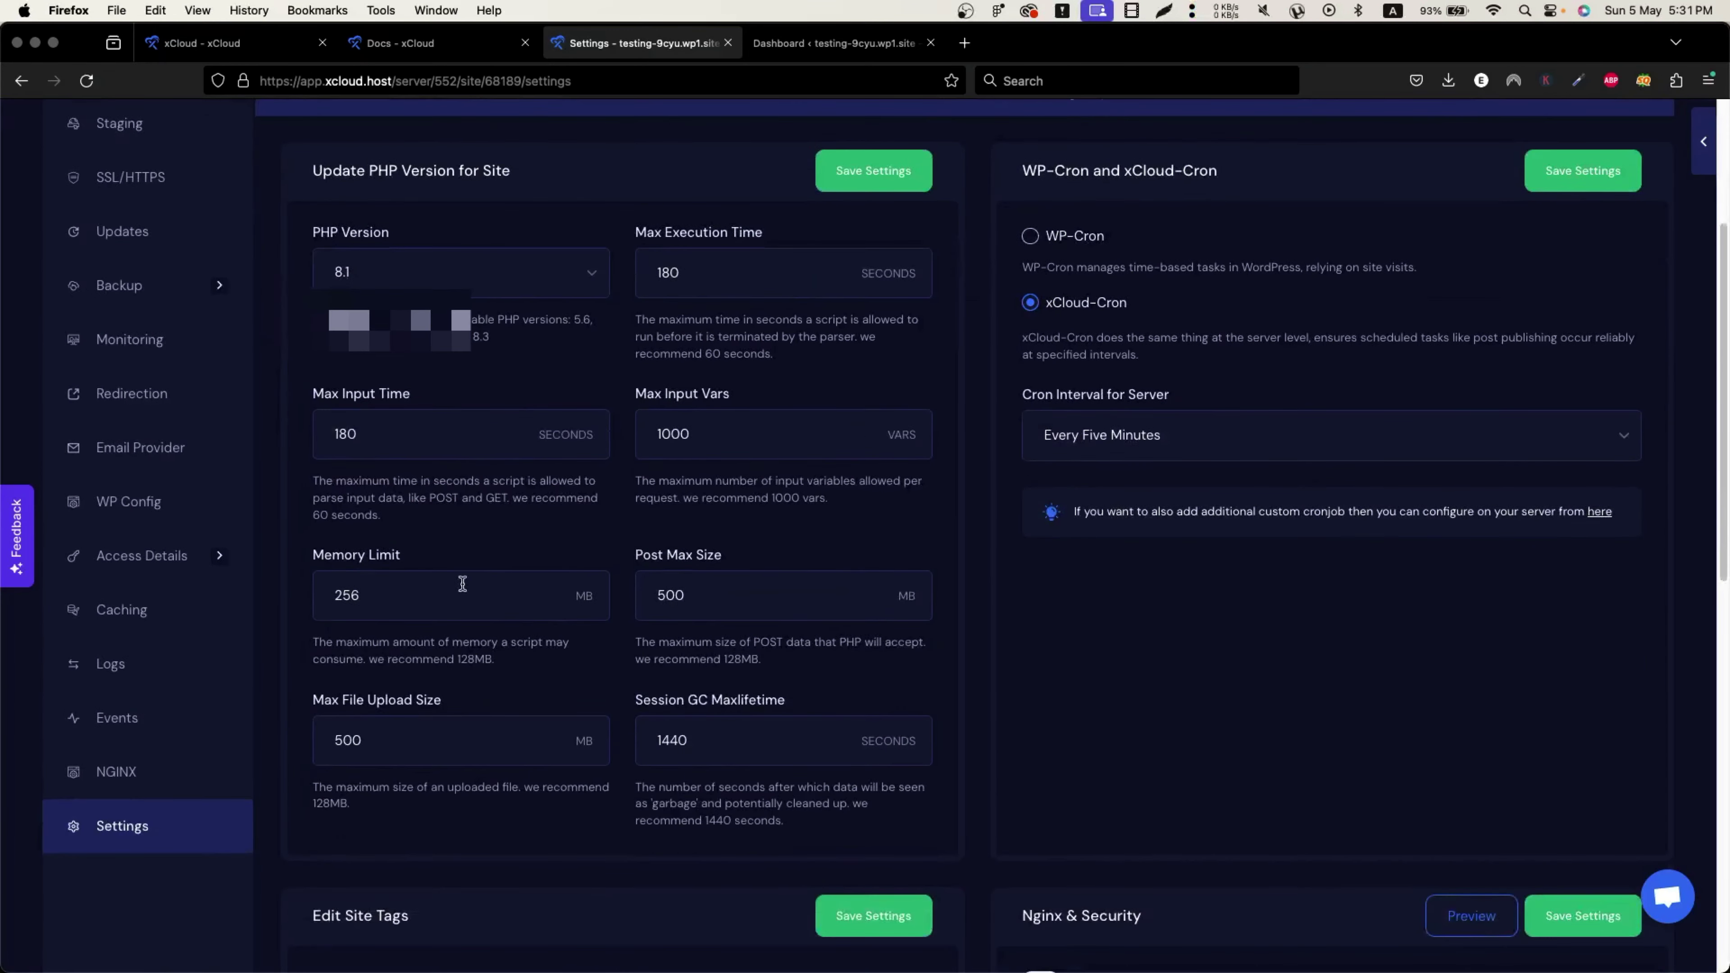
Step: Examine the site tags list and the Nginx and security options in the site's settings
scroll(422, 603, "down", 5)
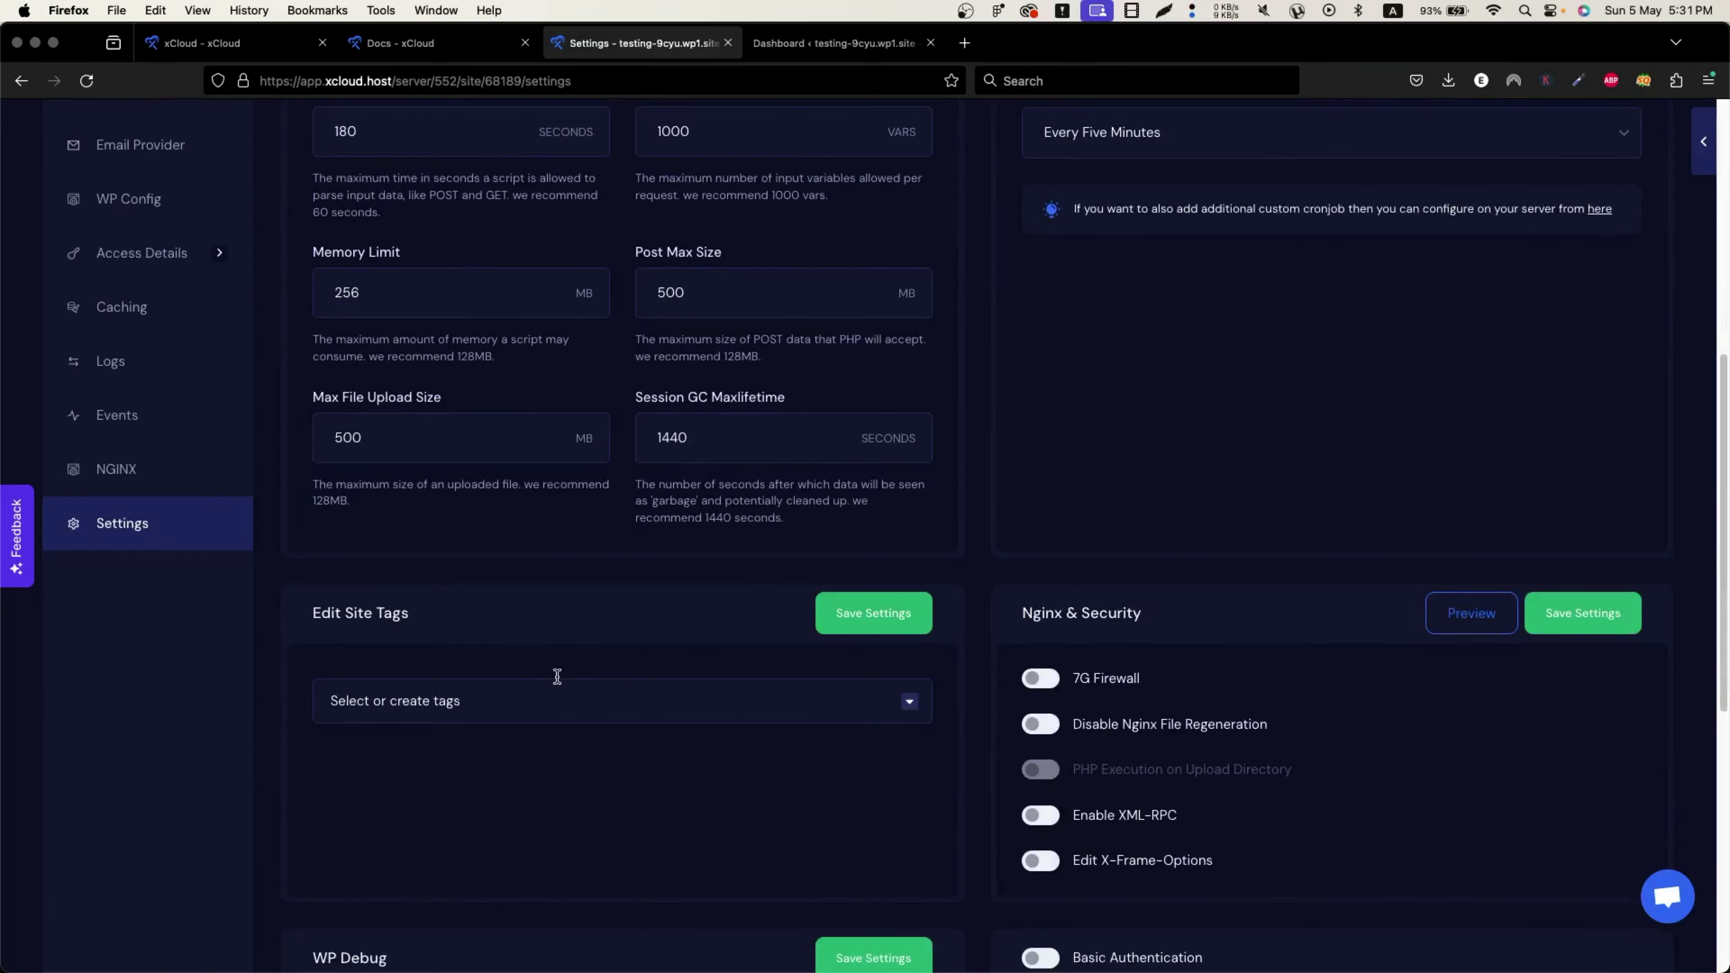
left_click(794, 689)
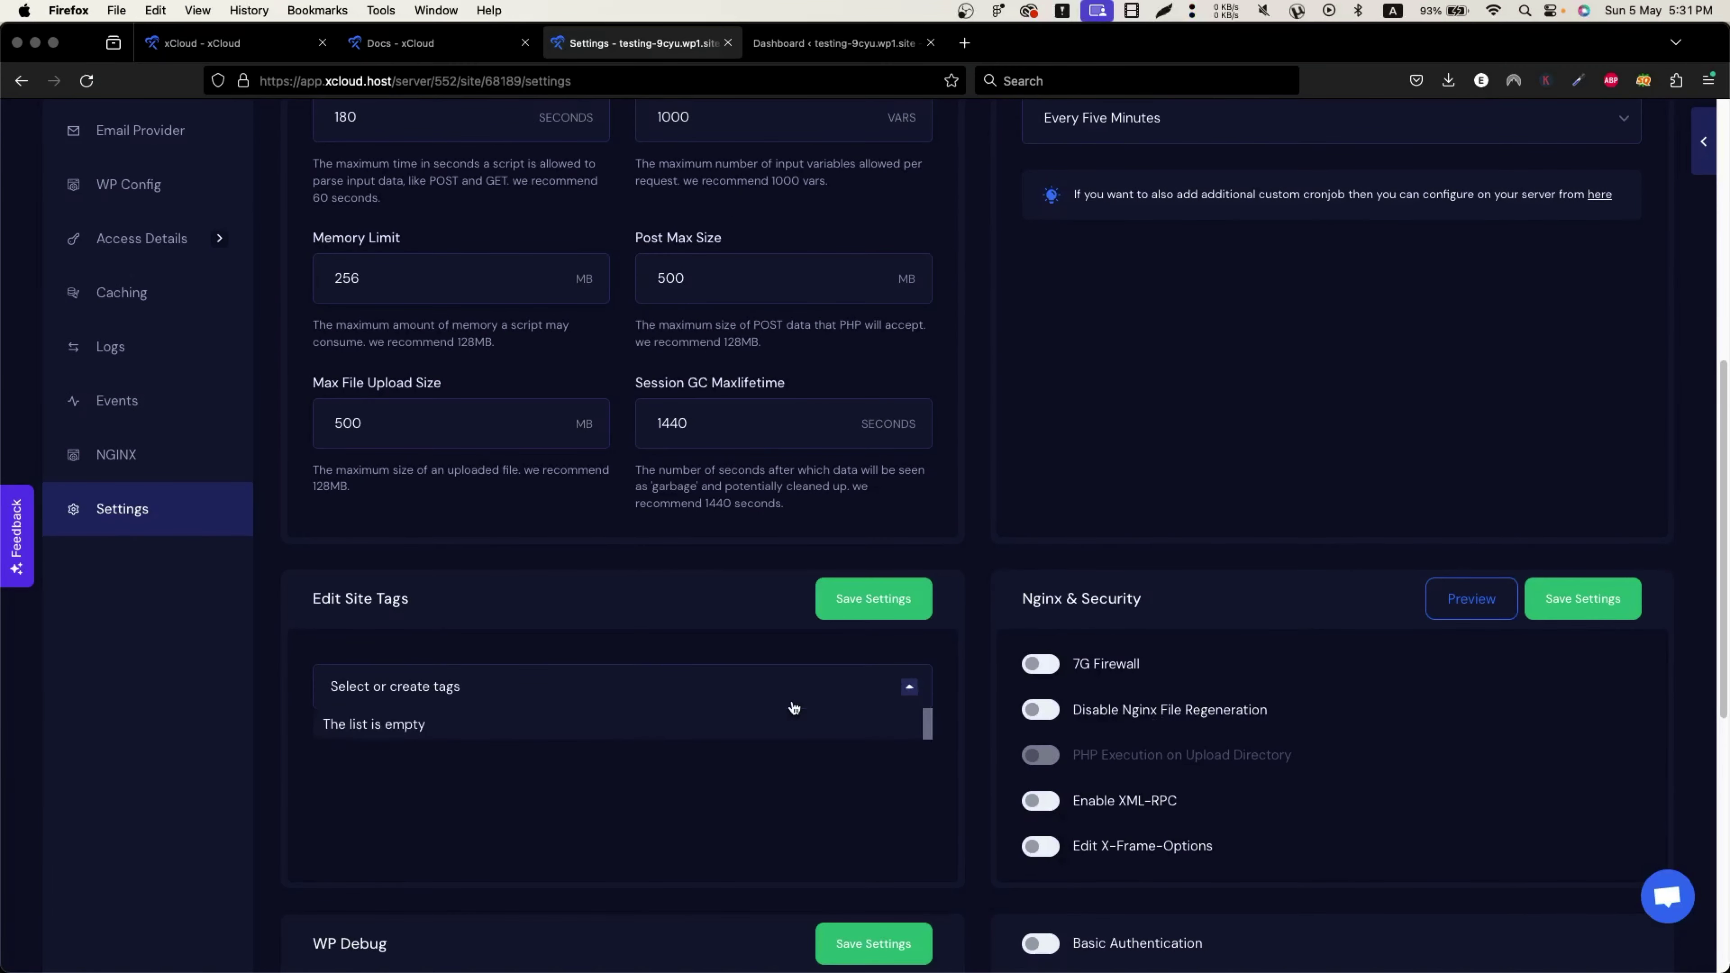
scroll(1389, 682, "down", 2)
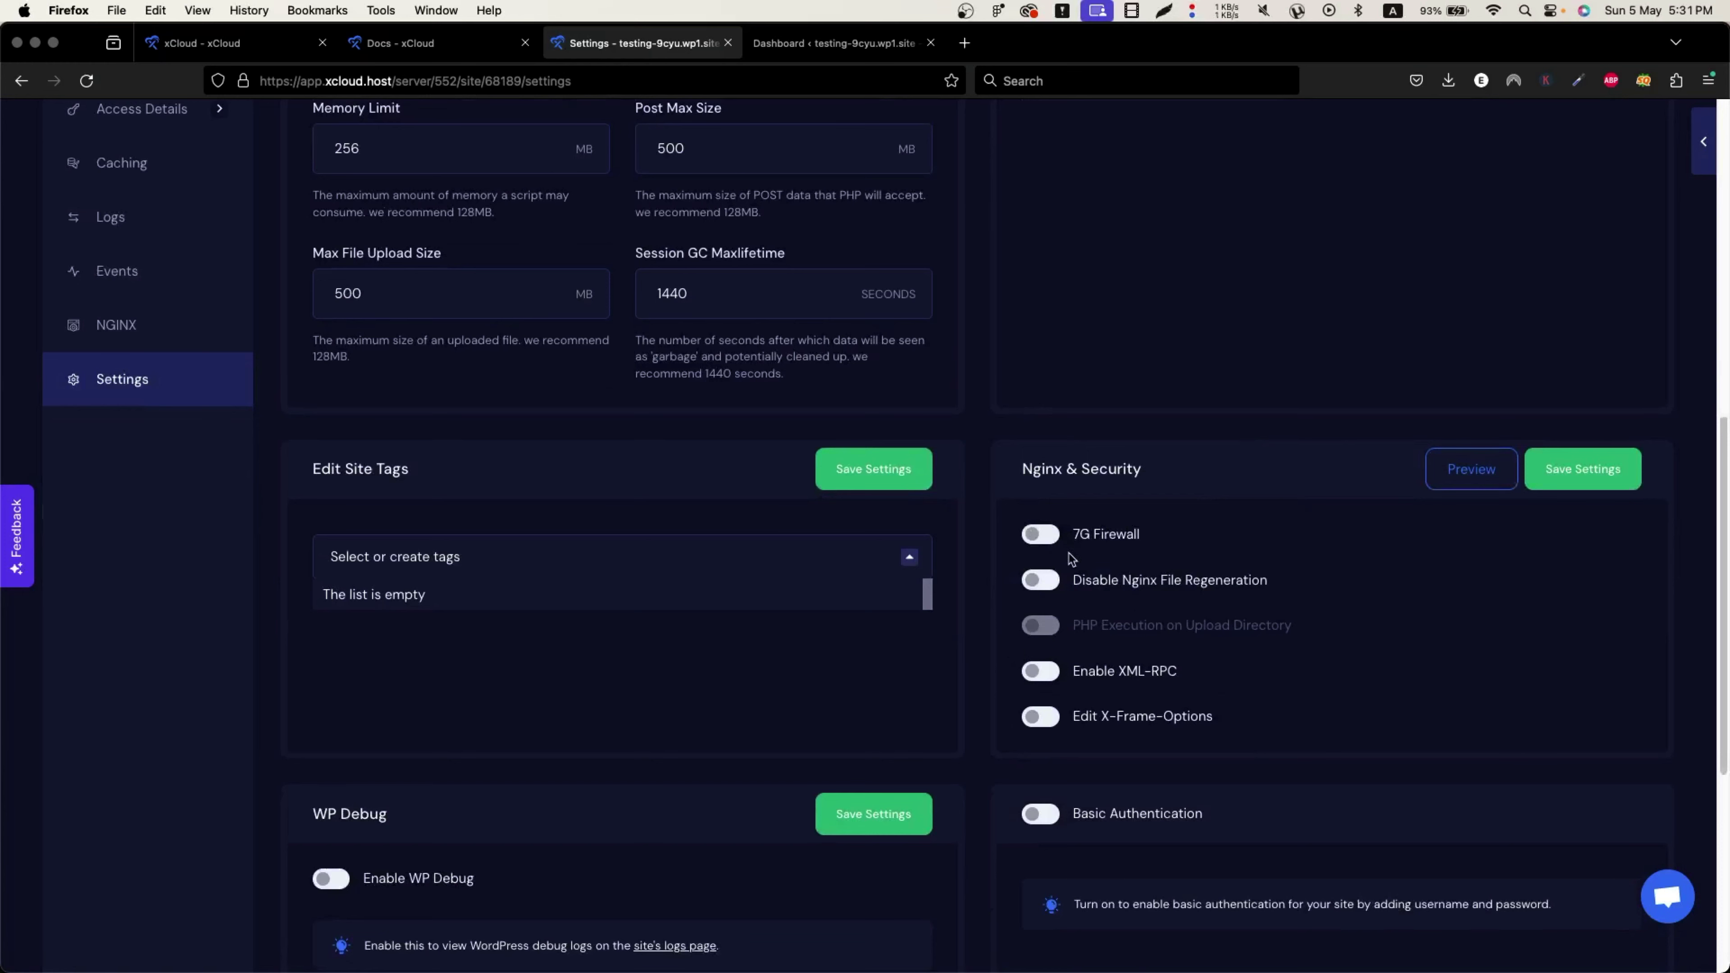
scroll(1219, 573, "down", 1)
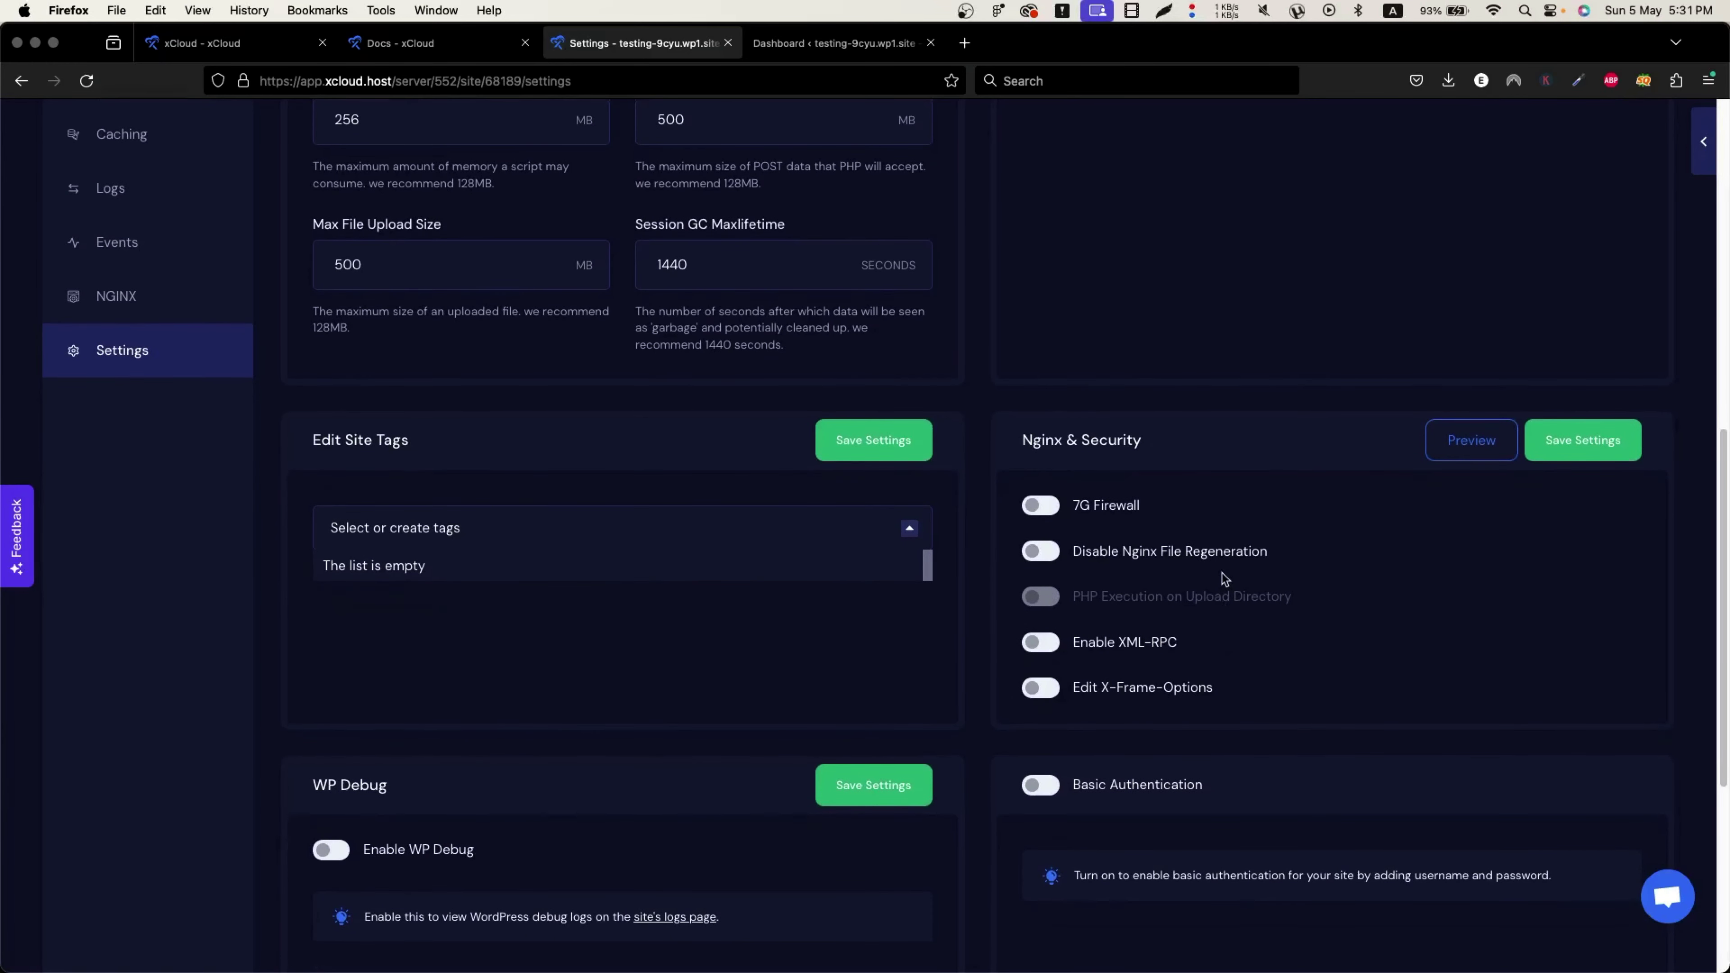
scroll(1148, 715, "down", 1)
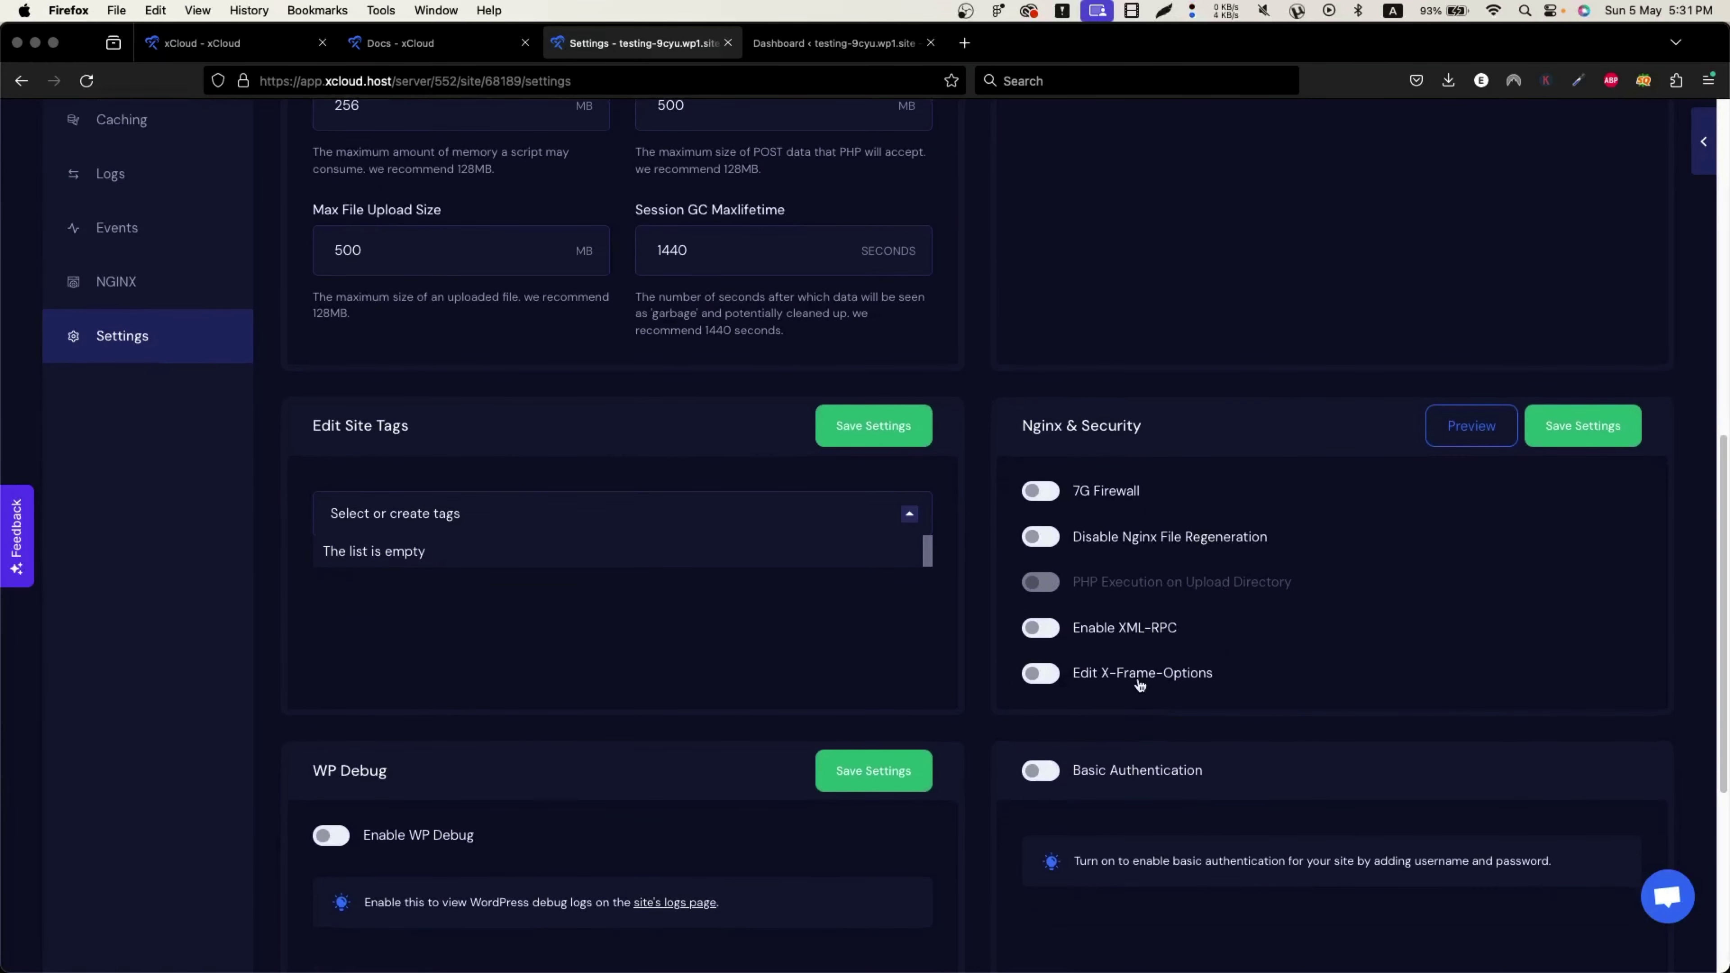
scroll(1103, 703, "down", 2)
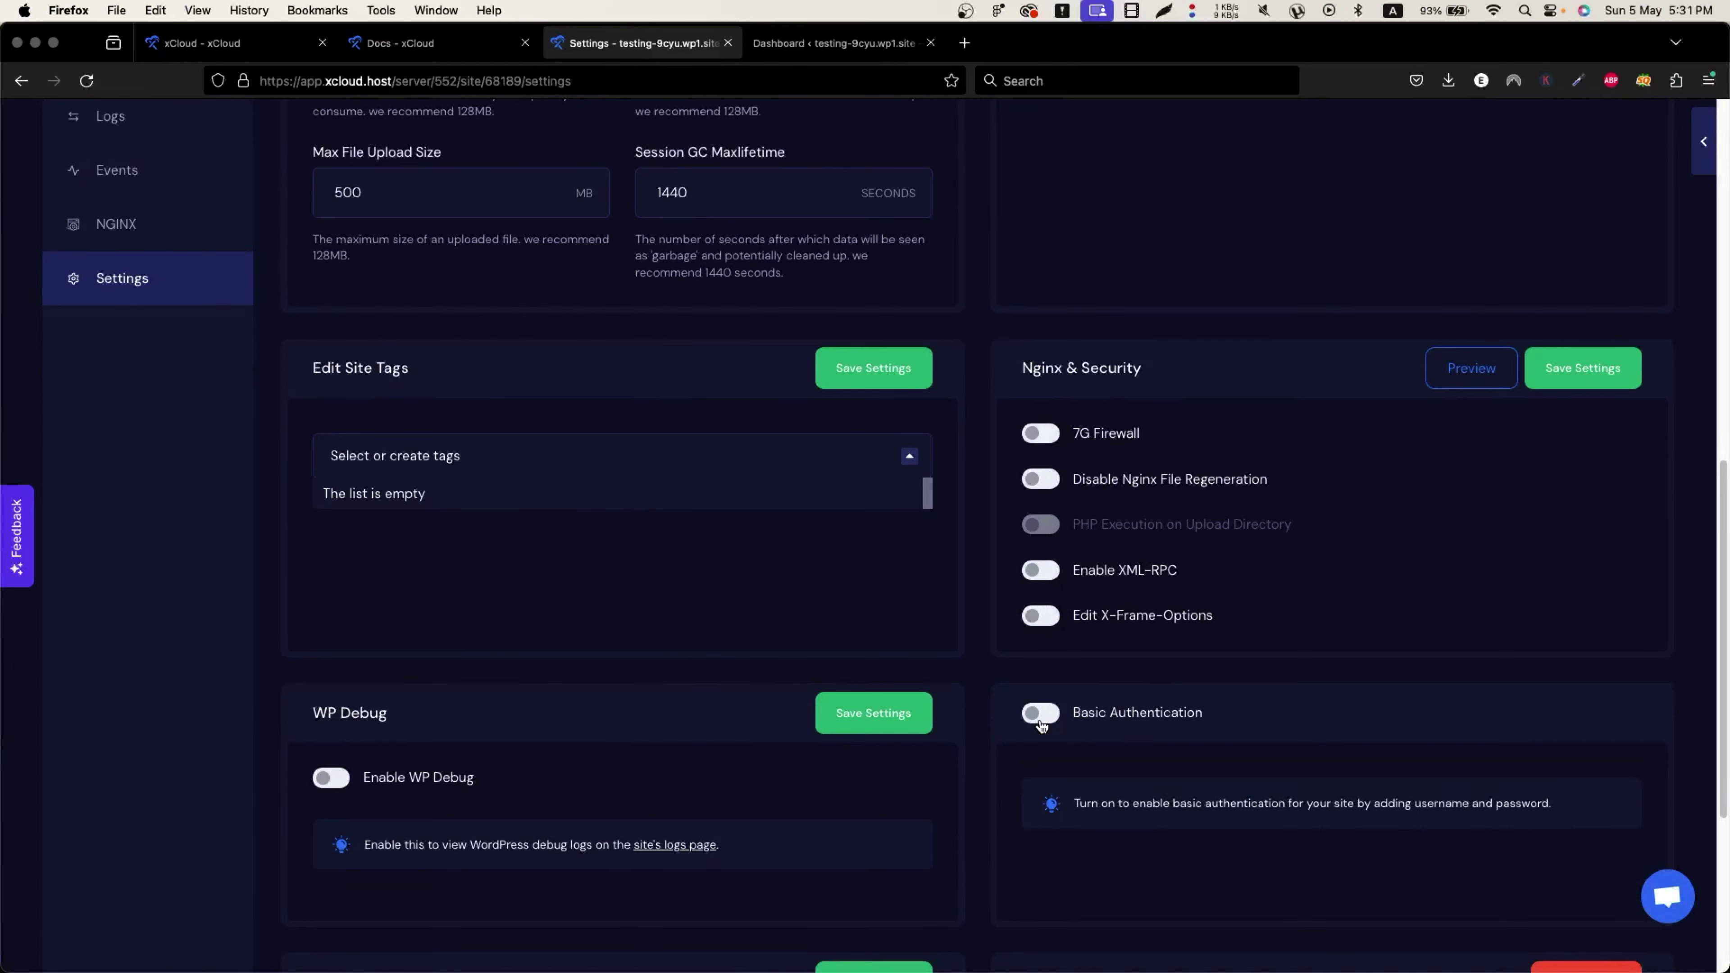
Step: Switch on Basic Authentication and WP Debug for the site without saving either setting
left_click(1040, 722)
scroll(1186, 753, "down", 3)
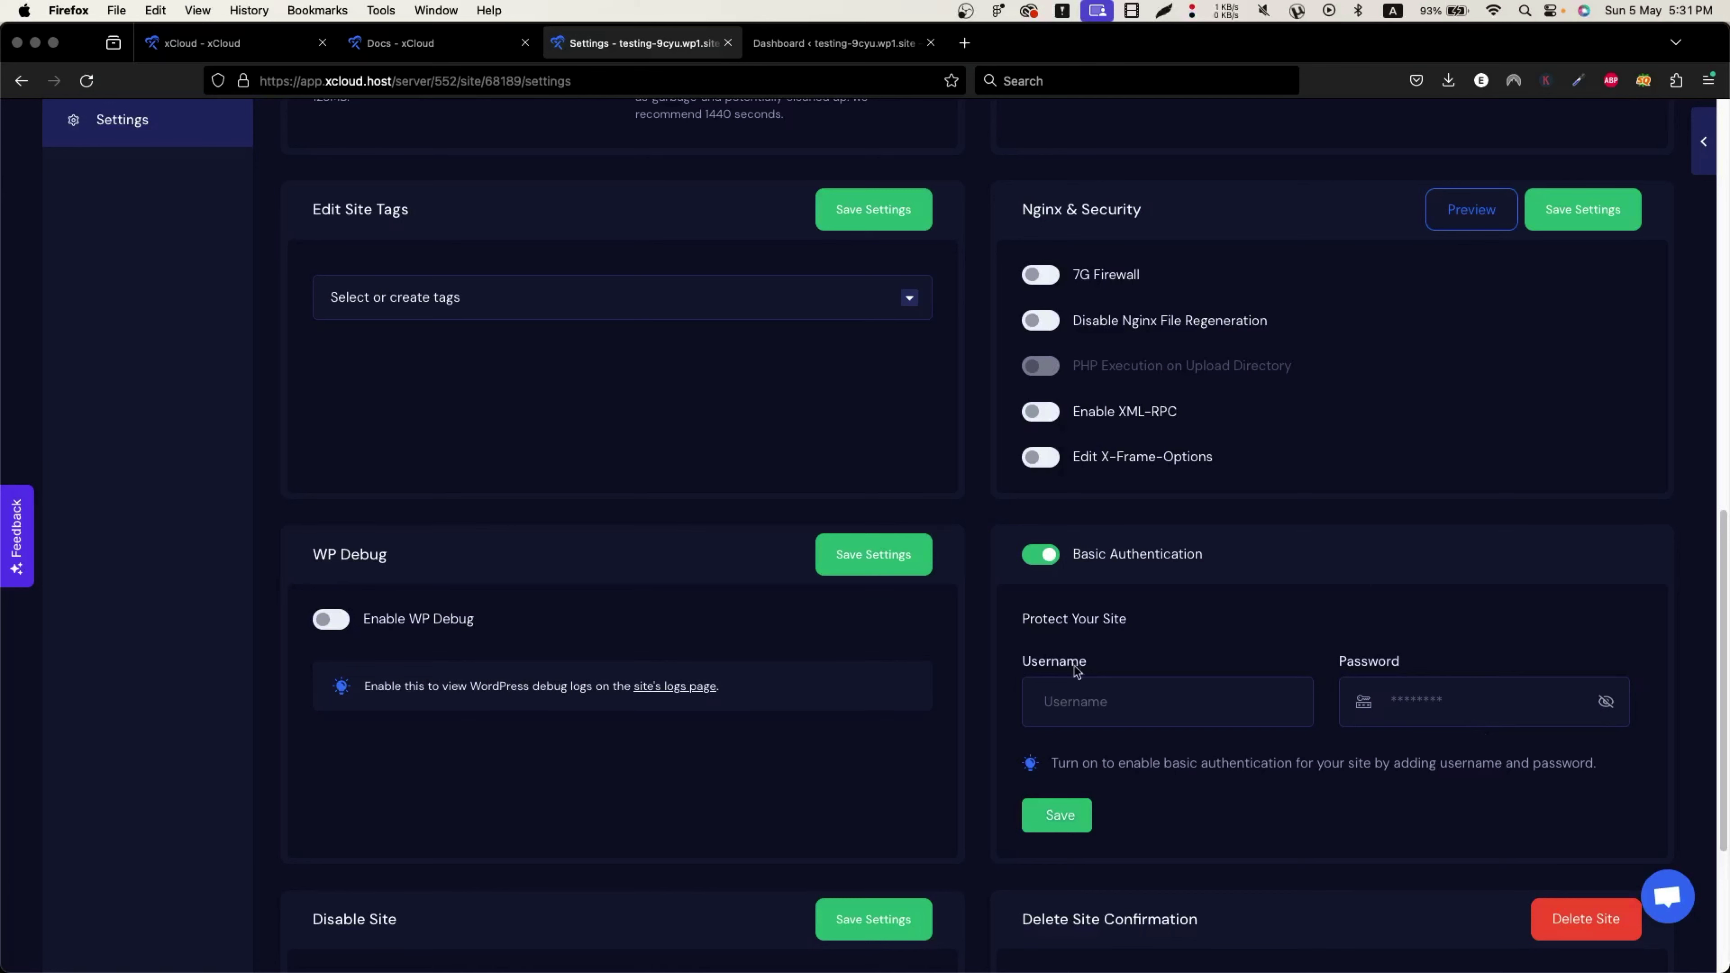
scroll(1328, 804, "down", 1)
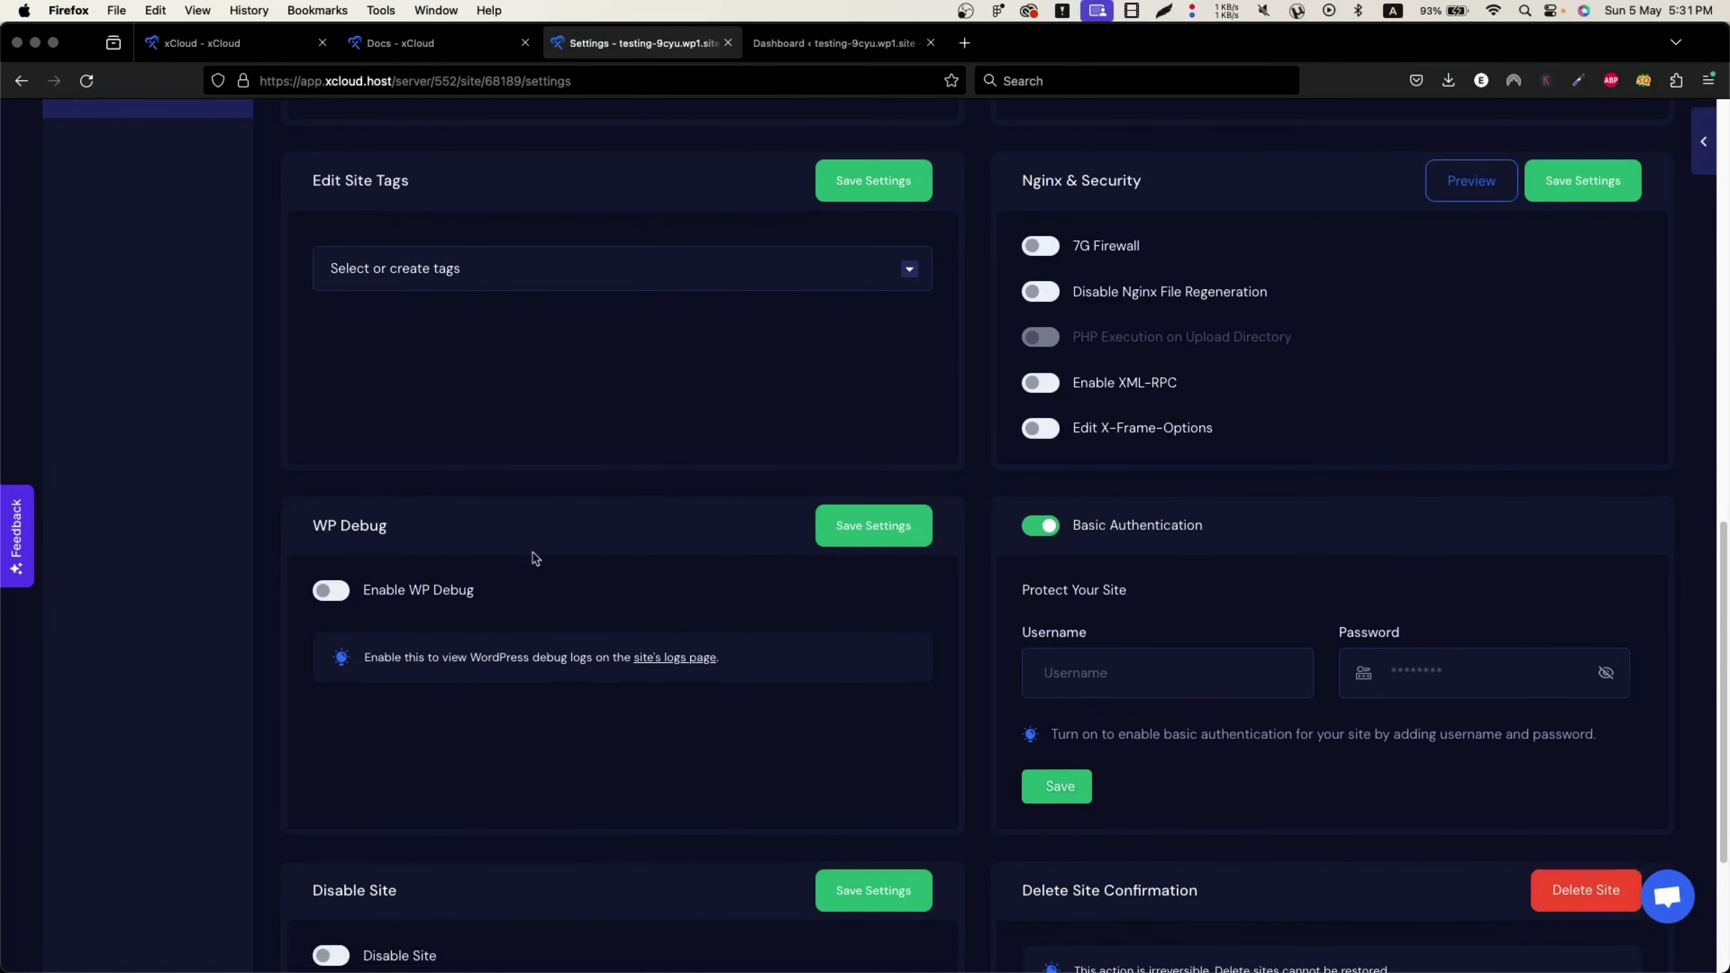
left_click(334, 589)
Step: Review the Disable Site and Delete Site sections, then recheck the site's PHP limits and cron settings
scroll(505, 606, "down", 3)
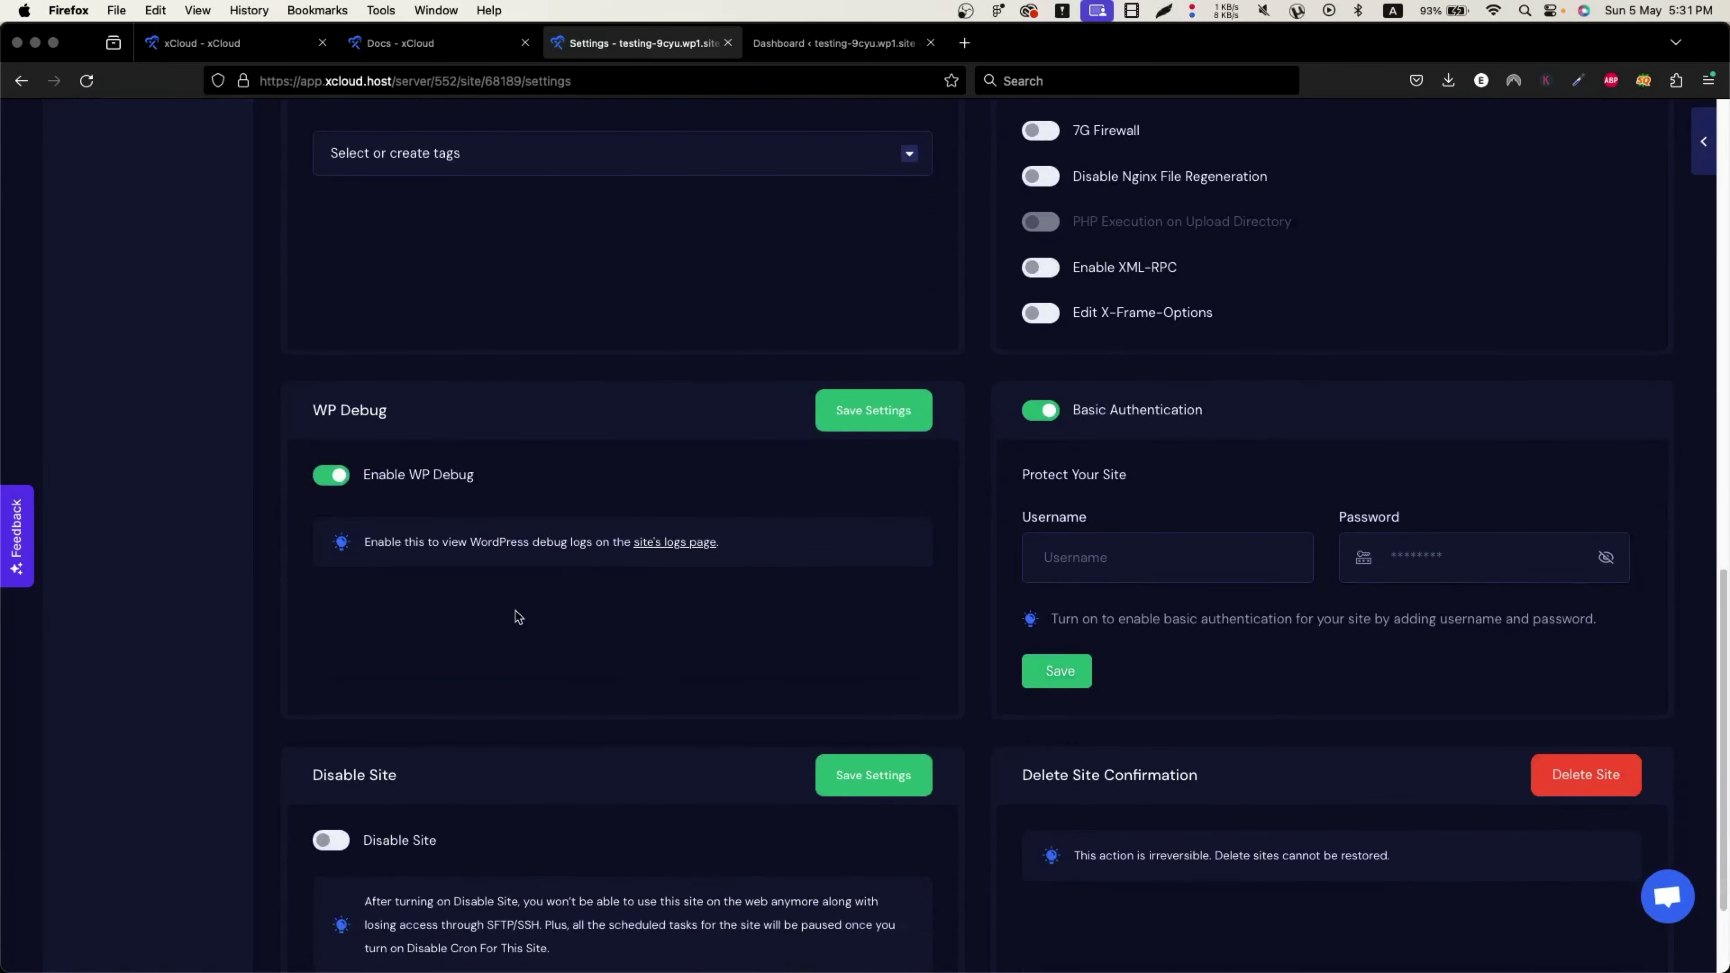
scroll(421, 556, "down", 3)
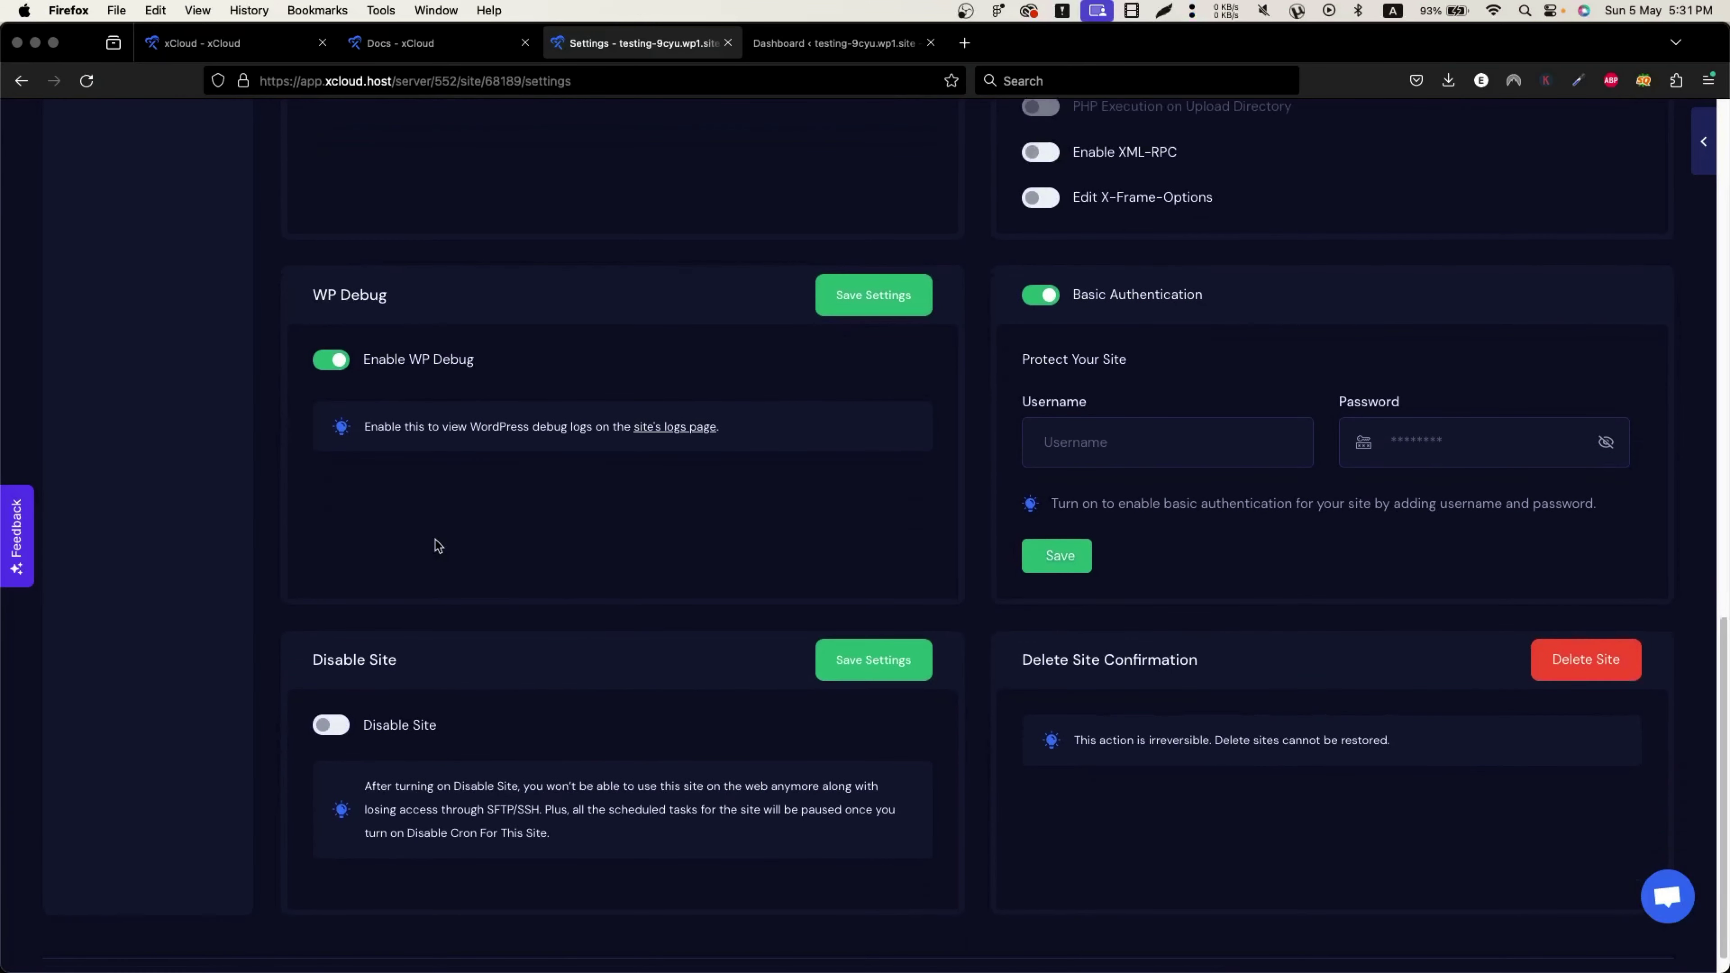
scroll(788, 707, "down", 1)
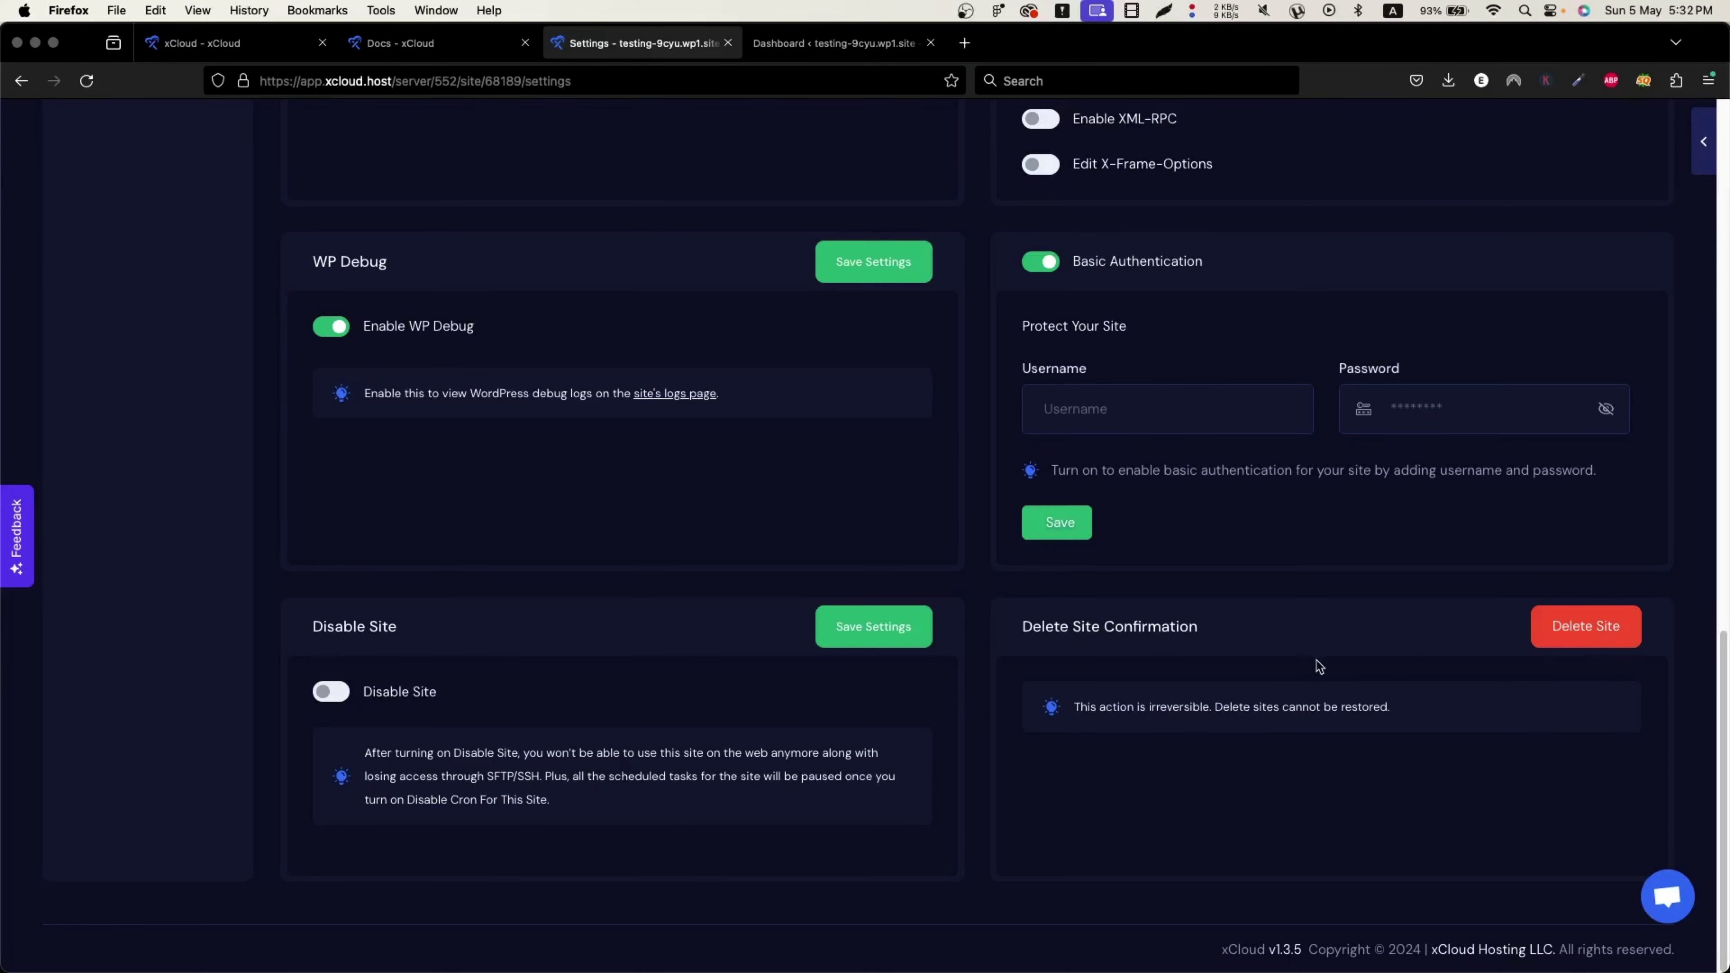
scroll(811, 644, "up", 15)
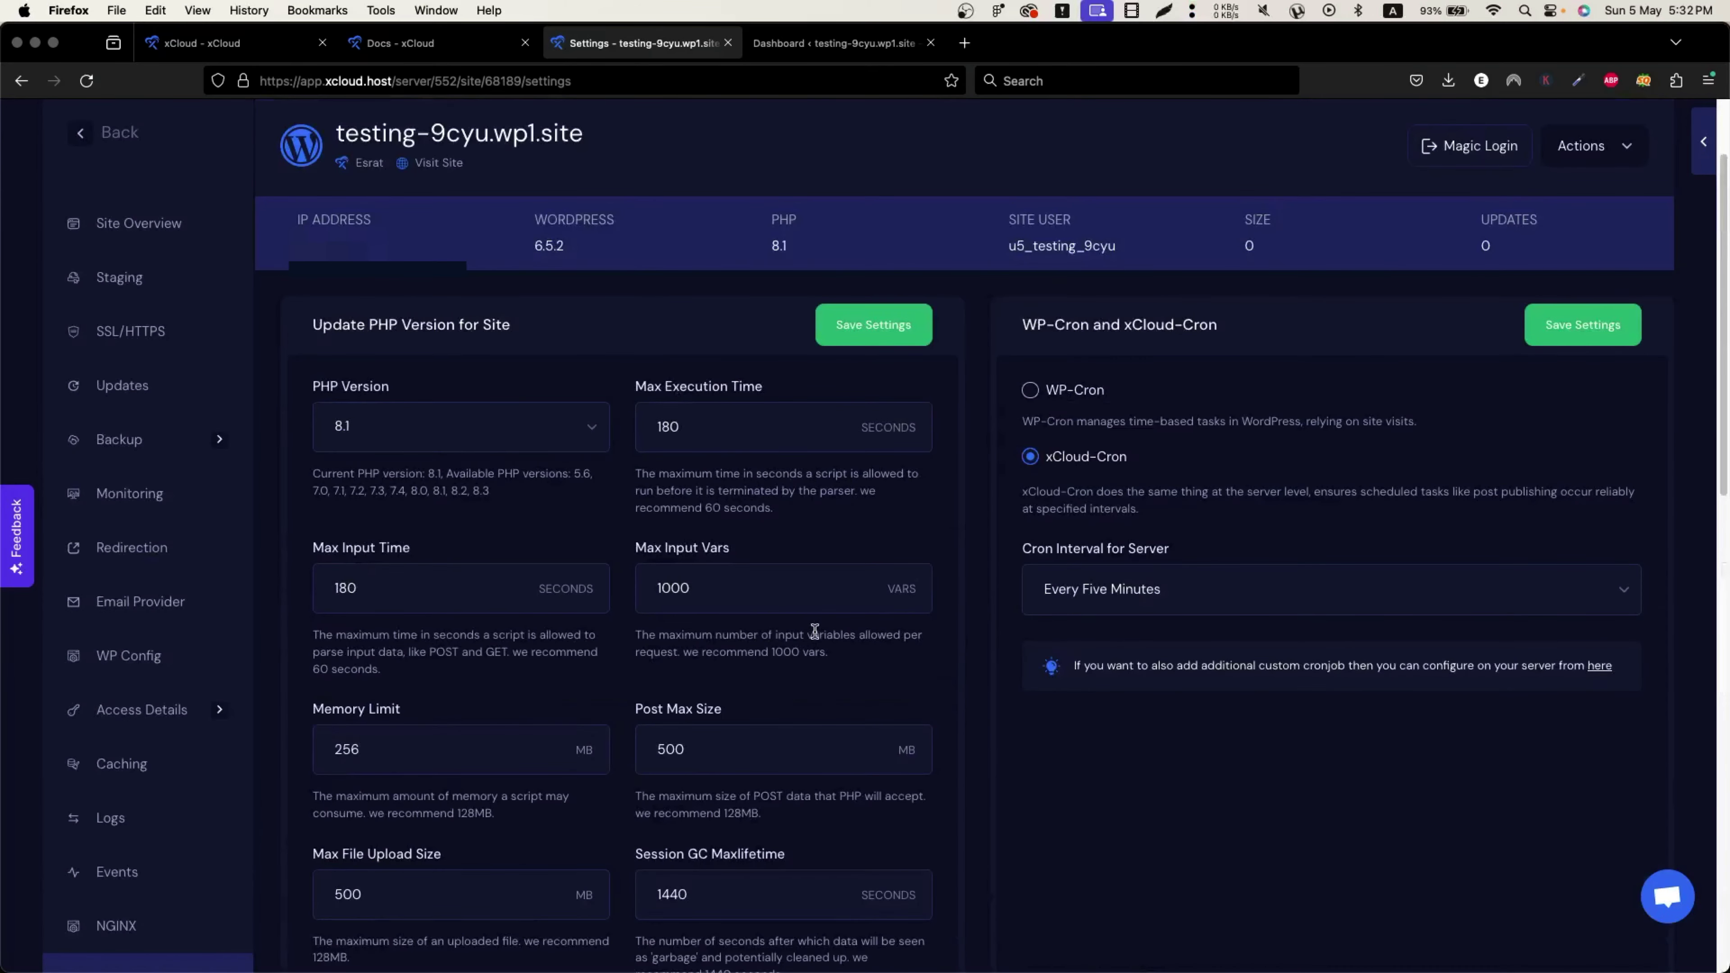
scroll(815, 631, "up", 3)
scroll(464, 497, "down", 10)
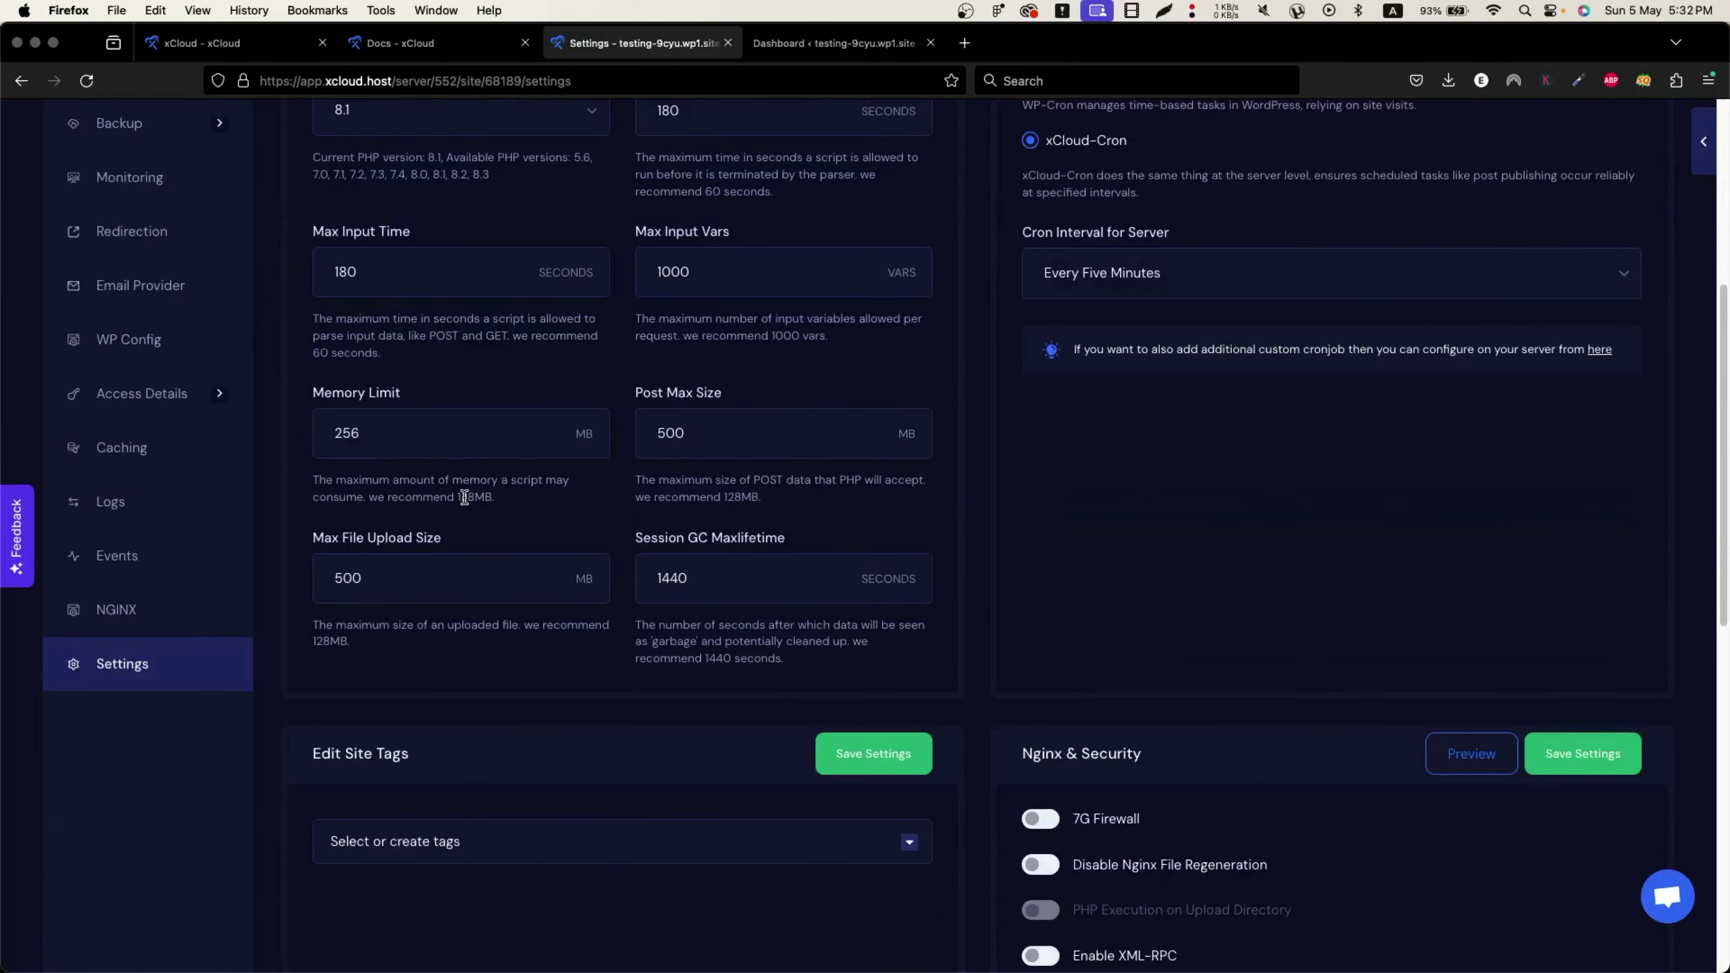
scroll(466, 495, "up", 1)
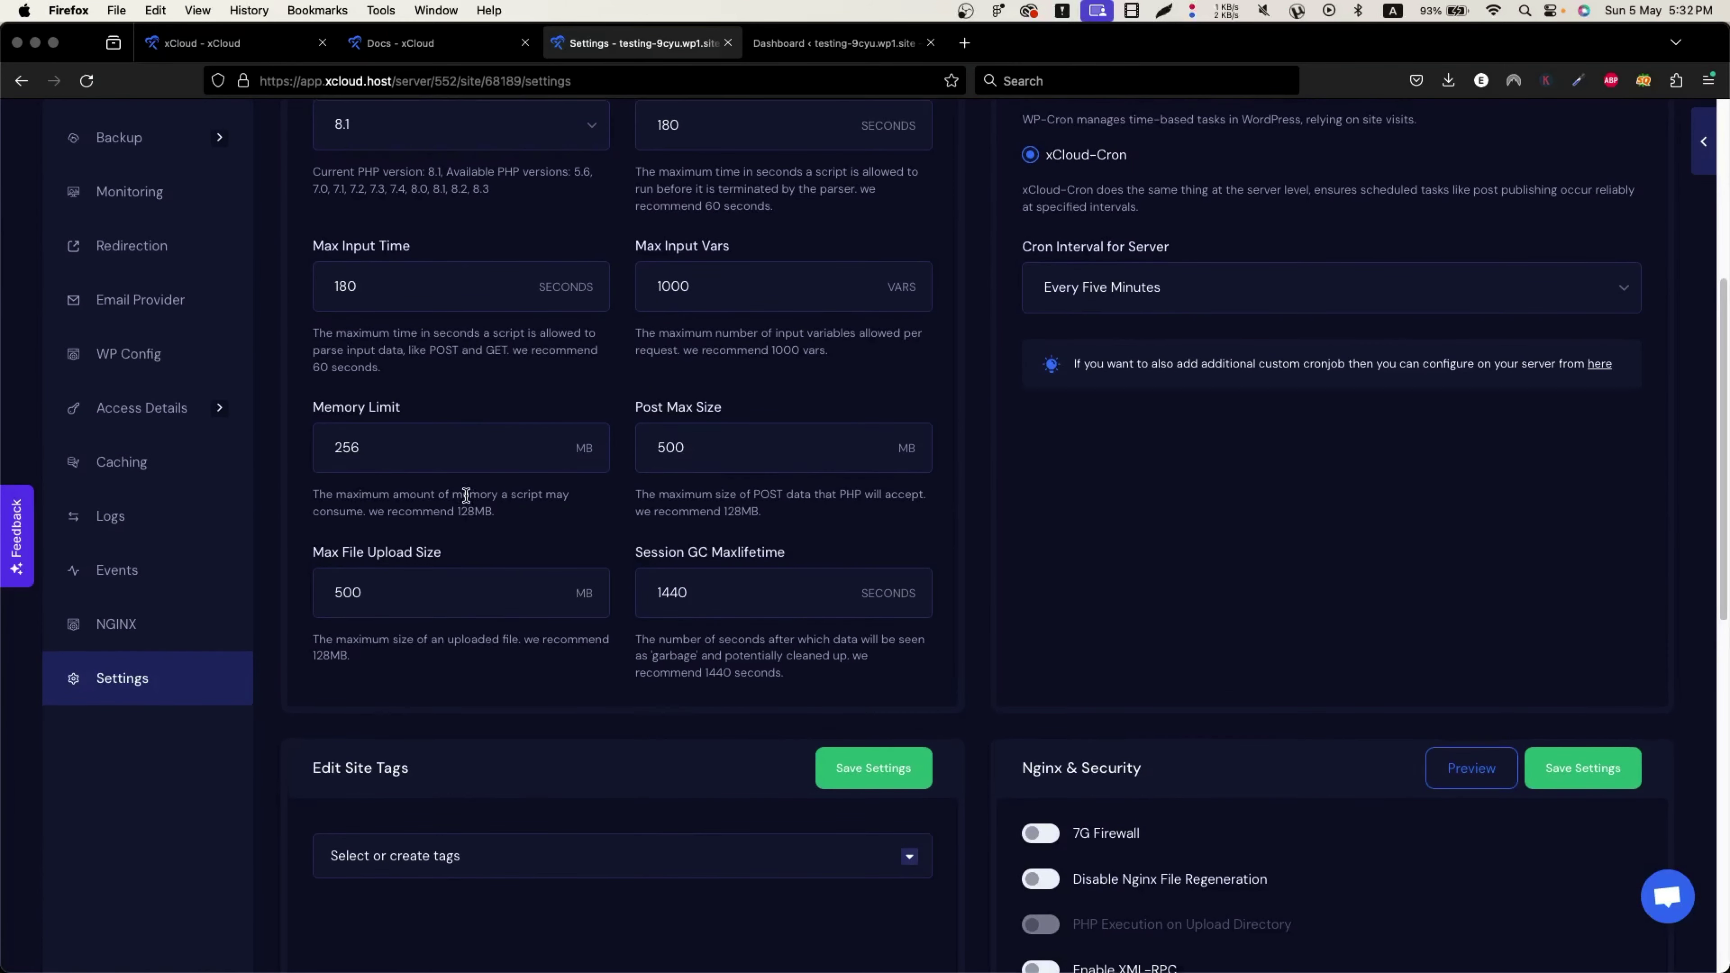